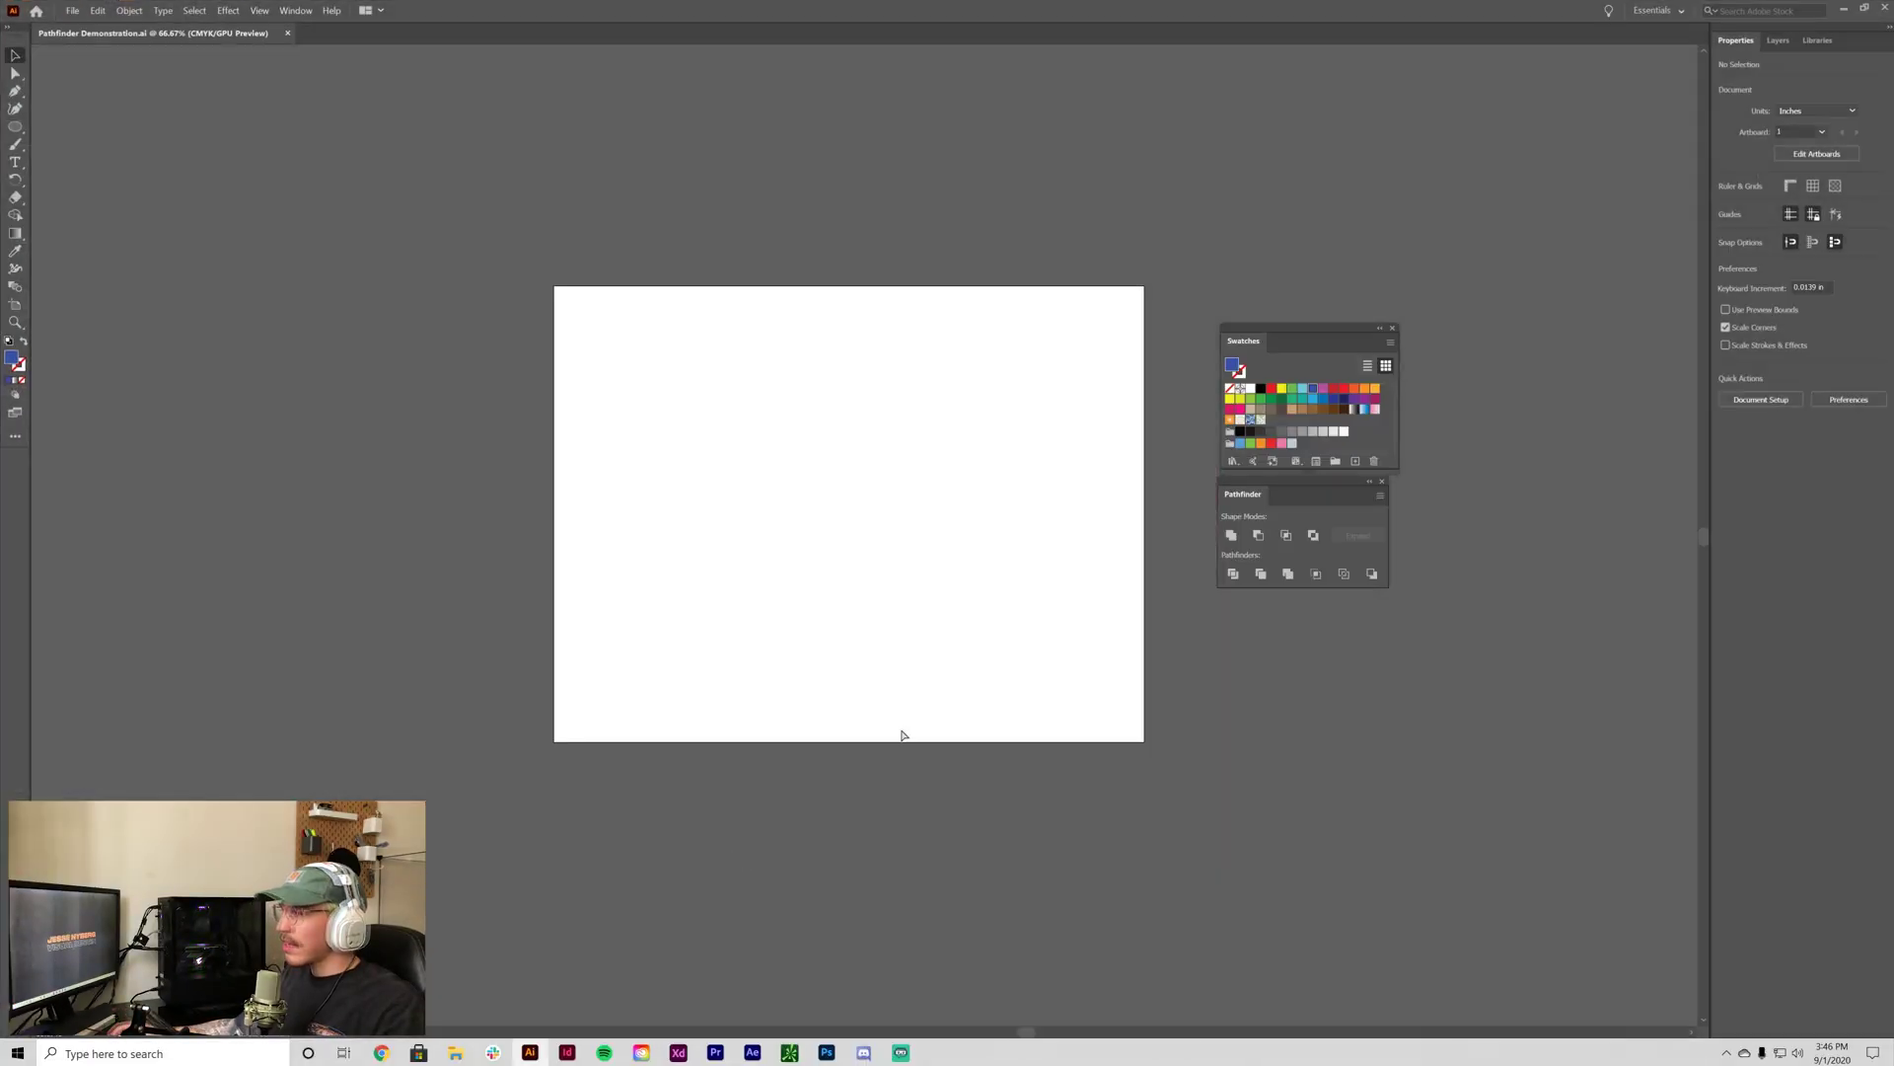
Hide and redisplay the Pathfinder panel, move it lower, and extend the Swatches panel slightly above it.
key(ctrl+1)
drag(904, 698, 872, 724)
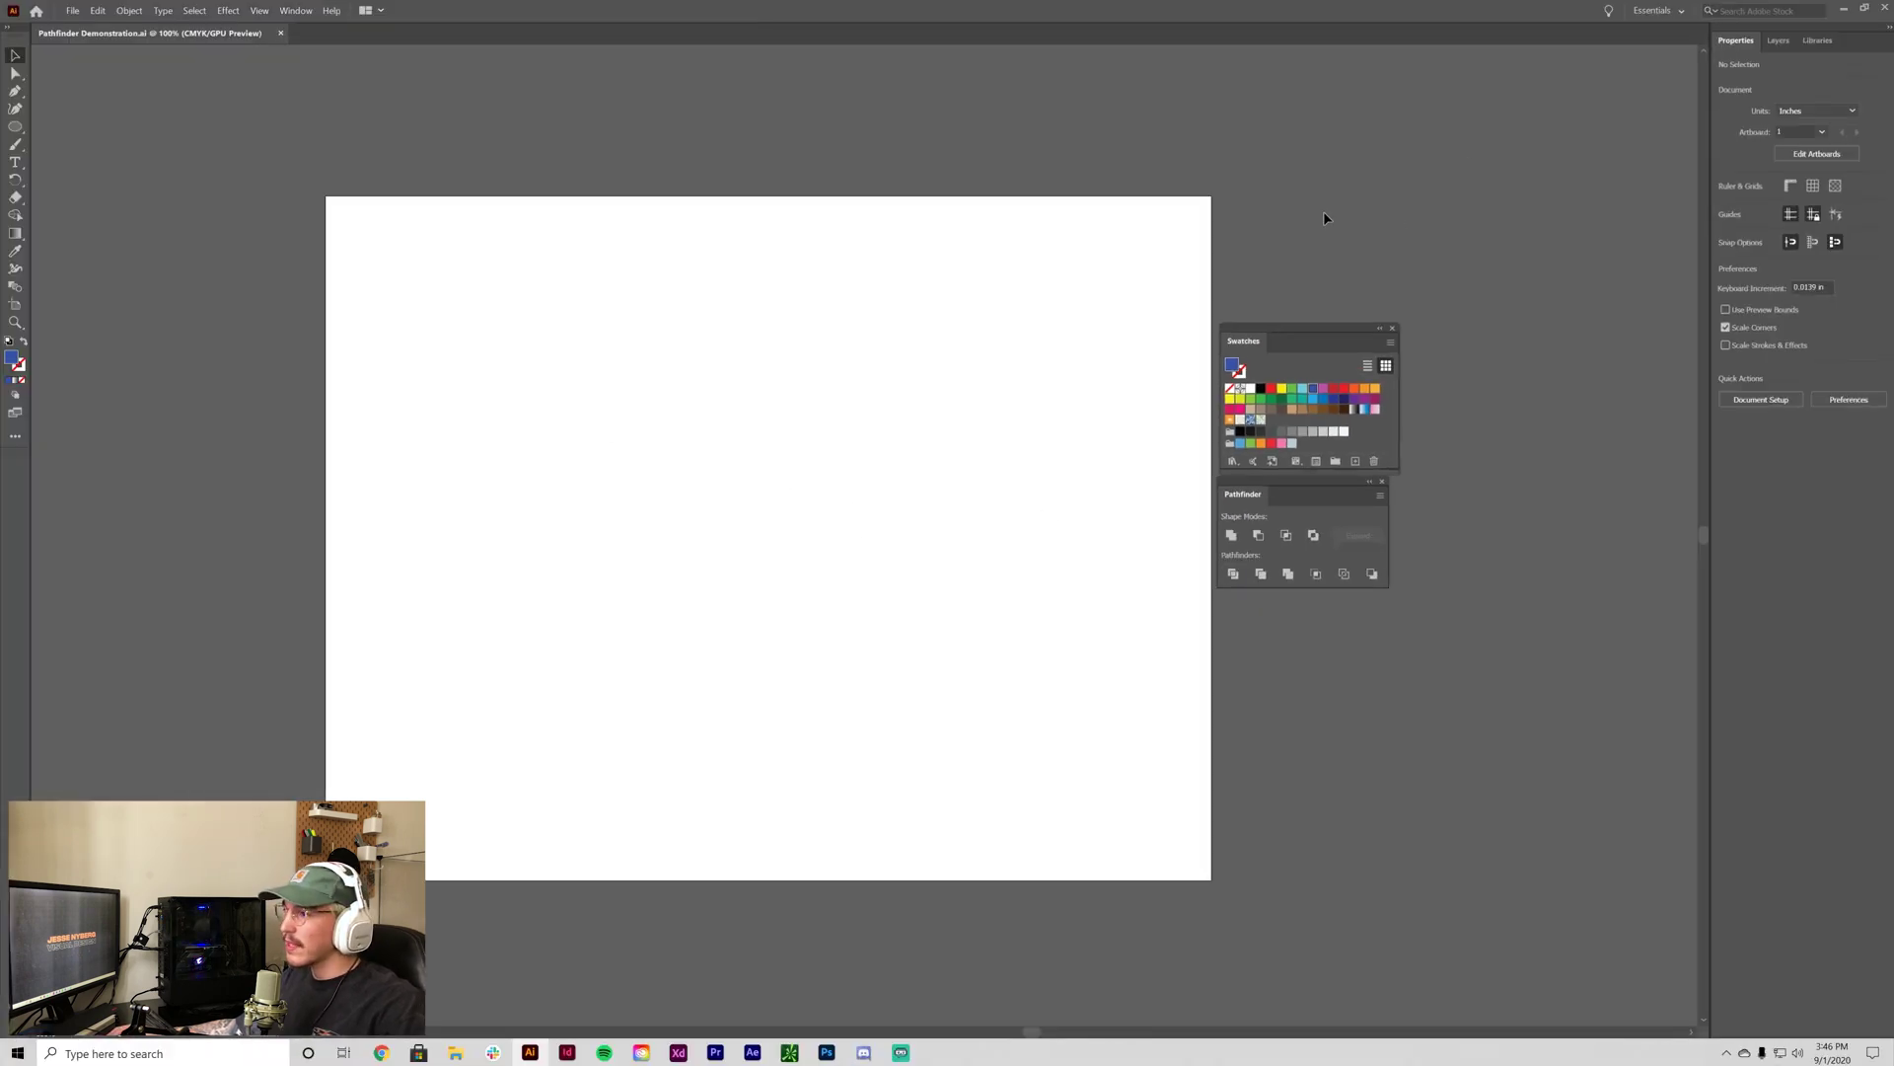
click(298, 12)
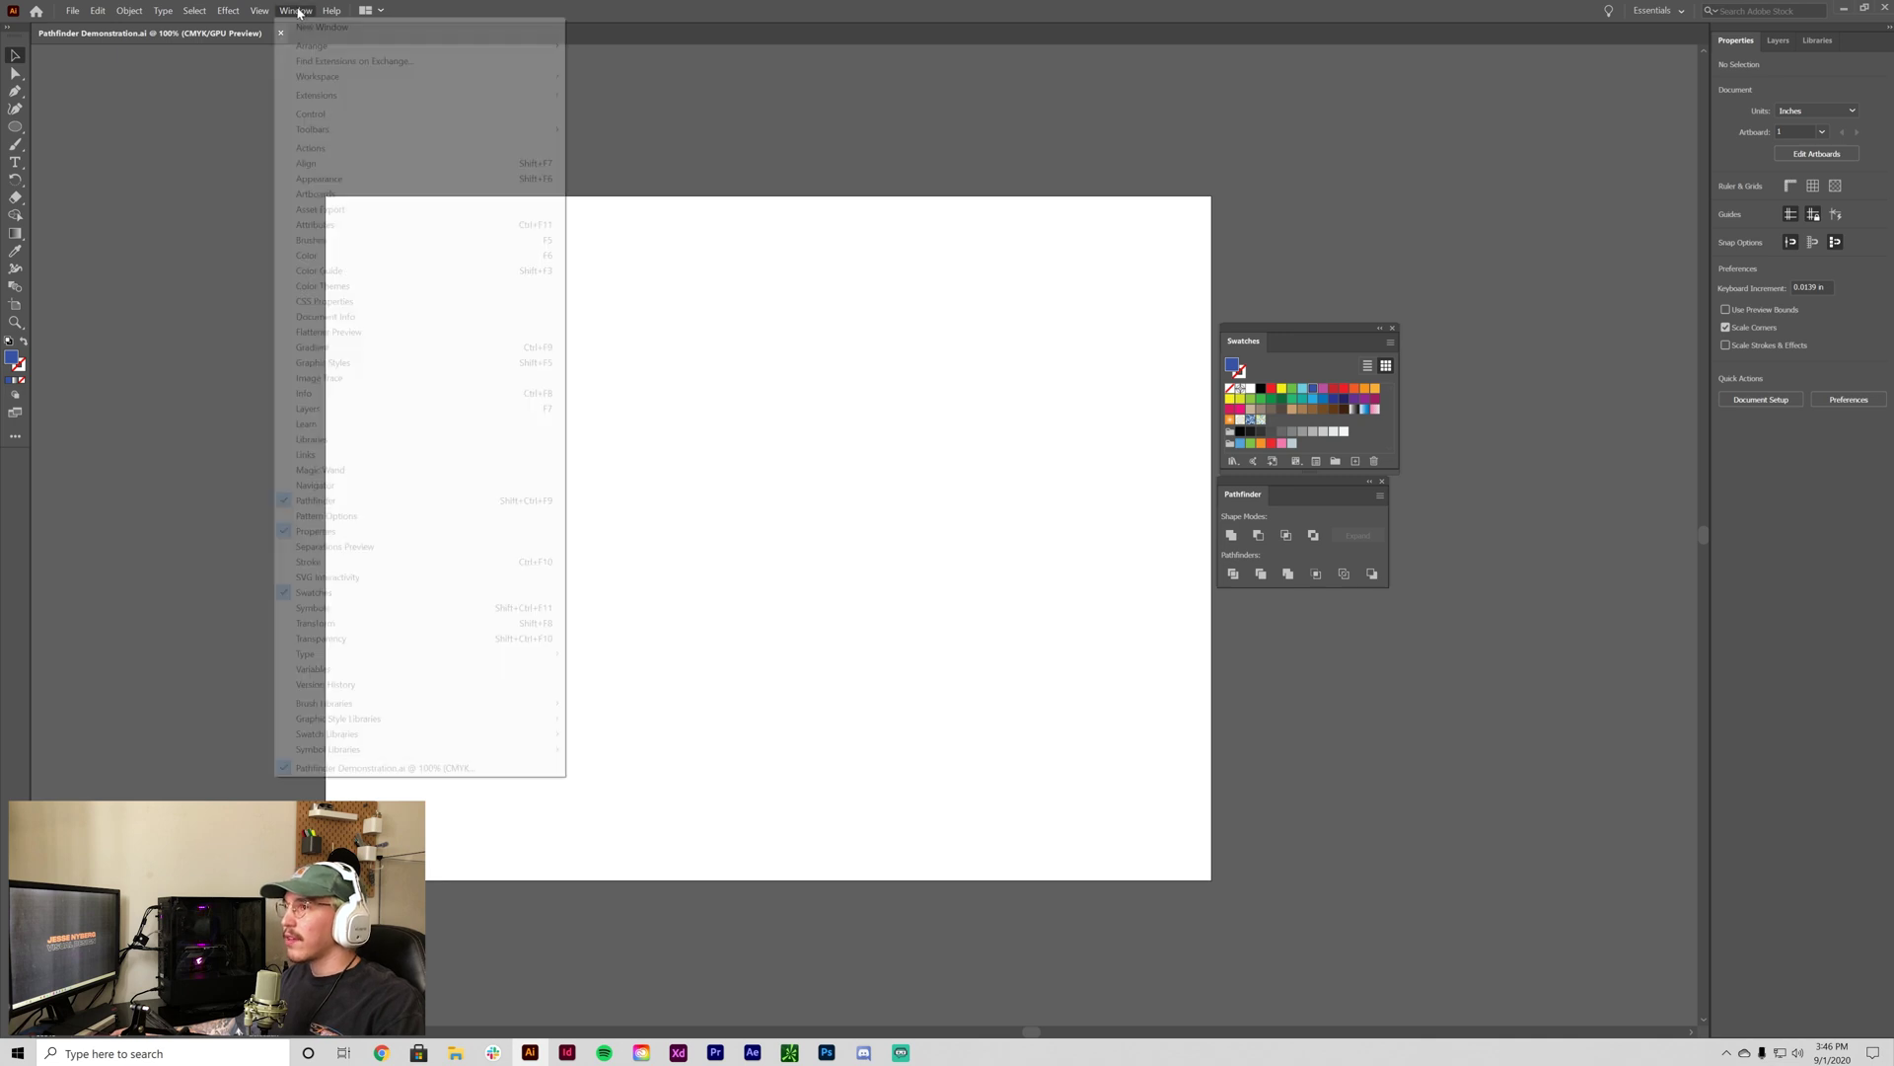
click(346, 504)
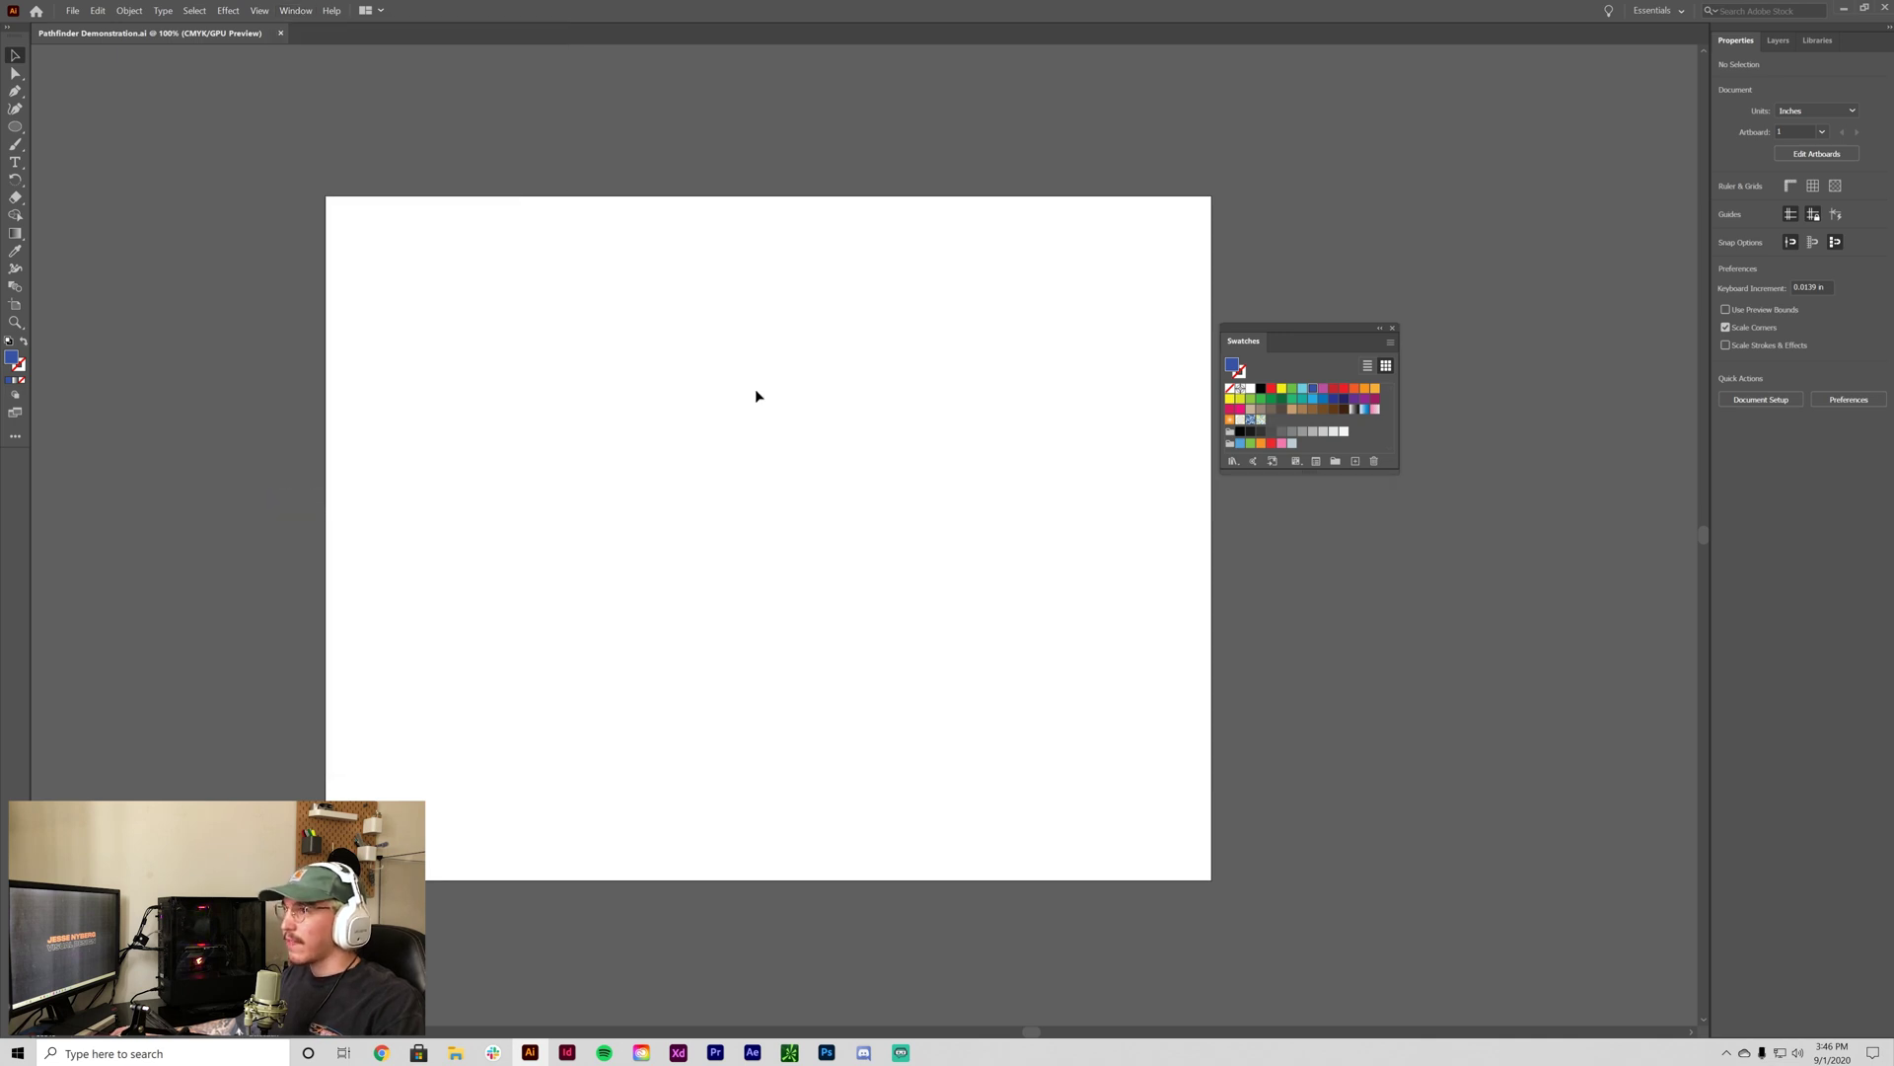
click(295, 11)
click(347, 506)
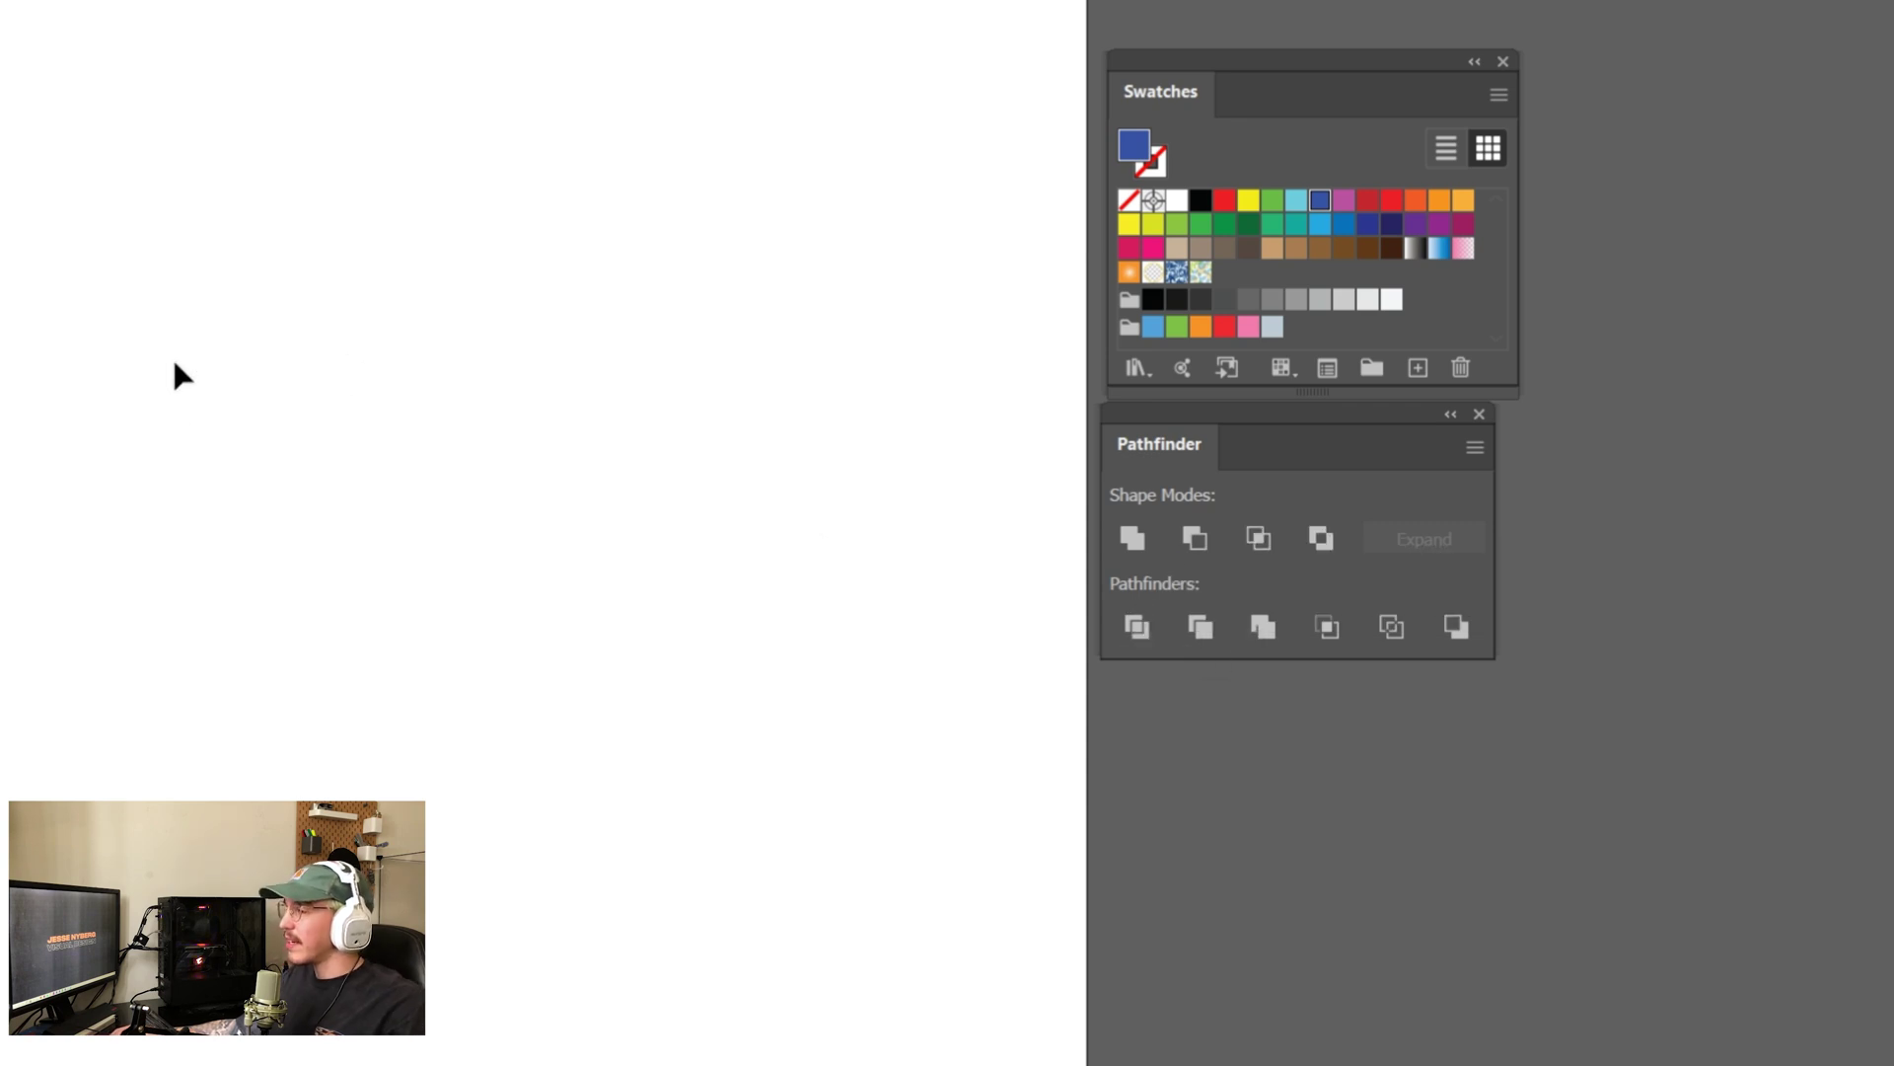
drag(1300, 420, 1303, 470)
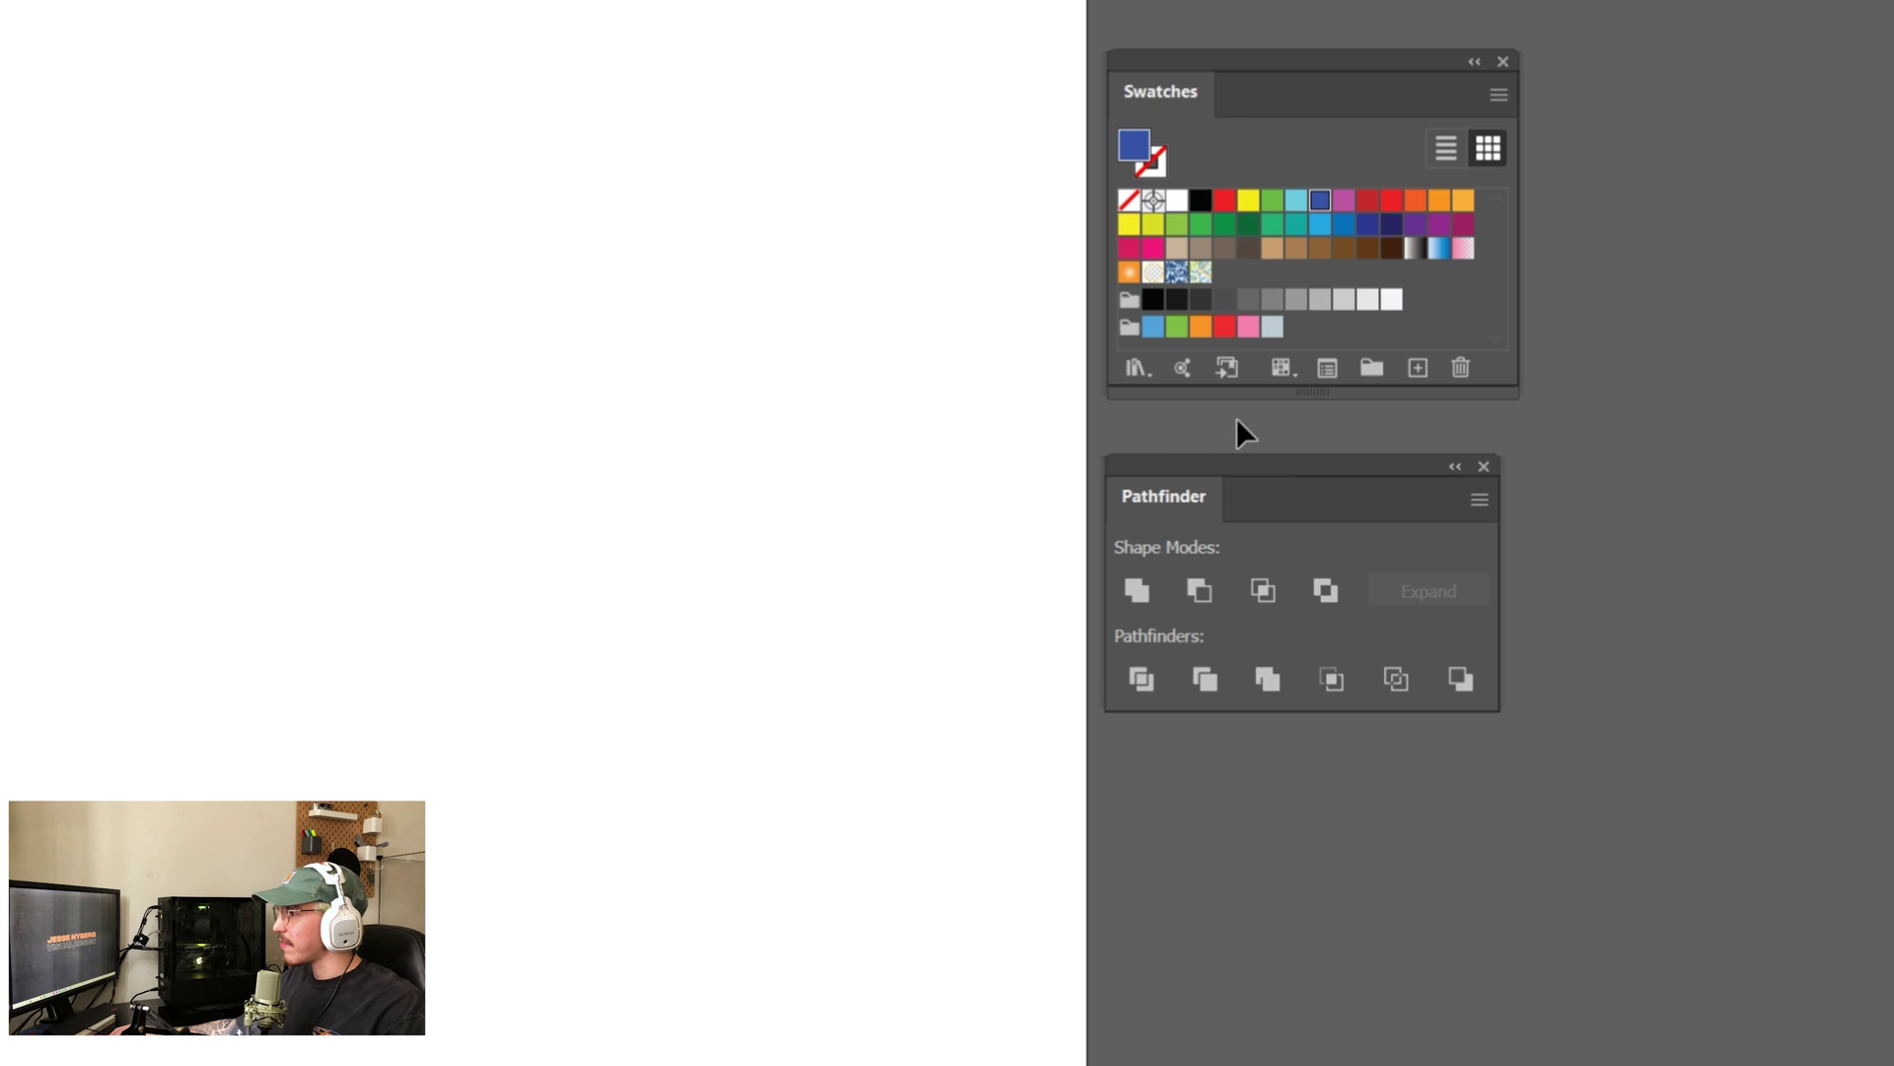
drag(1303, 391, 1302, 424)
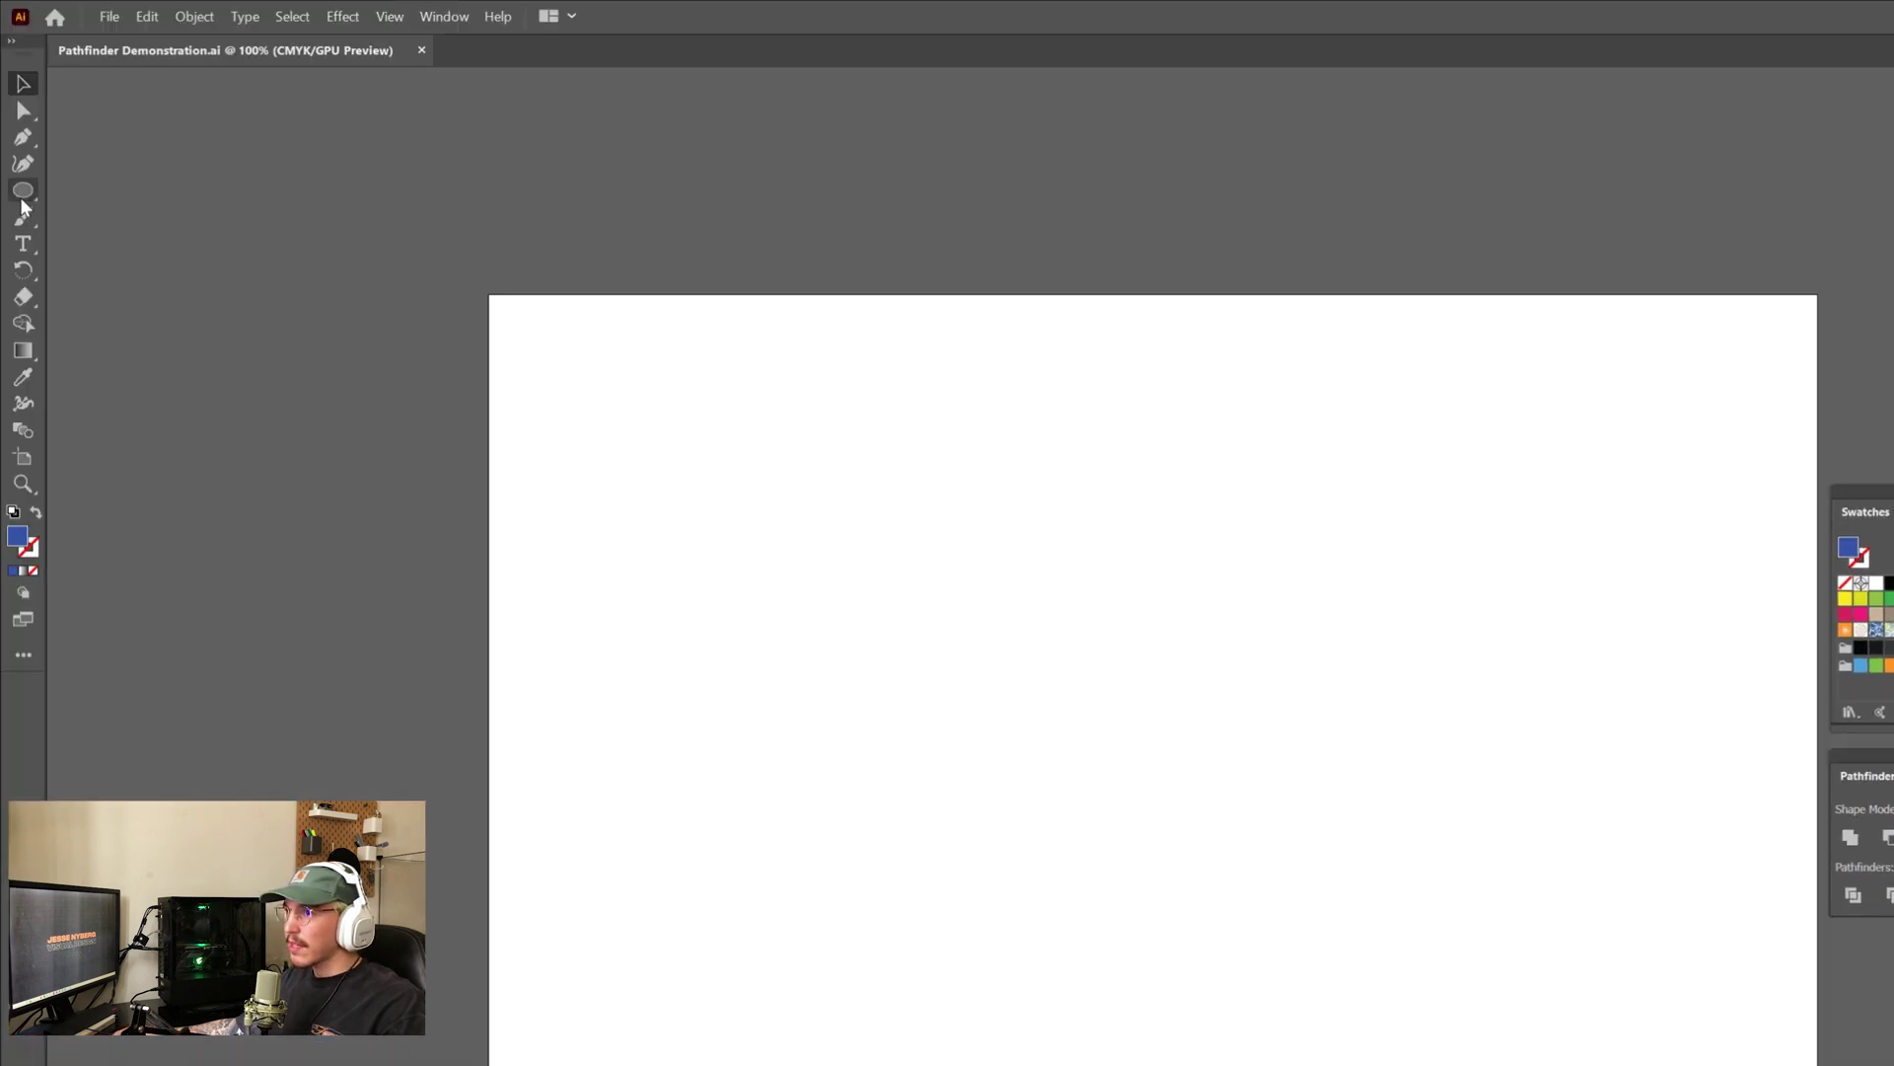
Draw a dark blue circle about 2.47 in across near the artboard's centre, with the Ellipse tool.
click(21, 195)
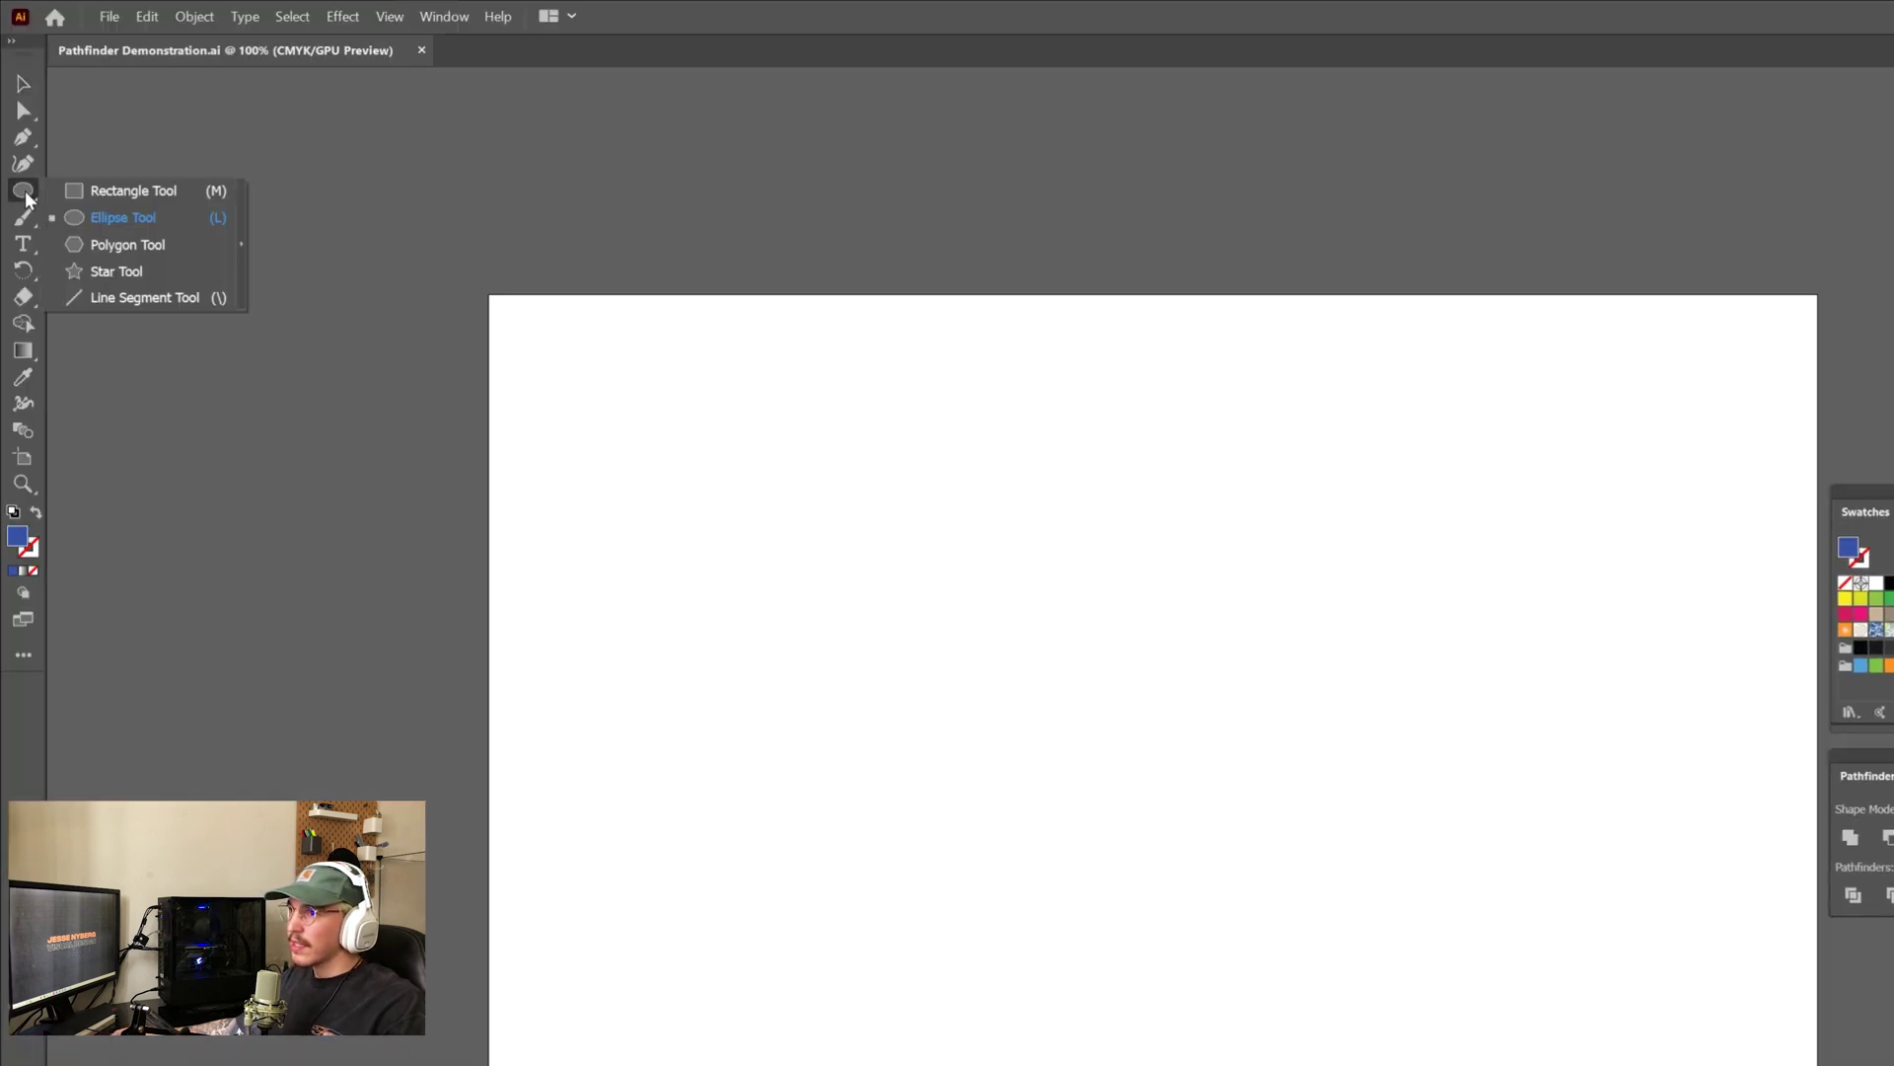
click(83, 211)
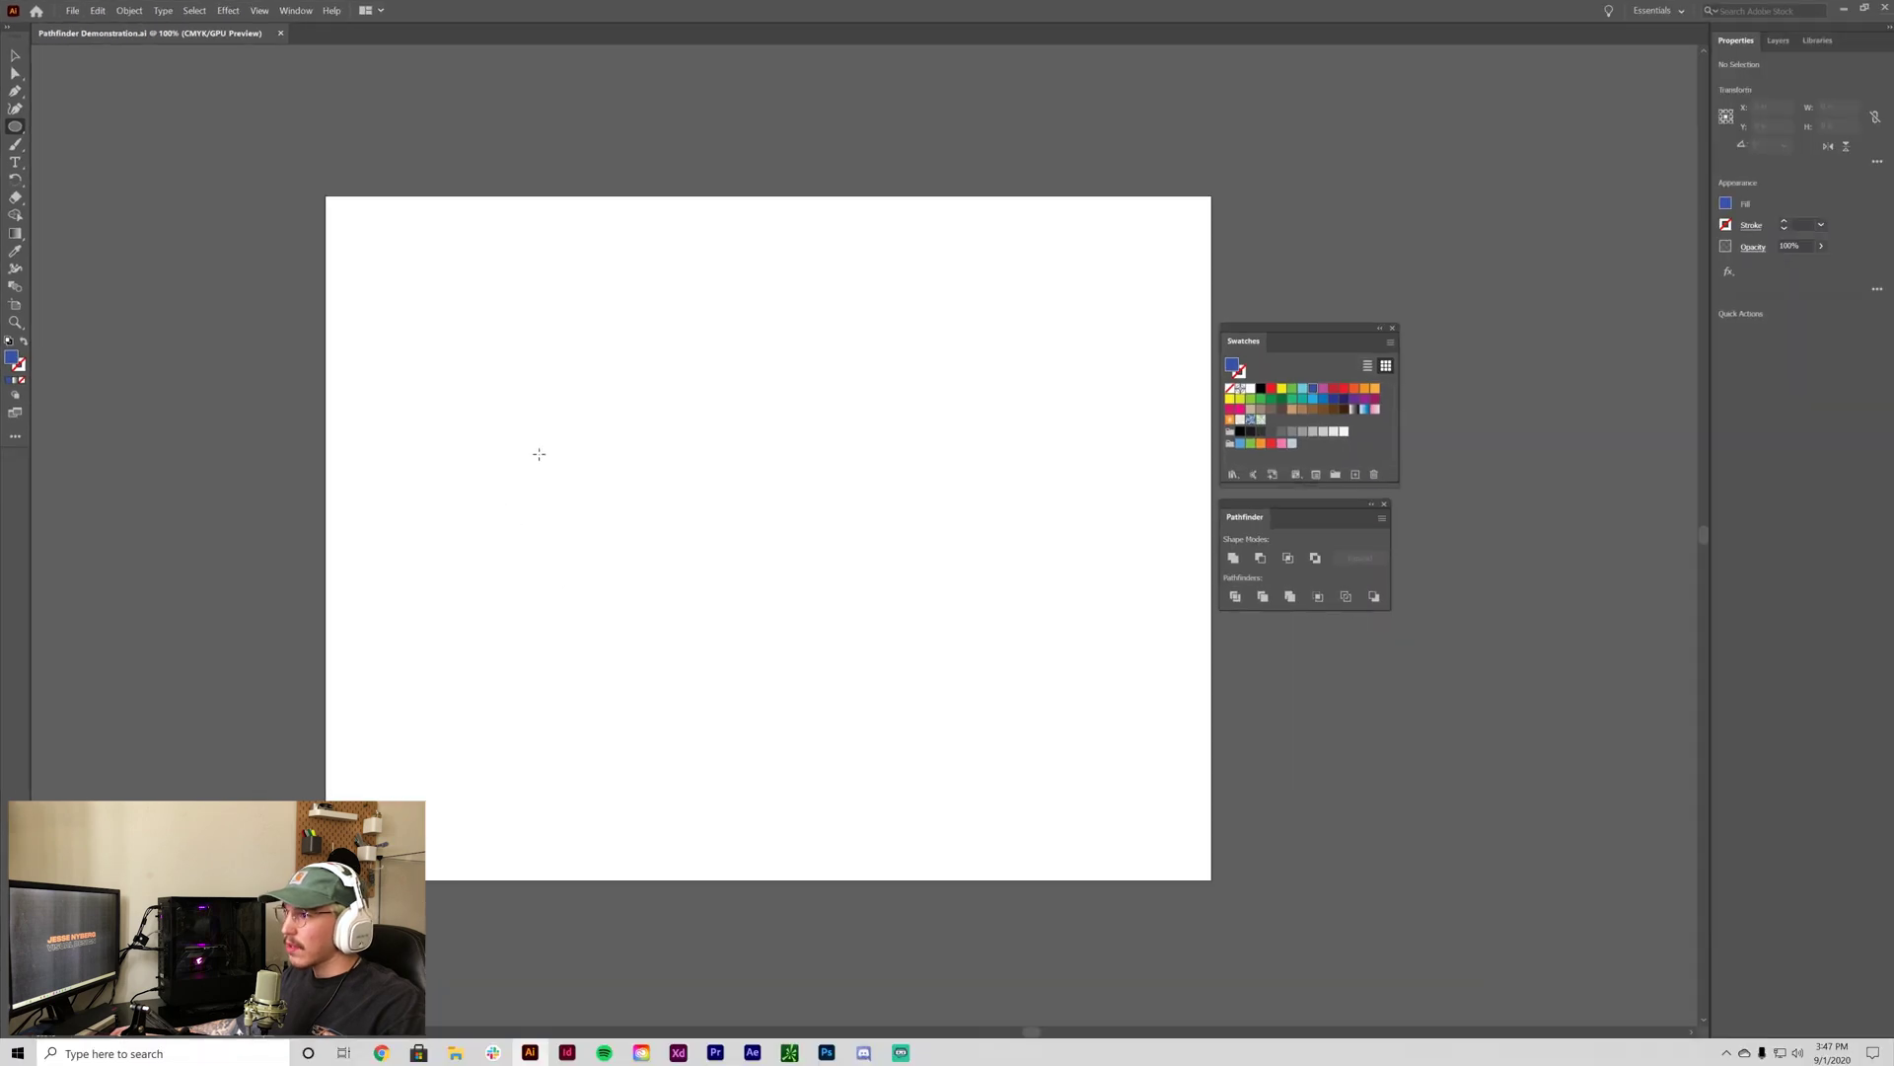
mouse_move(528, 445)
mouse_down()
mouse_move(727, 609)
mouse_move(728, 632)
mouse_up()
click(15, 56)
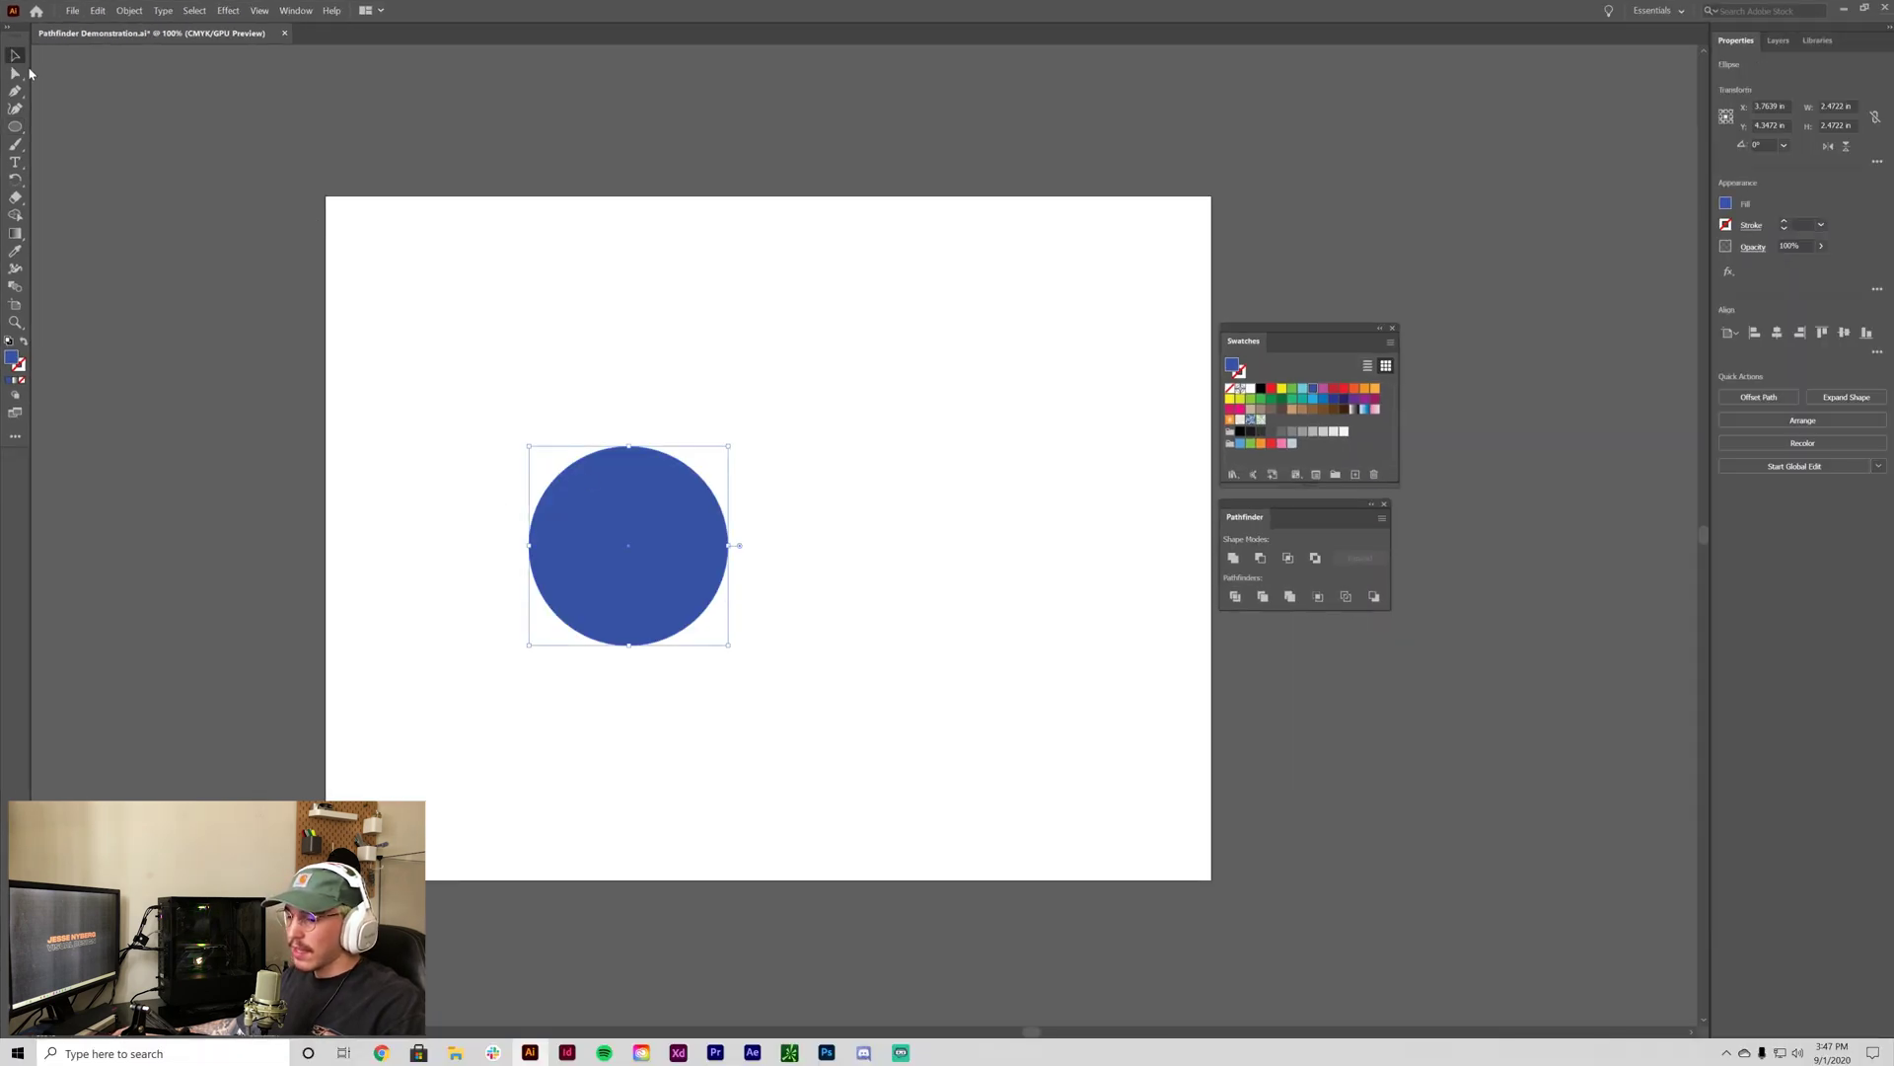
Duplicate the circle to its right, fill the copy with green and the original with light blue.
drag(637, 550, 879, 549)
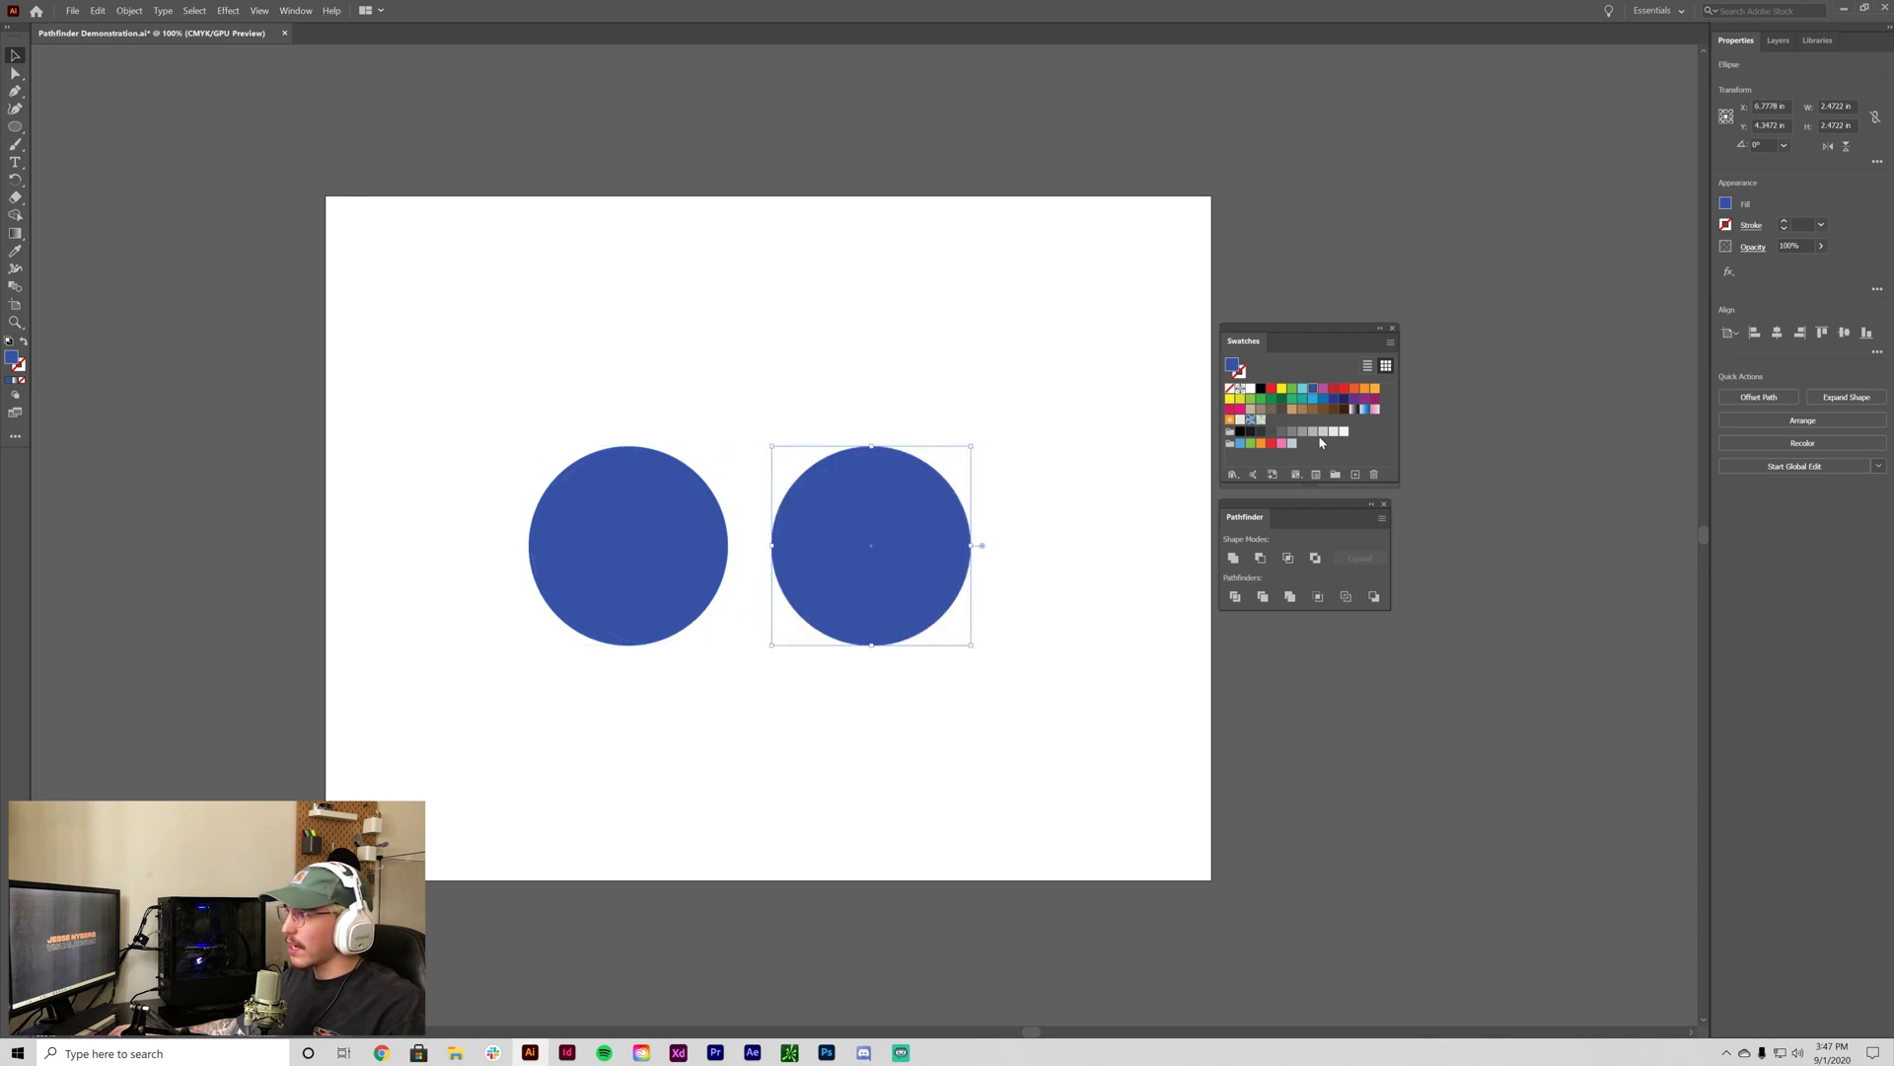
click(1250, 444)
click(625, 575)
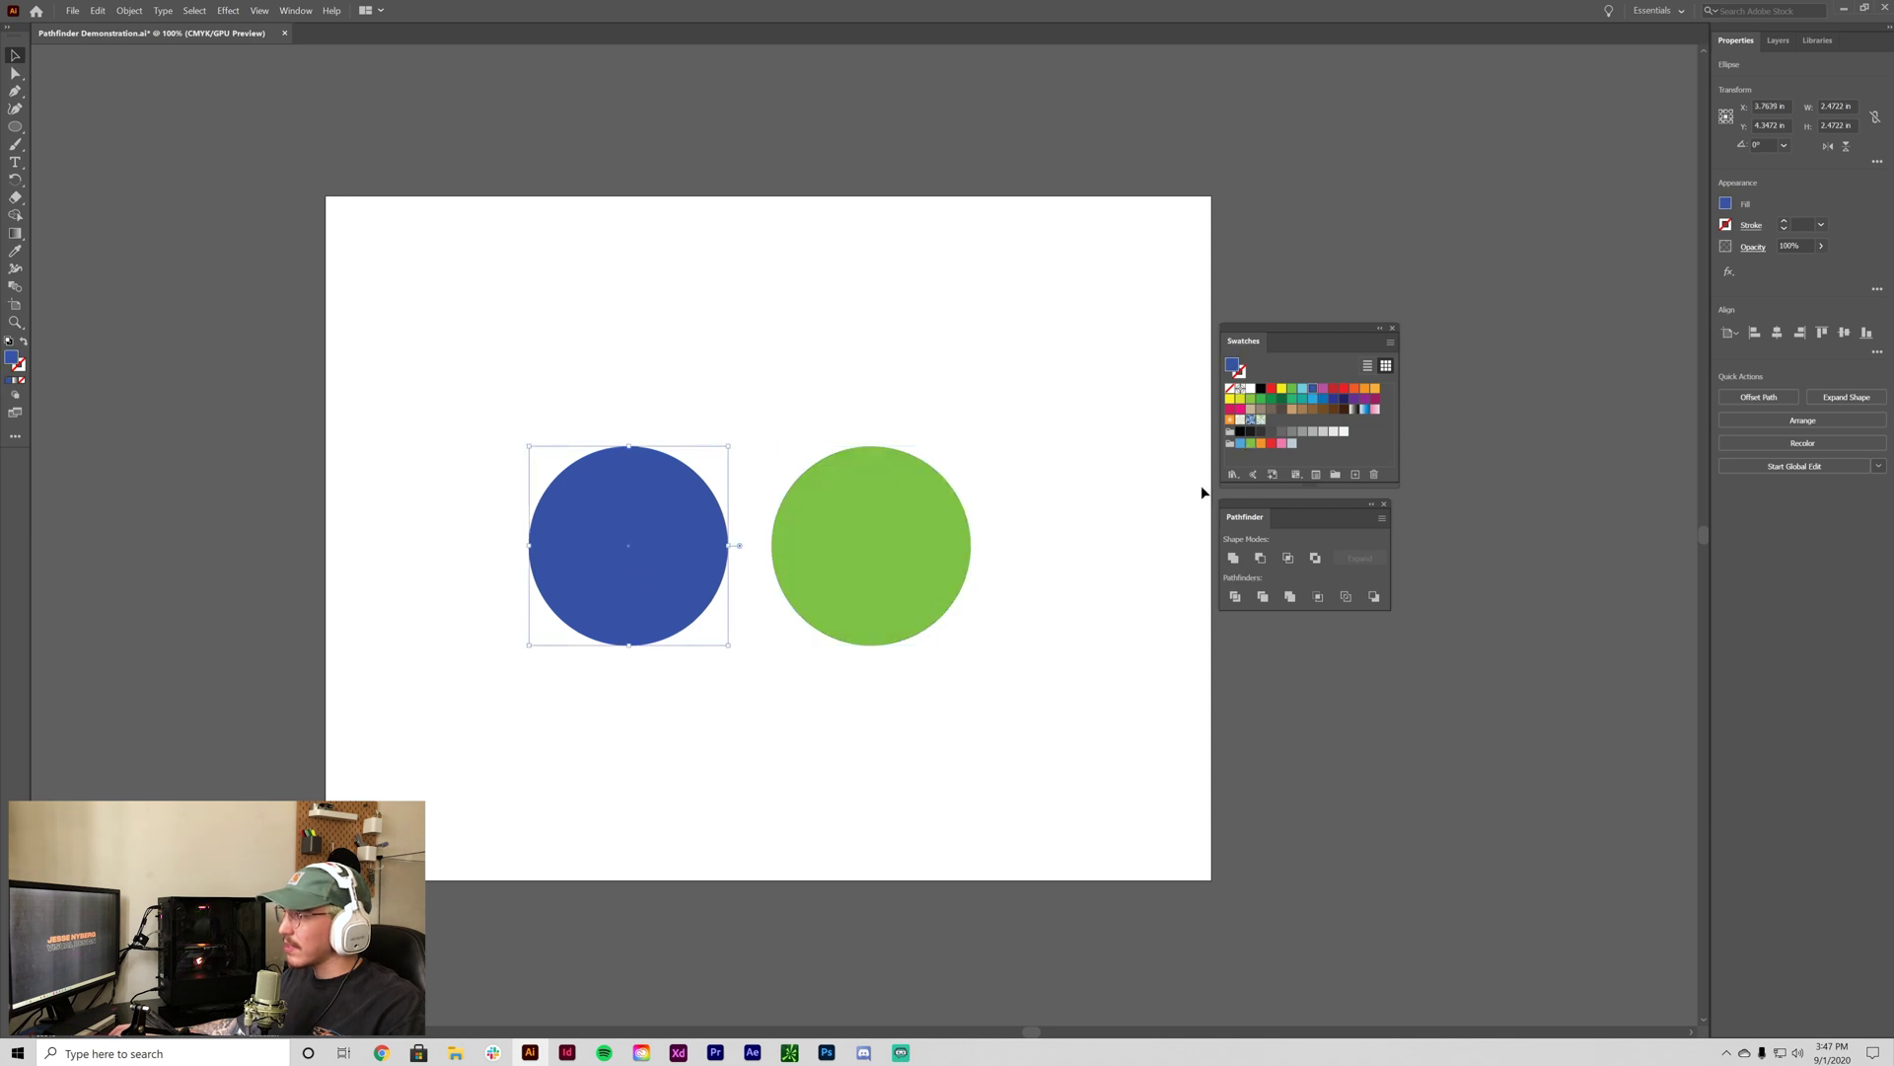
click(1240, 444)
click(1048, 574)
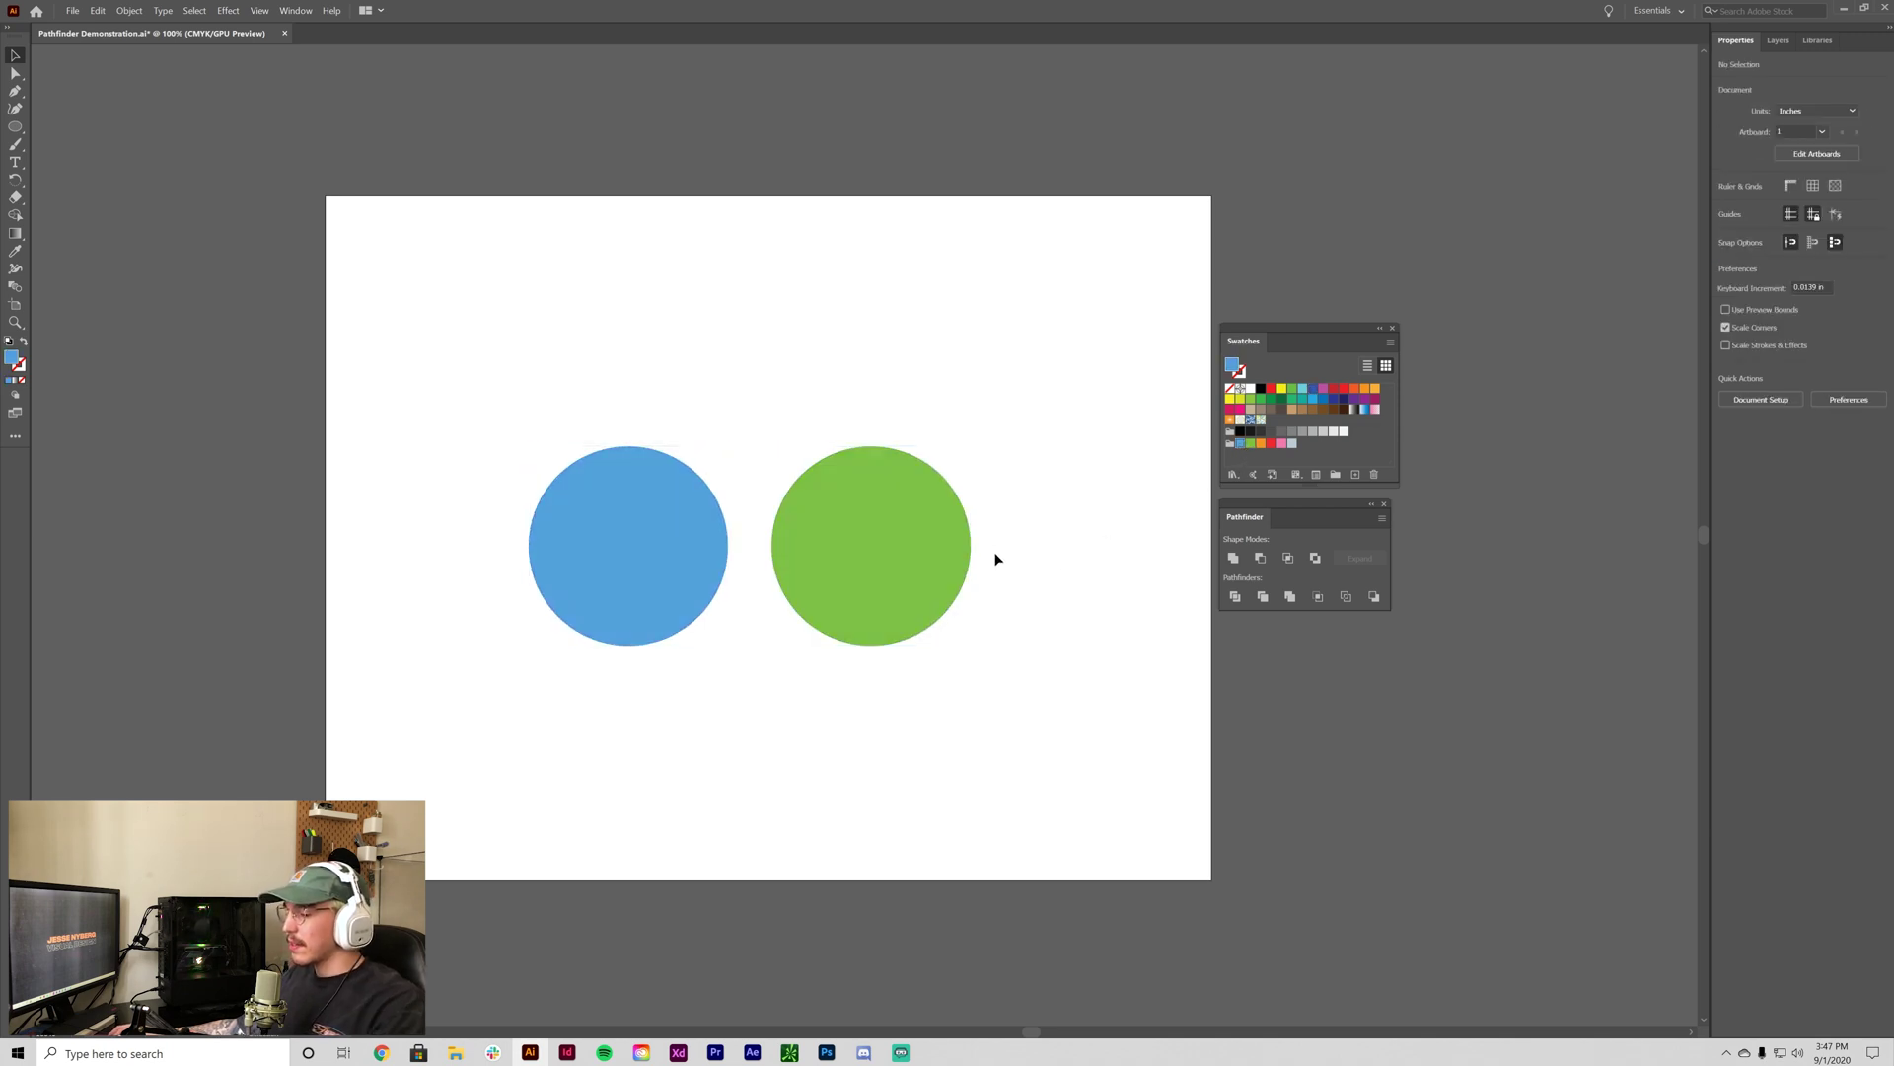
key(ctrl+plus)
key(ctrl+minus)
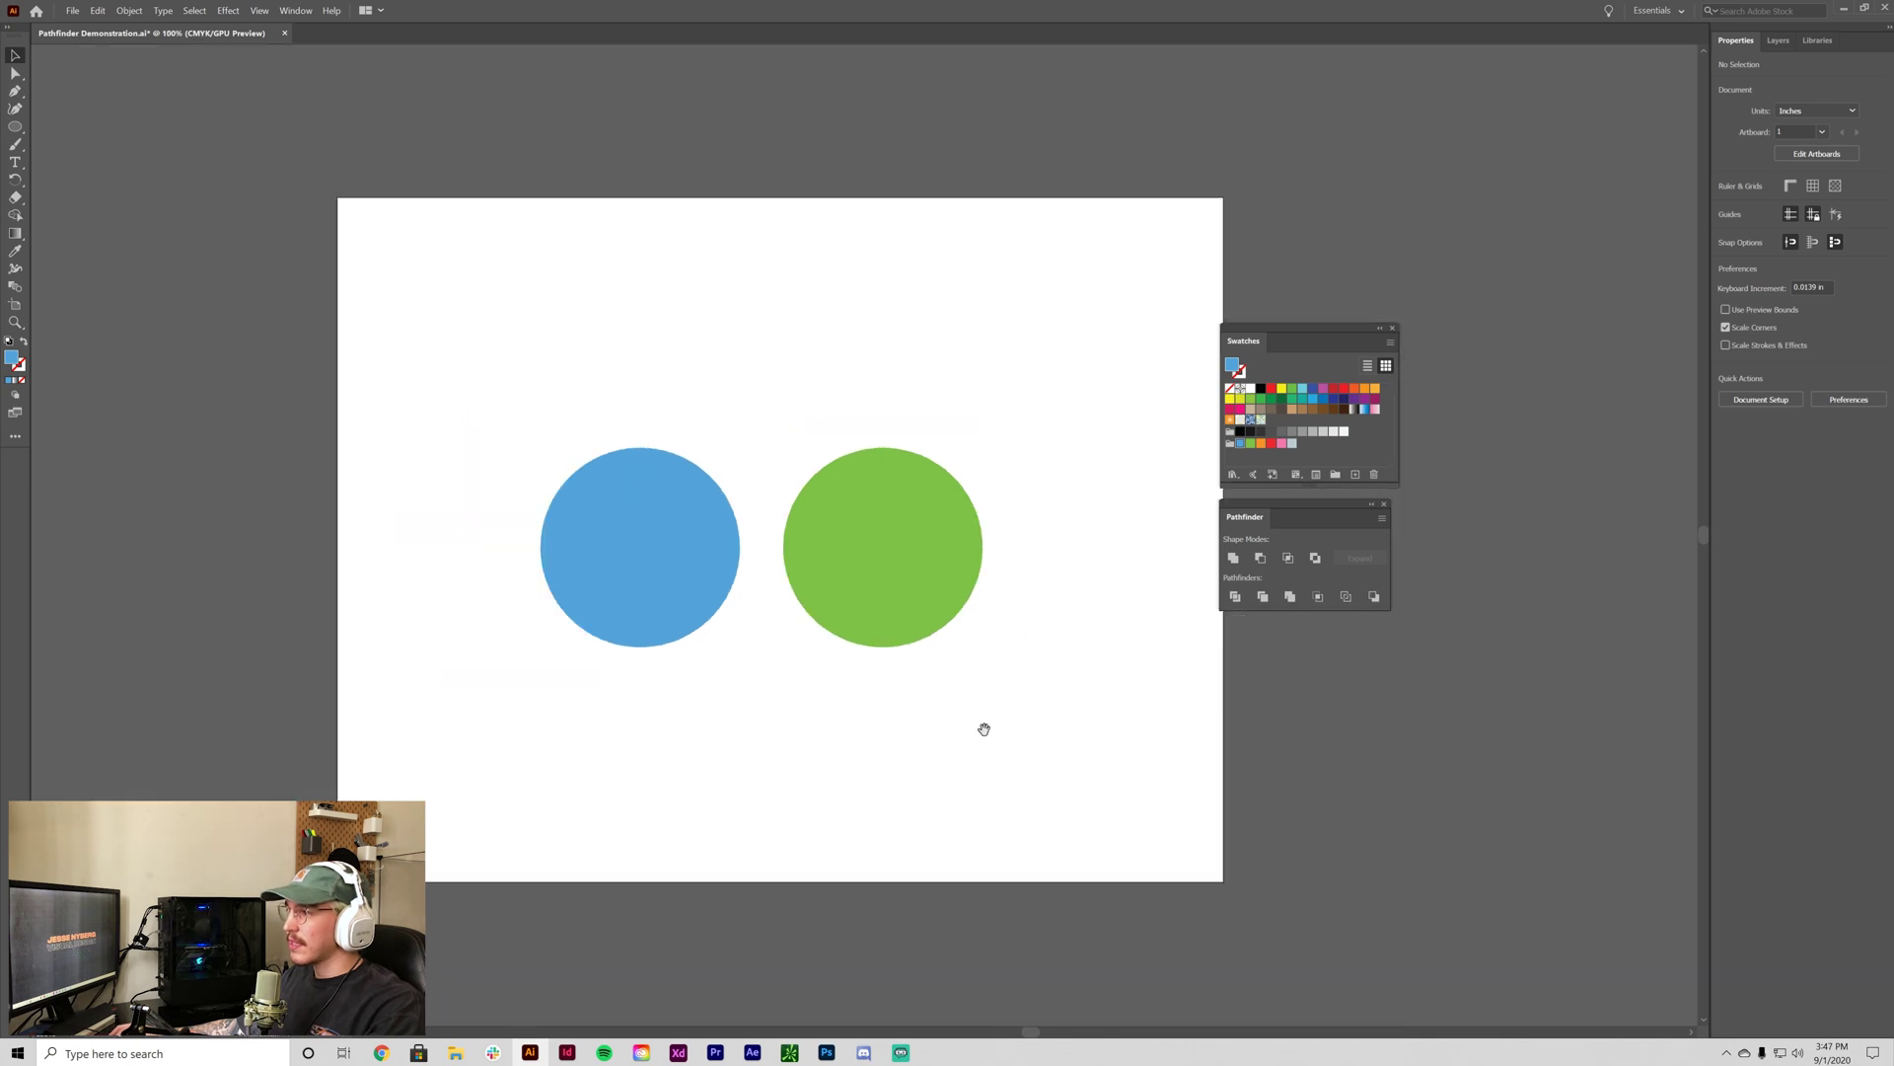
click(879, 597)
click(671, 570)
click(893, 606)
click(1091, 739)
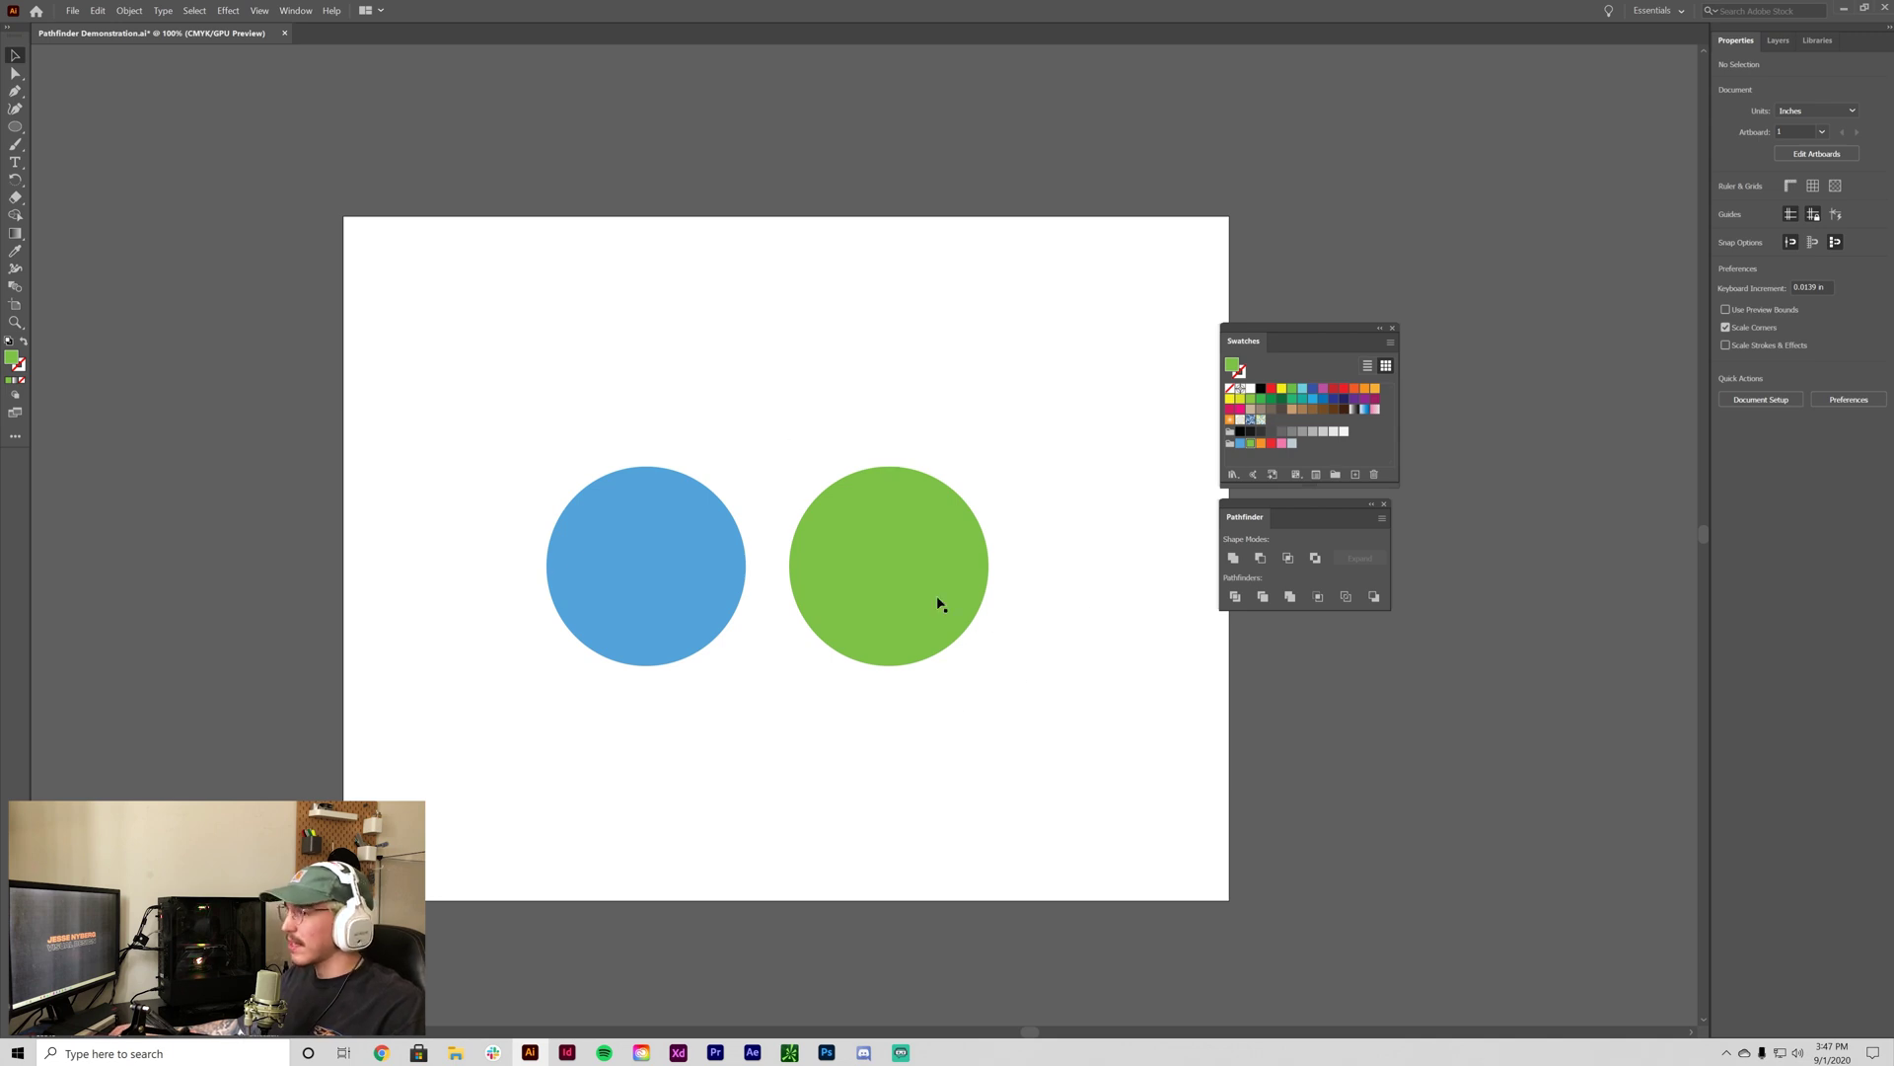
Move the green circle over the blue circle's right side and merge both circles with Unite.
drag(960, 584, 836, 586)
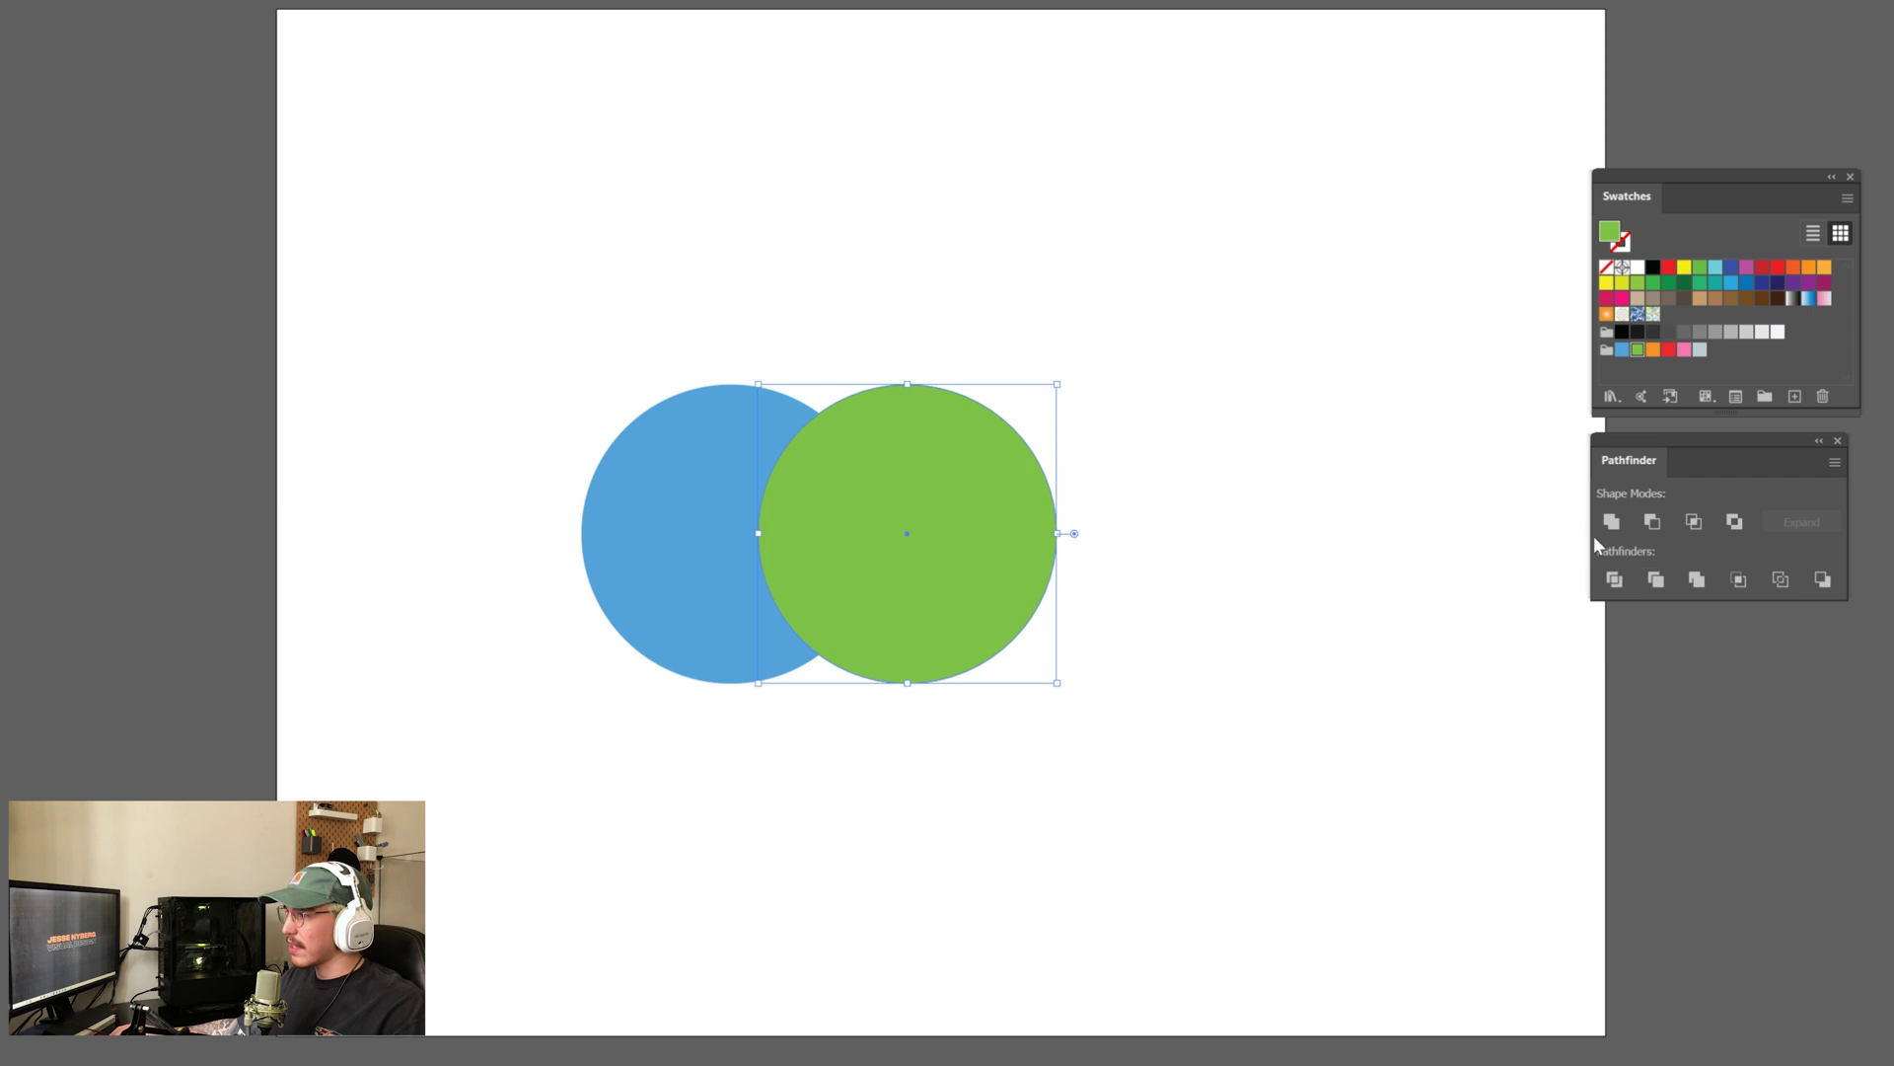
drag(1200, 746, 592, 383)
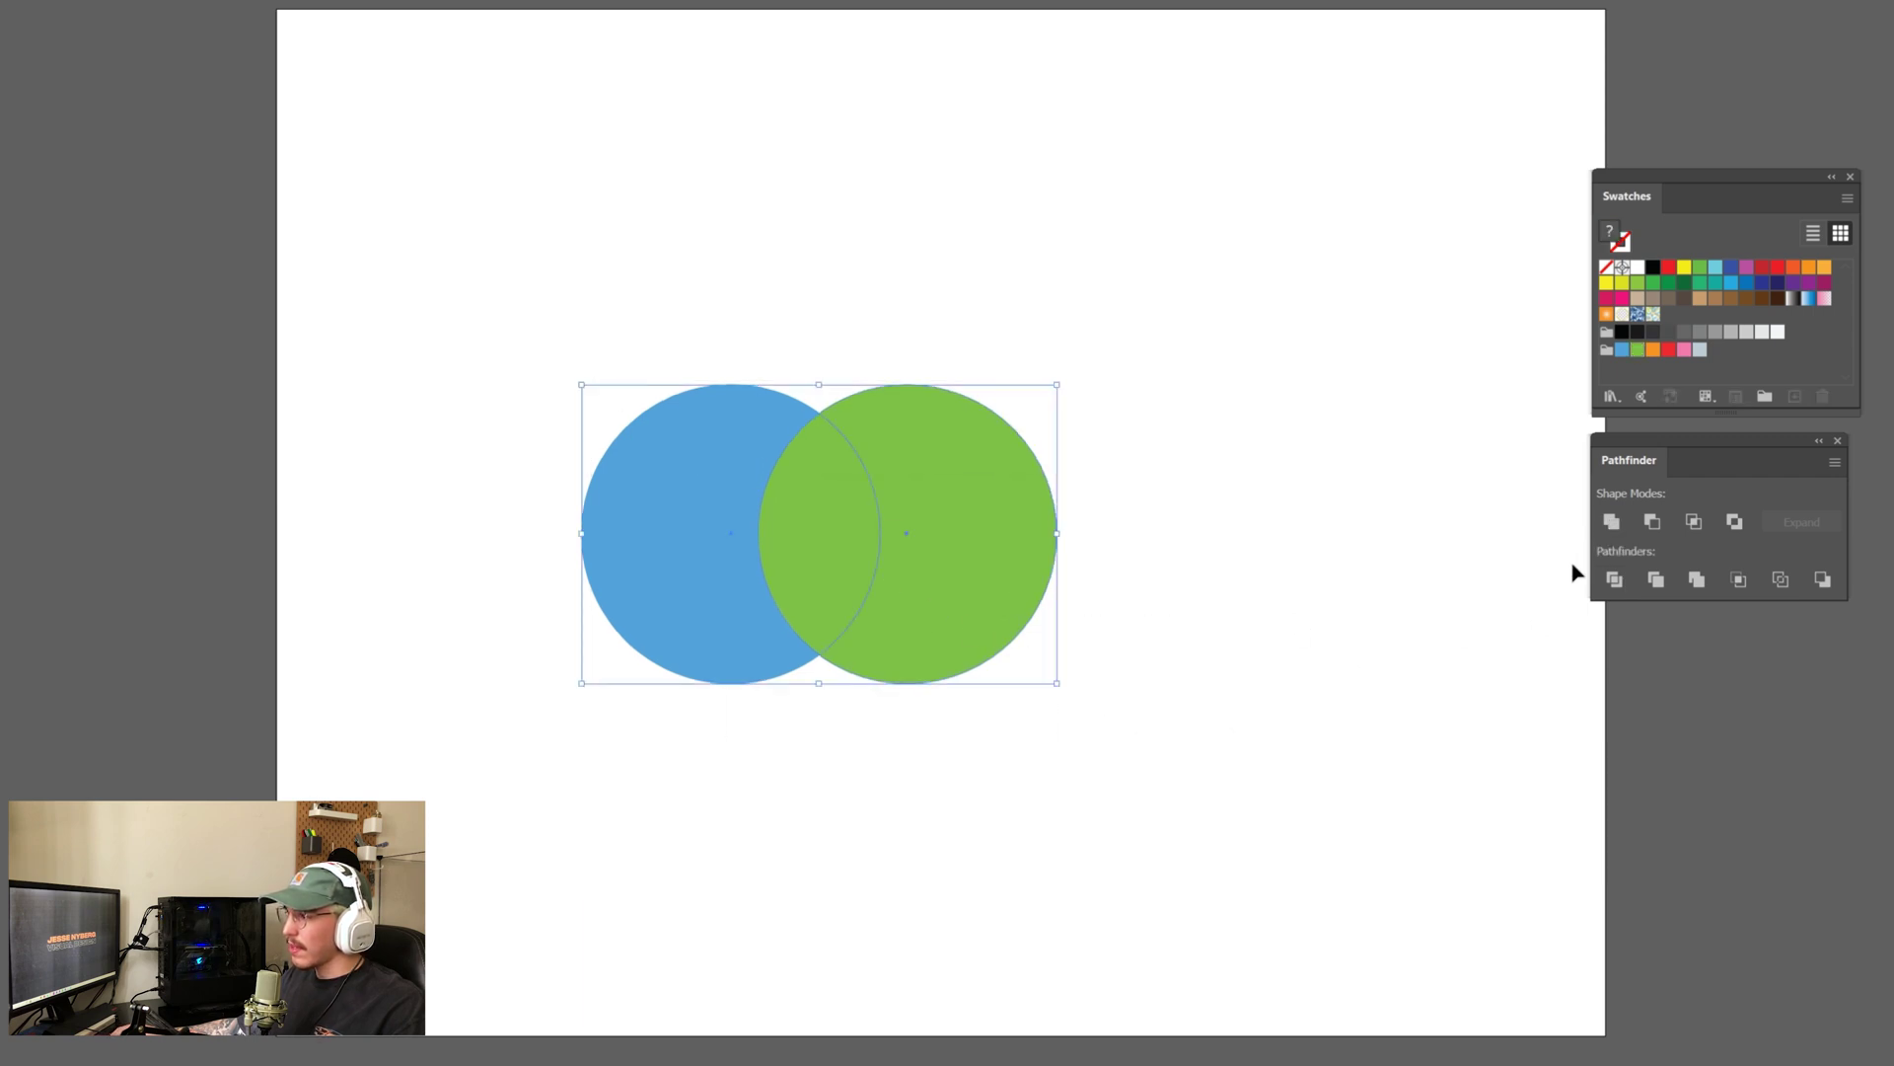
click(1611, 522)
click(1309, 690)
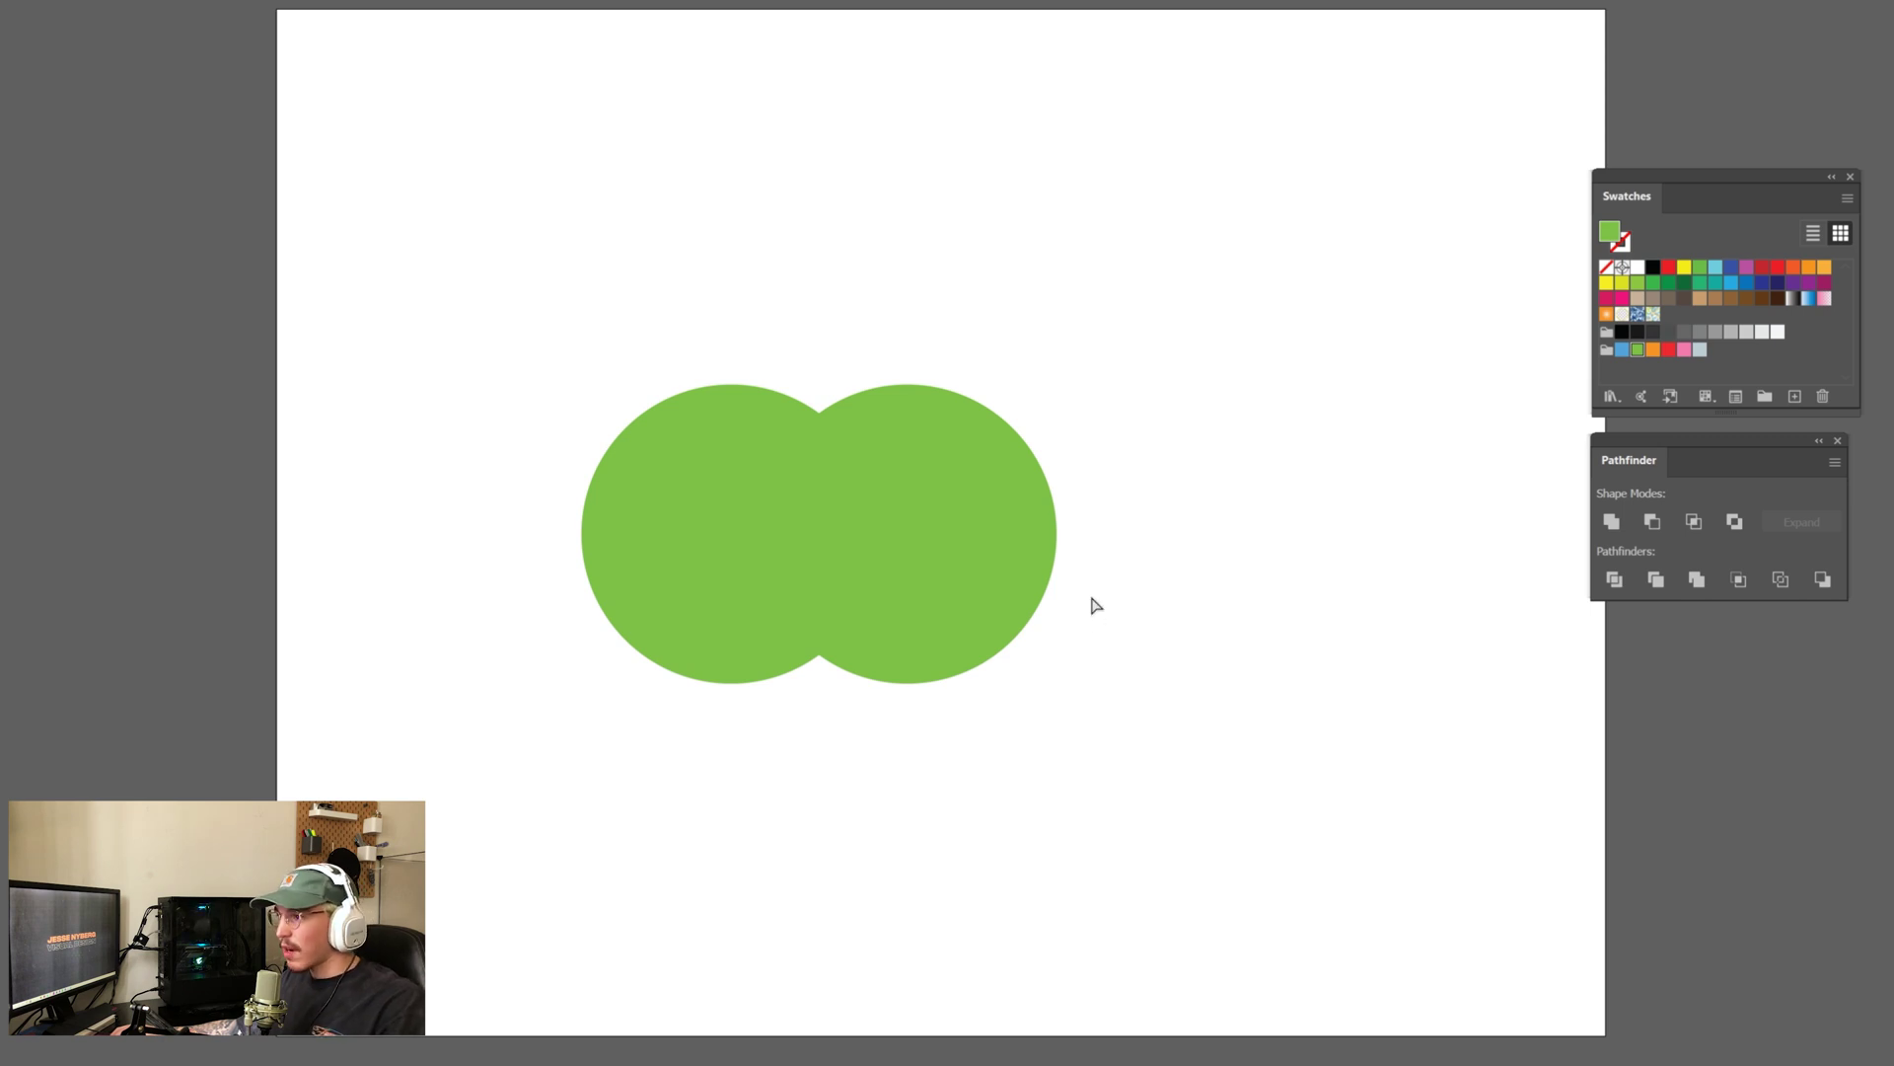
Inspect the united shape in outline view, undo the Unite, and inspect the separate circles' outlines in the same view.
key(ctrl+y)
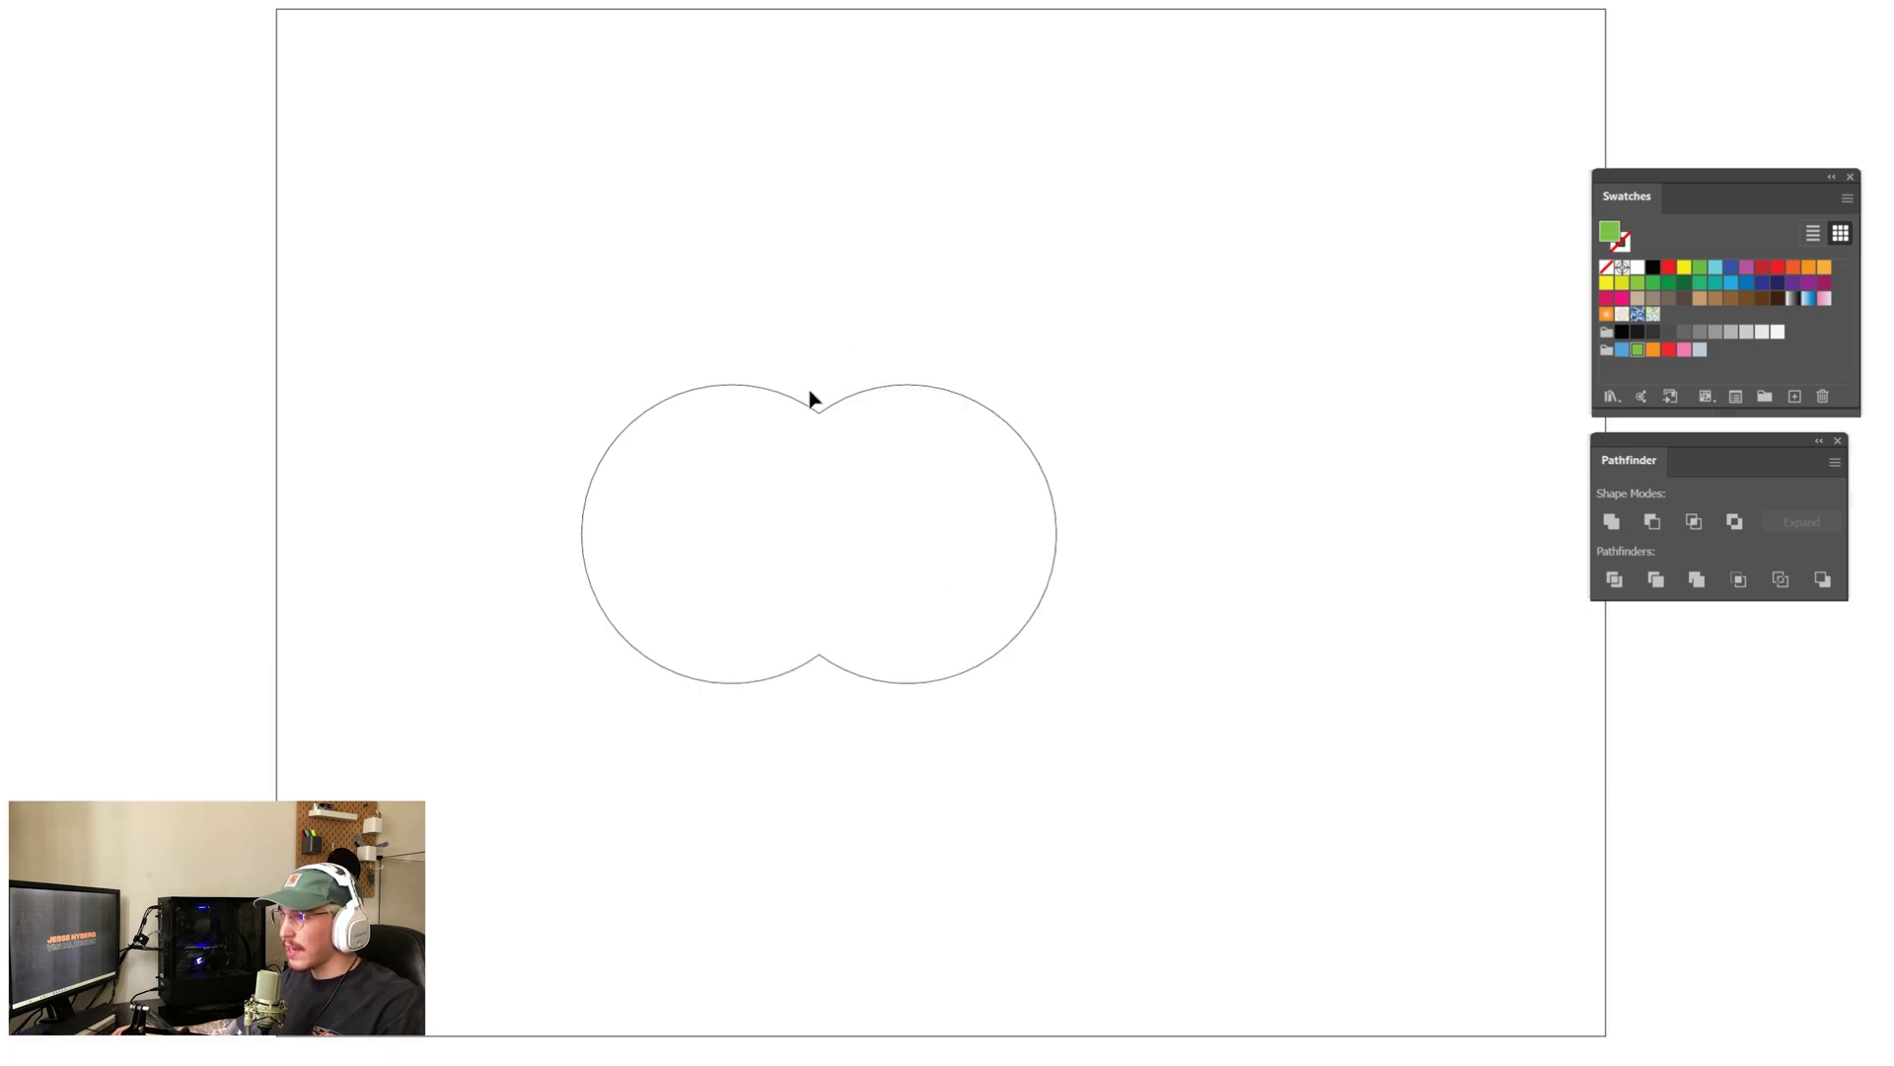
key(ctrl+y)
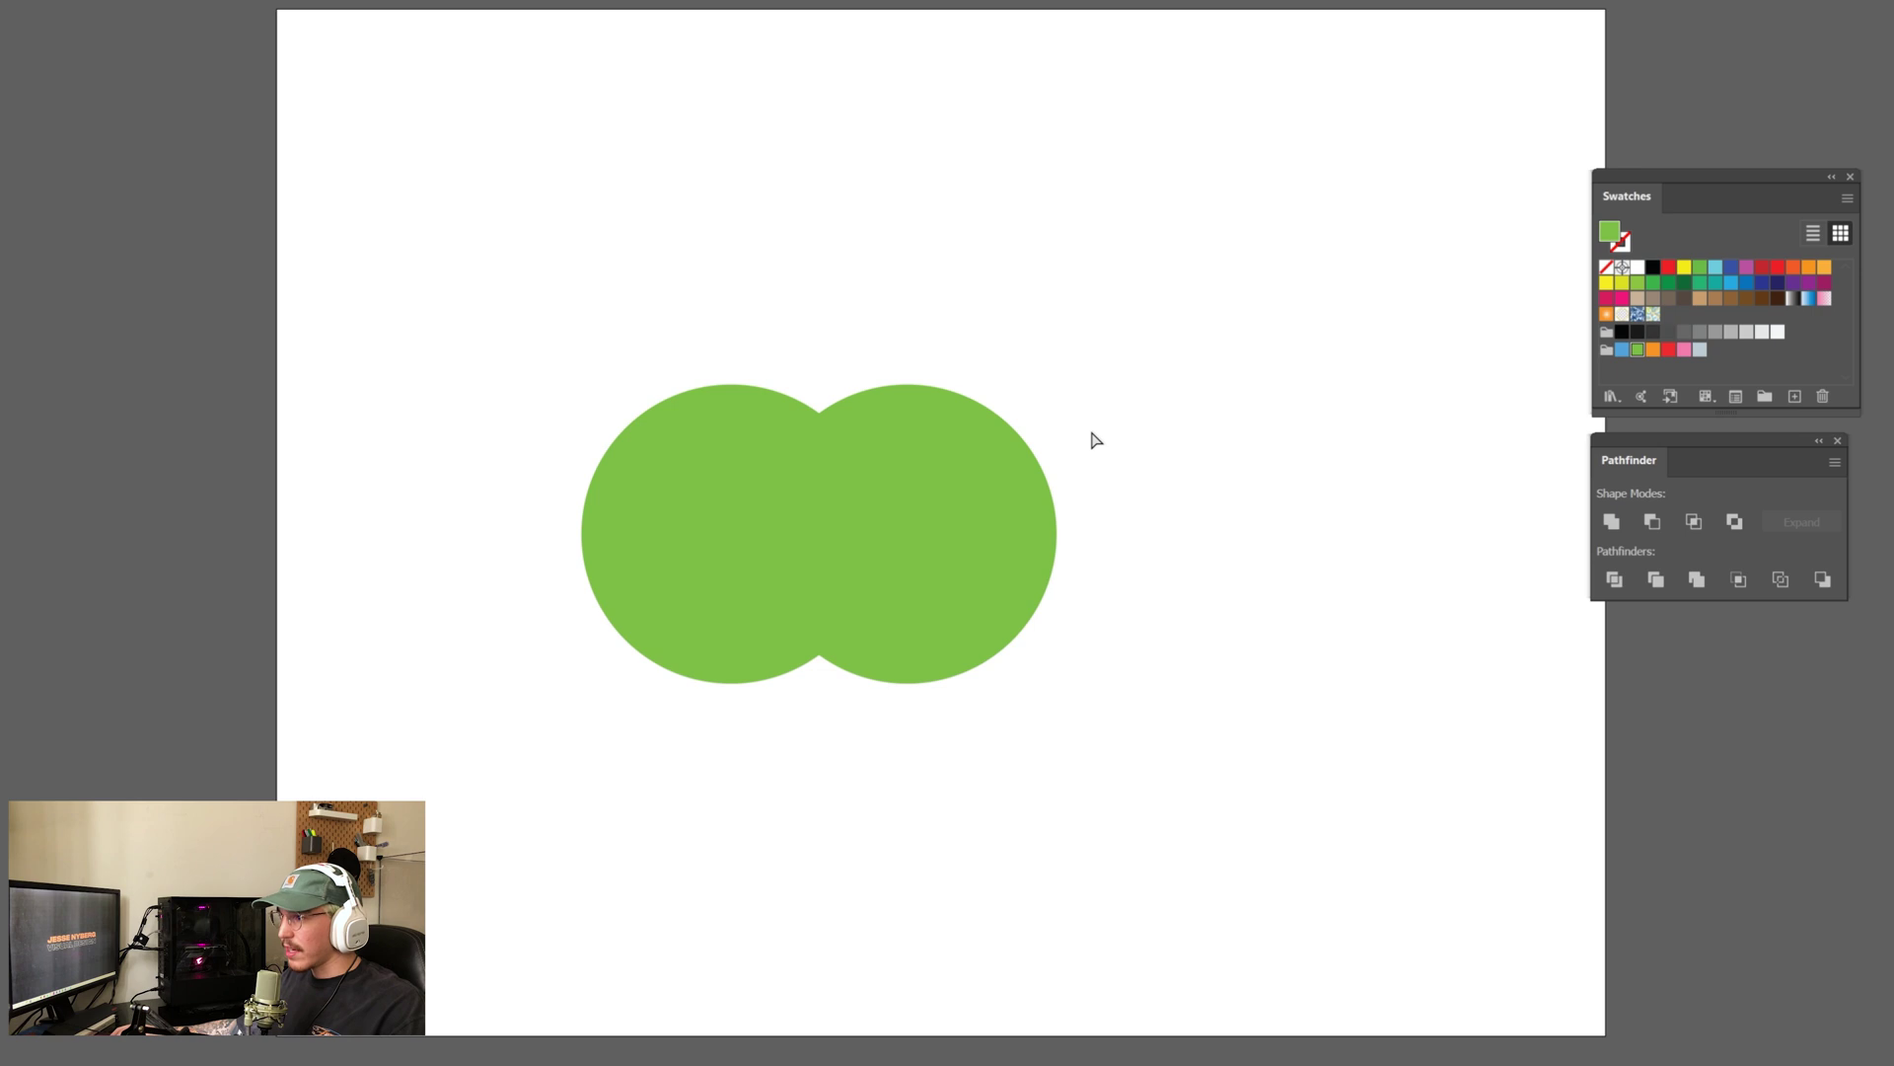
key(ctrl+z)
click(1175, 559)
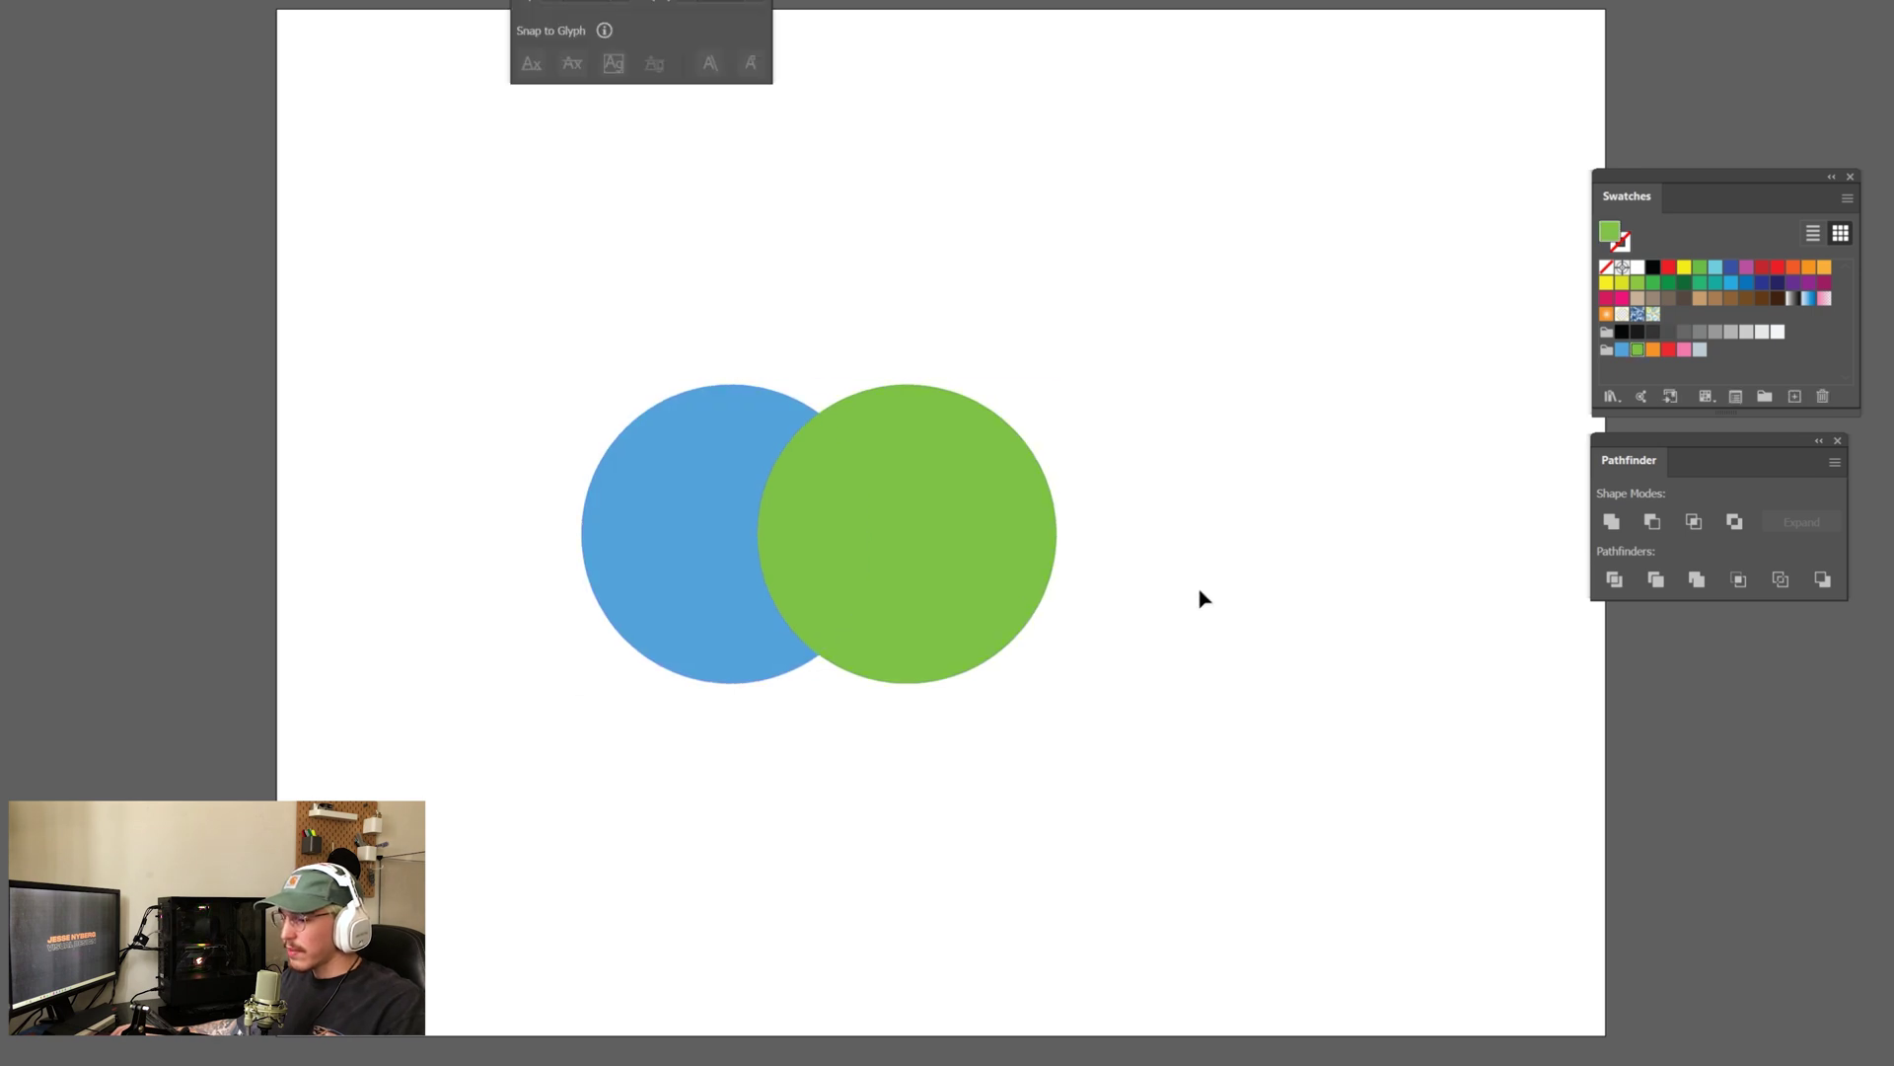
key(ctrl+y)
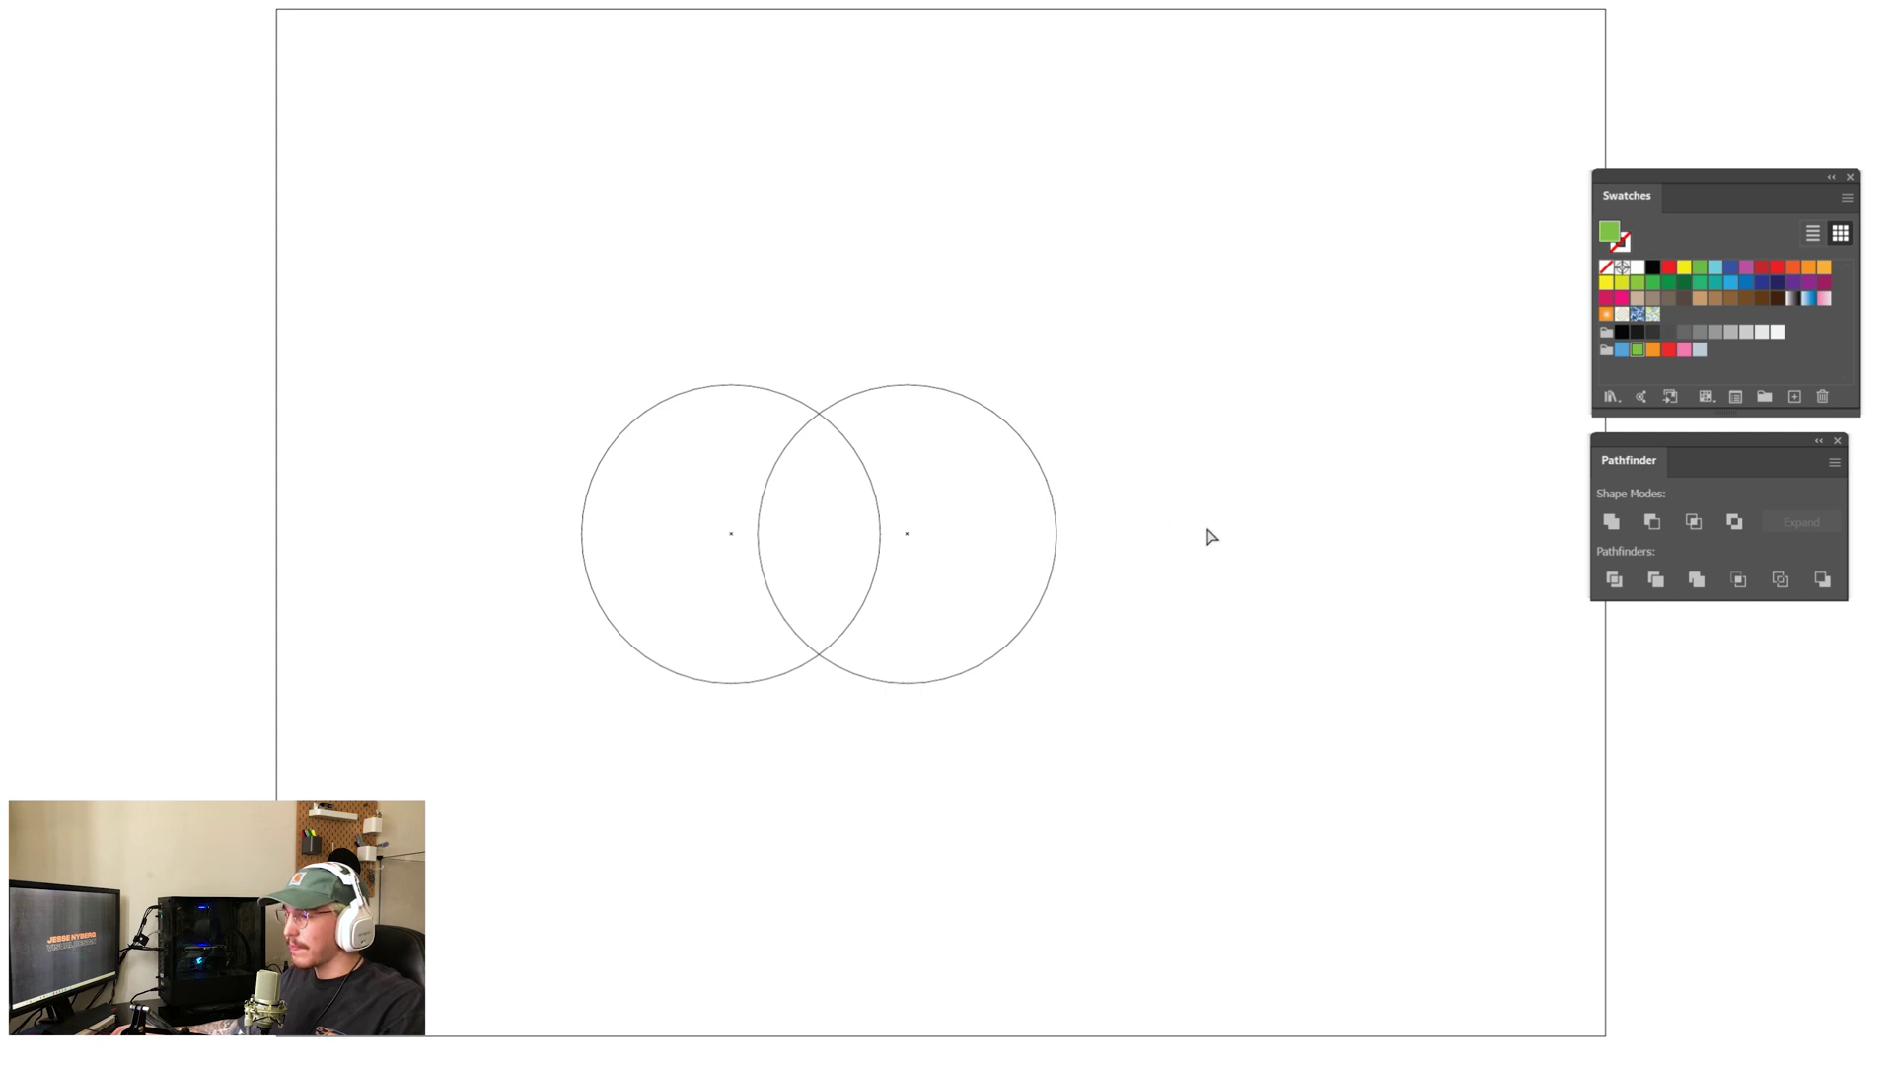
key(ctrl+y)
Move the green circle off the blue one so they sit side by side without overlapping.
click(935, 542)
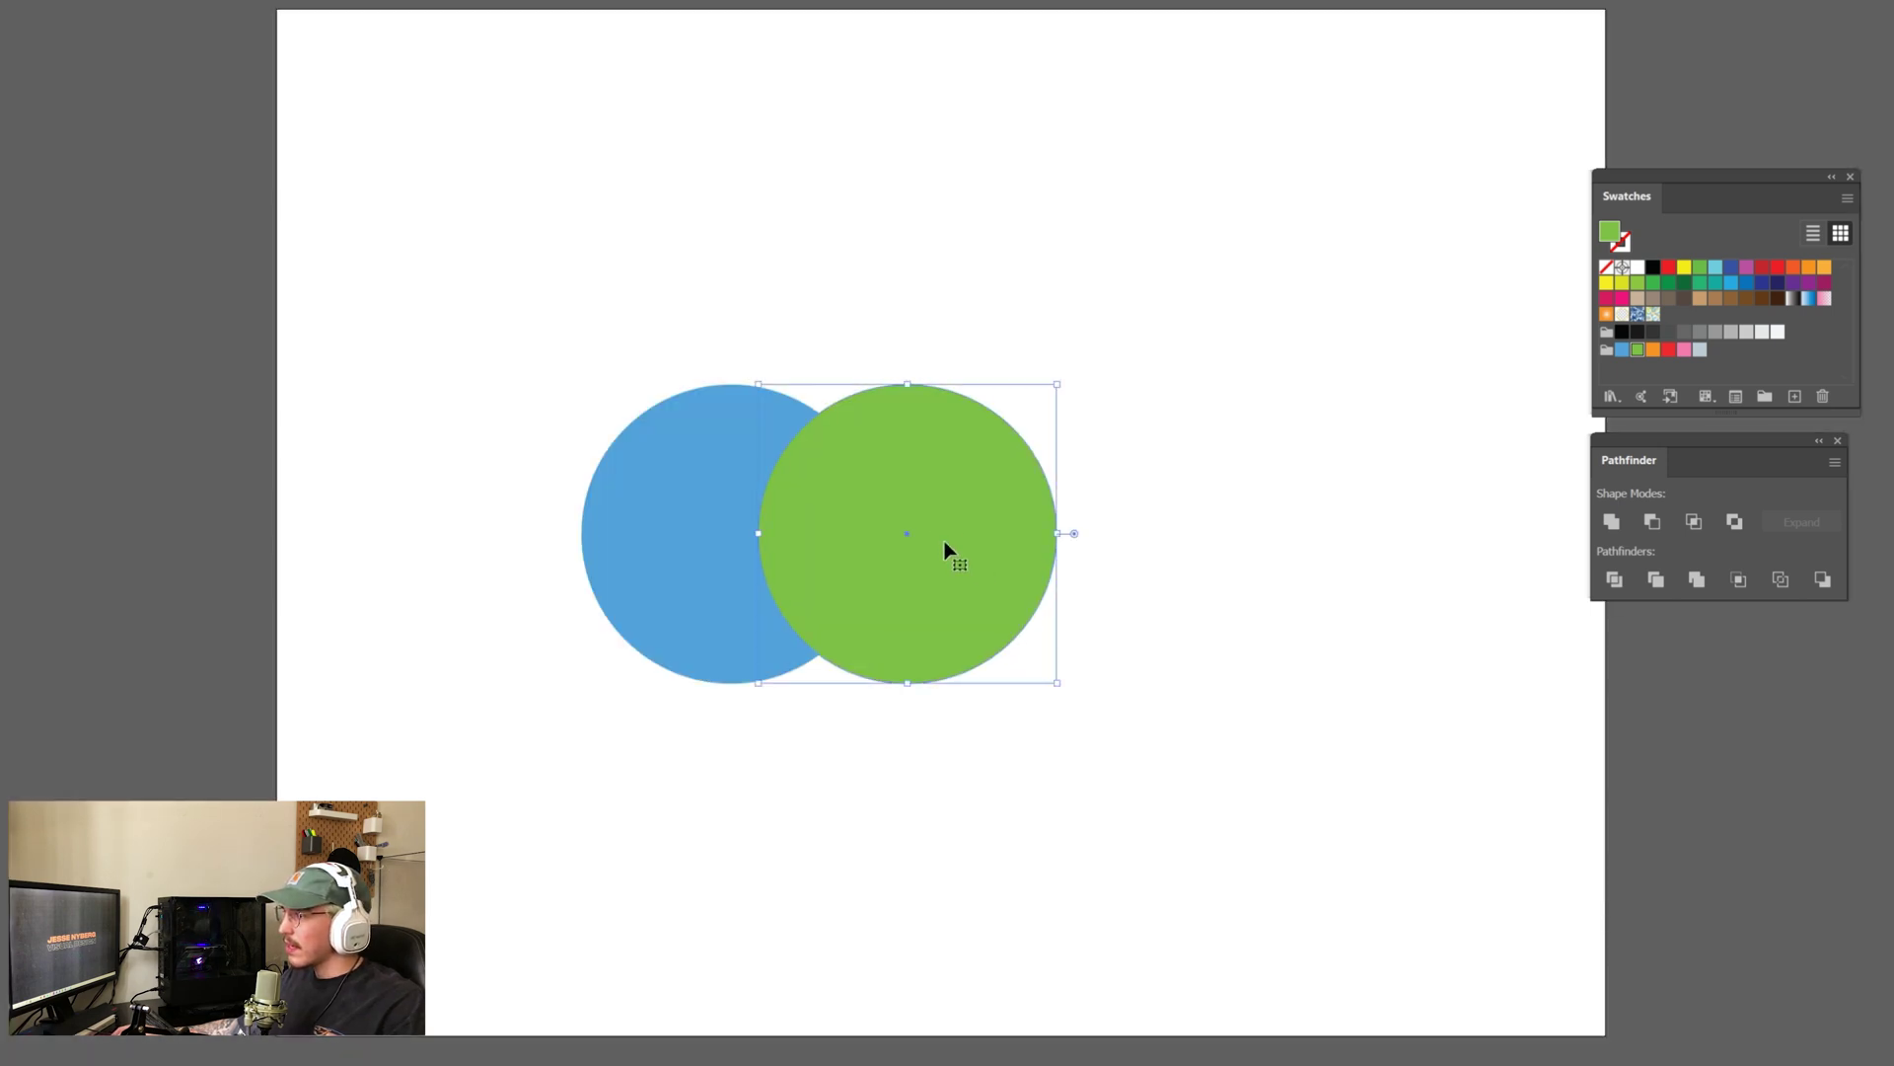
drag(944, 549, 1133, 551)
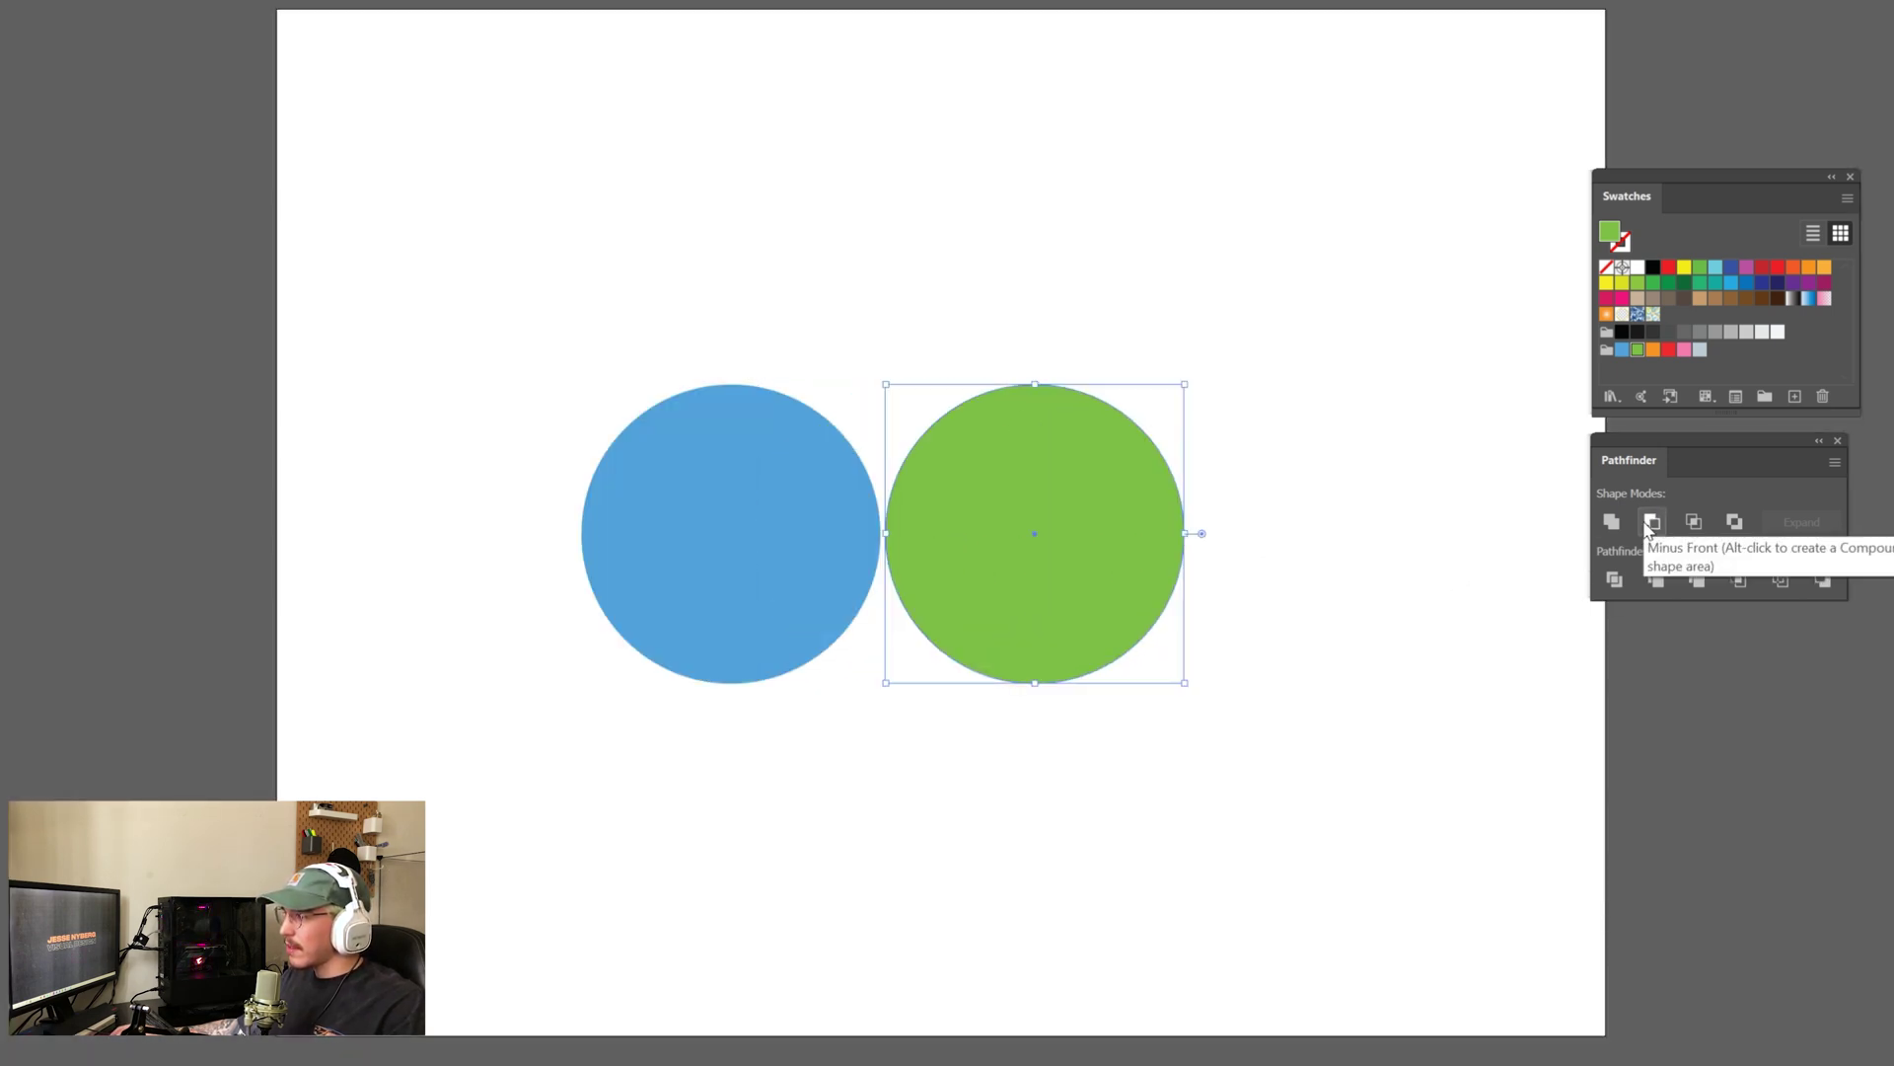
click(1354, 604)
click(857, 587)
click(1005, 606)
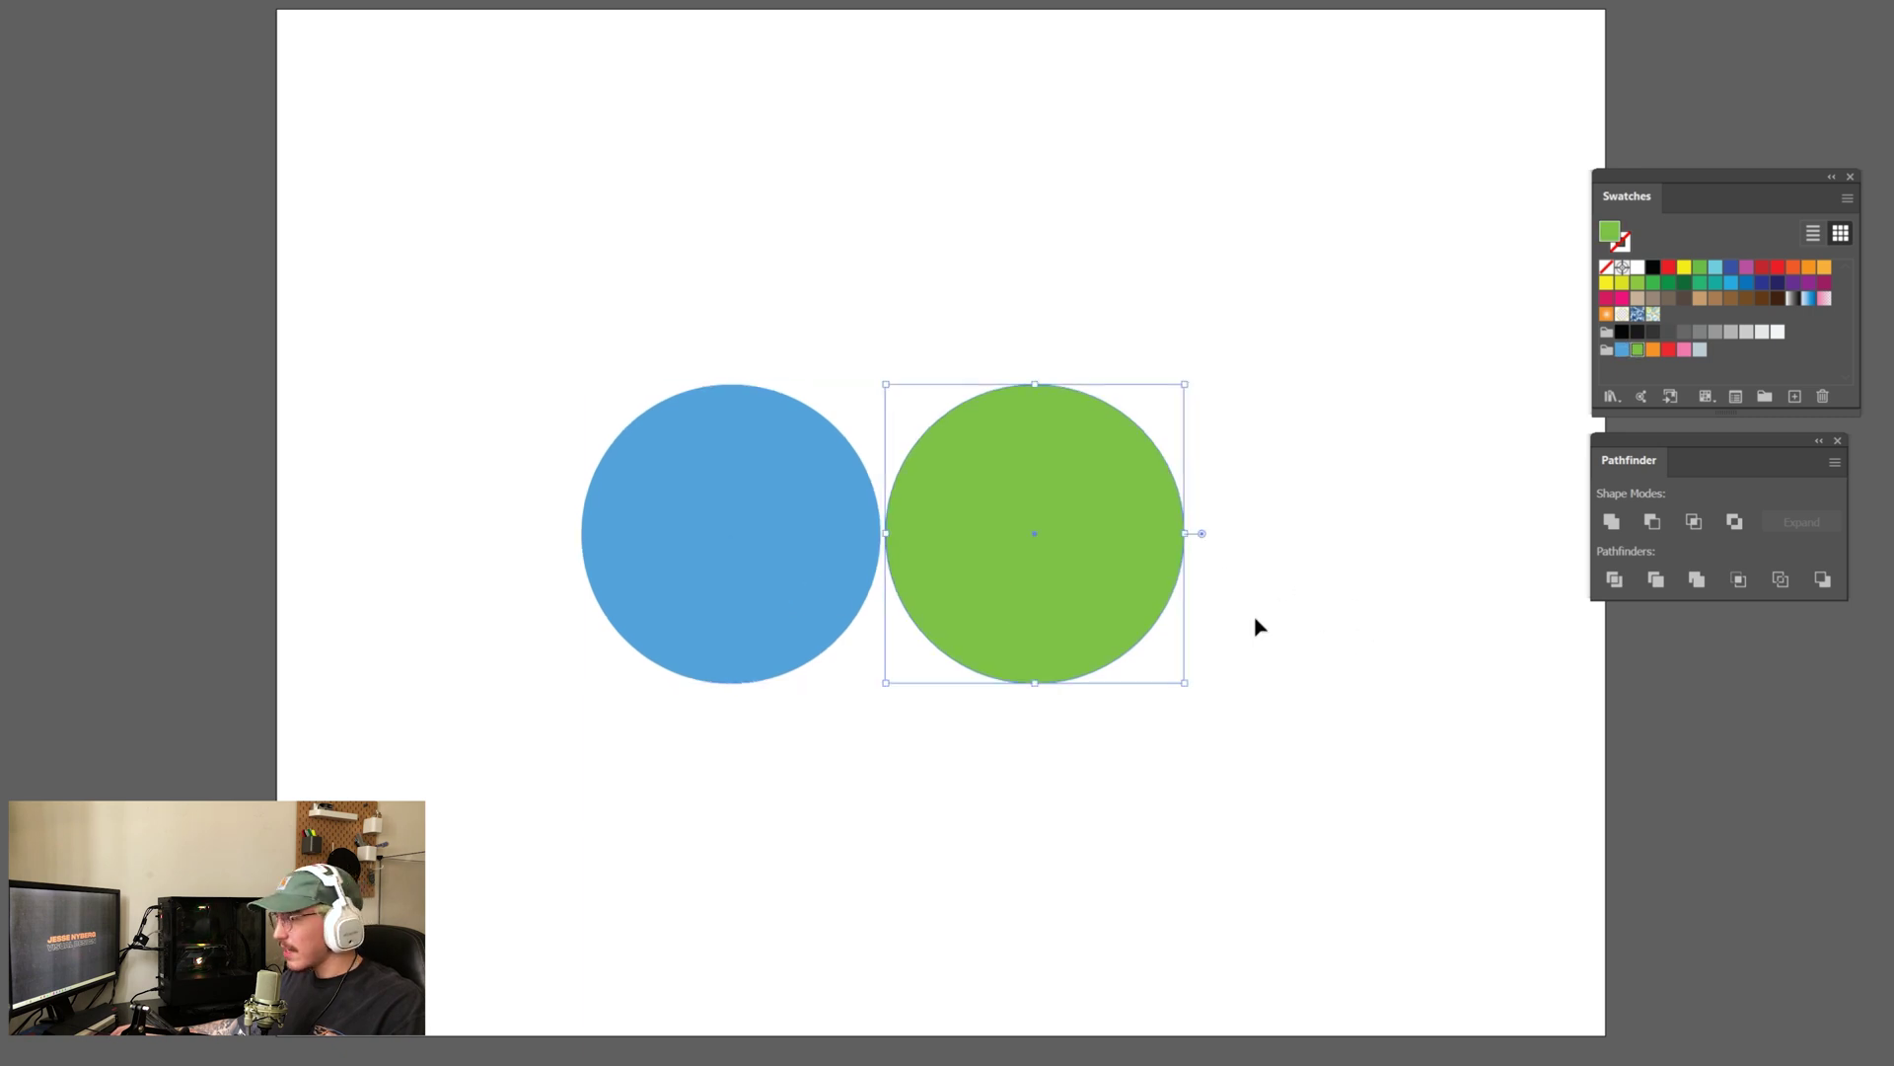
click(1336, 609)
Overlap the green circle on the blue circle's lower right, subtract it with Minus Front, and check the result in outline view.
drag(1140, 570, 930, 683)
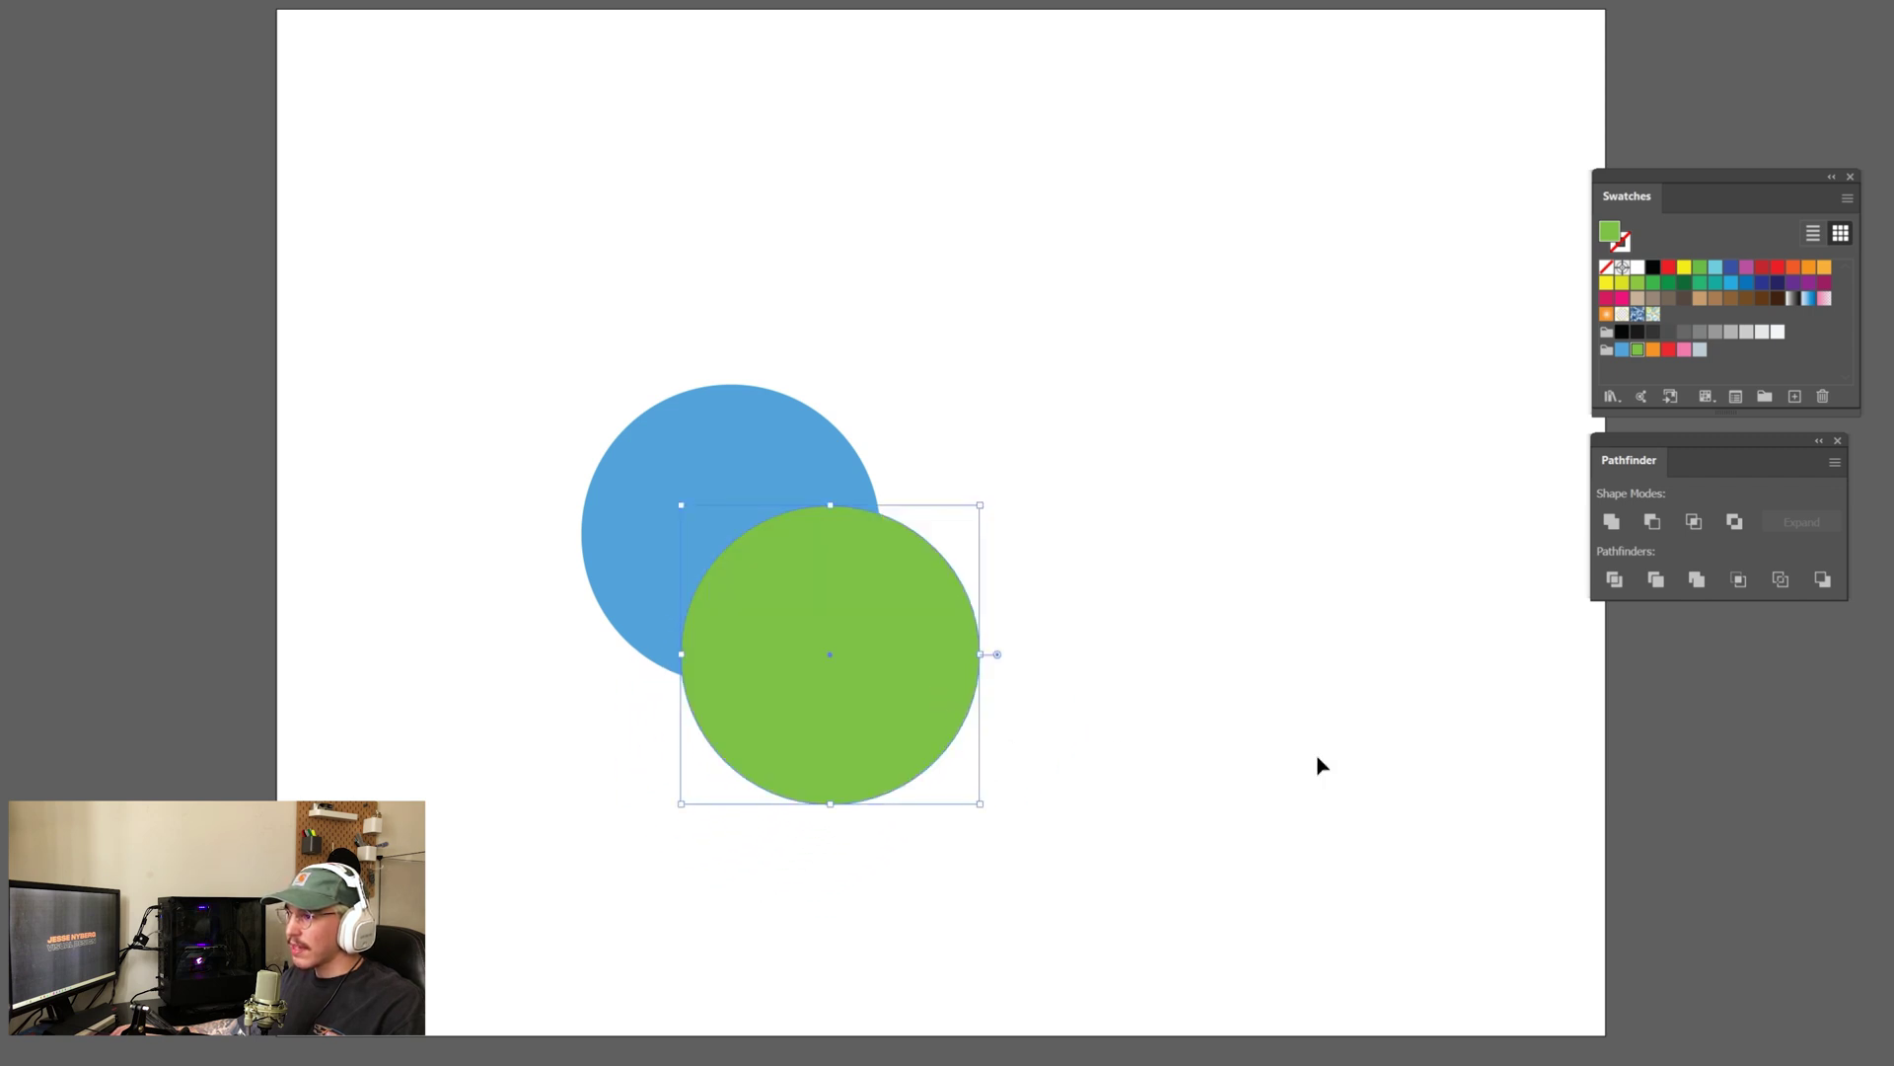
click(1272, 647)
drag(1244, 727, 437, 241)
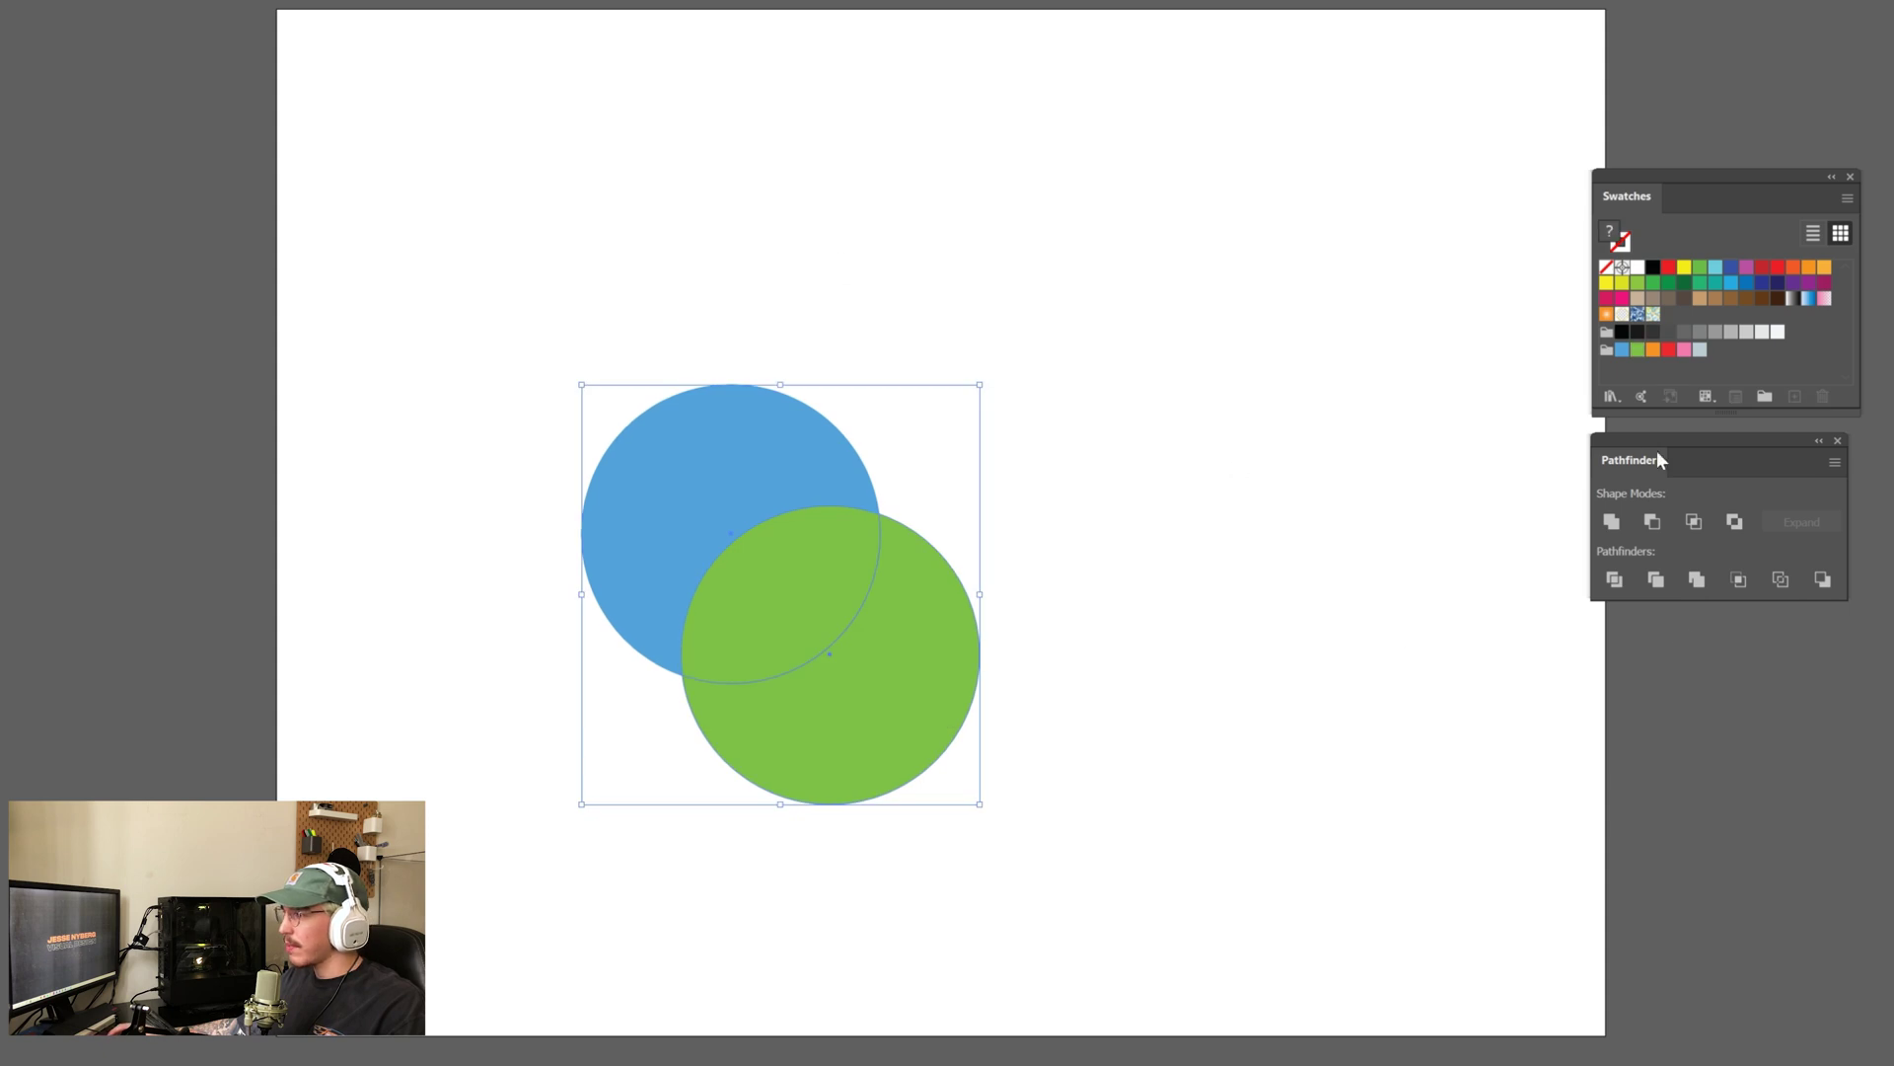
click(1654, 523)
click(1275, 604)
key(ctrl+y)
key(ctrl+y)
Rotate the blue crescent counterclockwise until its opening faces right, and move it slightly up and to the right.
click(763, 494)
drag(886, 378, 689, 305)
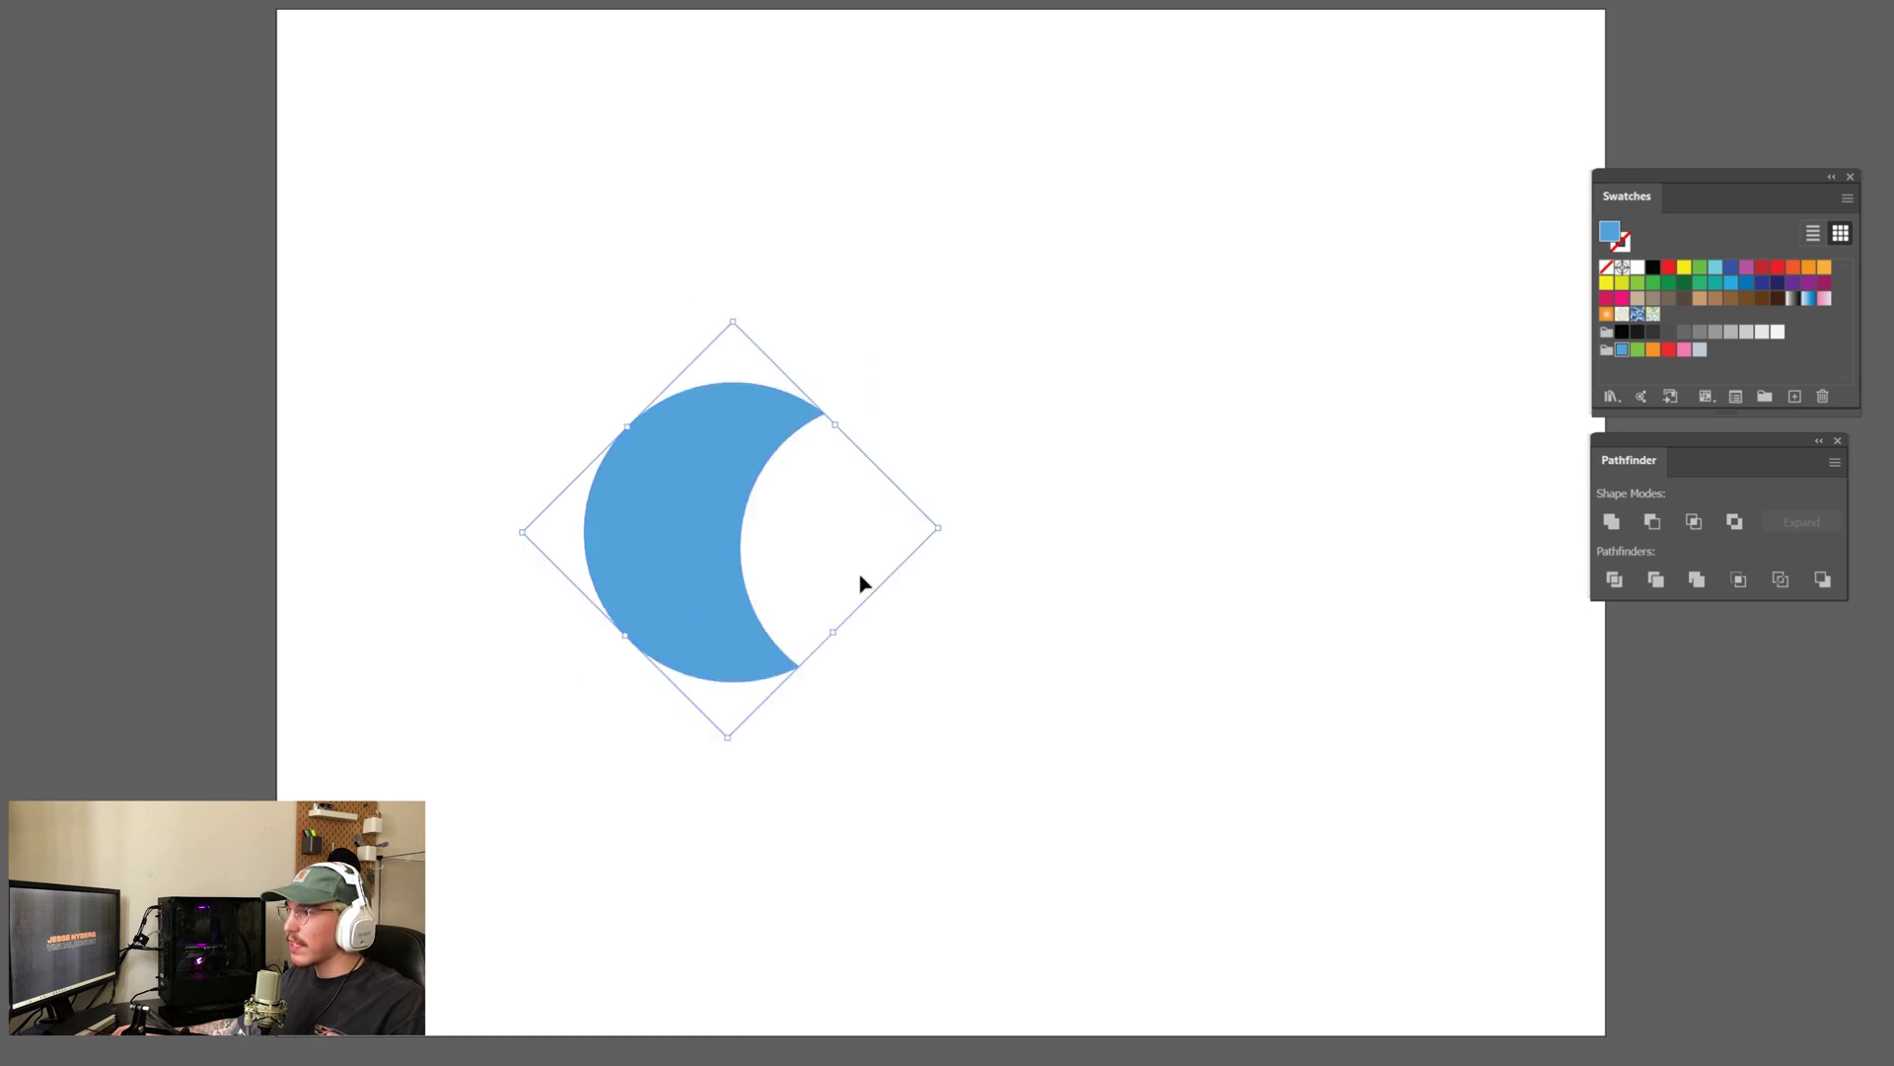
drag(648, 457, 734, 419)
click(1216, 628)
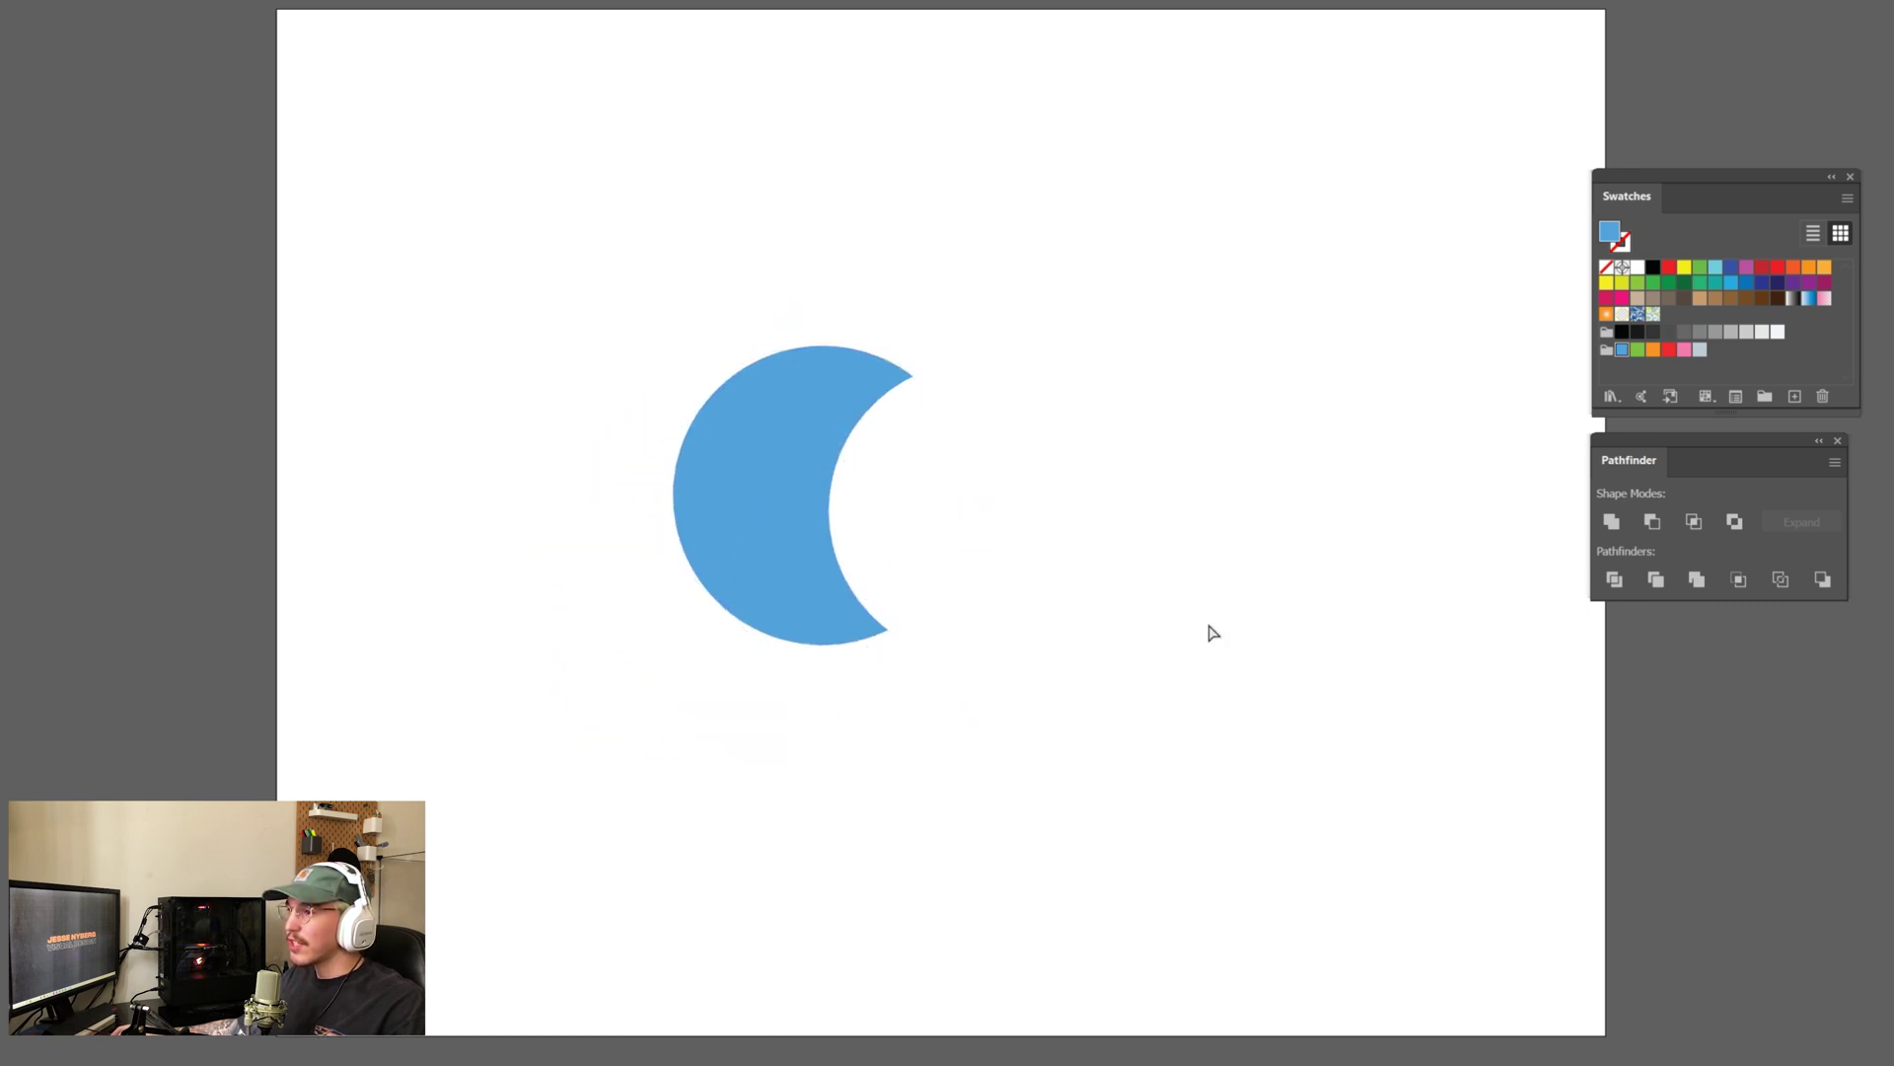
Undo the crescent edits and the Minus Front, and move the green circle clear of the blue circle's right side.
key(ctrl+z)
key(ctrl+z)
key(ctrl+z)
key(ctrl+z)
drag(1087, 601, 1121, 563)
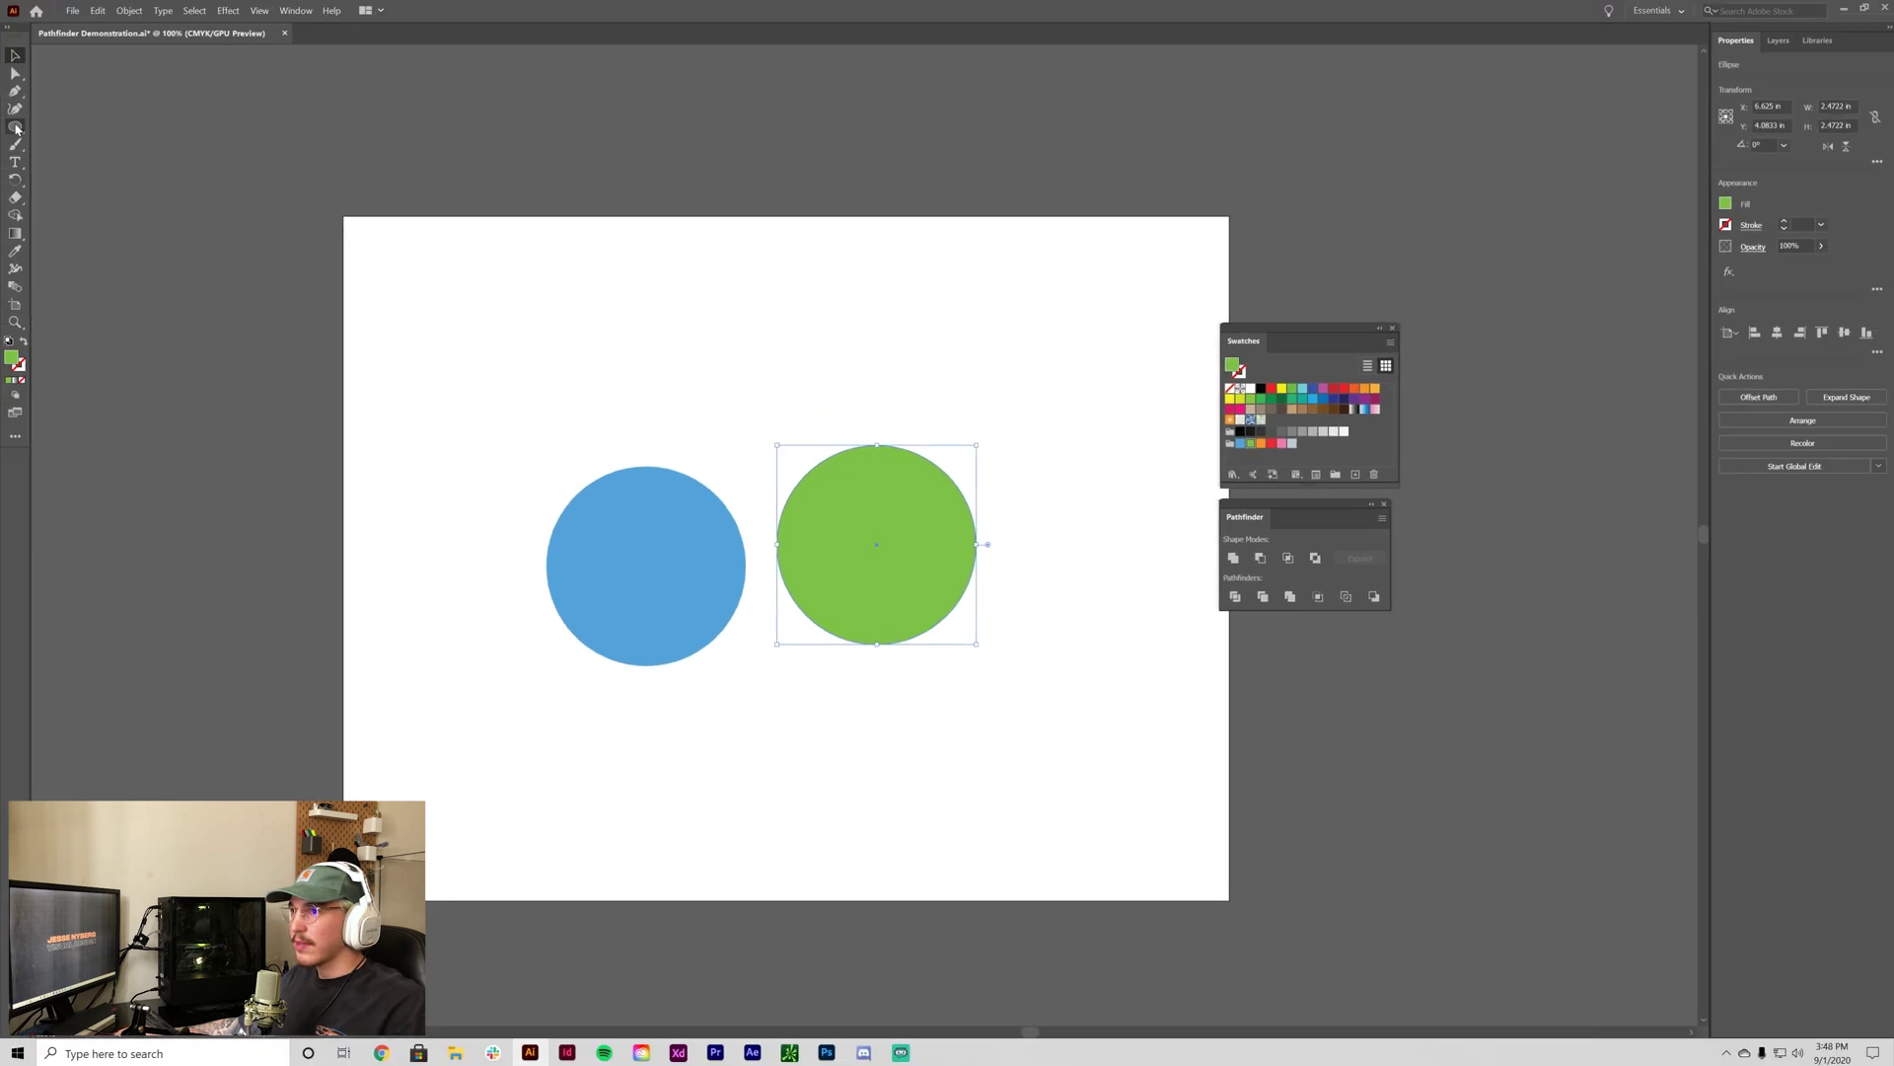
Draw a green square about 1.24 in wide on top of the blue circle with the Rectangle tool.
click(15, 126)
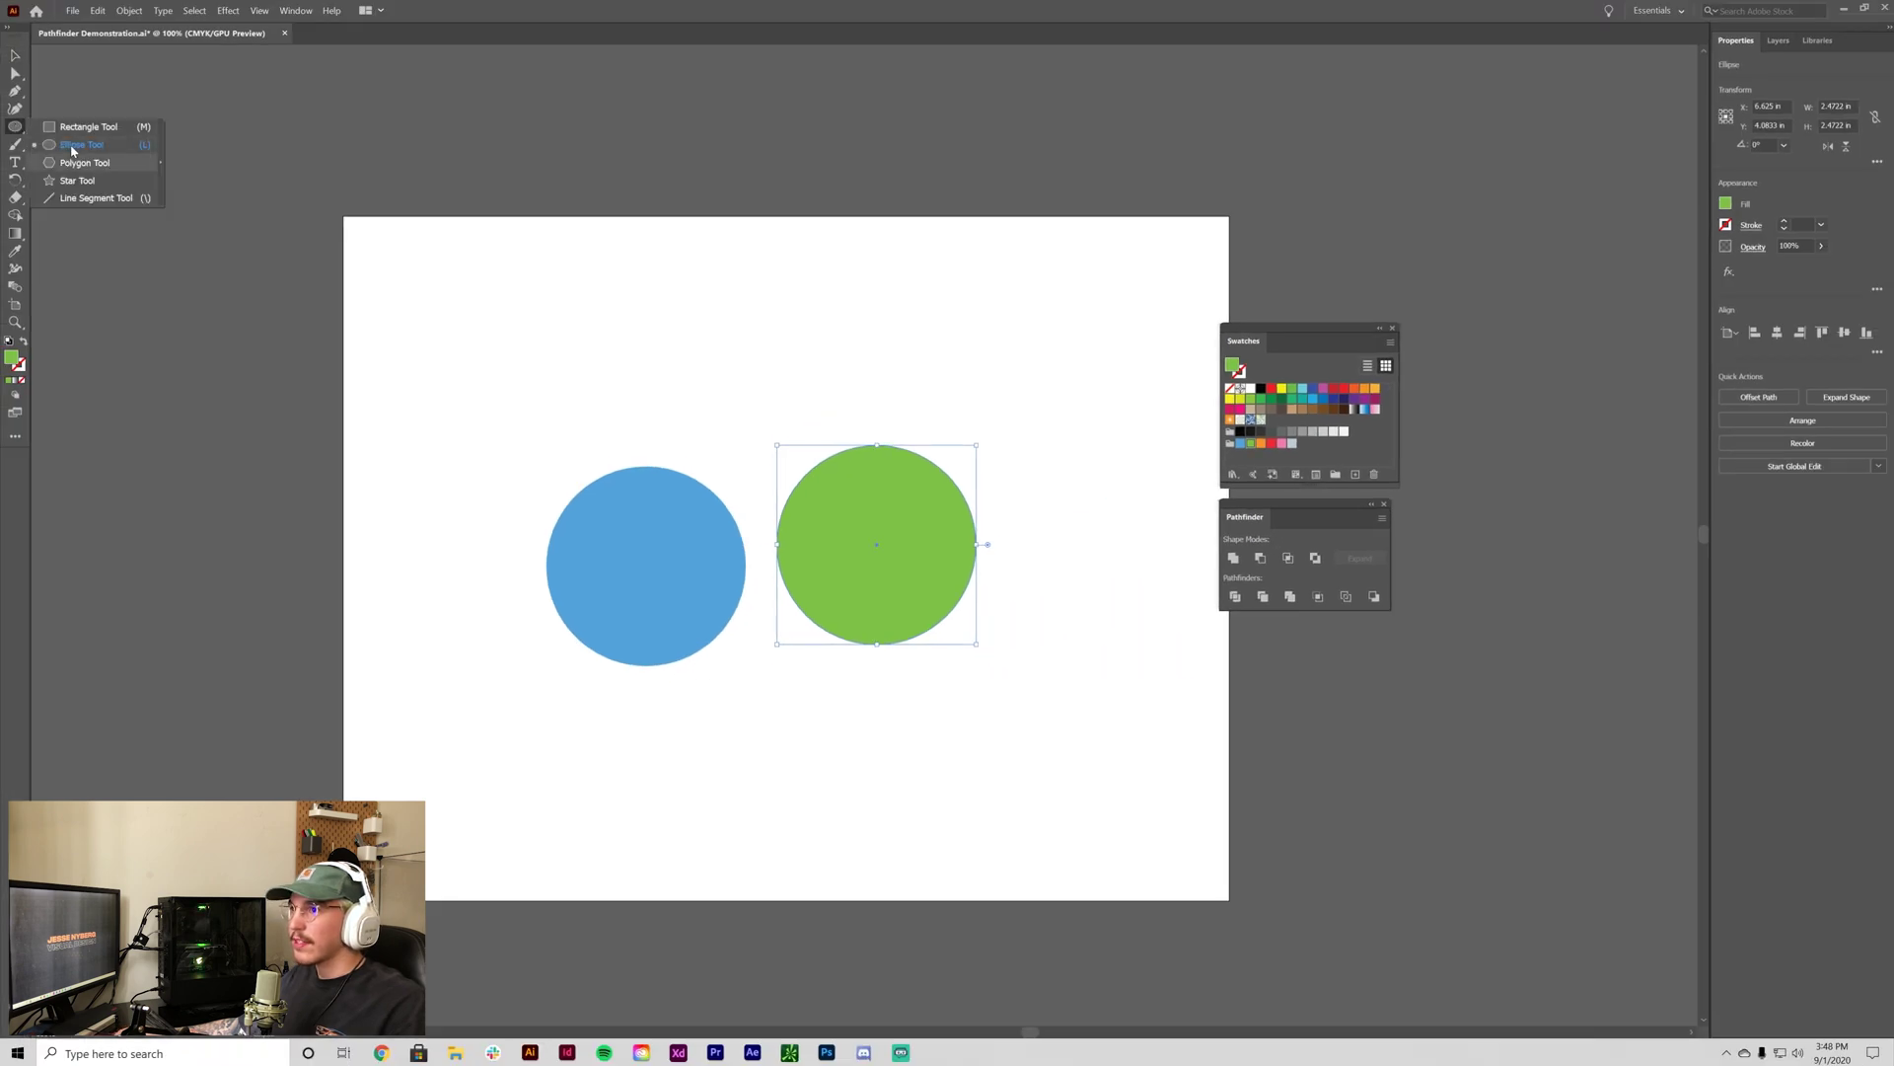
drag(71, 150, 79, 127)
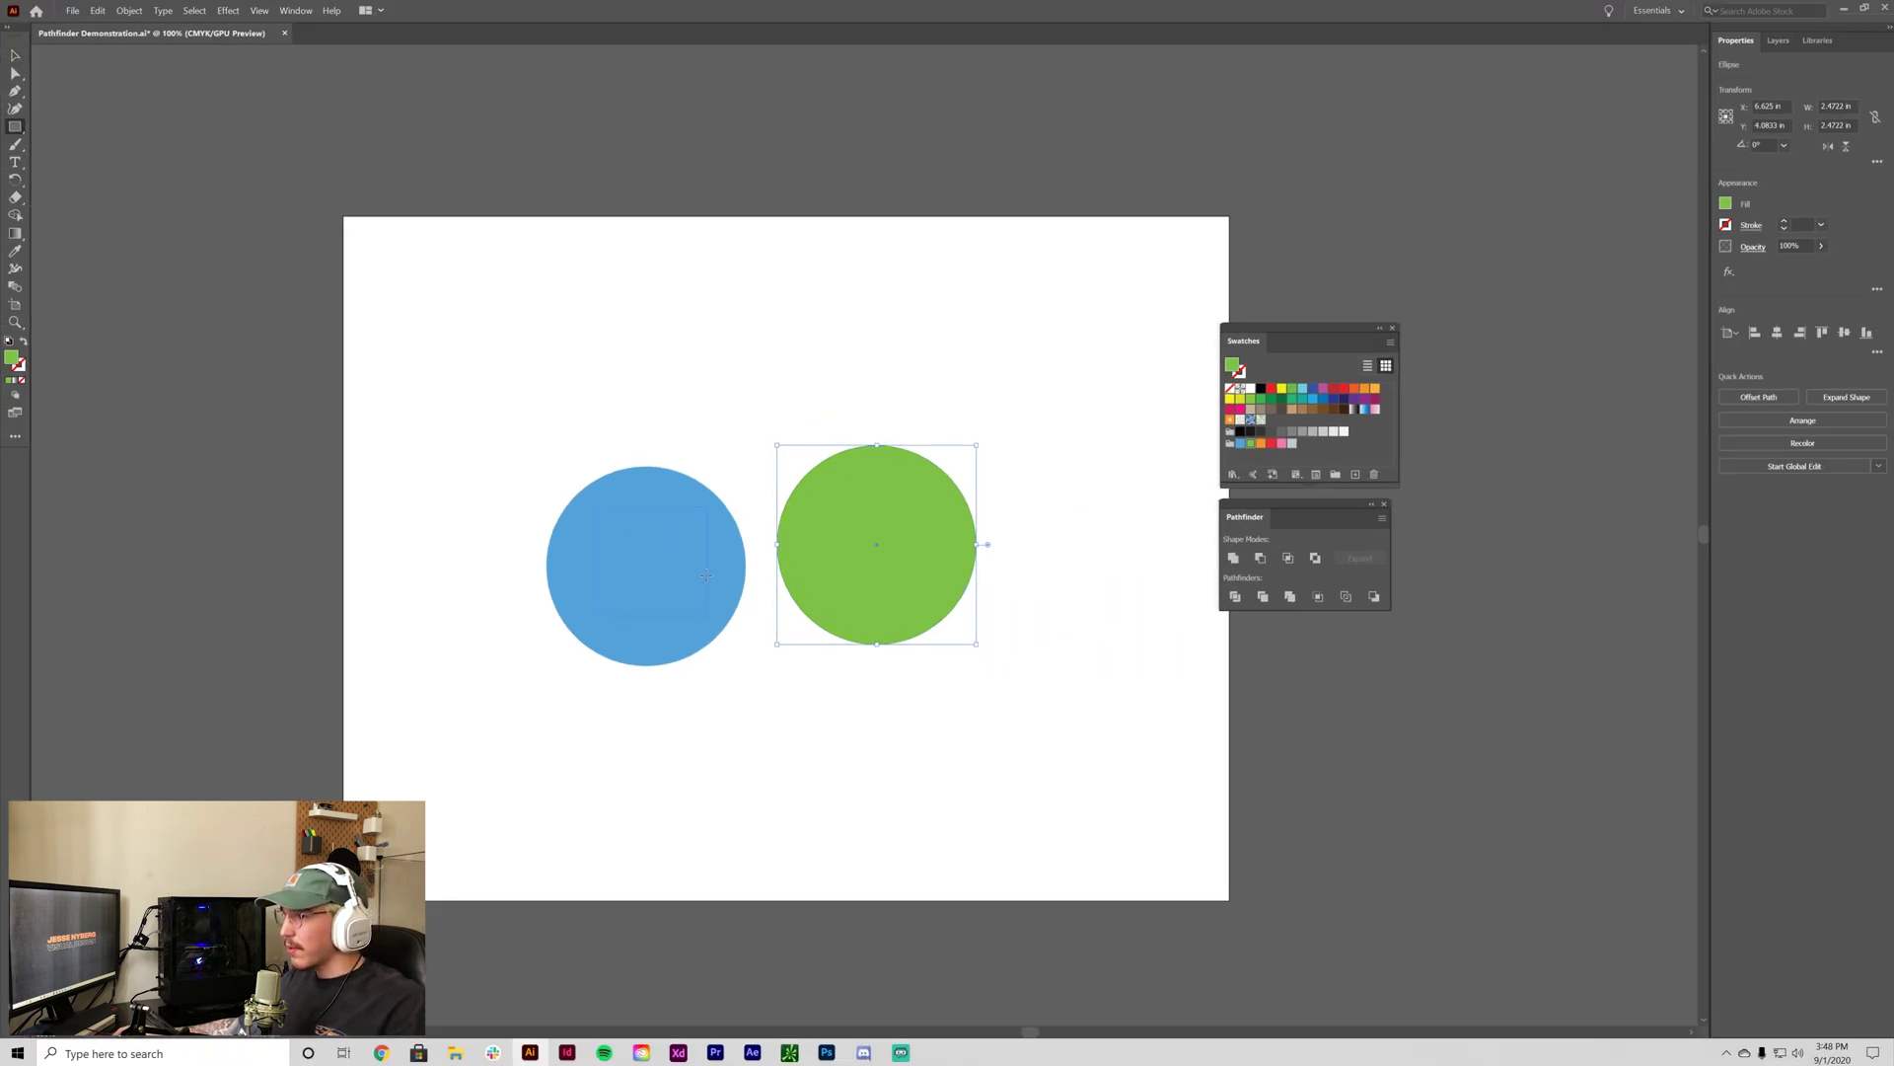
drag(705, 575, 697, 604)
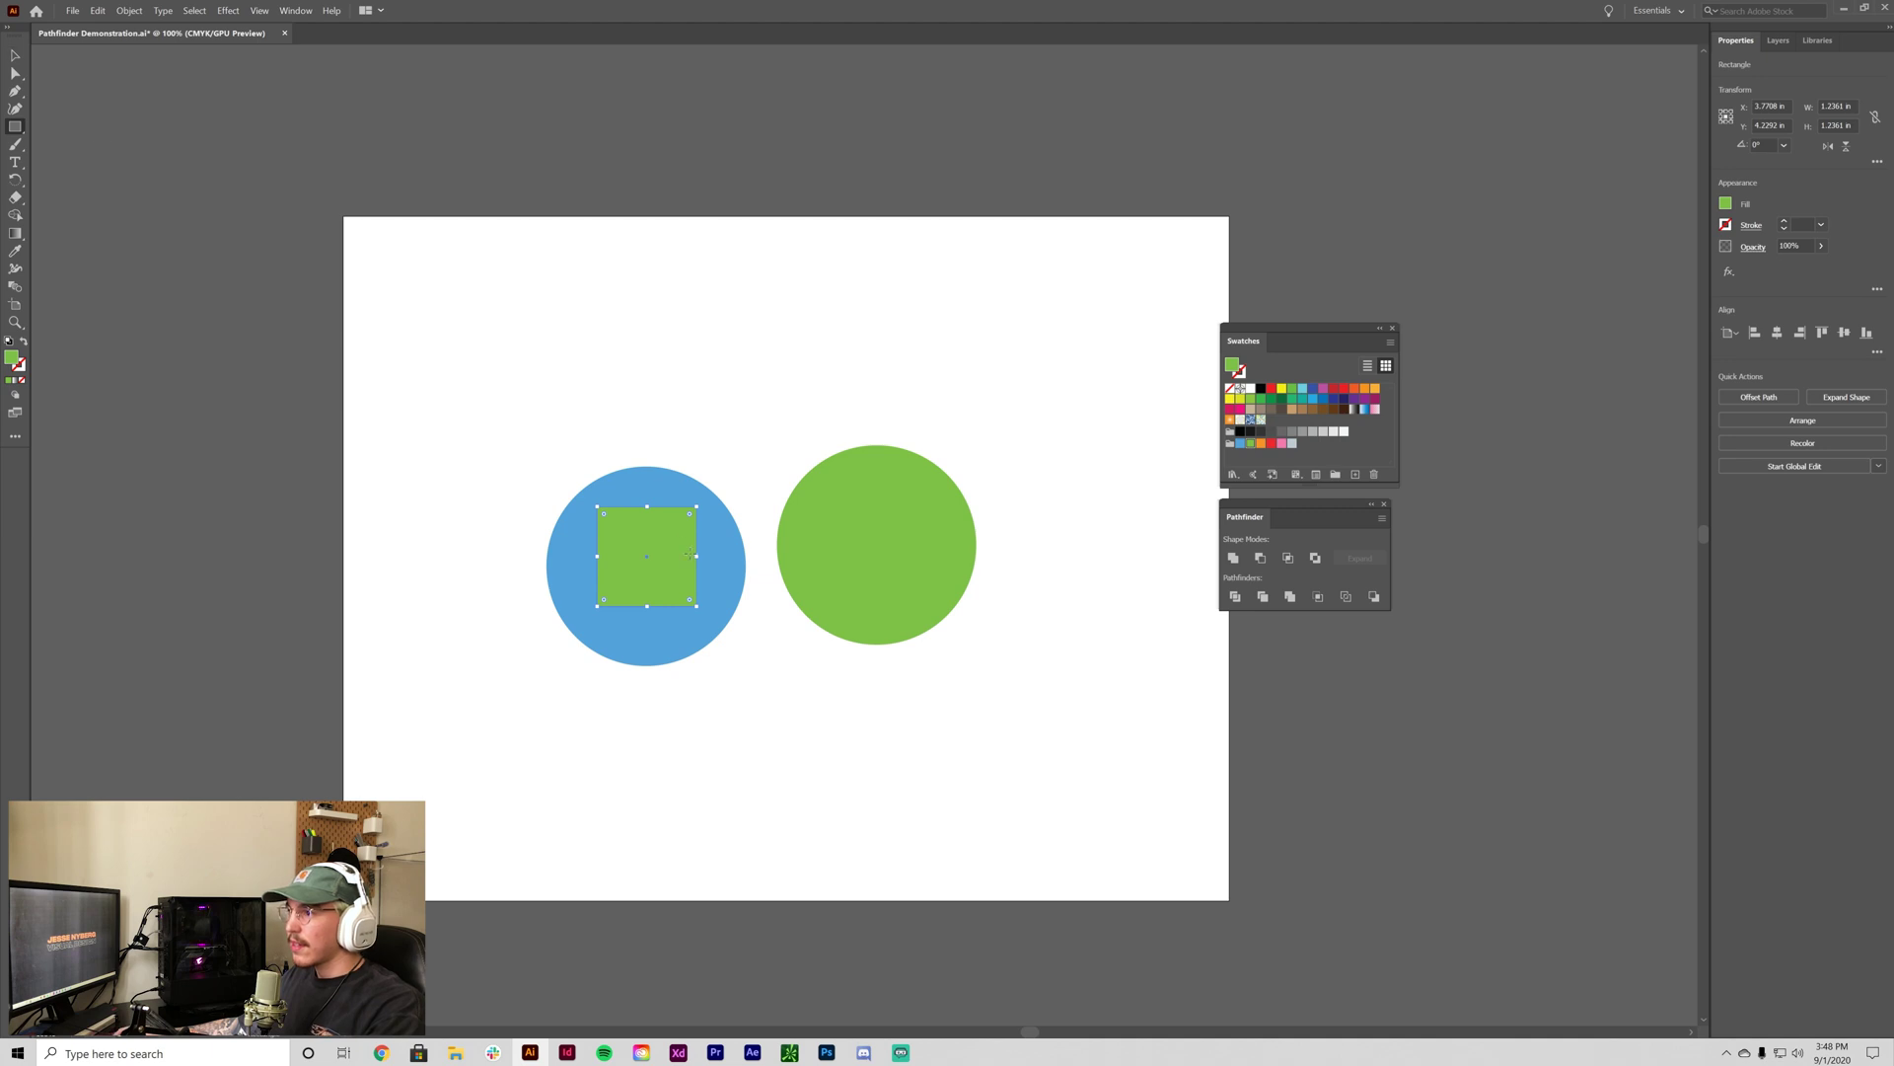
click(690, 556)
click(861, 797)
Delete the green square and the green circle, keeping only the light blue circle.
click(12, 56)
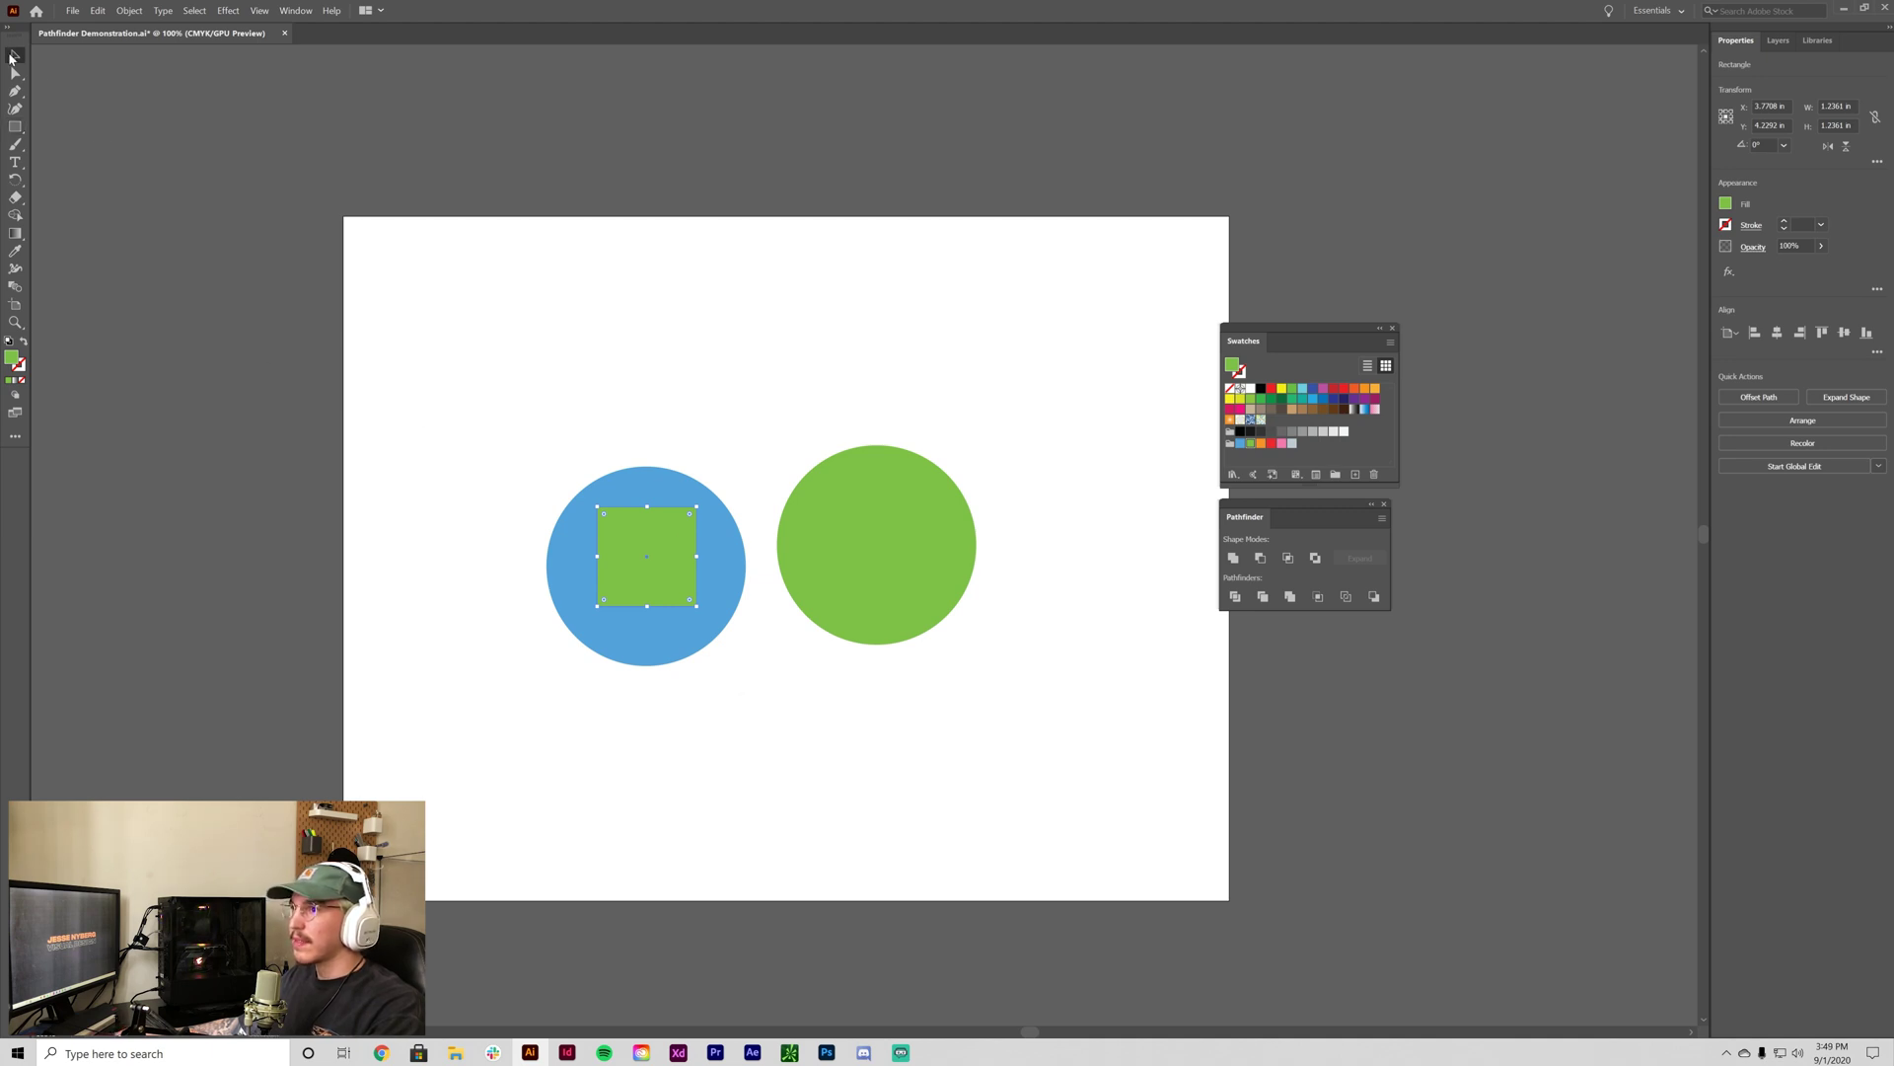
key(Delete)
click(888, 542)
key(Delete)
Add a text box about 2.67 by 1.34 in above the blue circle, containing "HI" at 72 pt.
key(t)
drag(459, 335, 711, 456)
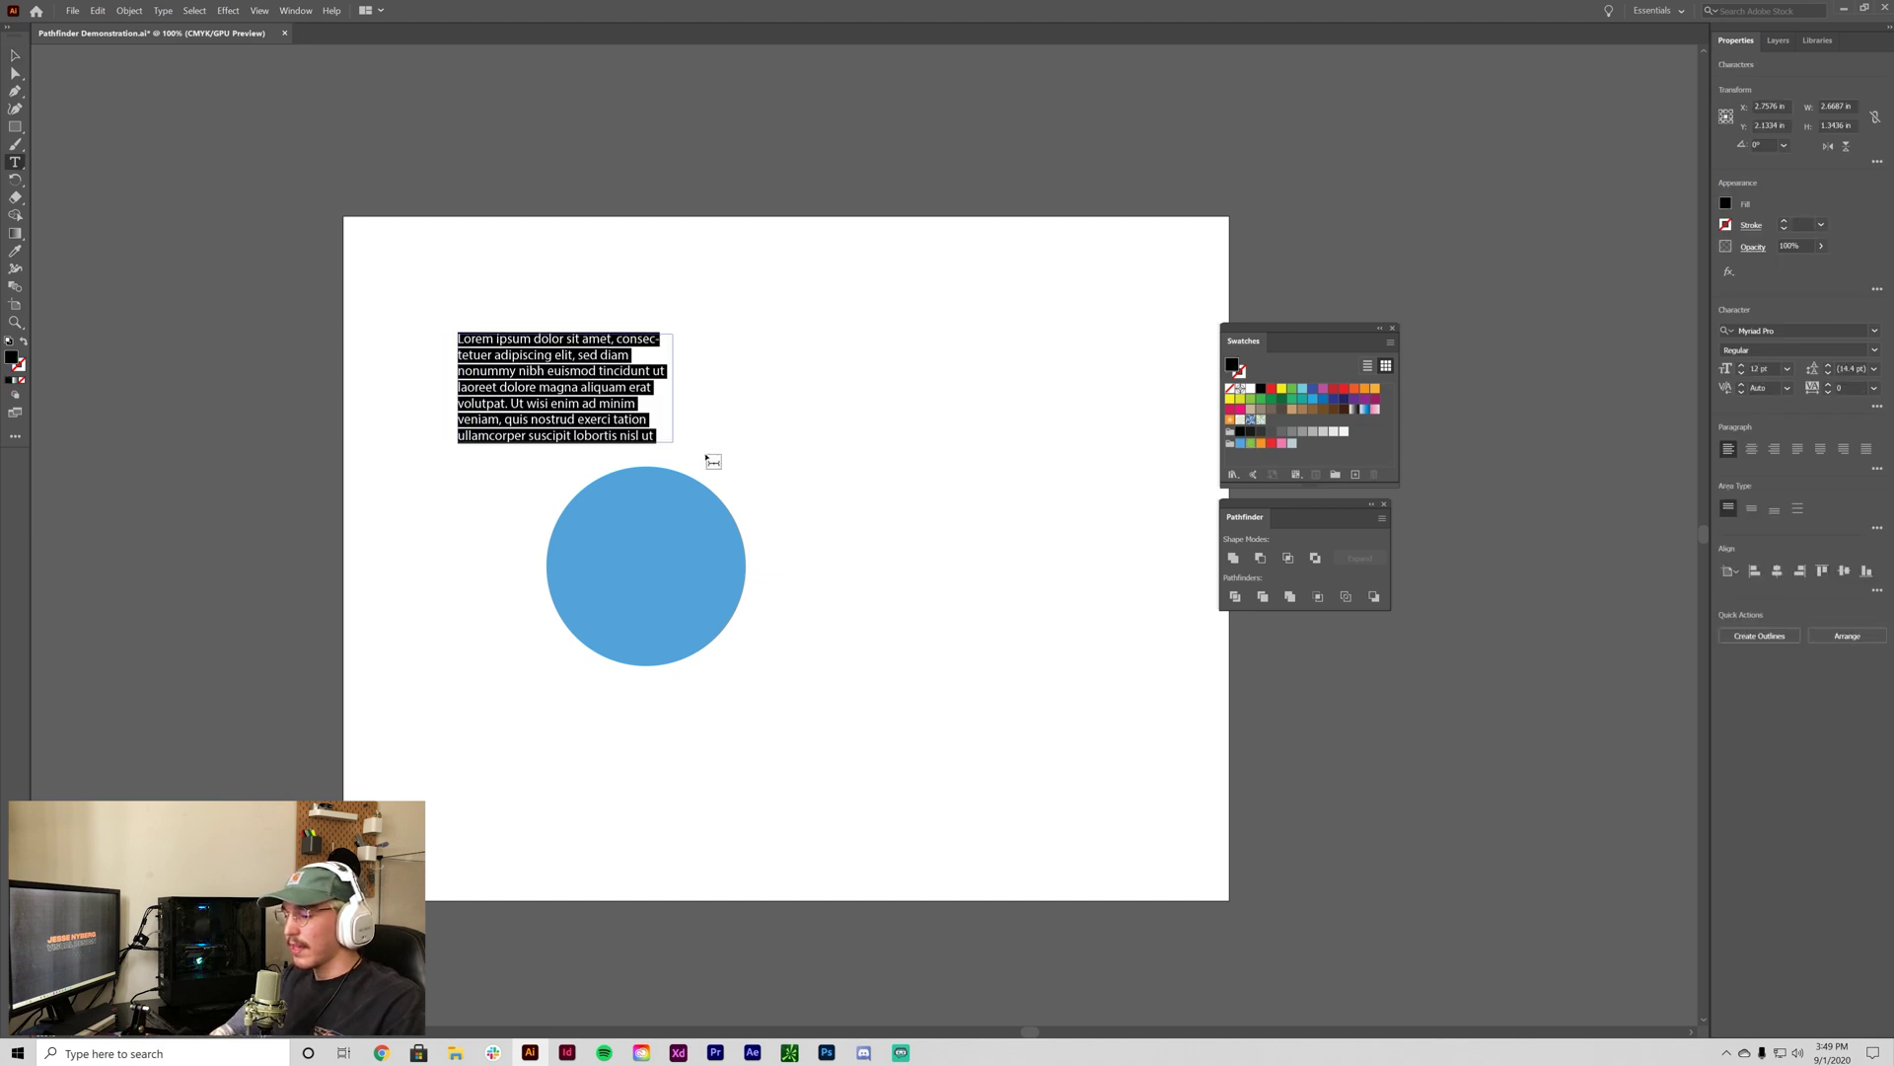
text(HI)
click(15, 55)
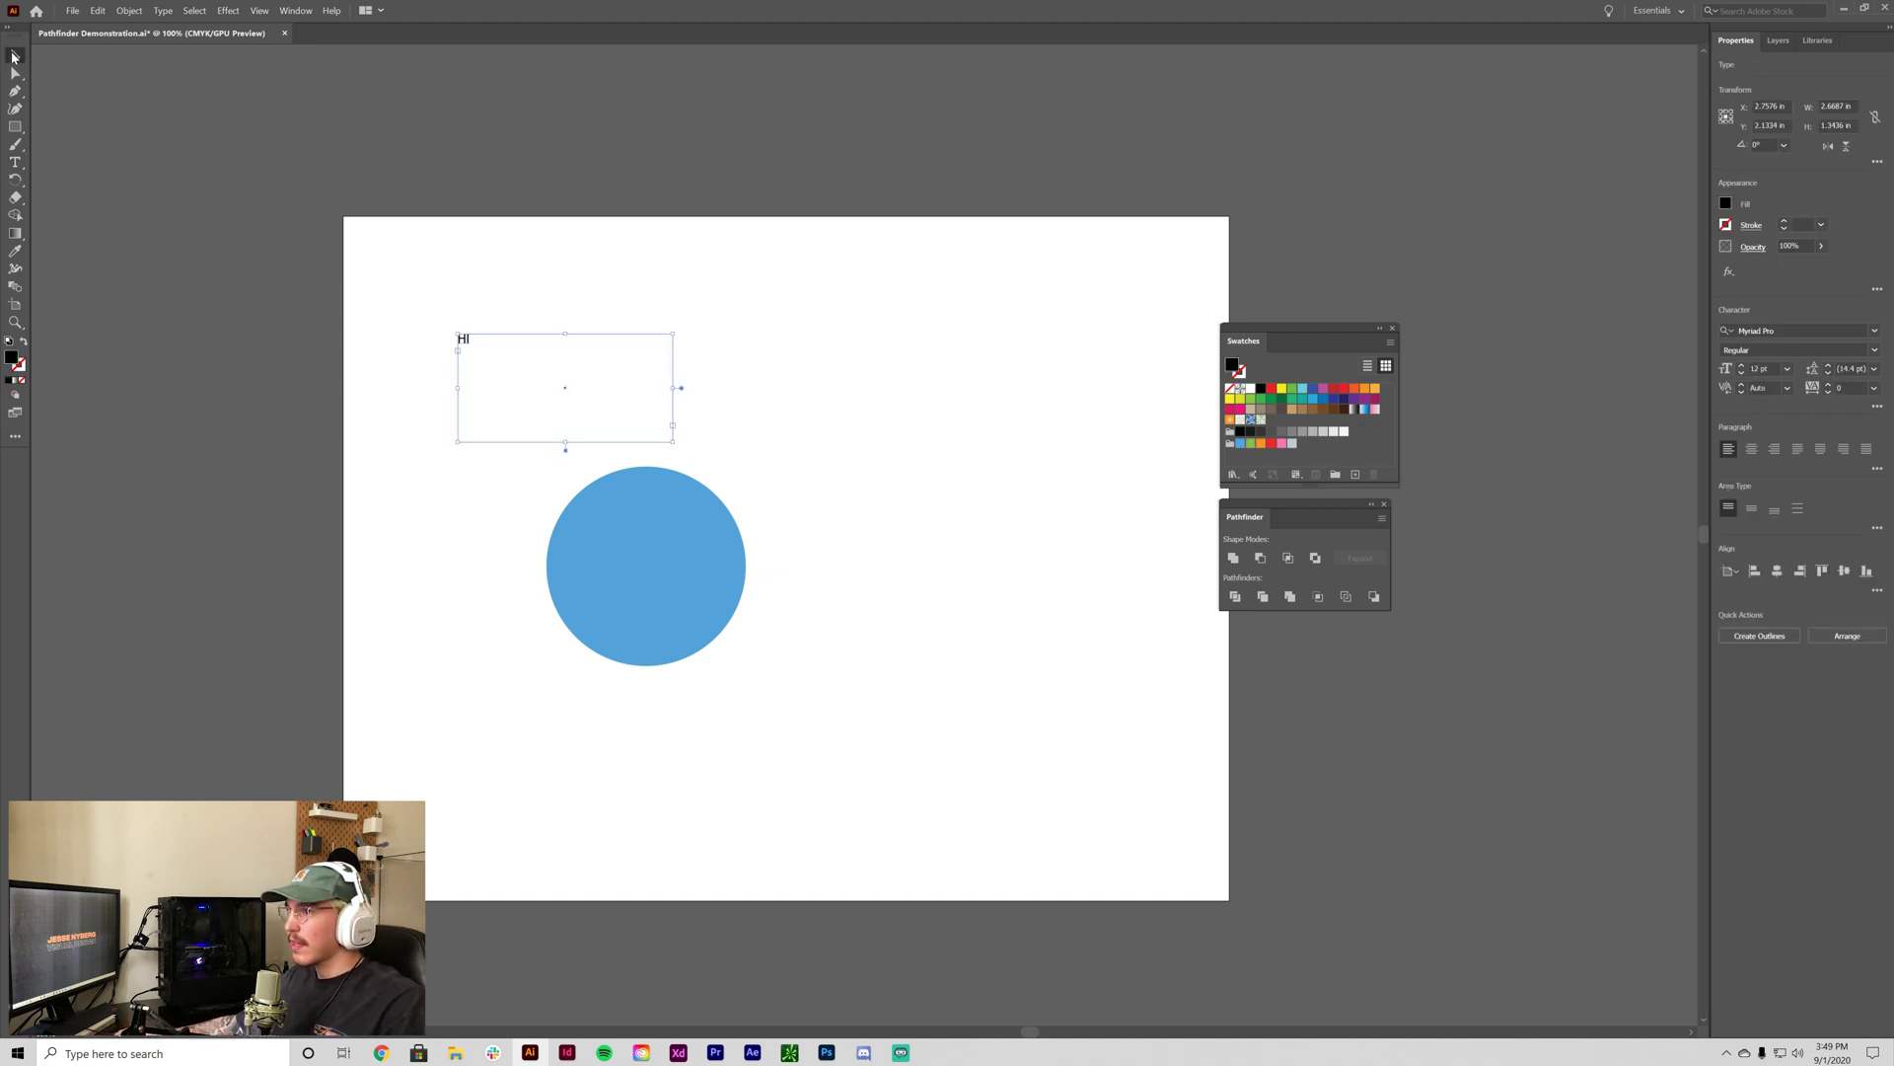
click(1787, 368)
click(1805, 637)
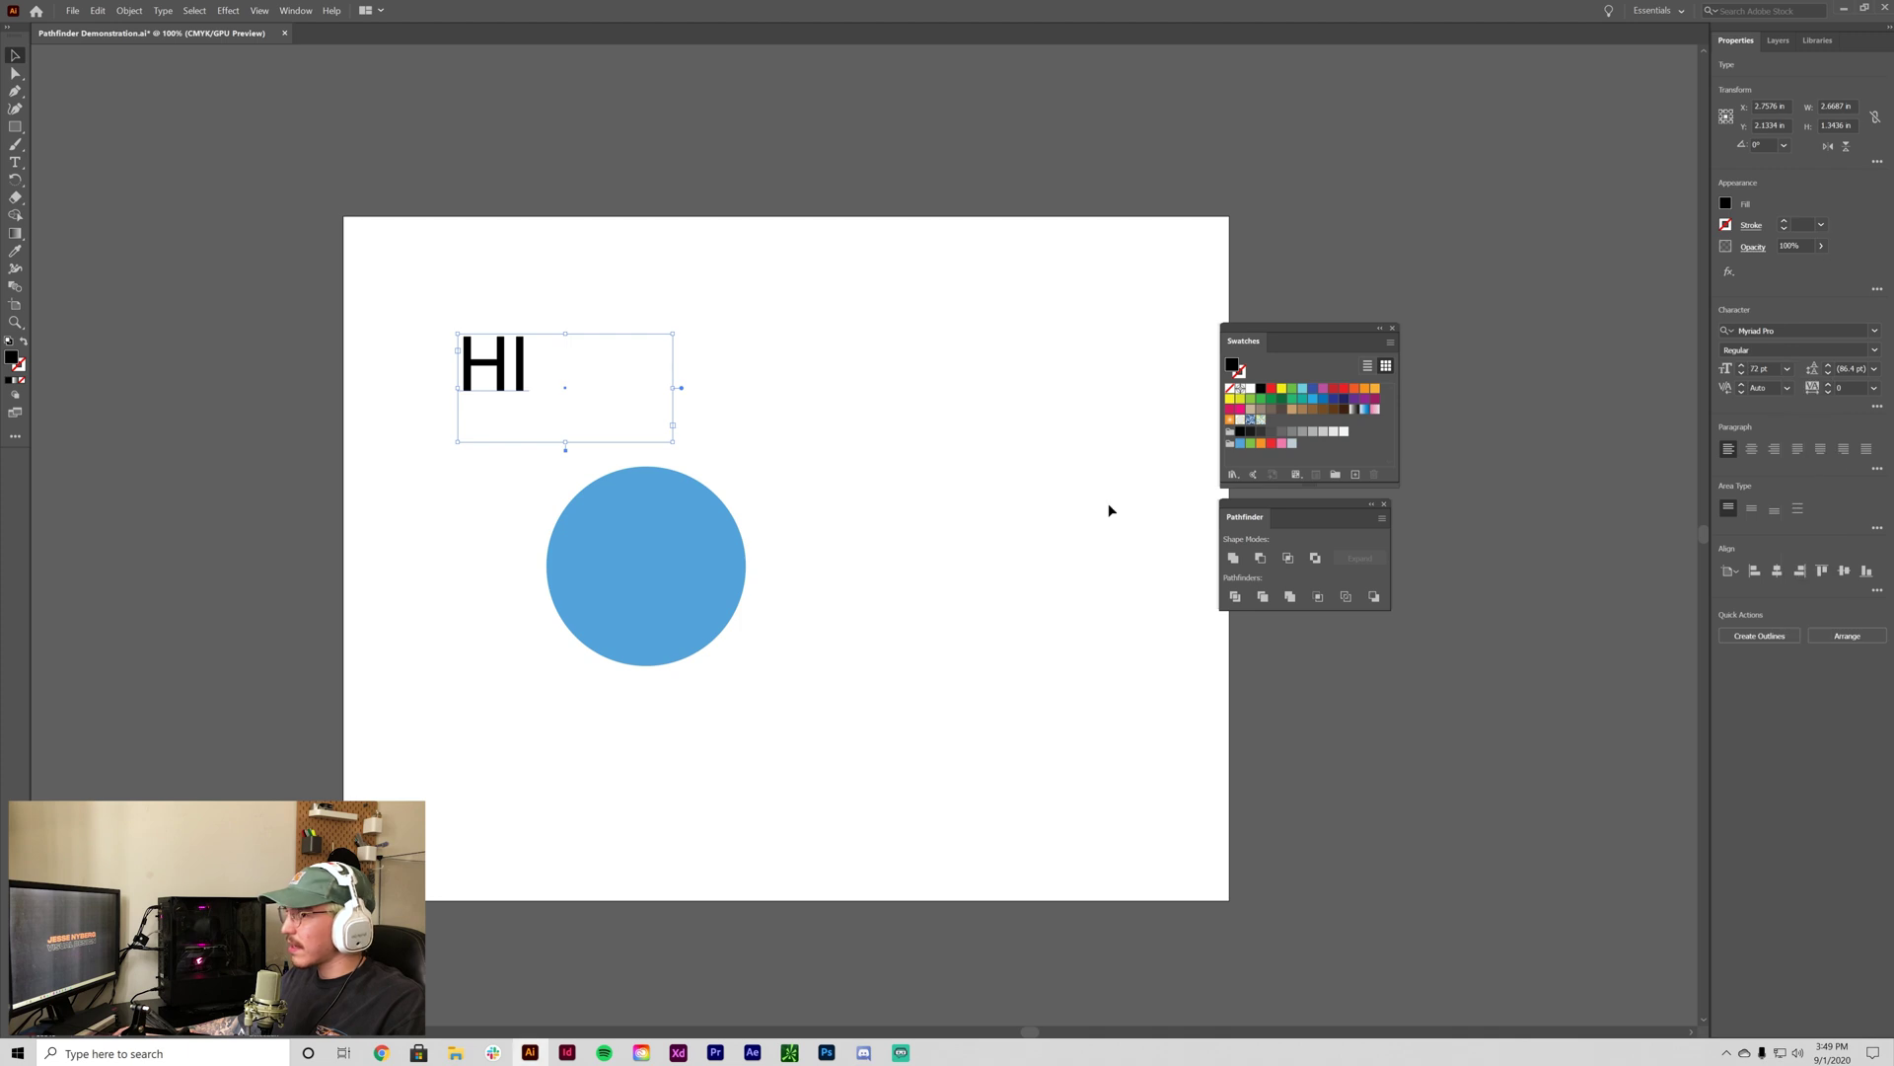
Move the "HI" text onto the blue circle so that the letters lie over it.
drag(502, 369, 630, 565)
drag(560, 717, 831, 477)
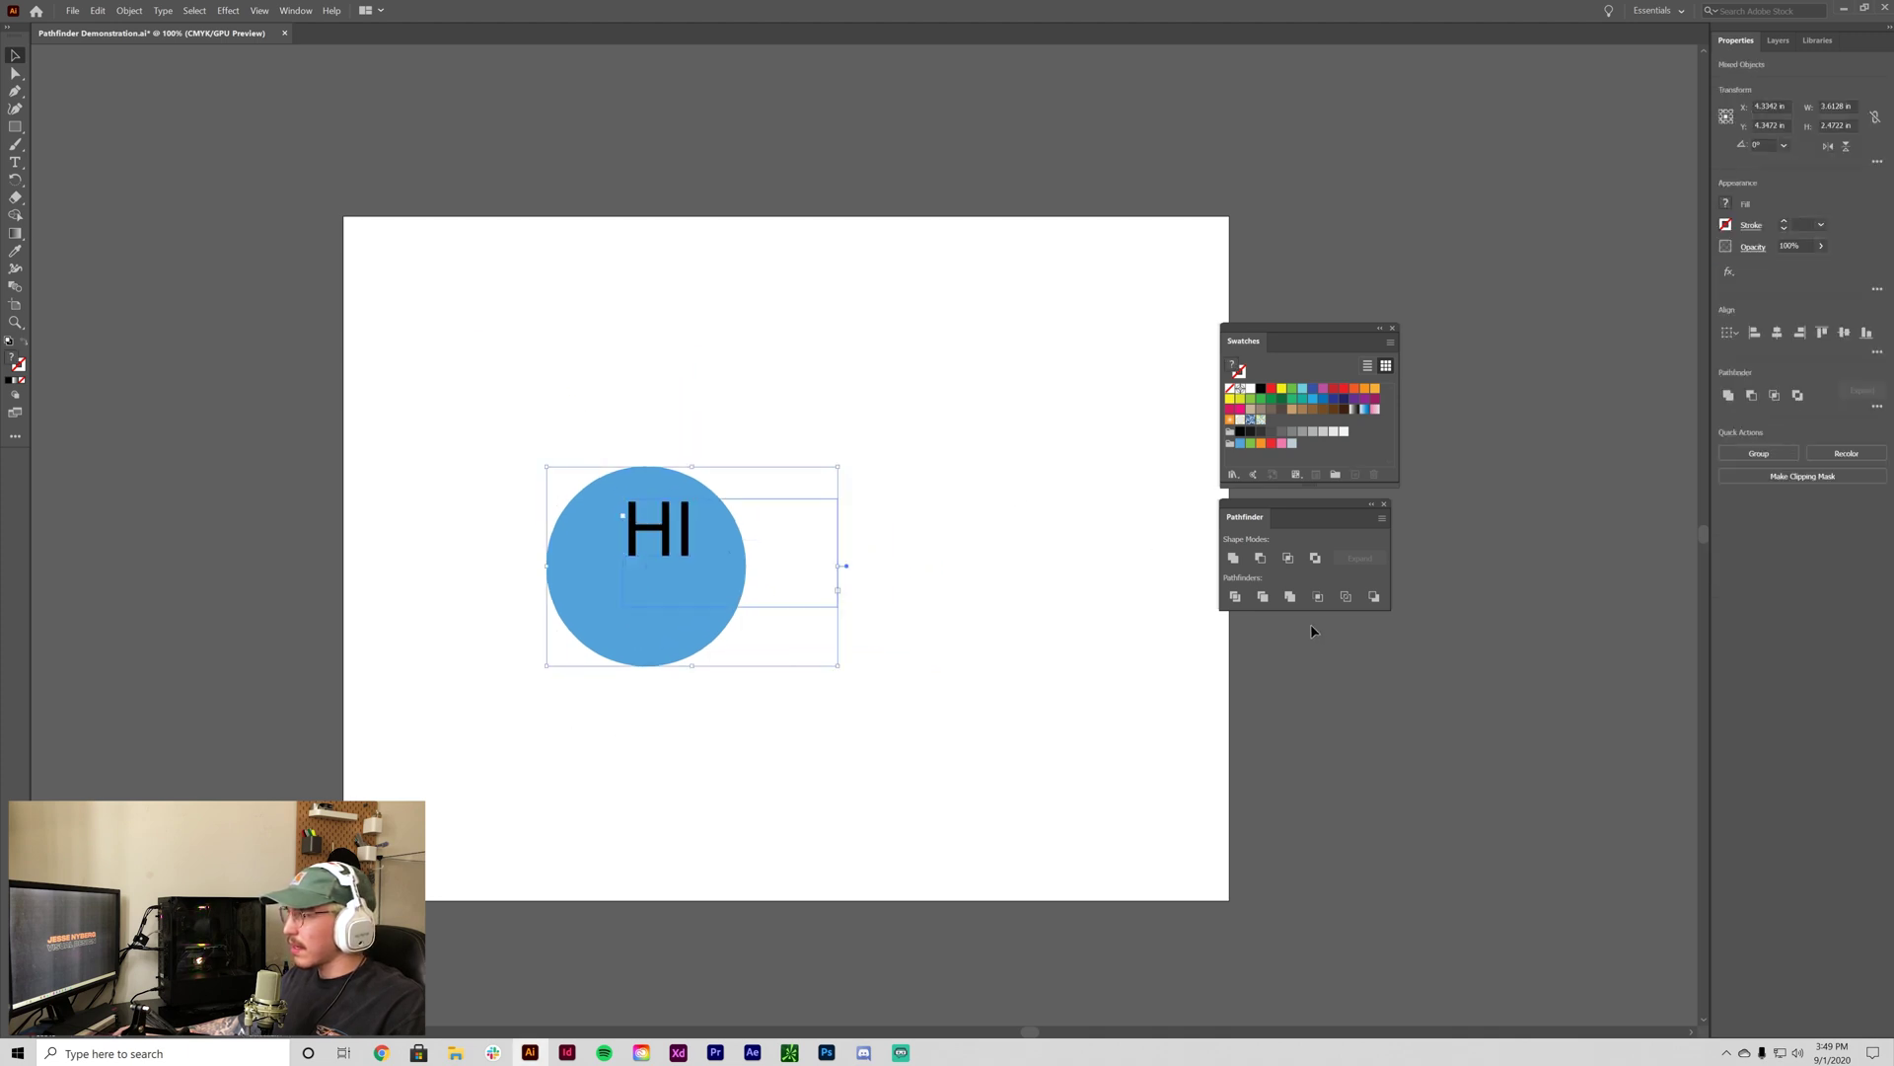
click(1031, 624)
drag(709, 602, 715, 602)
Expand the "HI" text into editable shapes.
click(655, 528)
click(128, 11)
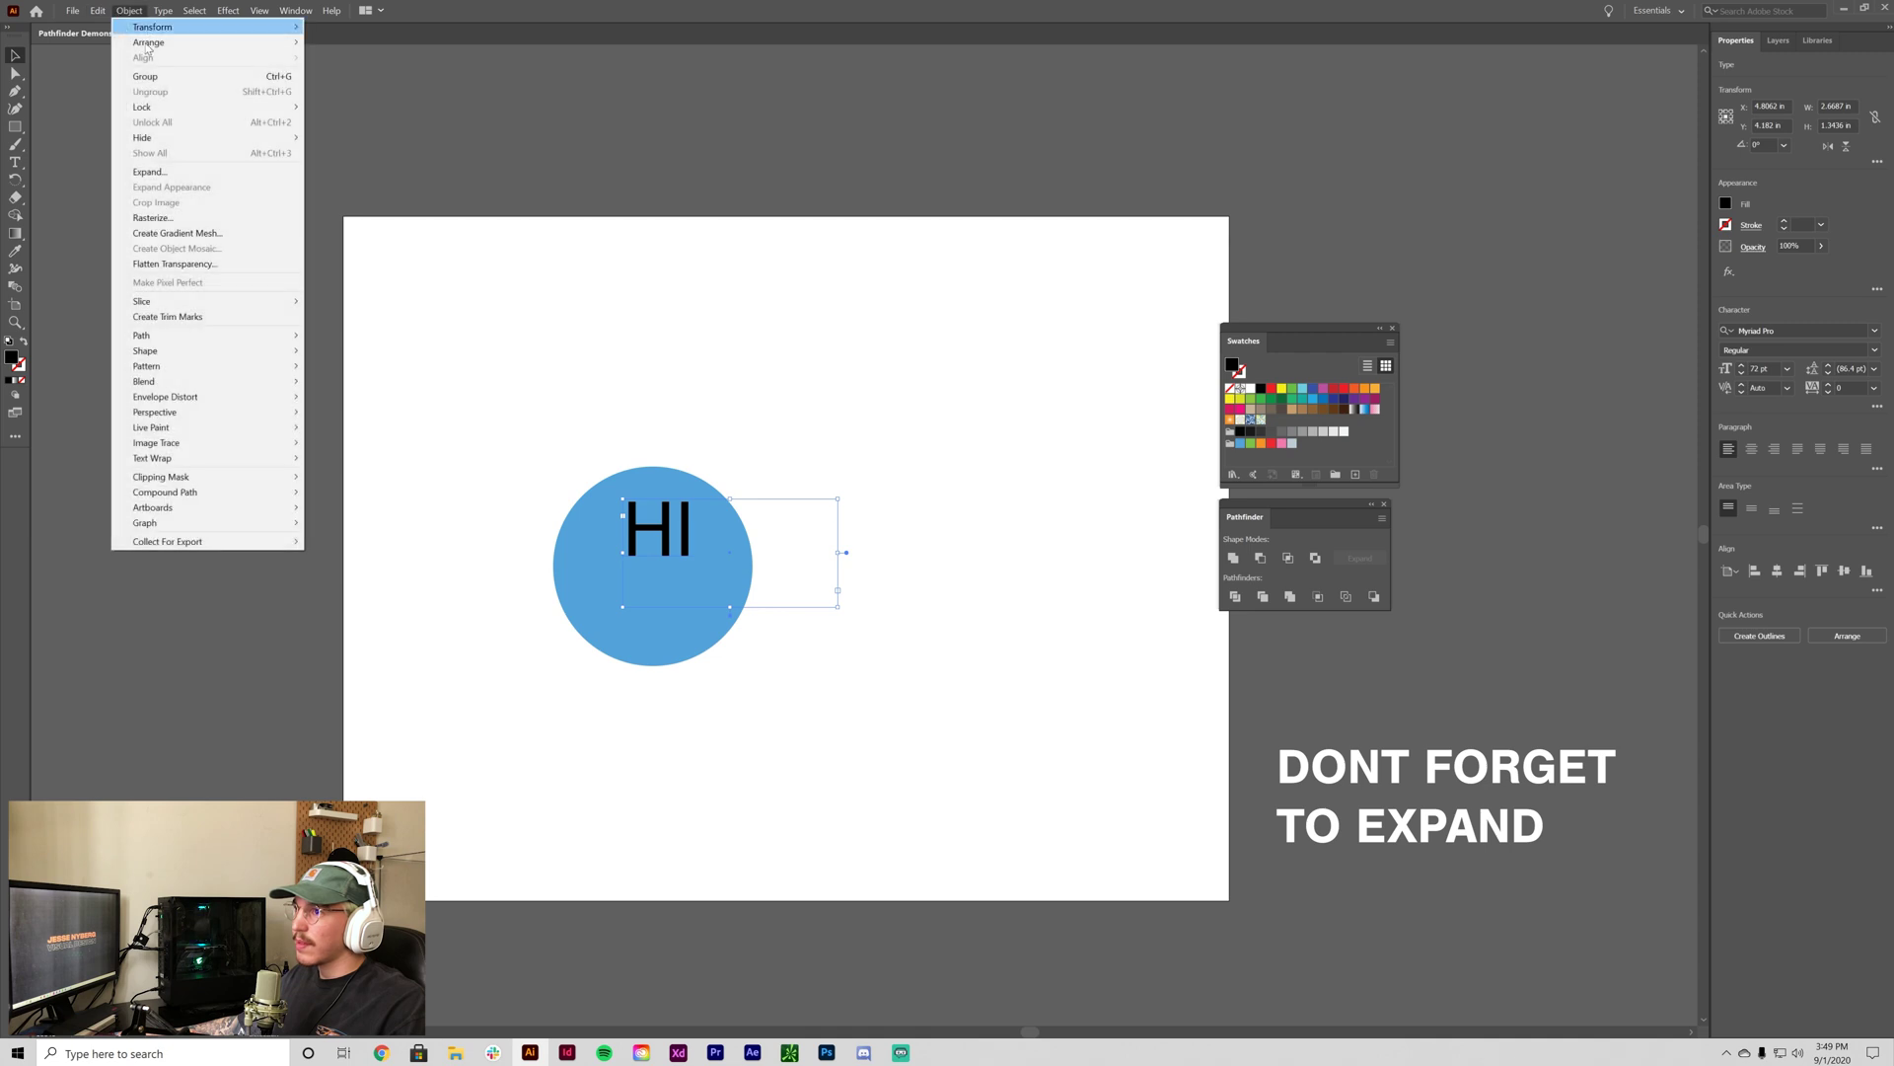
click(150, 171)
key(Return)
Cut the expanded "HI" out of the blue circle with Minus Front, and move the result off the artboard's left side.
drag(876, 731, 477, 435)
click(1260, 557)
click(994, 605)
drag(685, 596, 231, 605)
click(165, 752)
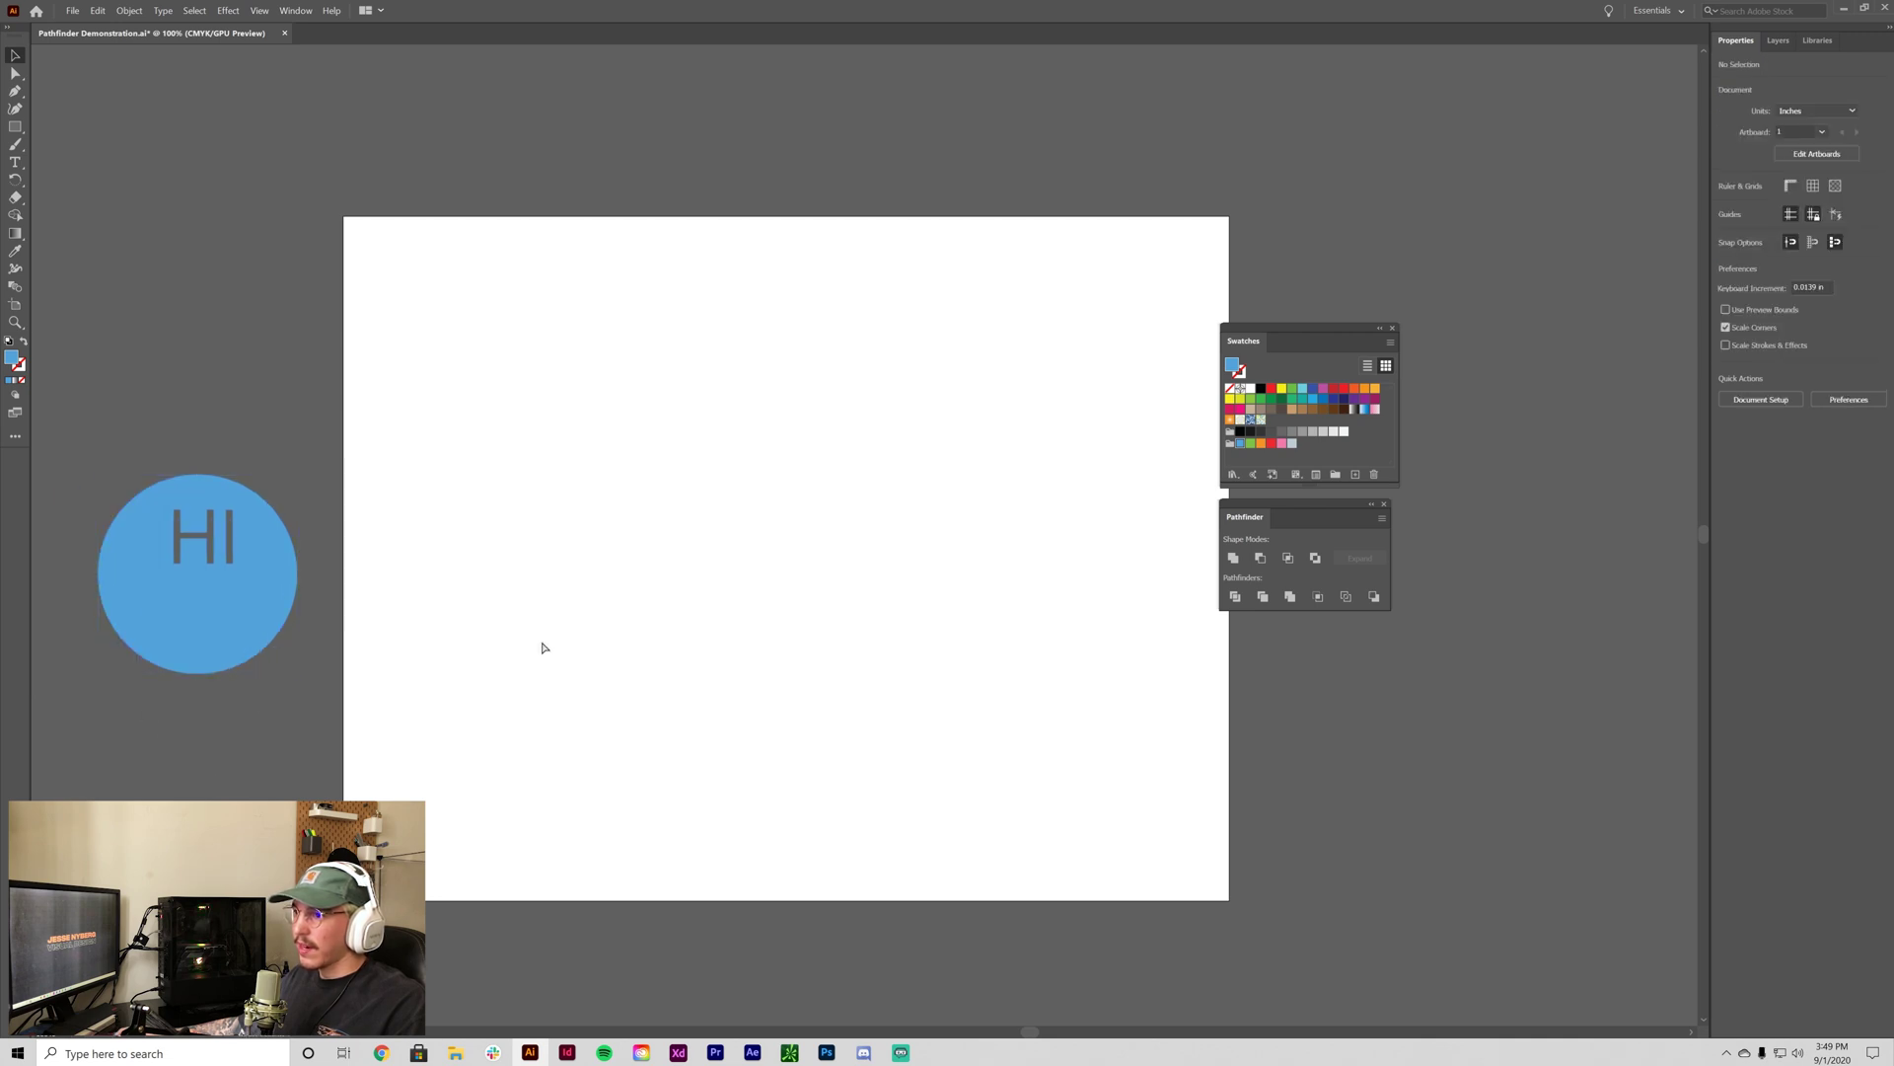
Undo the move and the Minus Front, and delete the letters together with the blue circle.
key(ctrl+z)
click(441, 683)
key(ctrl+z)
drag(911, 720, 506, 494)
key(Delete)
Draw a blue circle slightly left of the artboard's centre with the Ellipse tool.
click(14, 128)
drag(11, 135, 59, 148)
drag(534, 493, 834, 791)
key(ctrl+z)
drag(562, 497, 721, 655)
Duplicate the blue circle to its right and fill the copy with green.
key(v)
drag(670, 582, 854, 598)
click(1251, 443)
click(1085, 577)
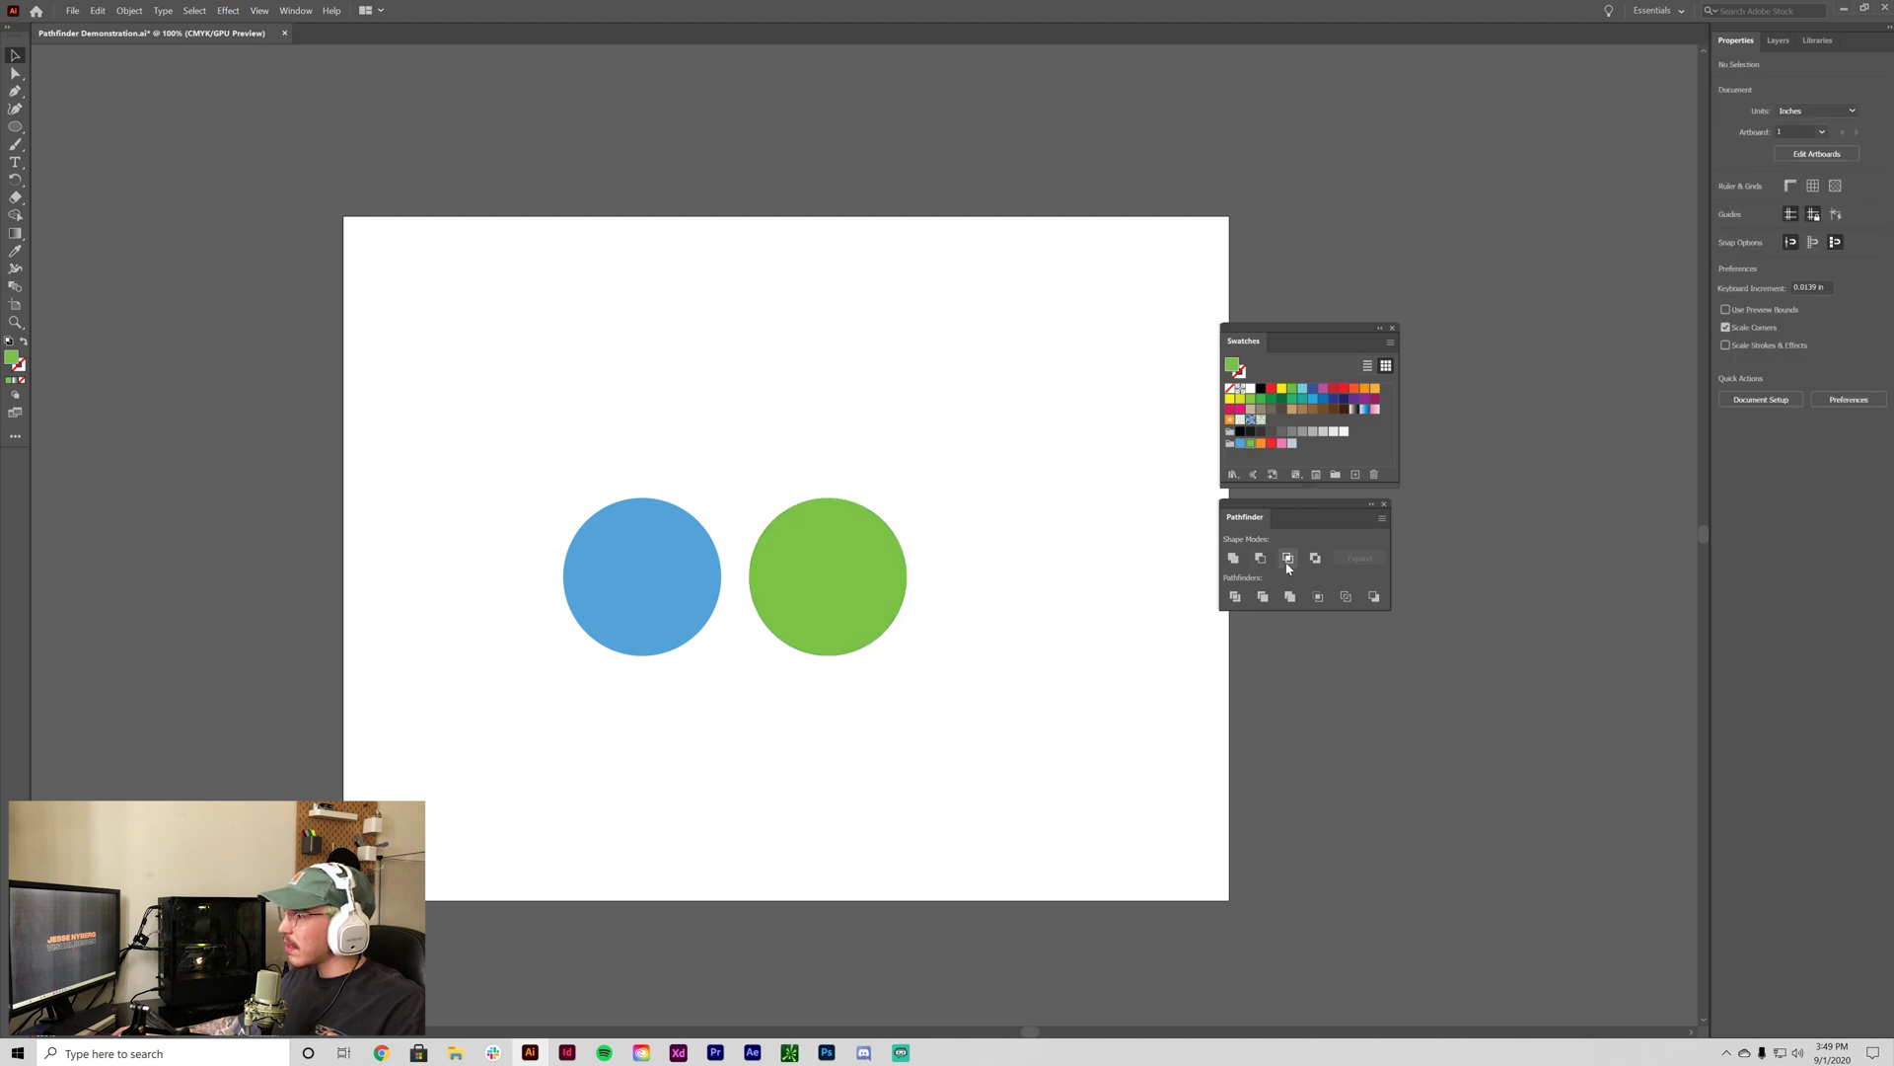
Overlap the green circle with the blue circle's lower right, and examine the overlapping paths in Outline view.
drag(833, 598, 718, 646)
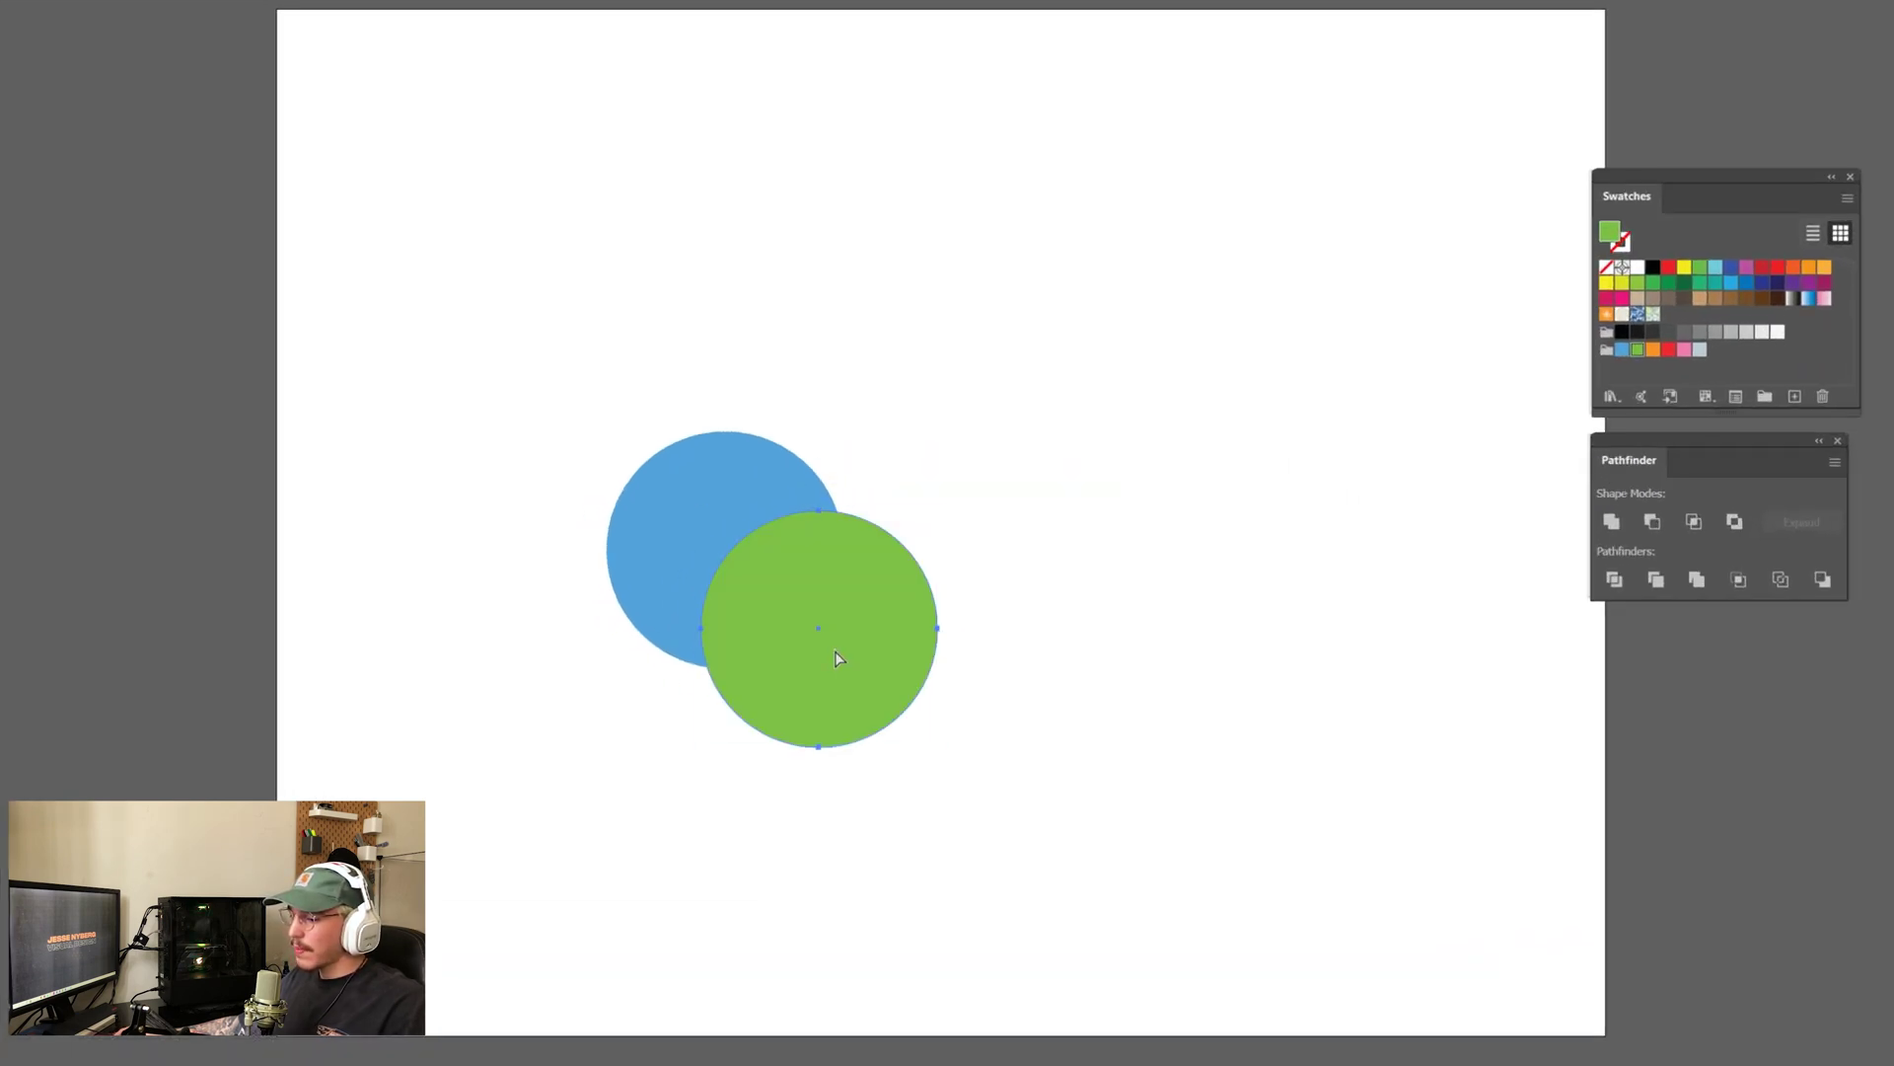
key(ctrl+y)
key(ctrl+y)
key(ctrl+y)
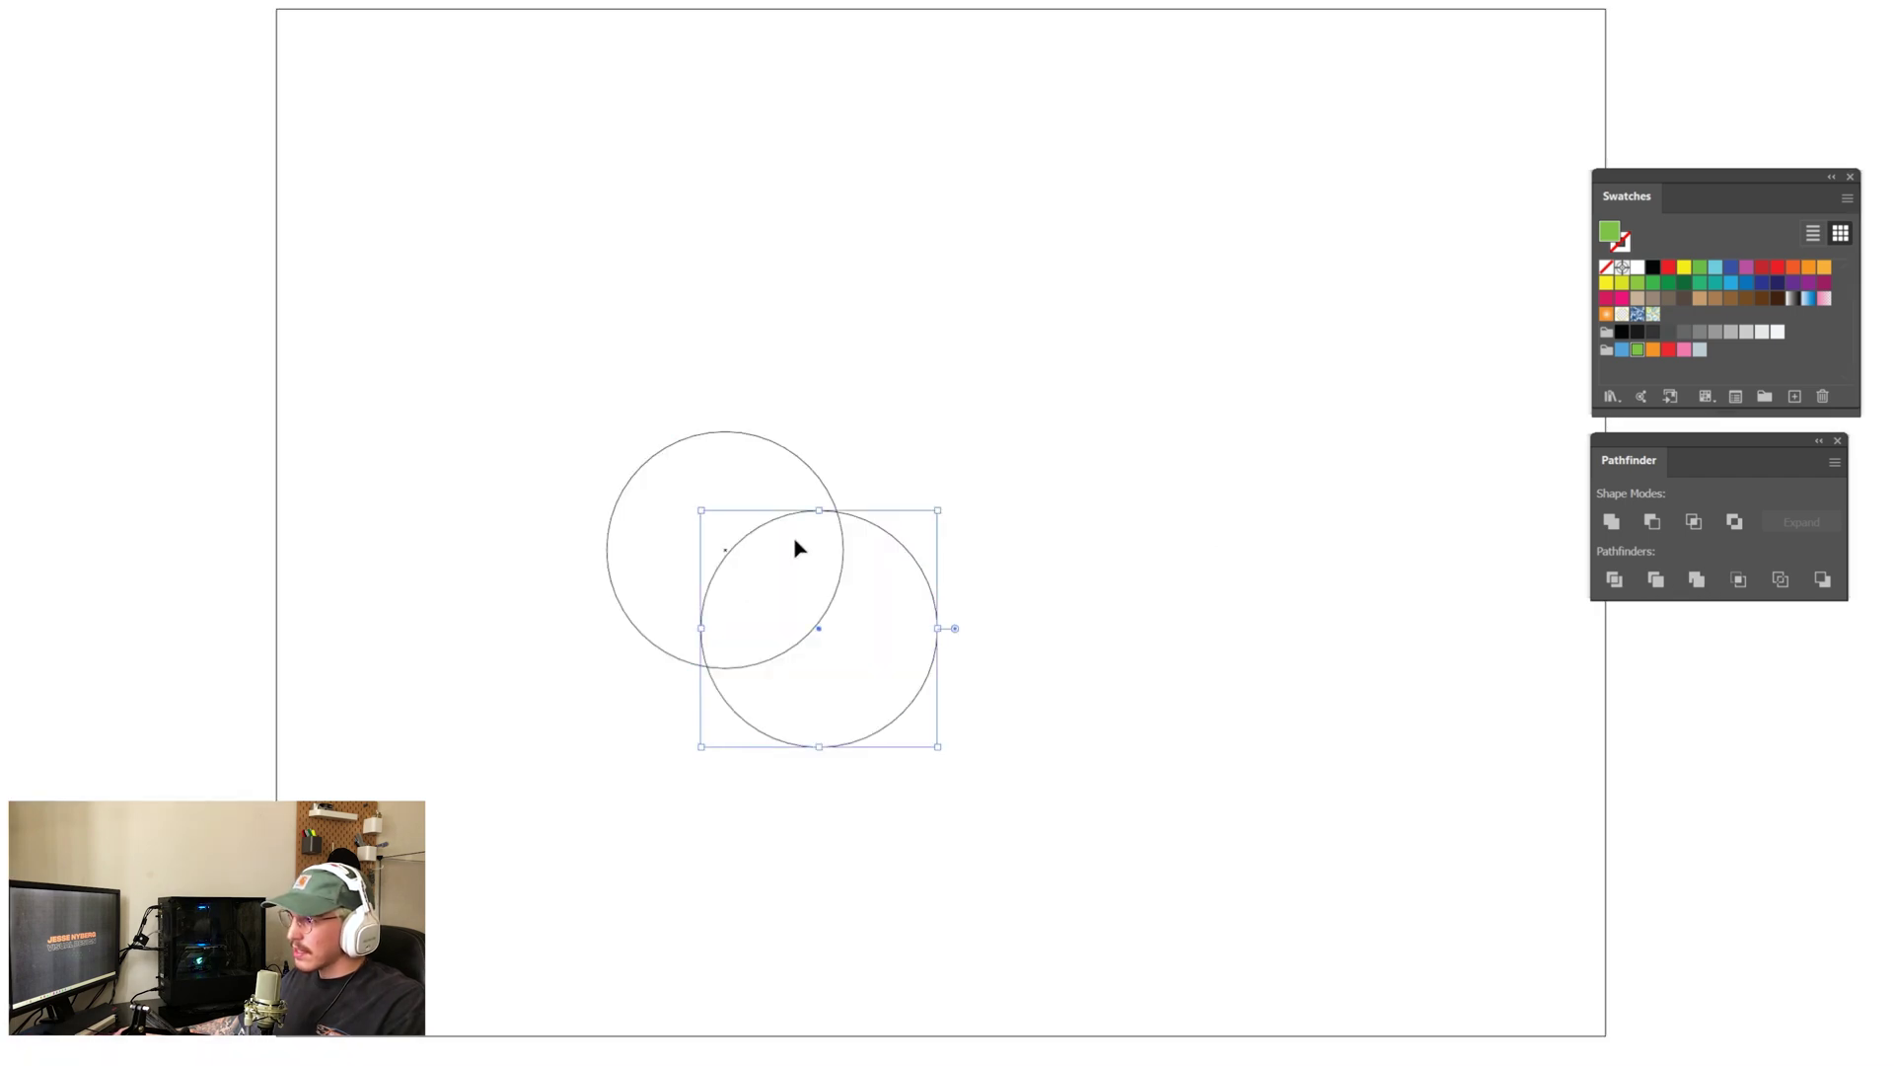
click(1149, 632)
mouse_move(878, 660)
mouse_down()
mouse_move(1039, 604)
mouse_move(868, 625)
mouse_up()
click(1051, 608)
key(ctrl+y)
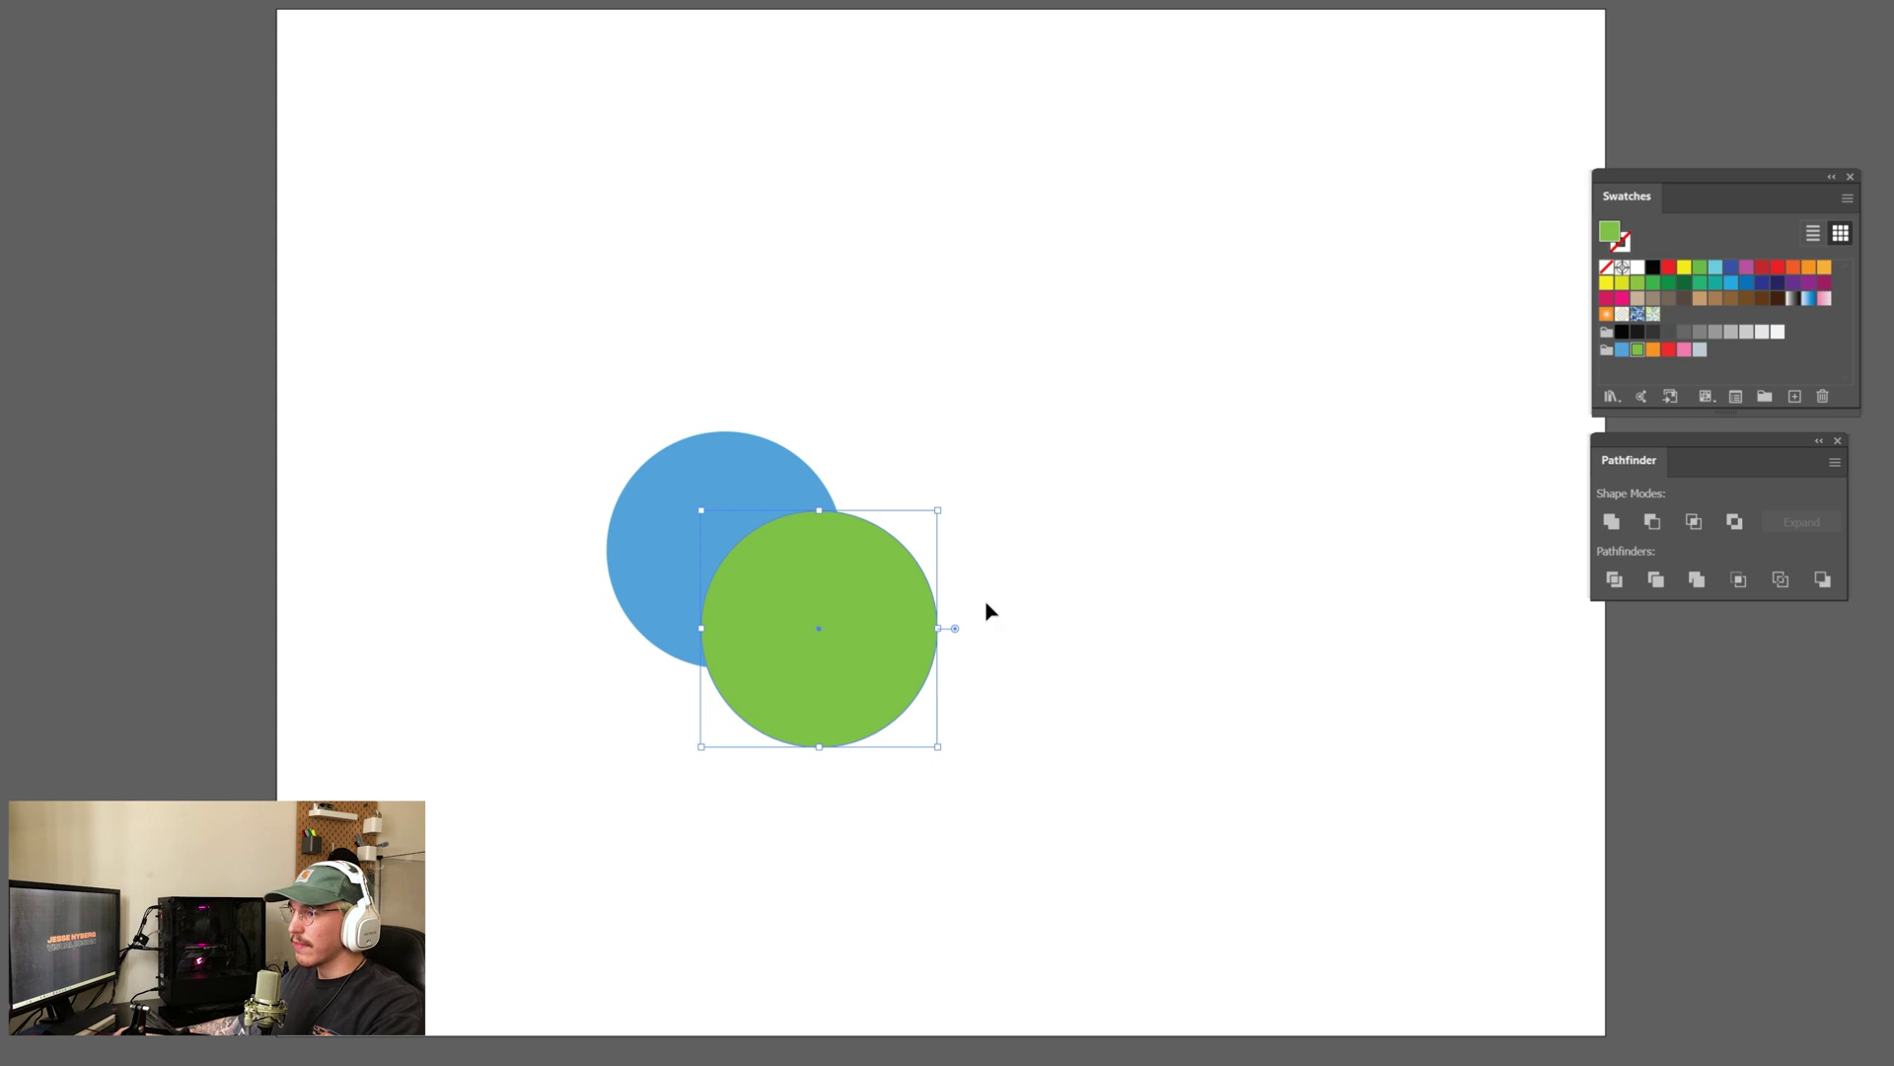
Replace the green circle with a green rectangle overlapping the blue circle's left half, and preview both in Outline view.
key(Delete)
drag(20, 186, 124, 210)
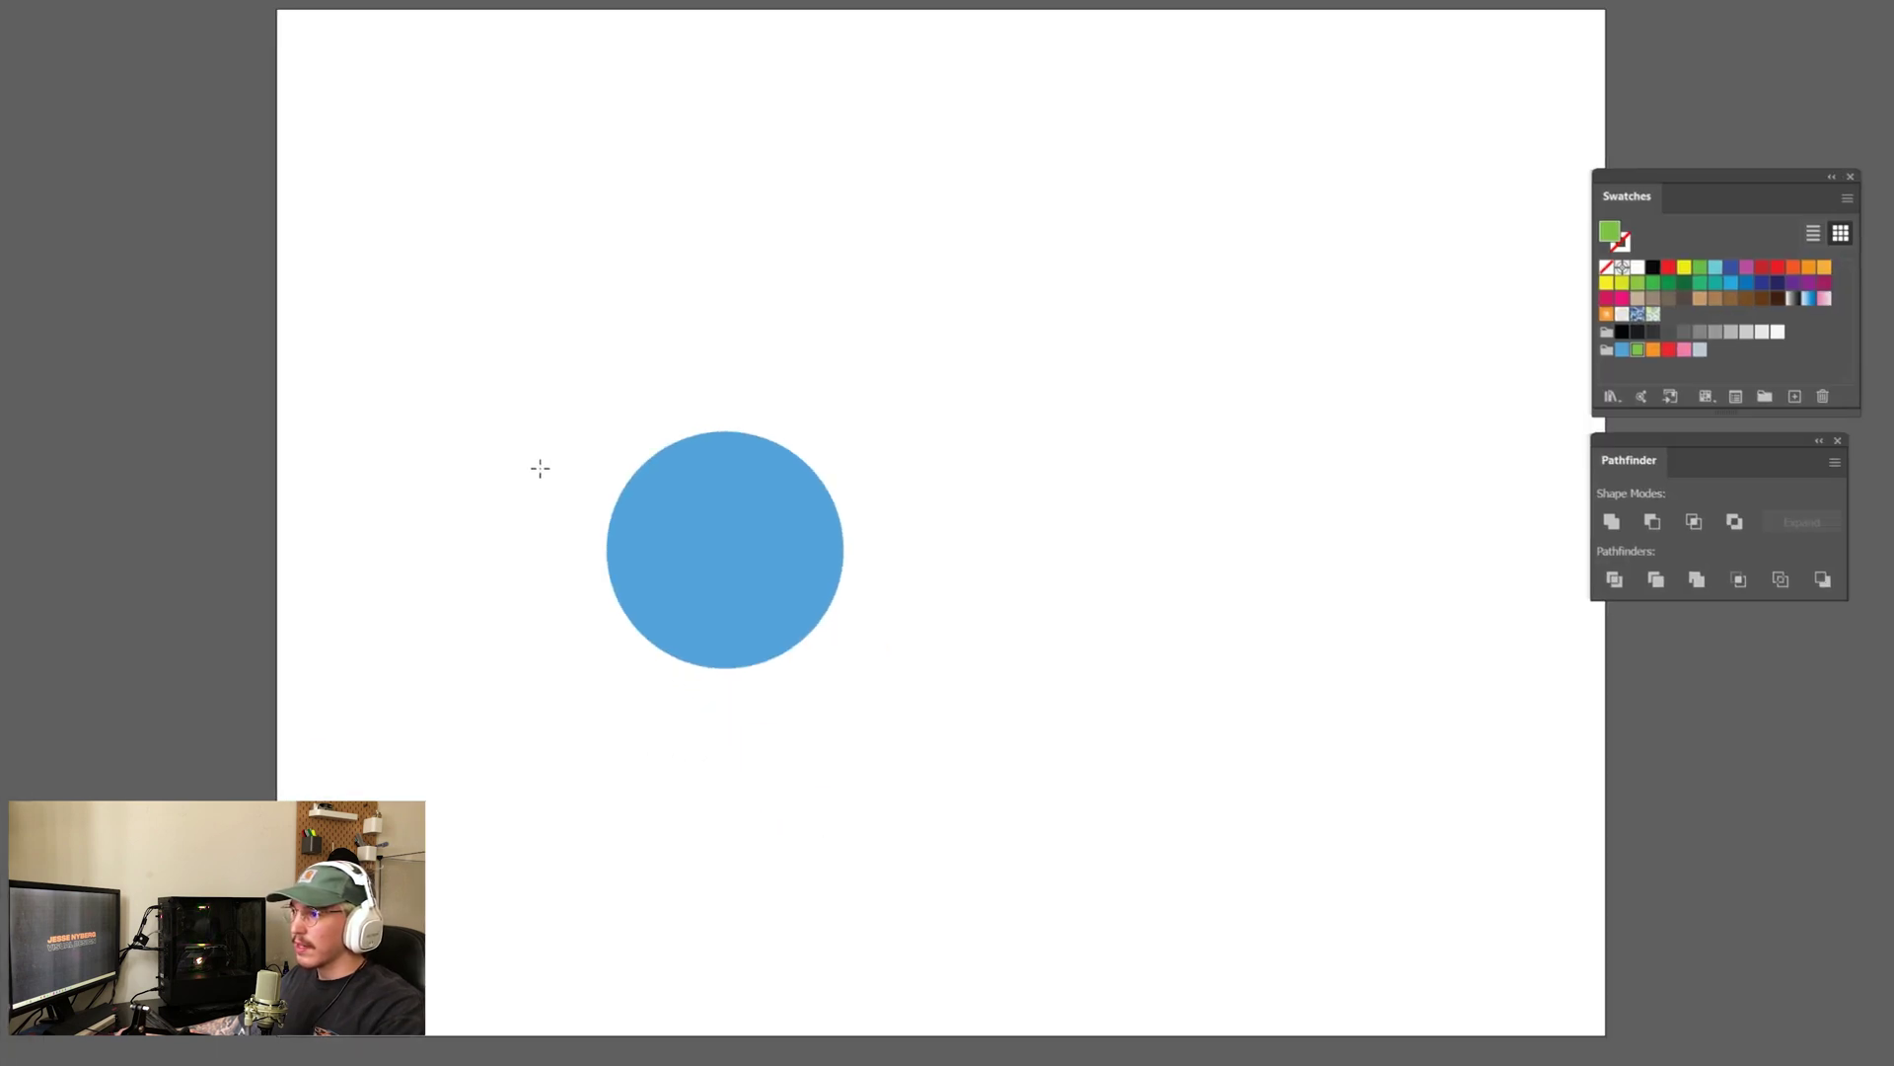
drag(539, 469, 727, 701)
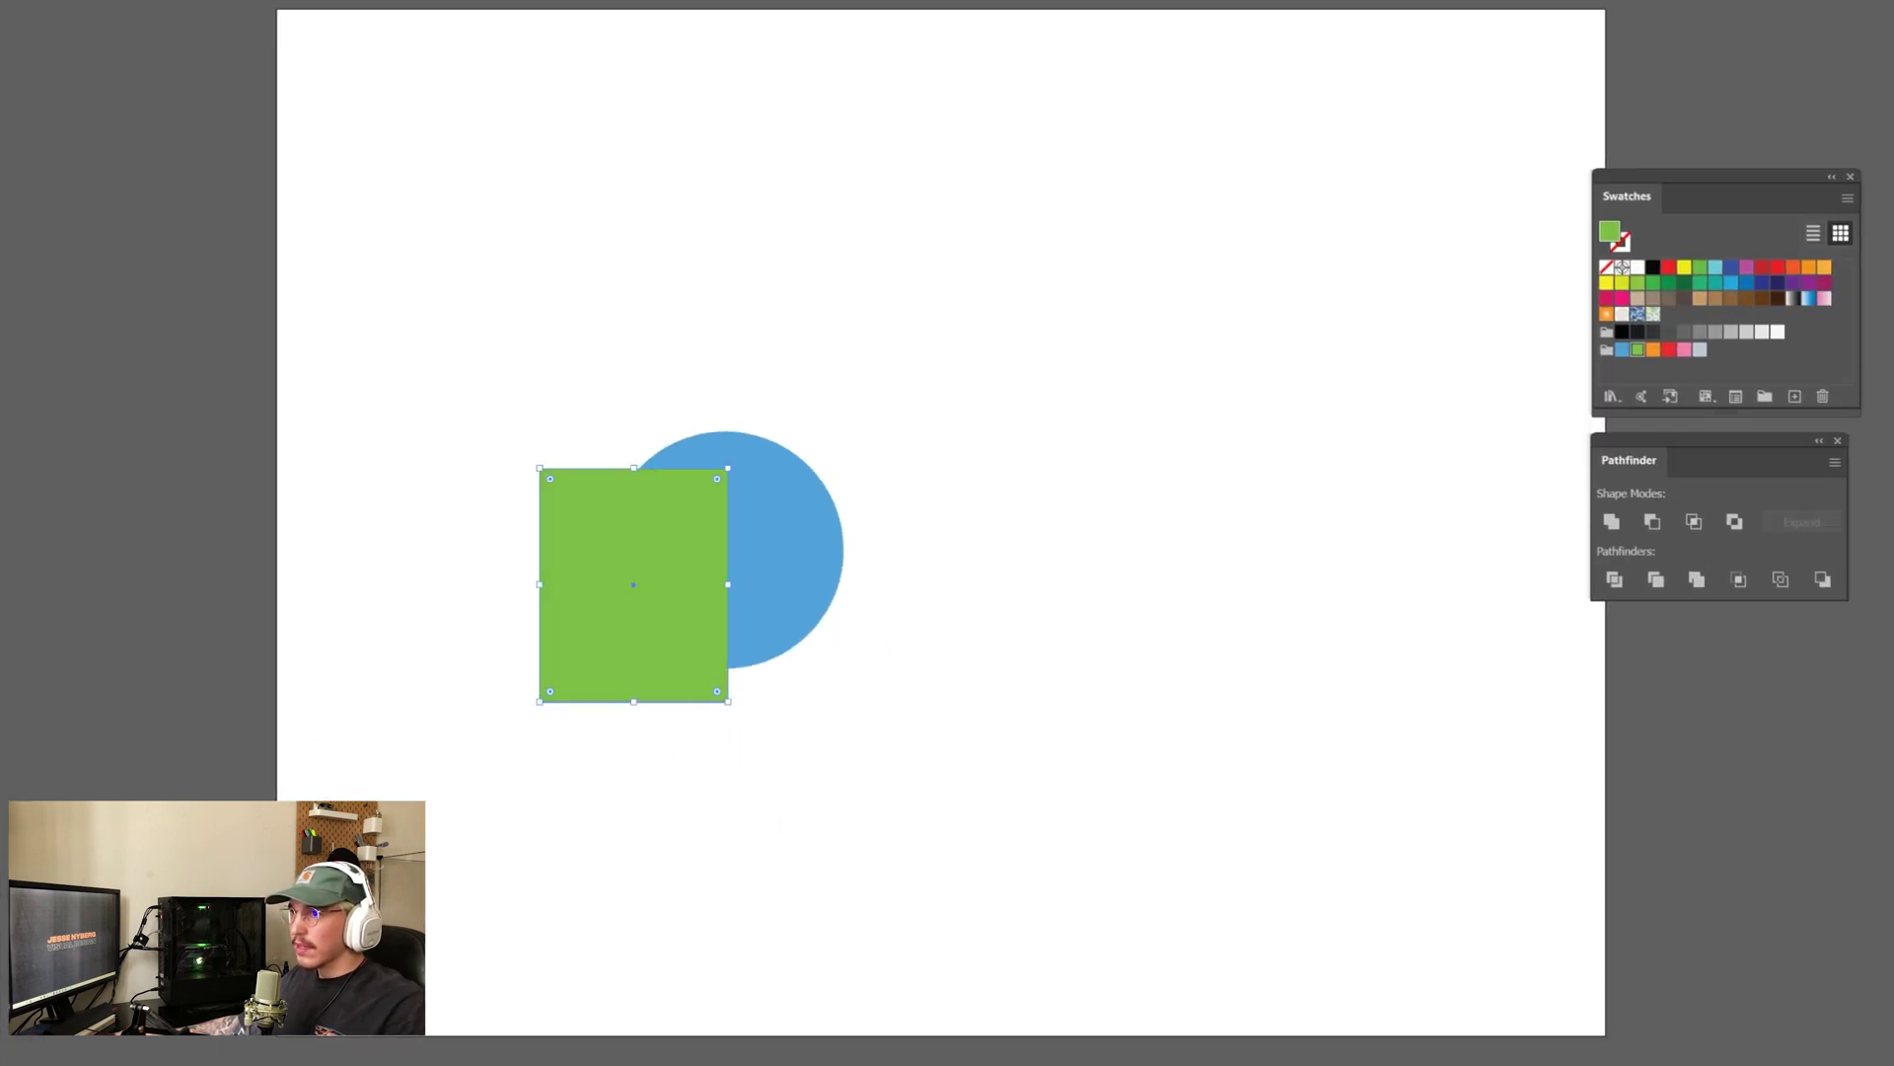
click(964, 596)
key(ctrl+y)
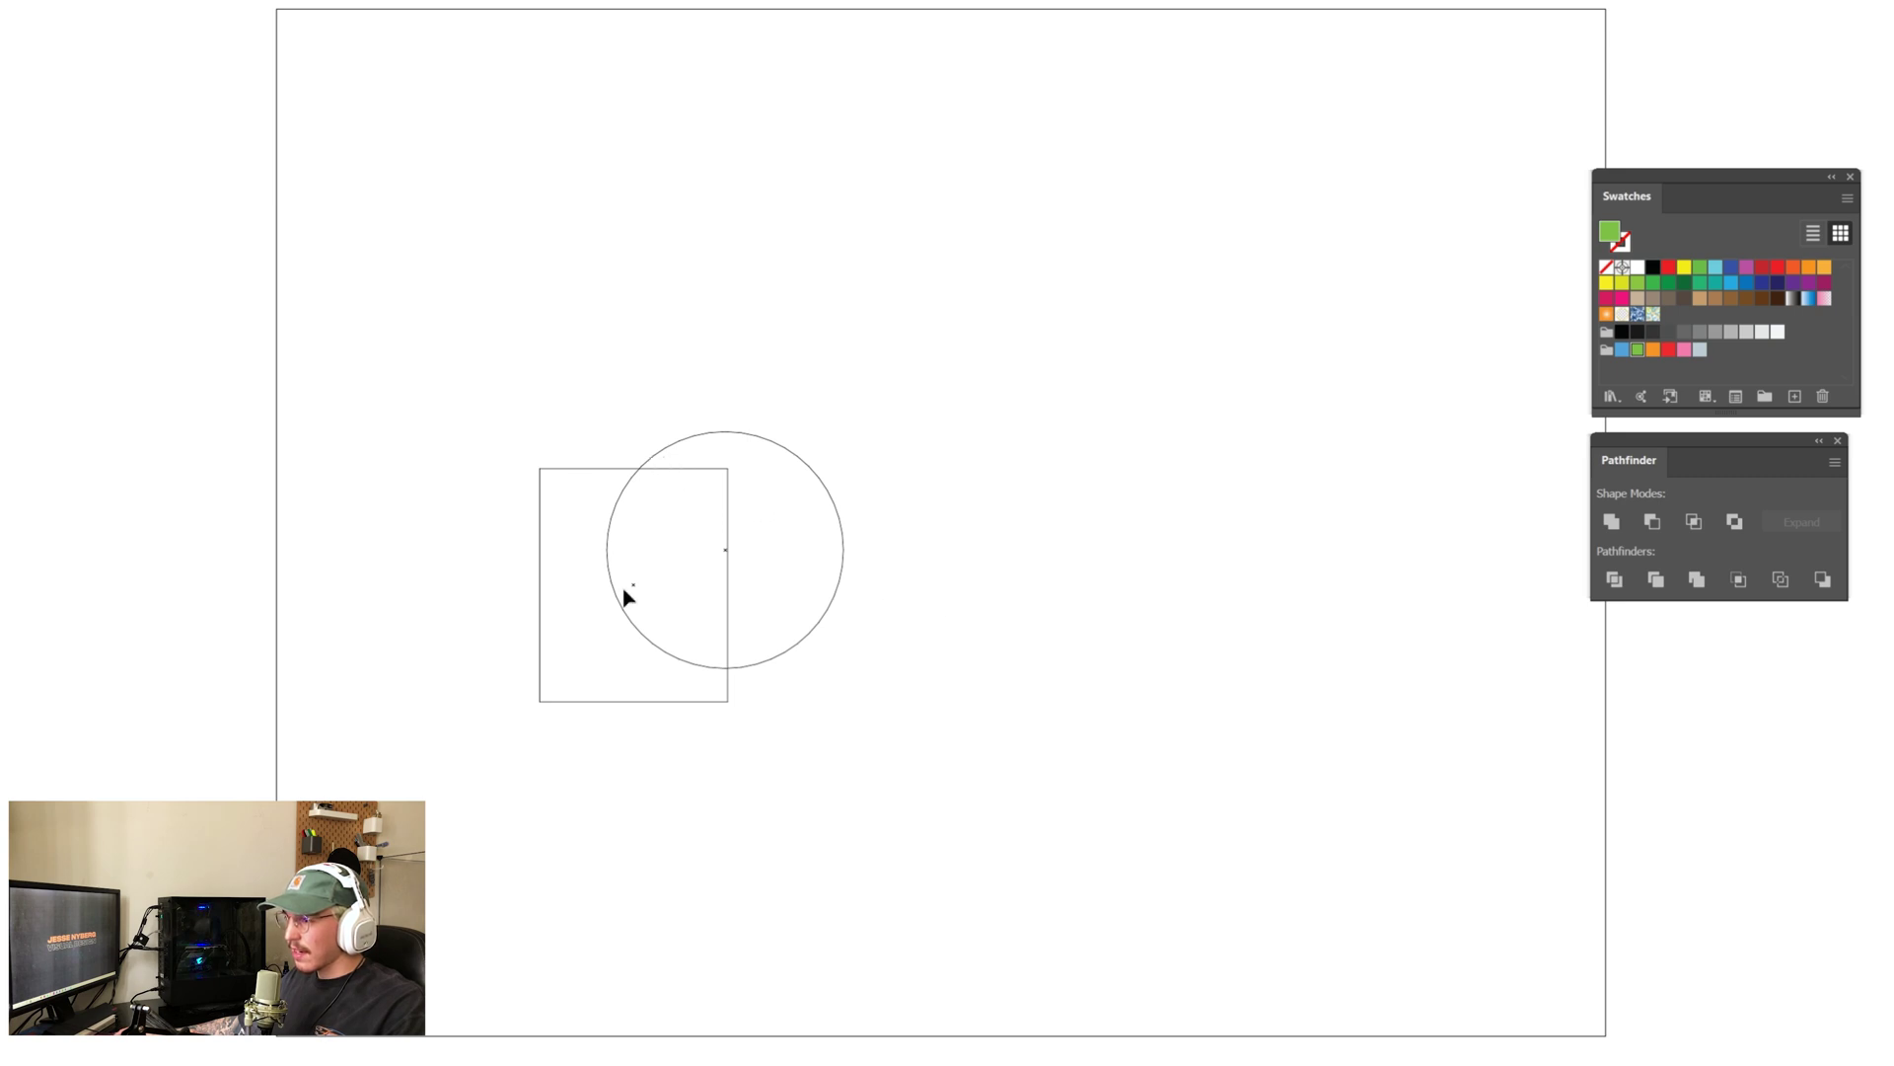
key(ctrl+y)
Apply Intersect to the rectangle and the circle, and preview the remaining shape in Outline view.
drag(1066, 710, 538, 427)
click(1695, 524)
click(905, 643)
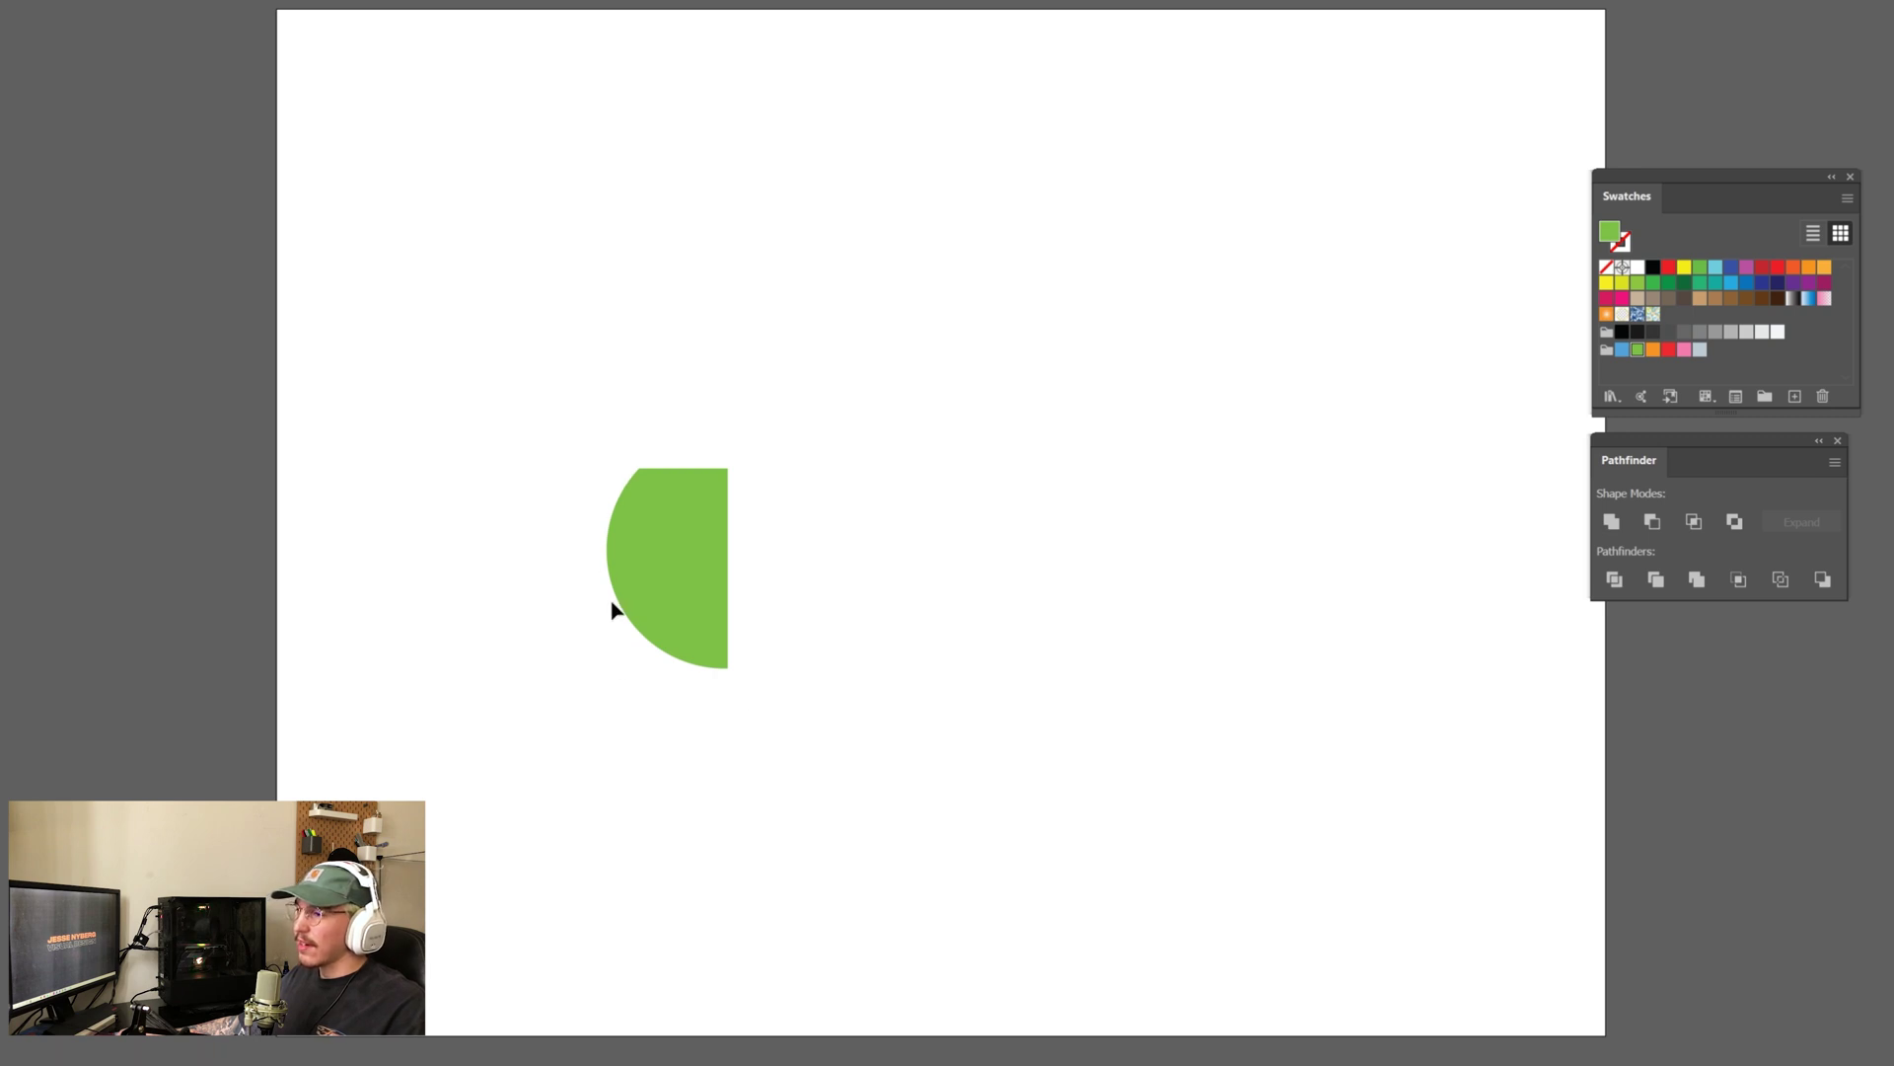
key(ctrl+y)
key(ctrl+y)
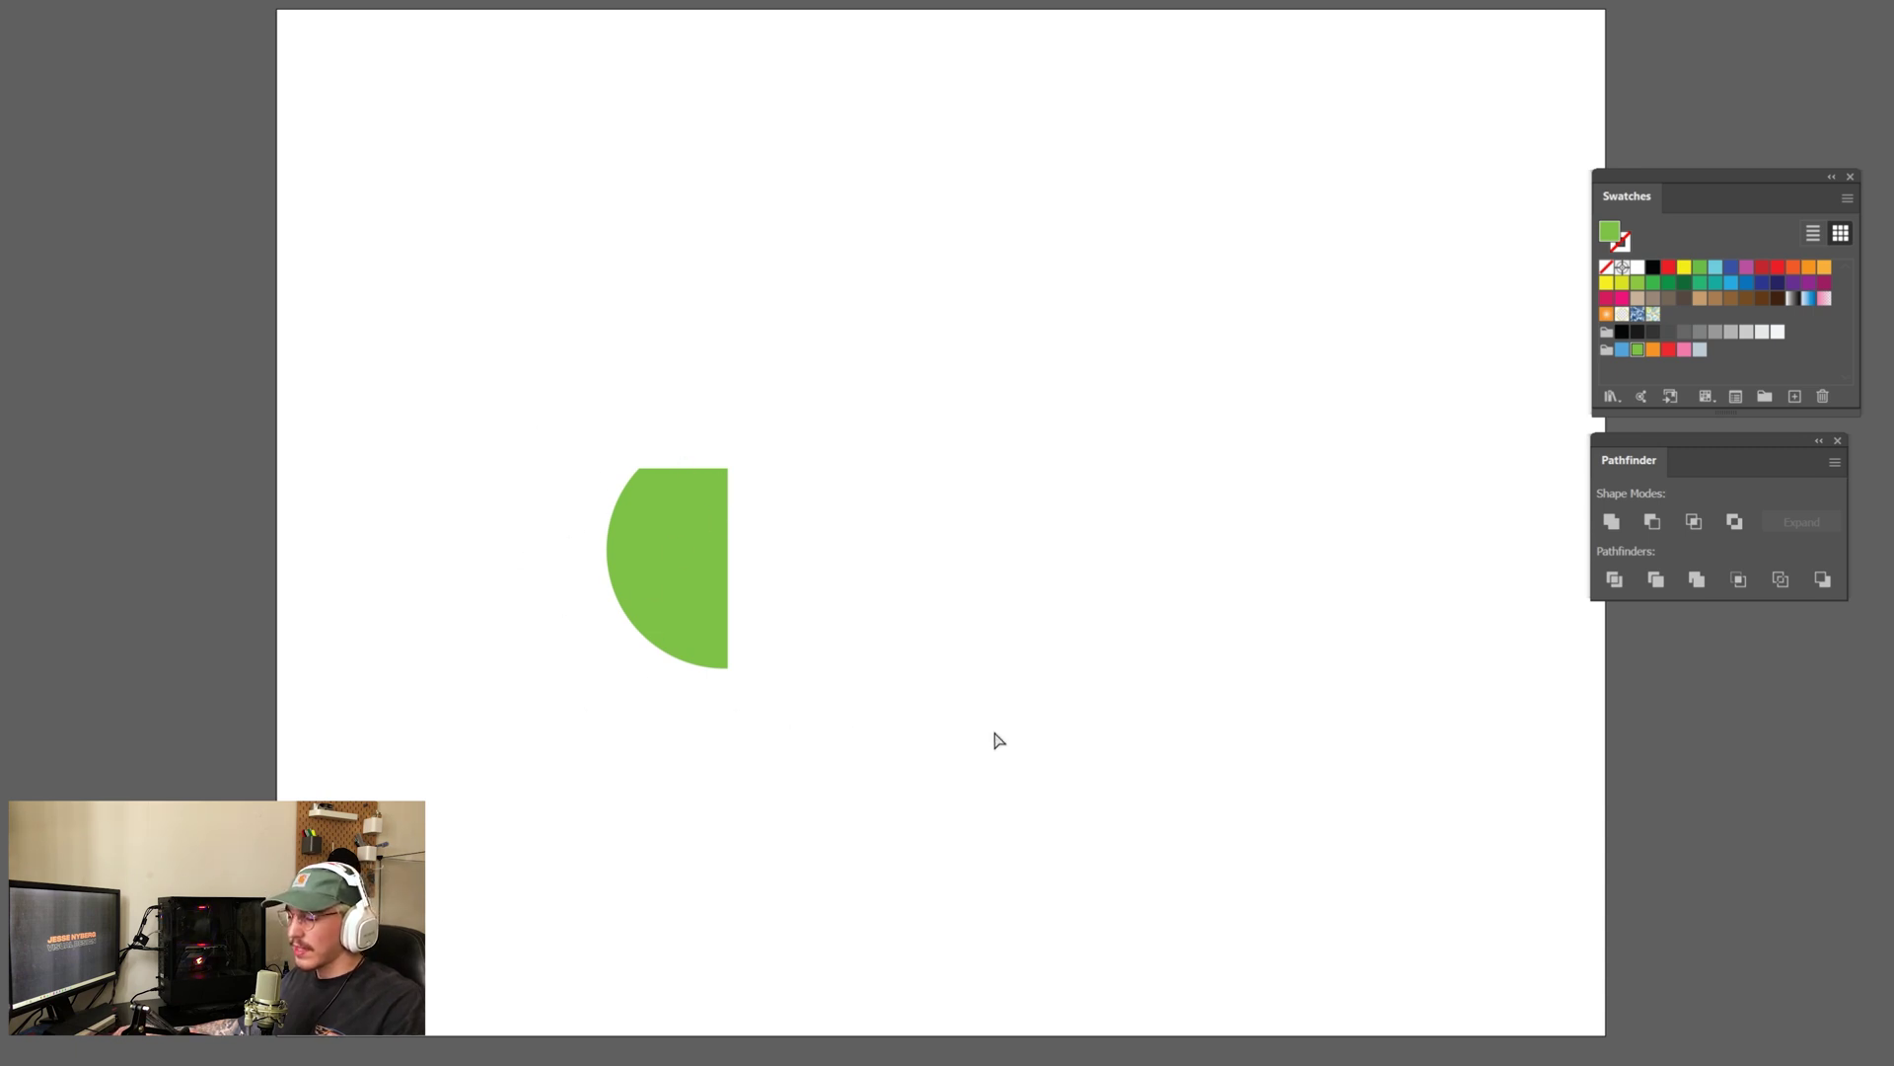
Undo the Intersect, move the rectangle over the circle's lower right, and stretch it well below the circle.
key(ctrl+z)
drag(592, 636, 787, 338)
drag(829, 508, 829, 683)
Intersect the tall green rectangle with the blue circle.
click(1048, 740)
key(ctrl+a)
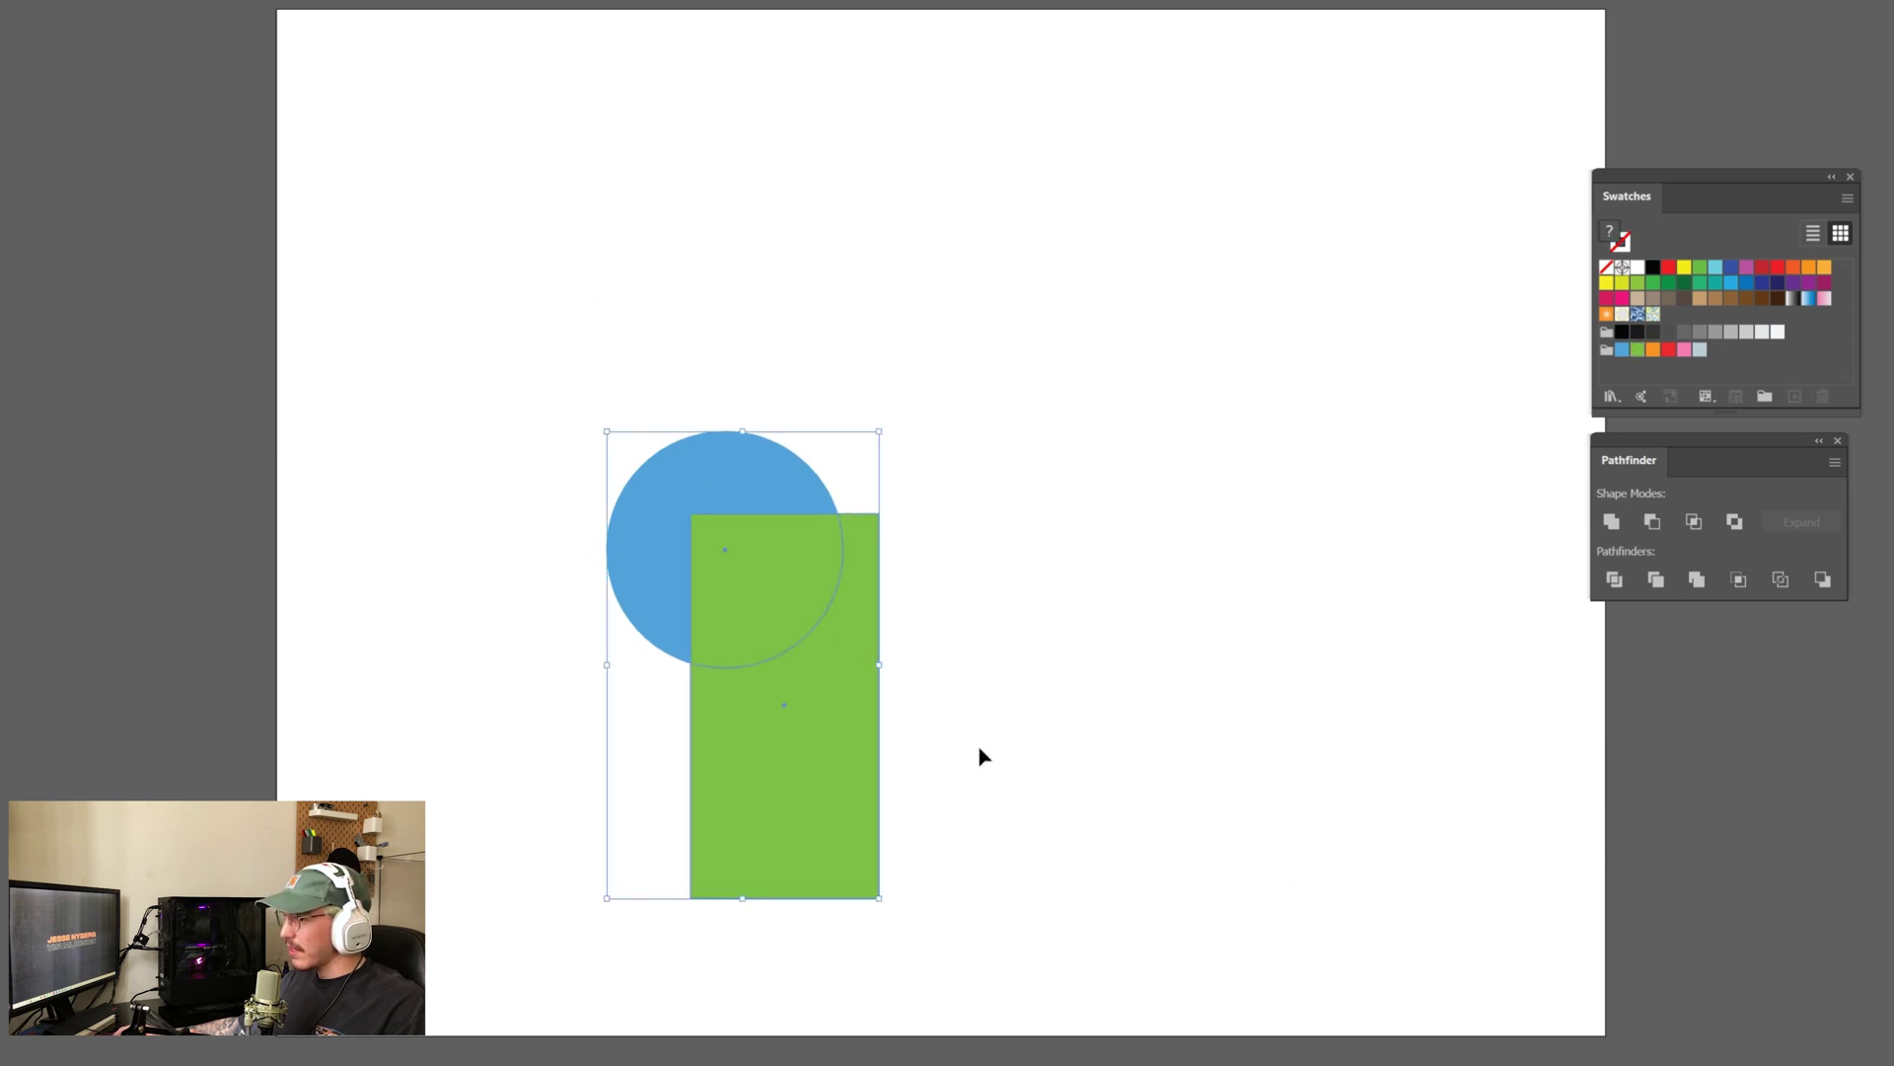
click(1693, 523)
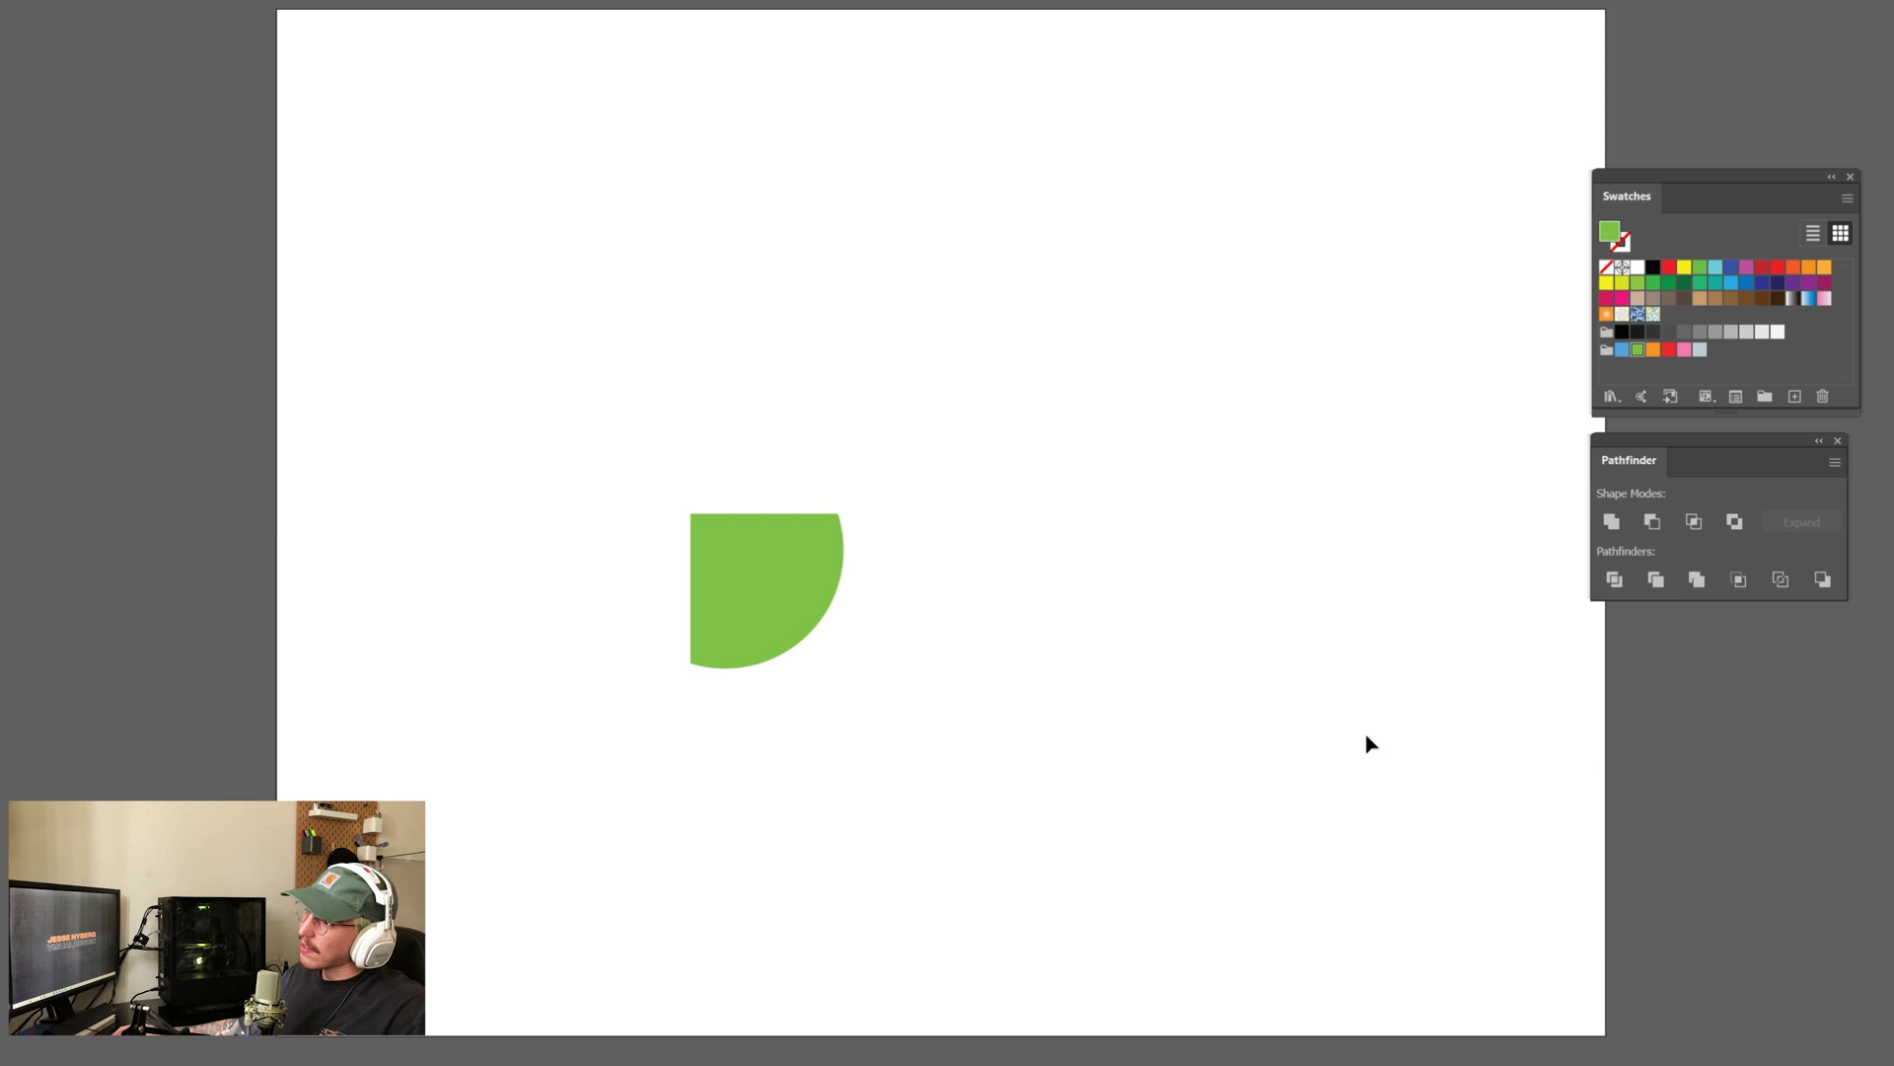
Undo the Intersect and the rectangle's stretching and repositioning, and move the rectangle clear of the circle's right side.
drag(1100, 837, 862, 676)
key(ctrl+z)
key(ctrl+z)
key(ctrl+z)
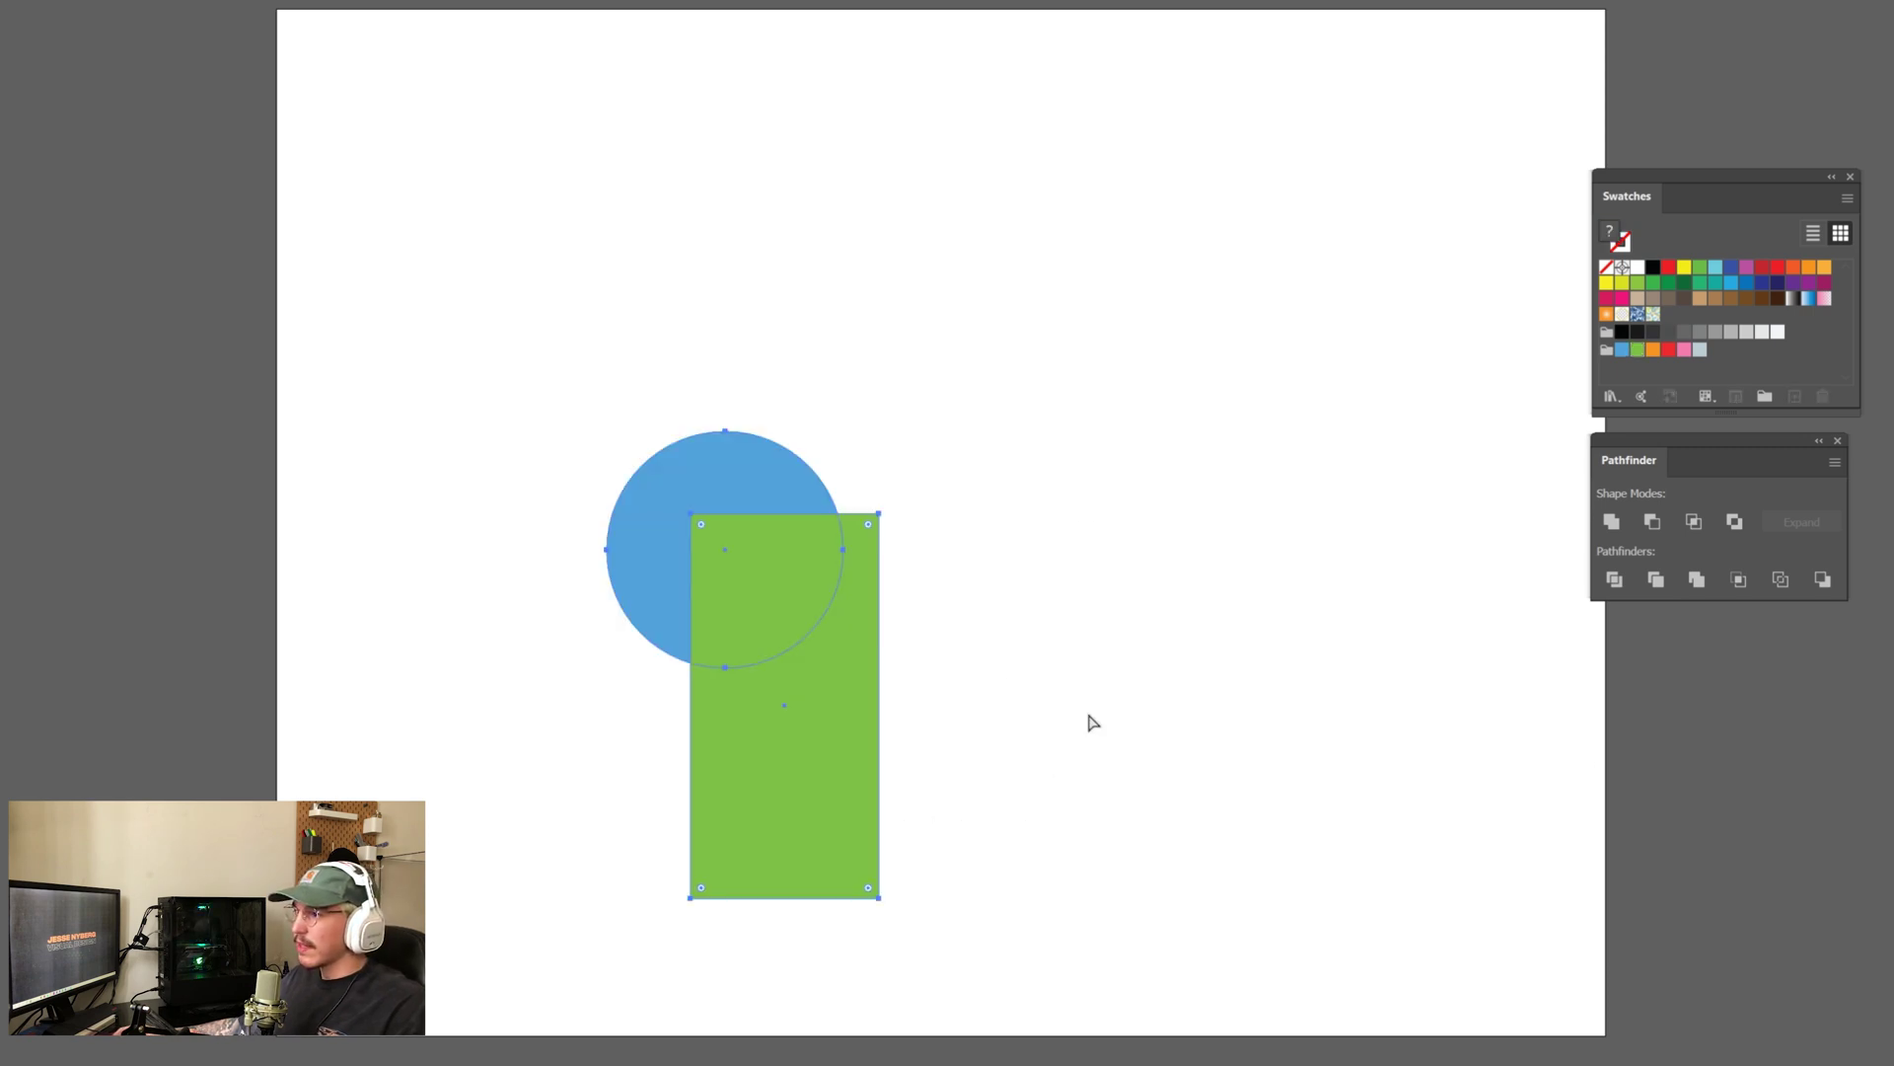
drag(843, 398, 1072, 572)
click(1439, 755)
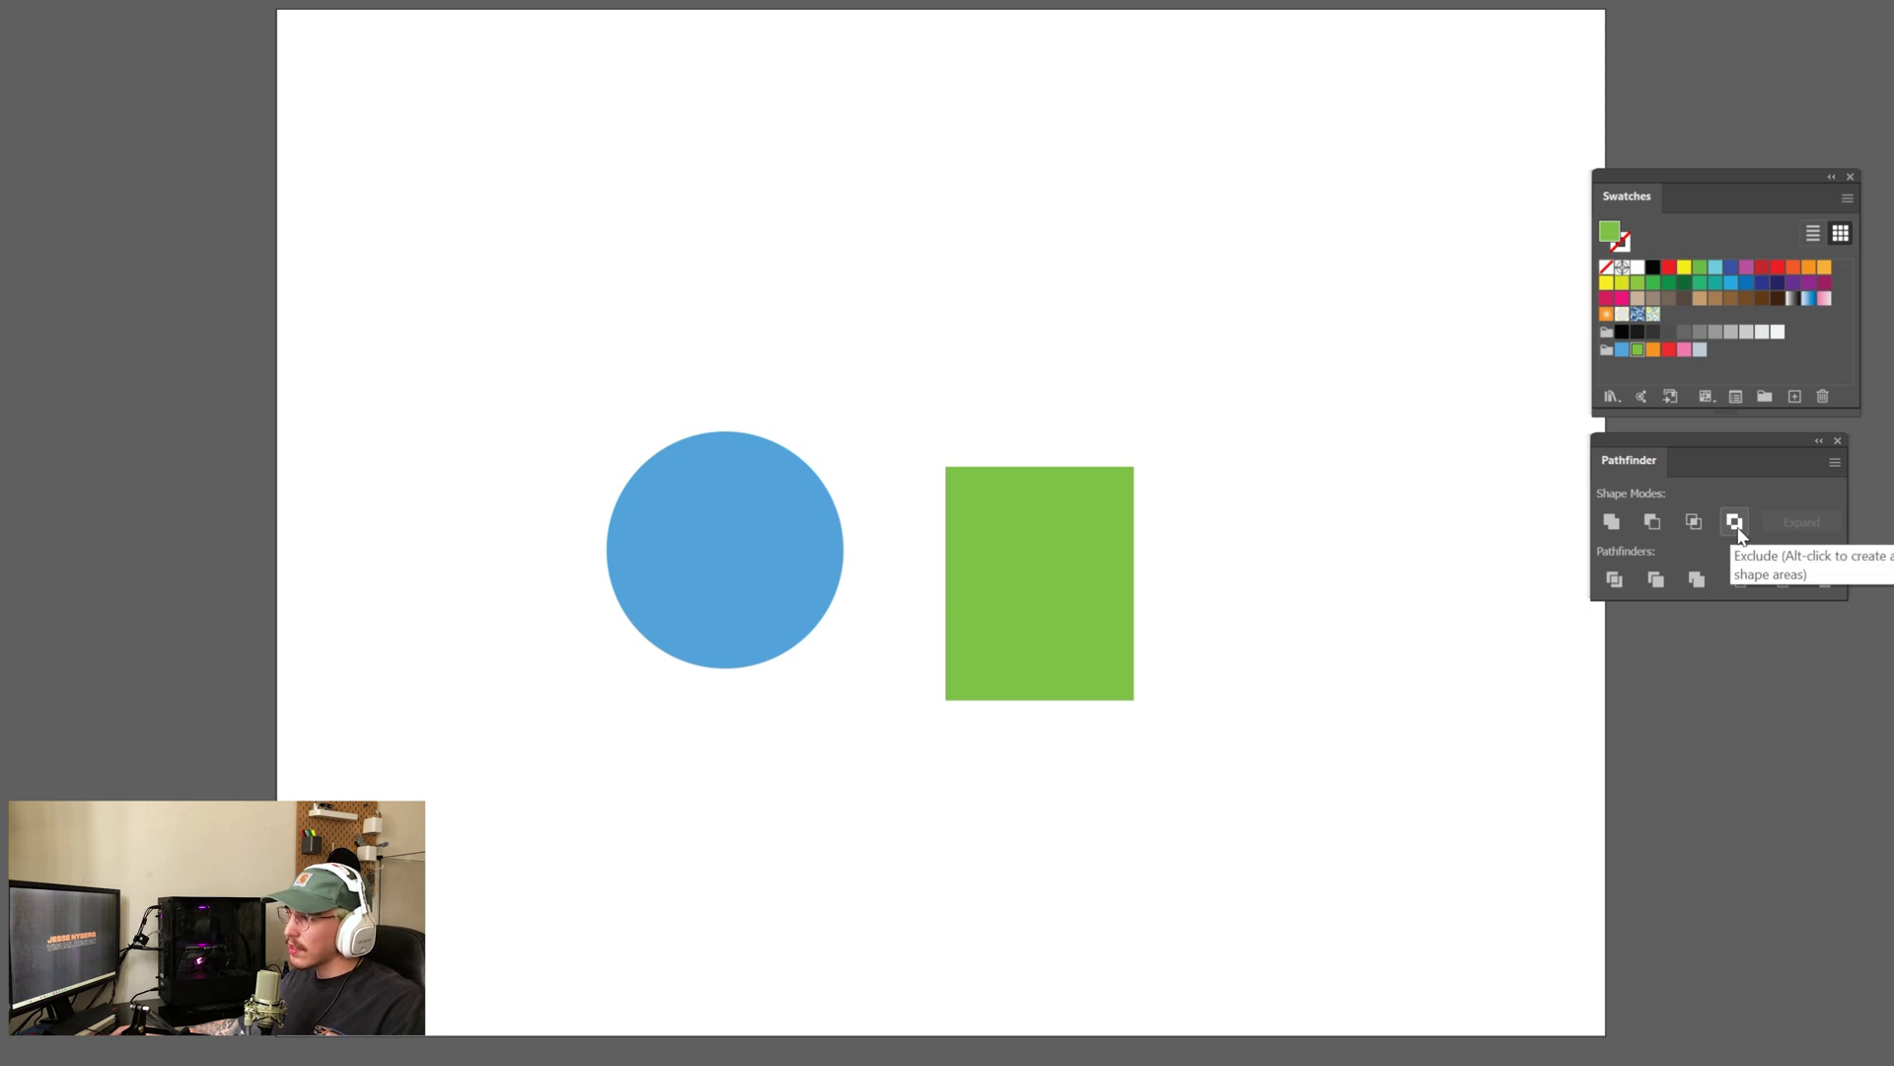
Move the green rectangle over the blue circle's lower right and apply Exclude to both shapes.
drag(1060, 627, 816, 677)
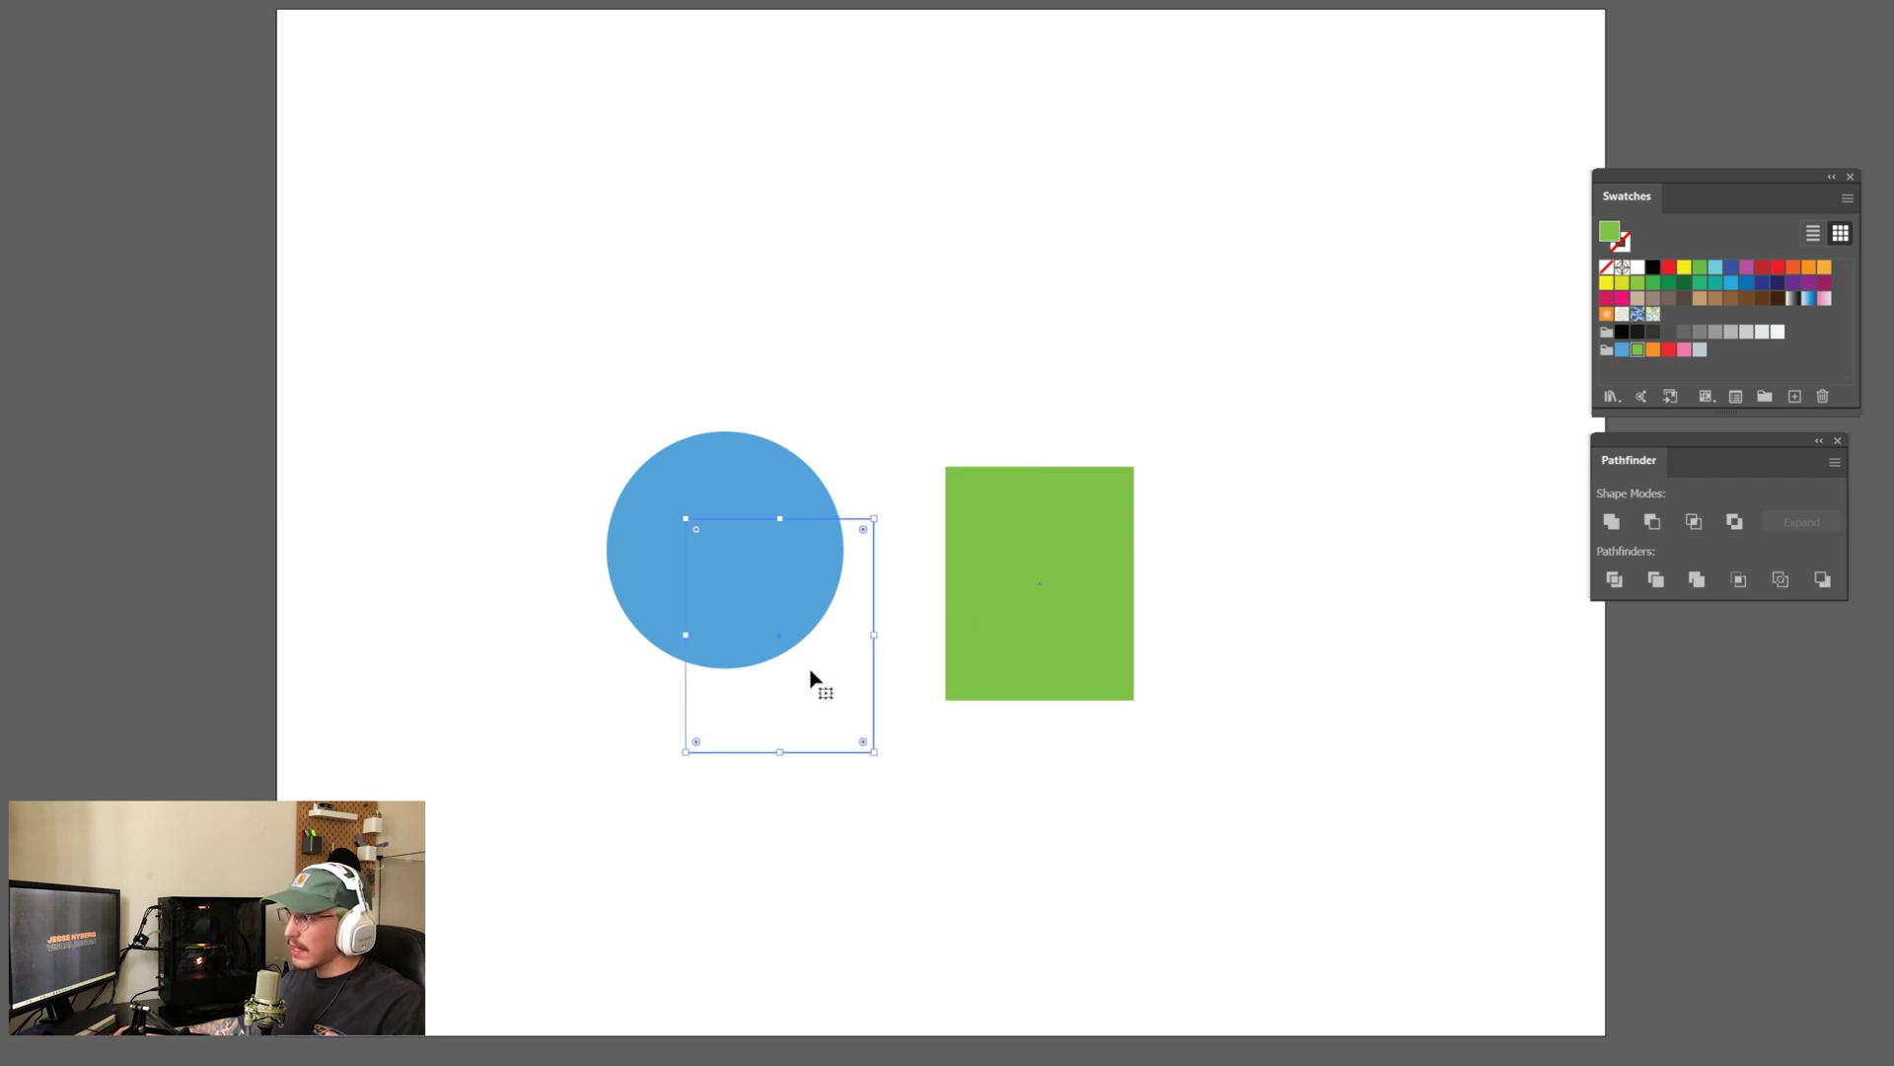
key(ctrl+a)
click(1735, 521)
click(756, 613)
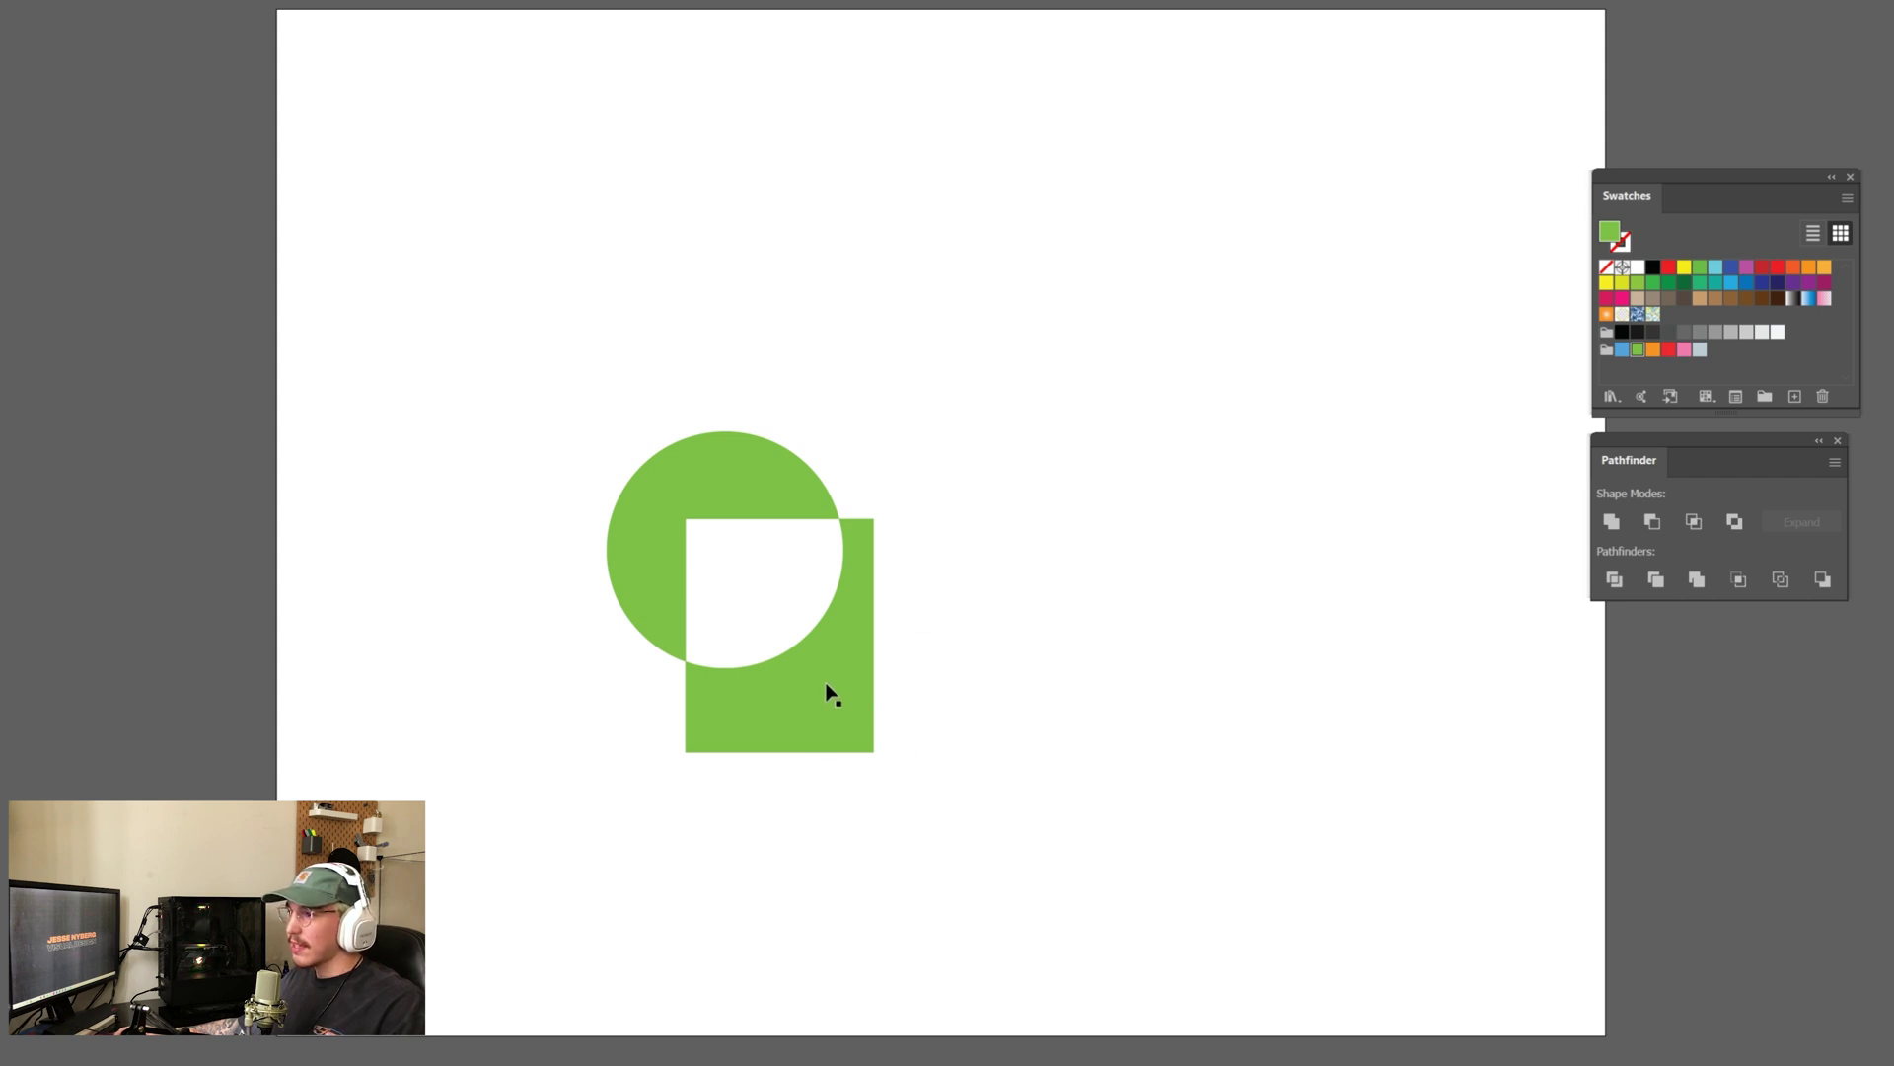
Undo the Exclude and remove the green rectangle, keeping only the blue circle.
key(ctrl+z)
key(ctrl+z)
key(ctrl+z)
key(ctrl+z)
key(ctrl+z)
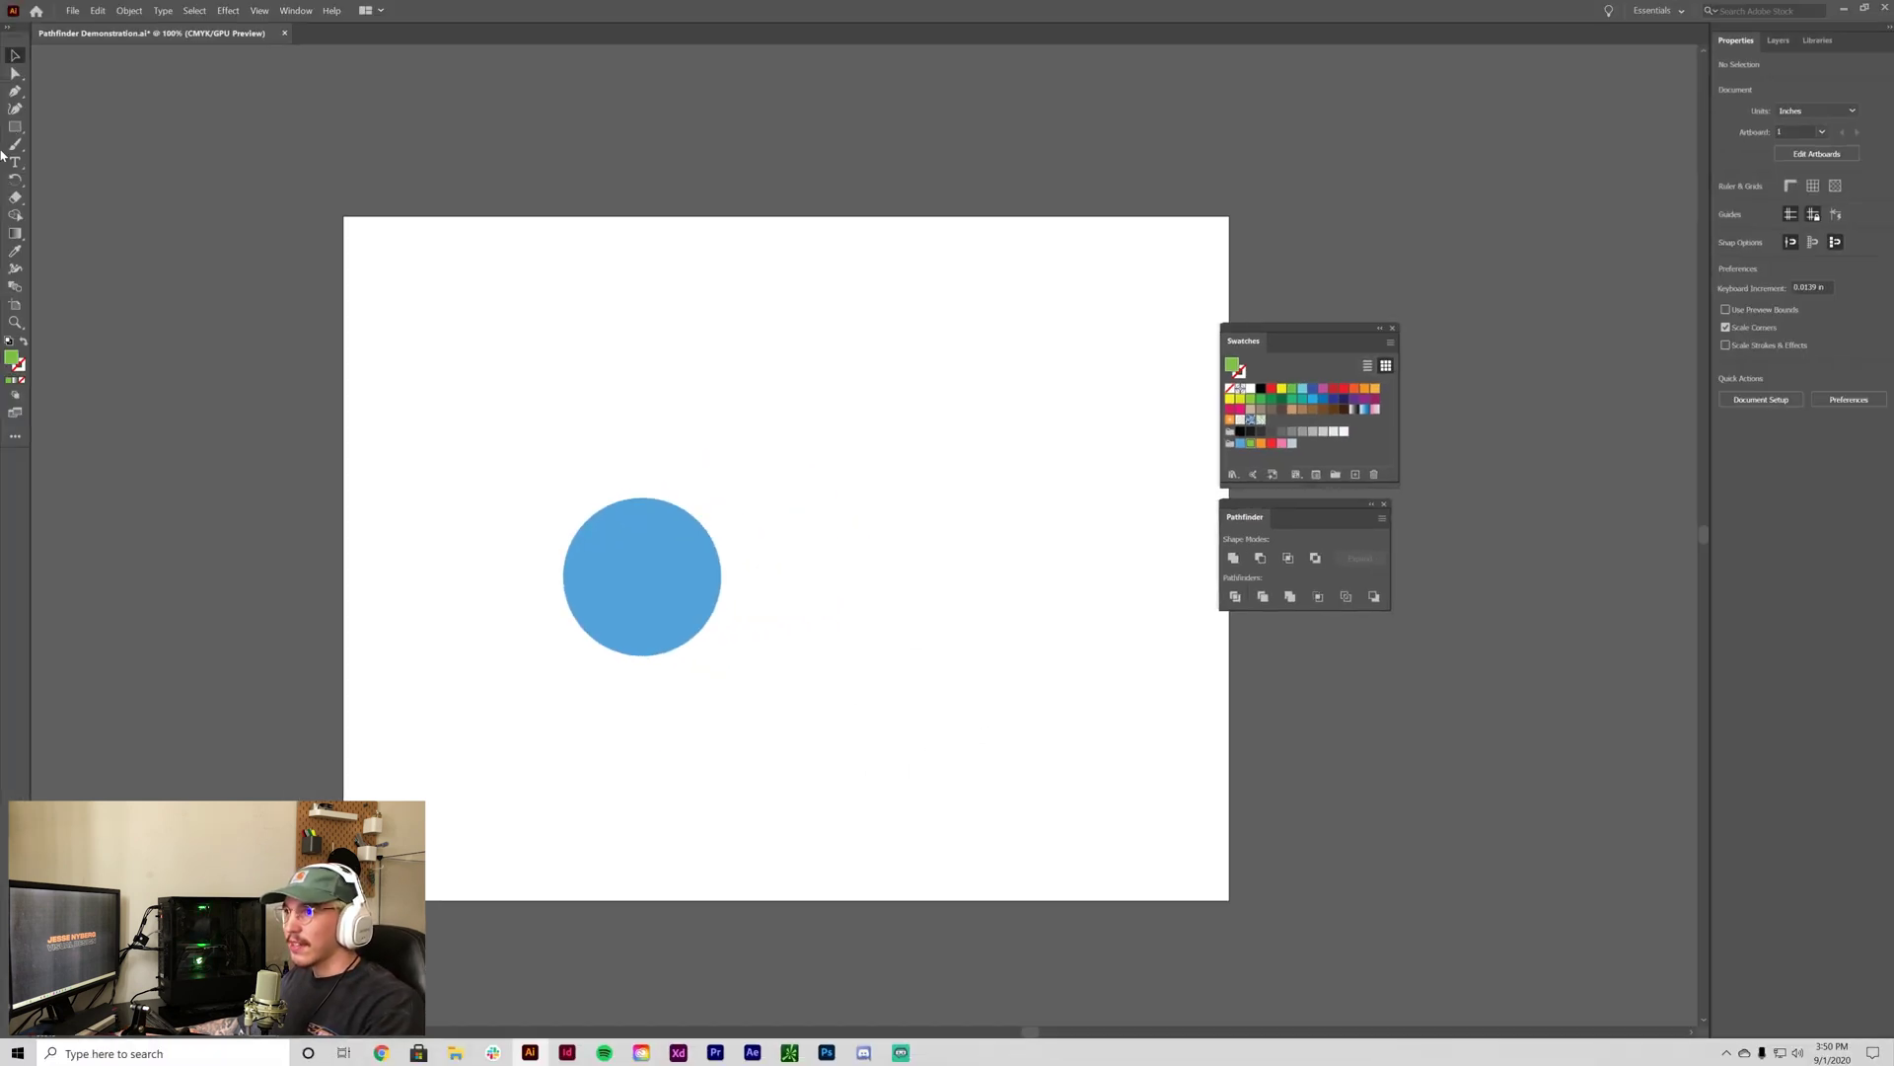
Draw a green circle about 5.58 in wide overlapping the blue circle, and apply Exclude to the two circles.
drag(14, 126, 60, 145)
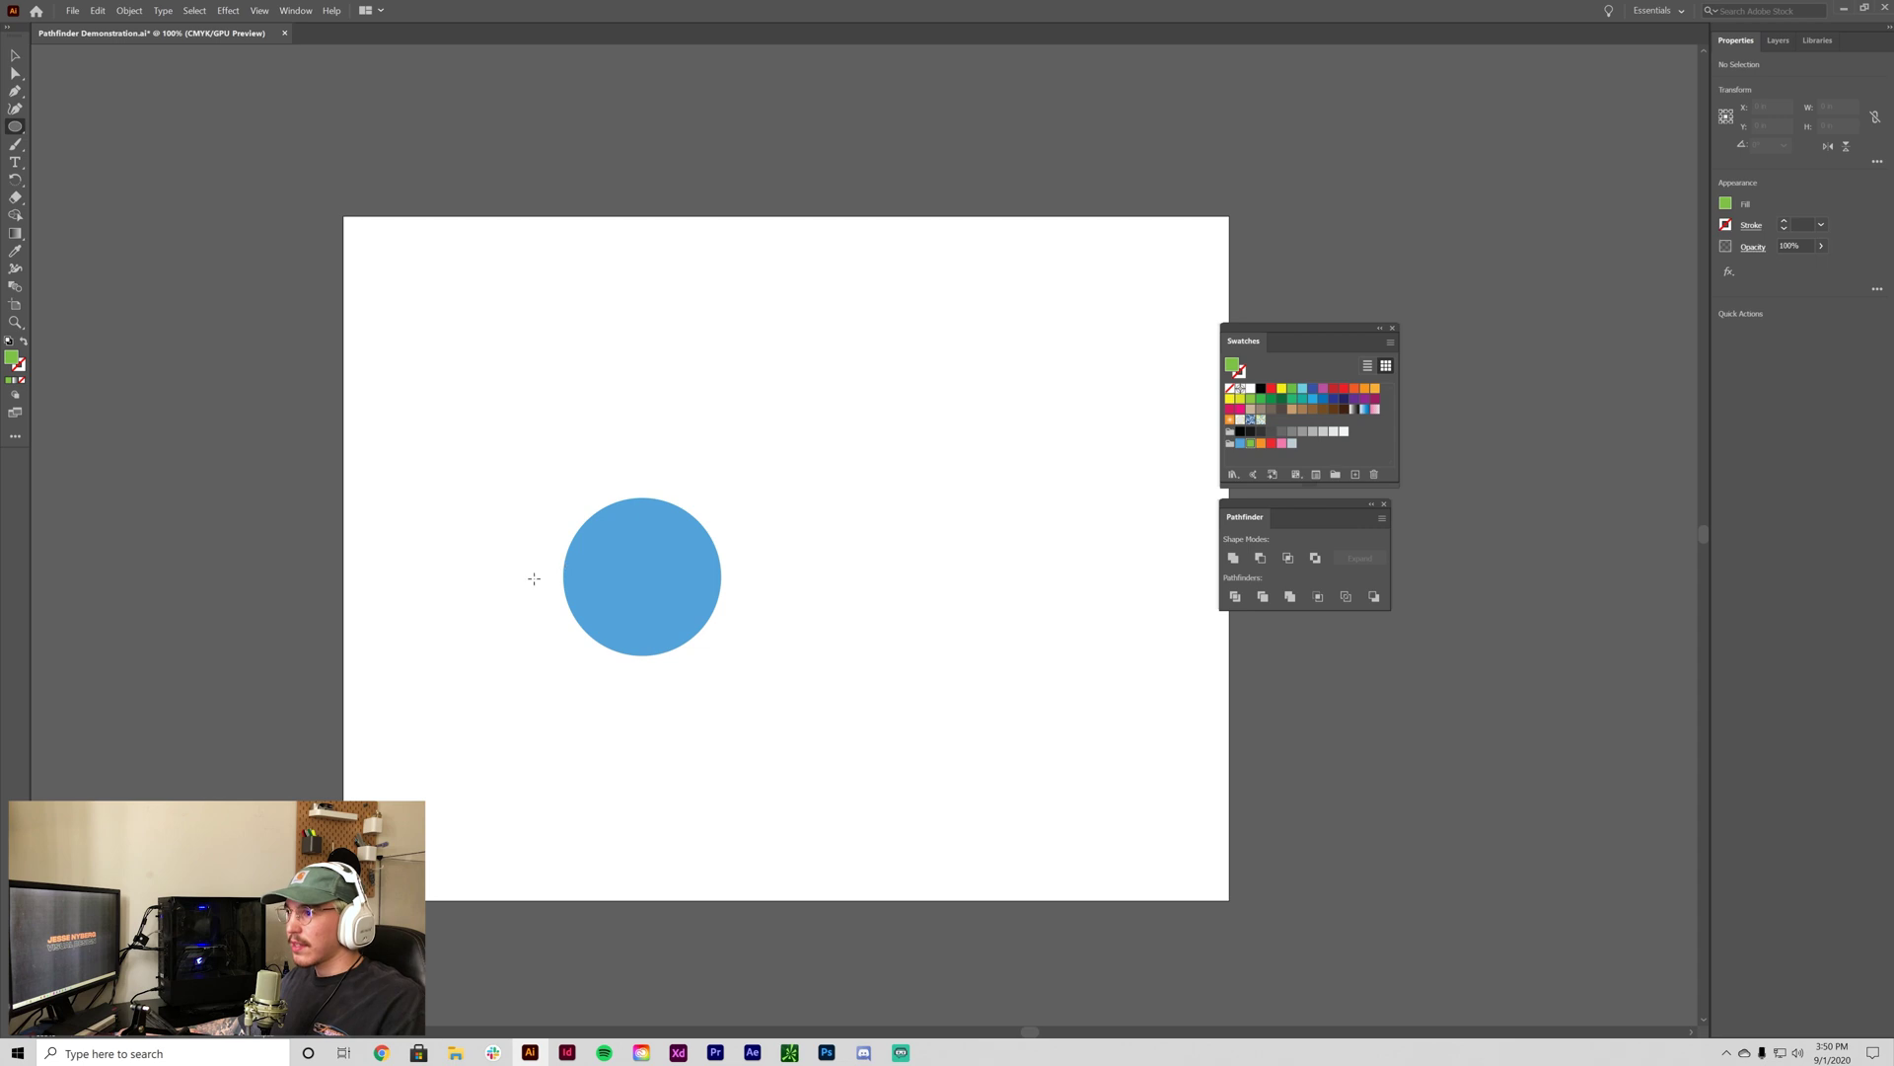
drag(545, 682, 995, 573)
key(v)
shift+click(647, 527)
click(1315, 557)
click(1086, 694)
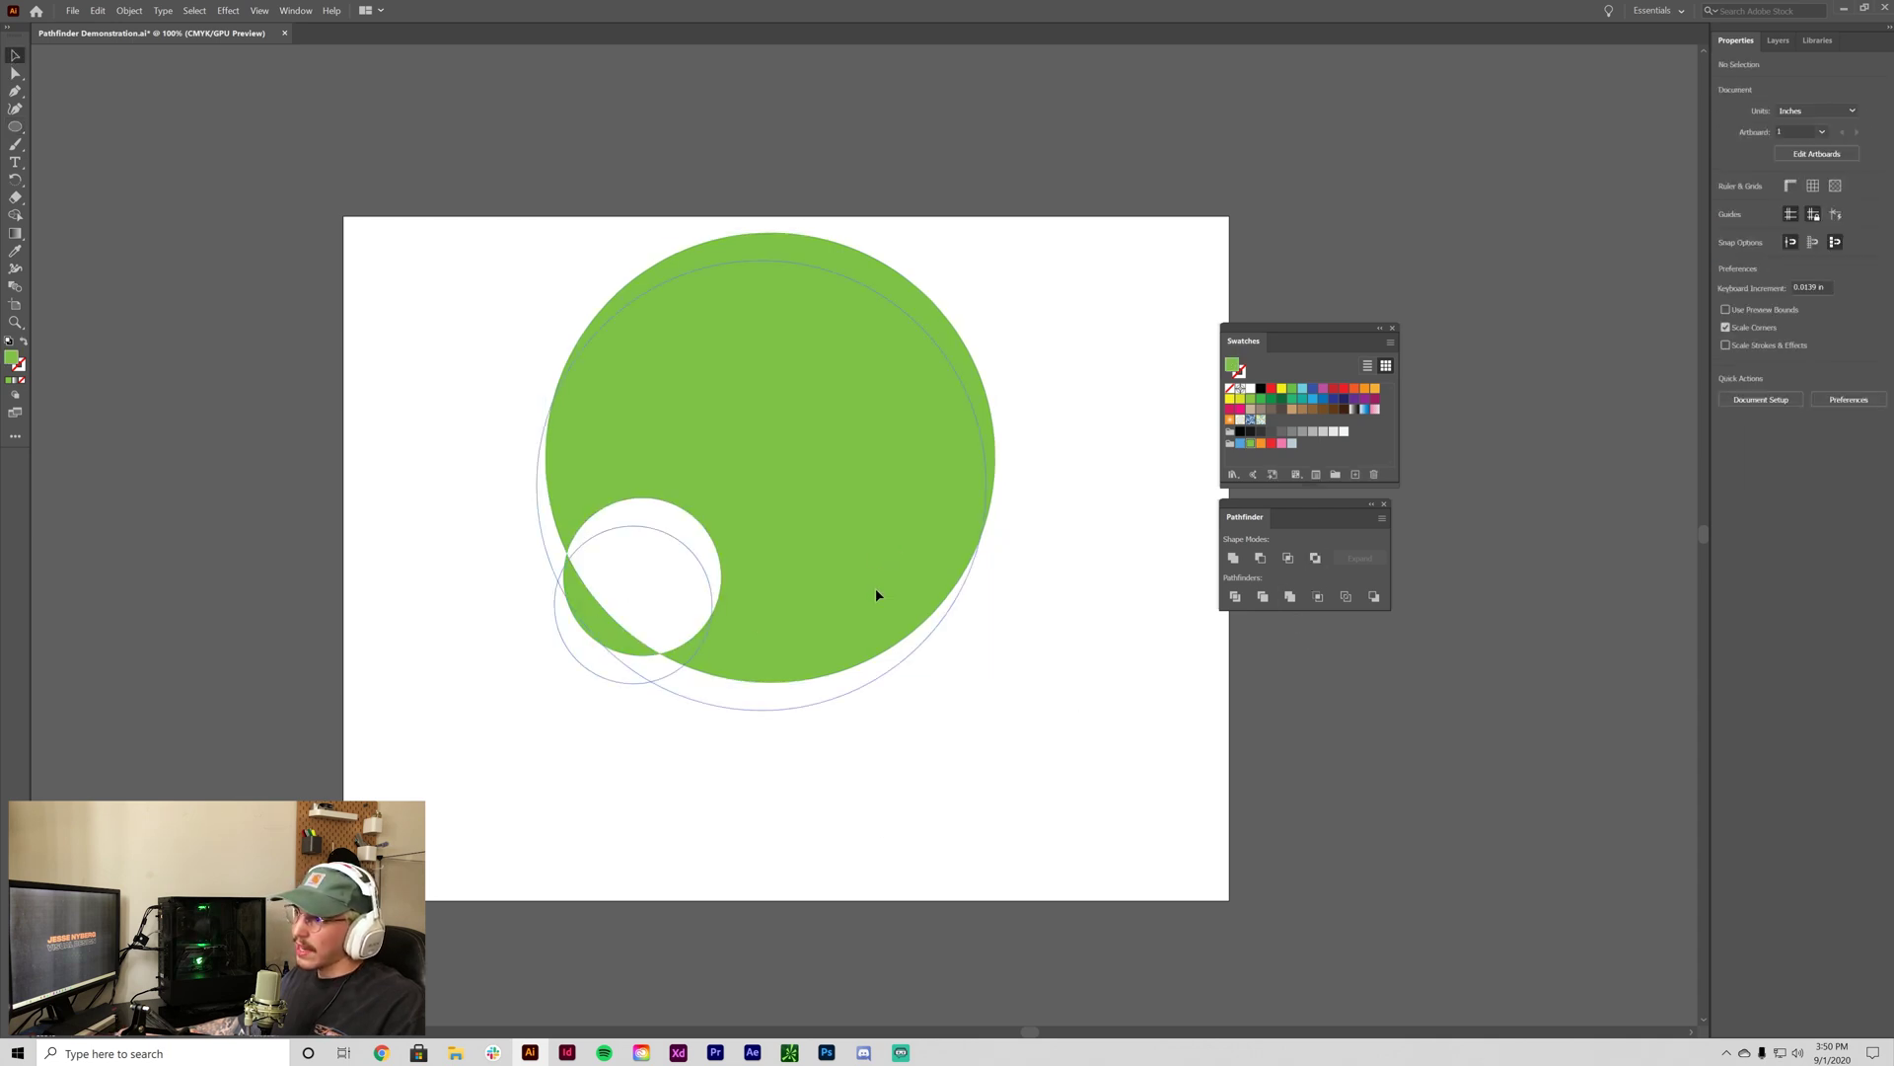
Rotate the excluded shape 180° and position it near the middle of the artboard.
drag(876, 589, 829, 660)
drag(979, 376, 451, 735)
click(1052, 454)
drag(999, 619, 968, 587)
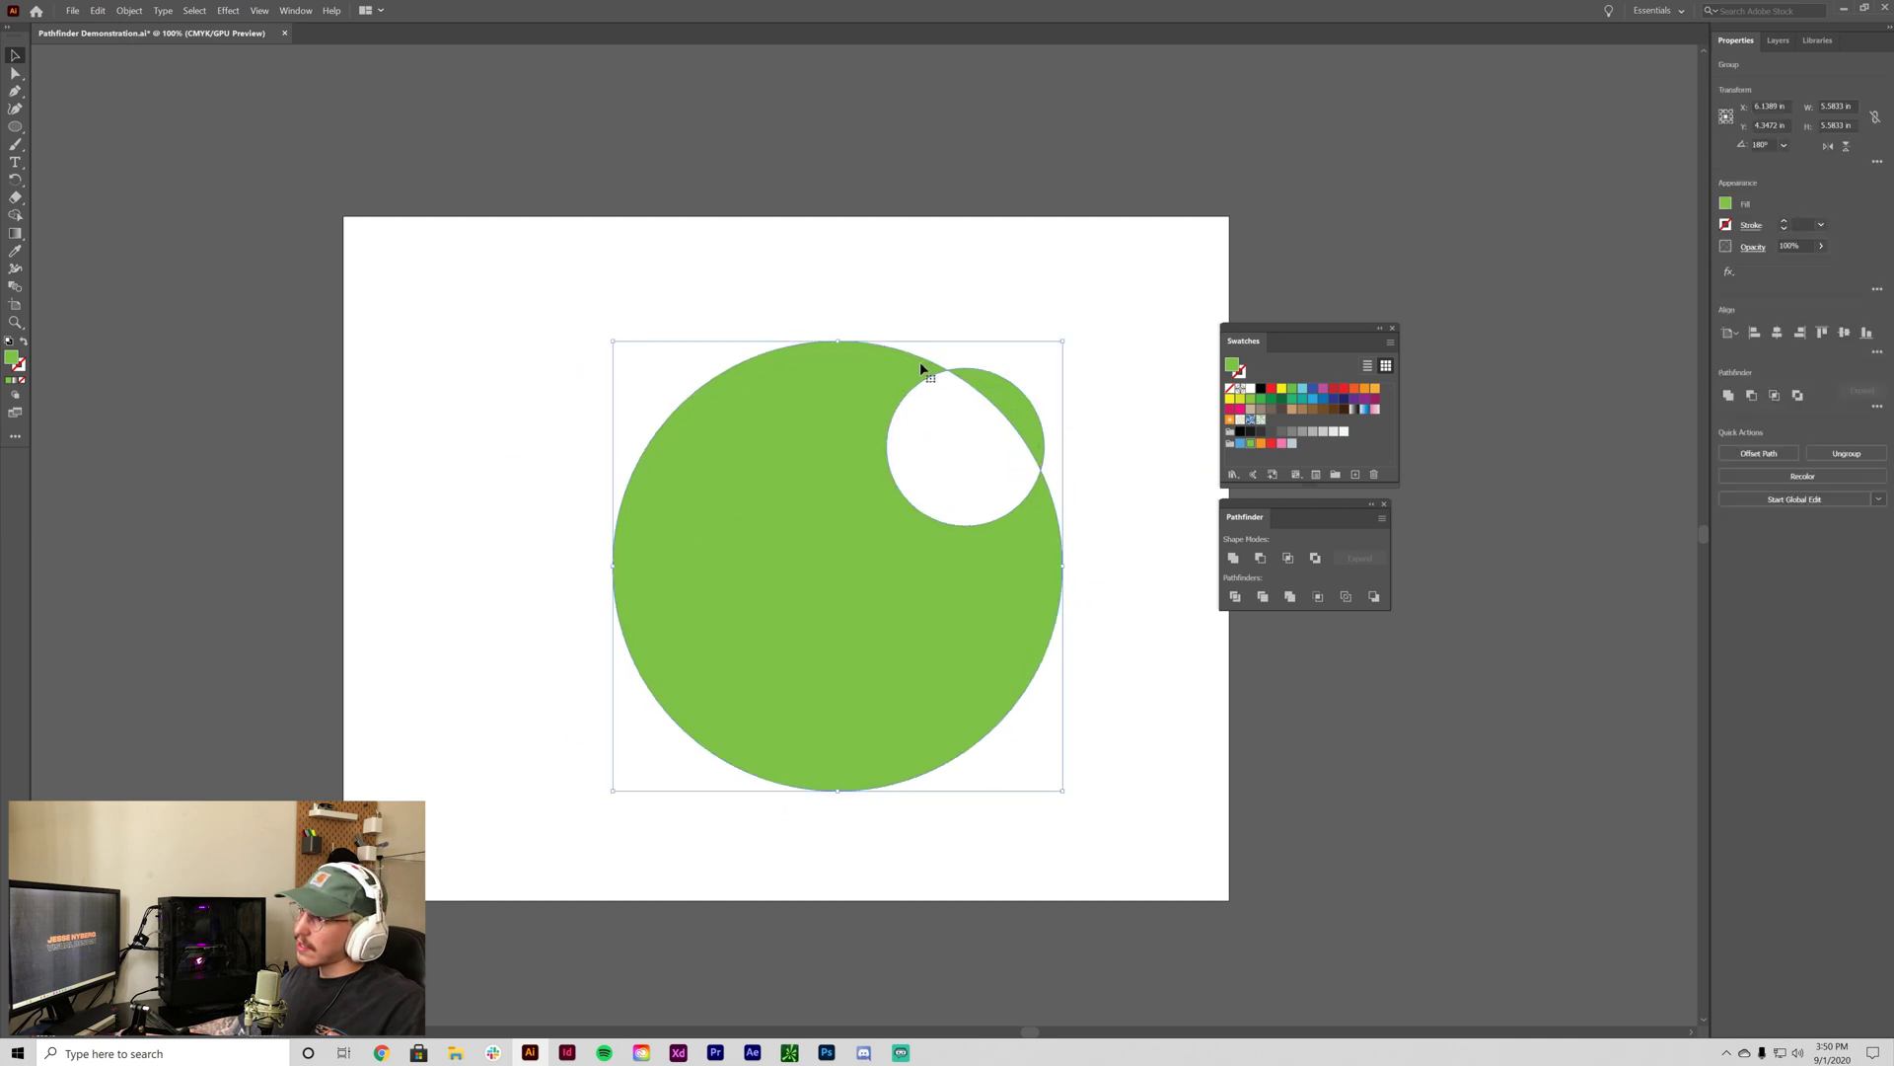
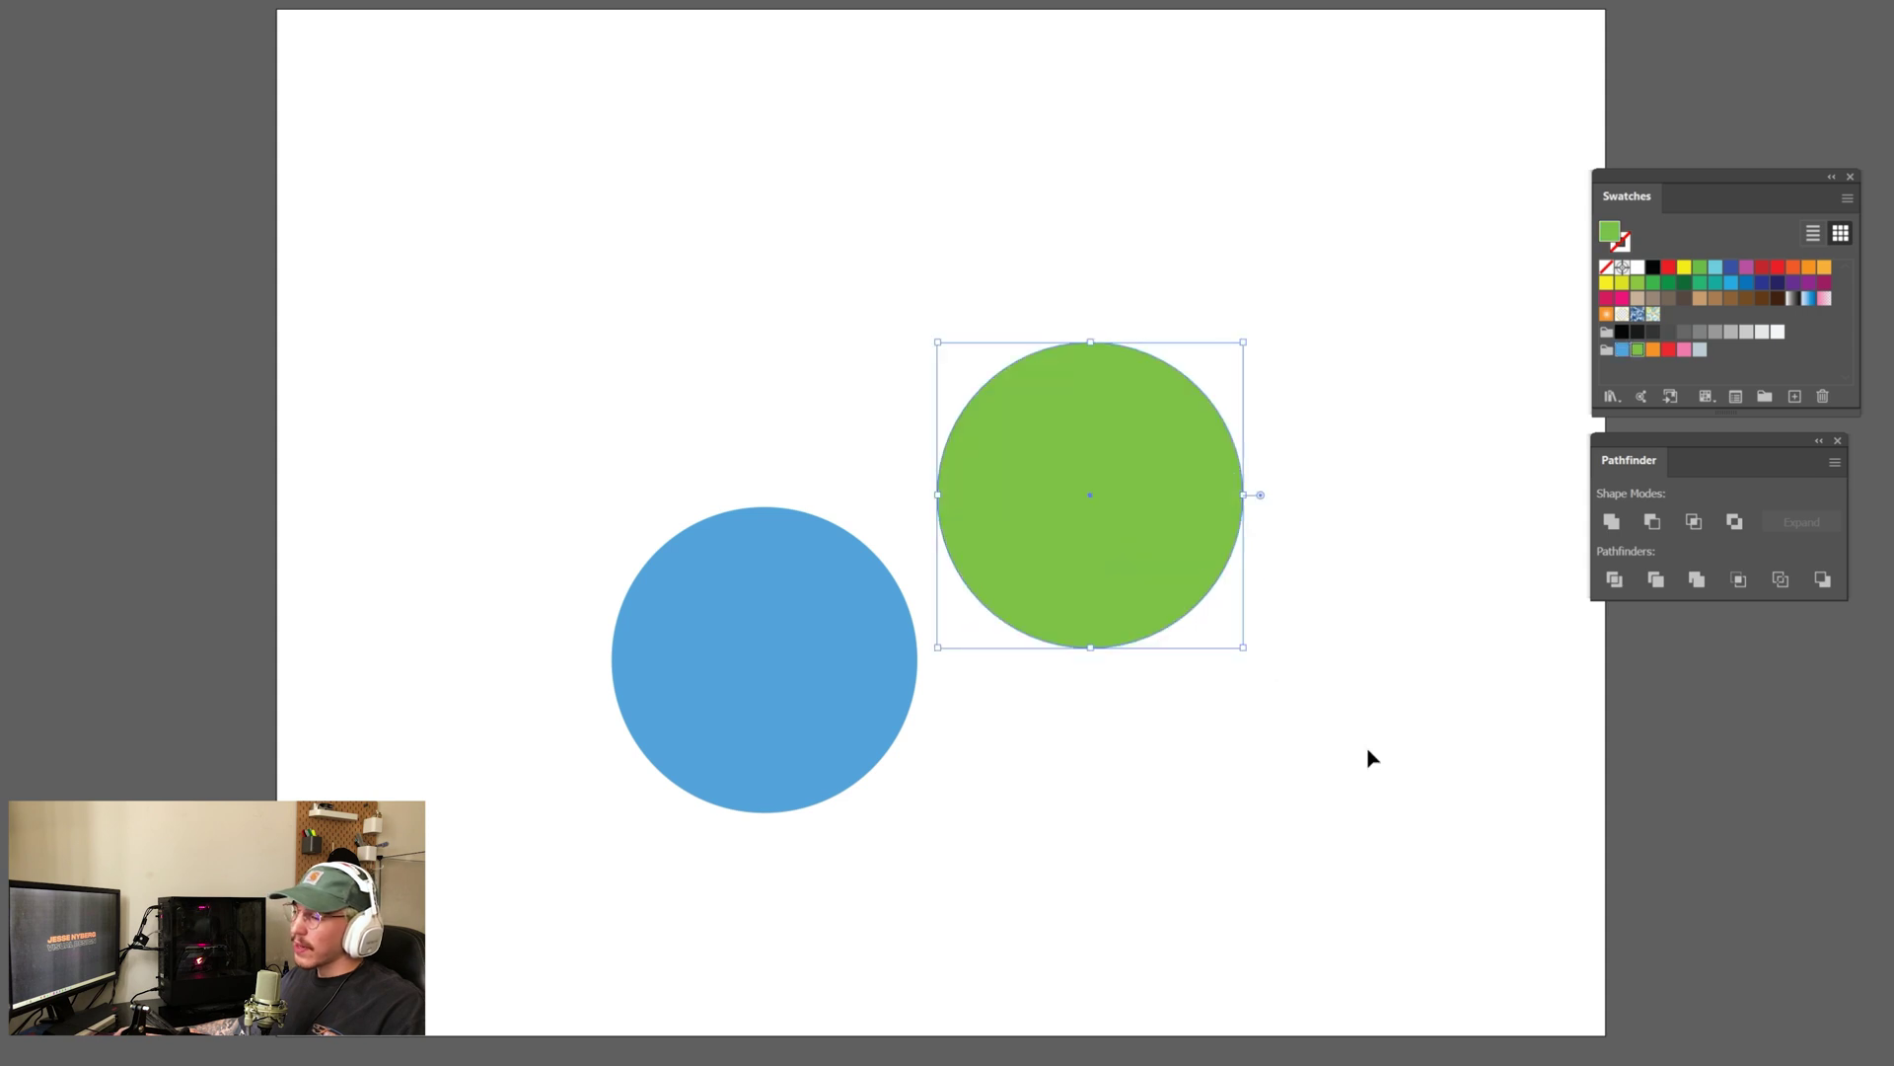
Move the blue circle up slightly and place the green circle so it overlaps behind the blue circle's top.
click(1364, 750)
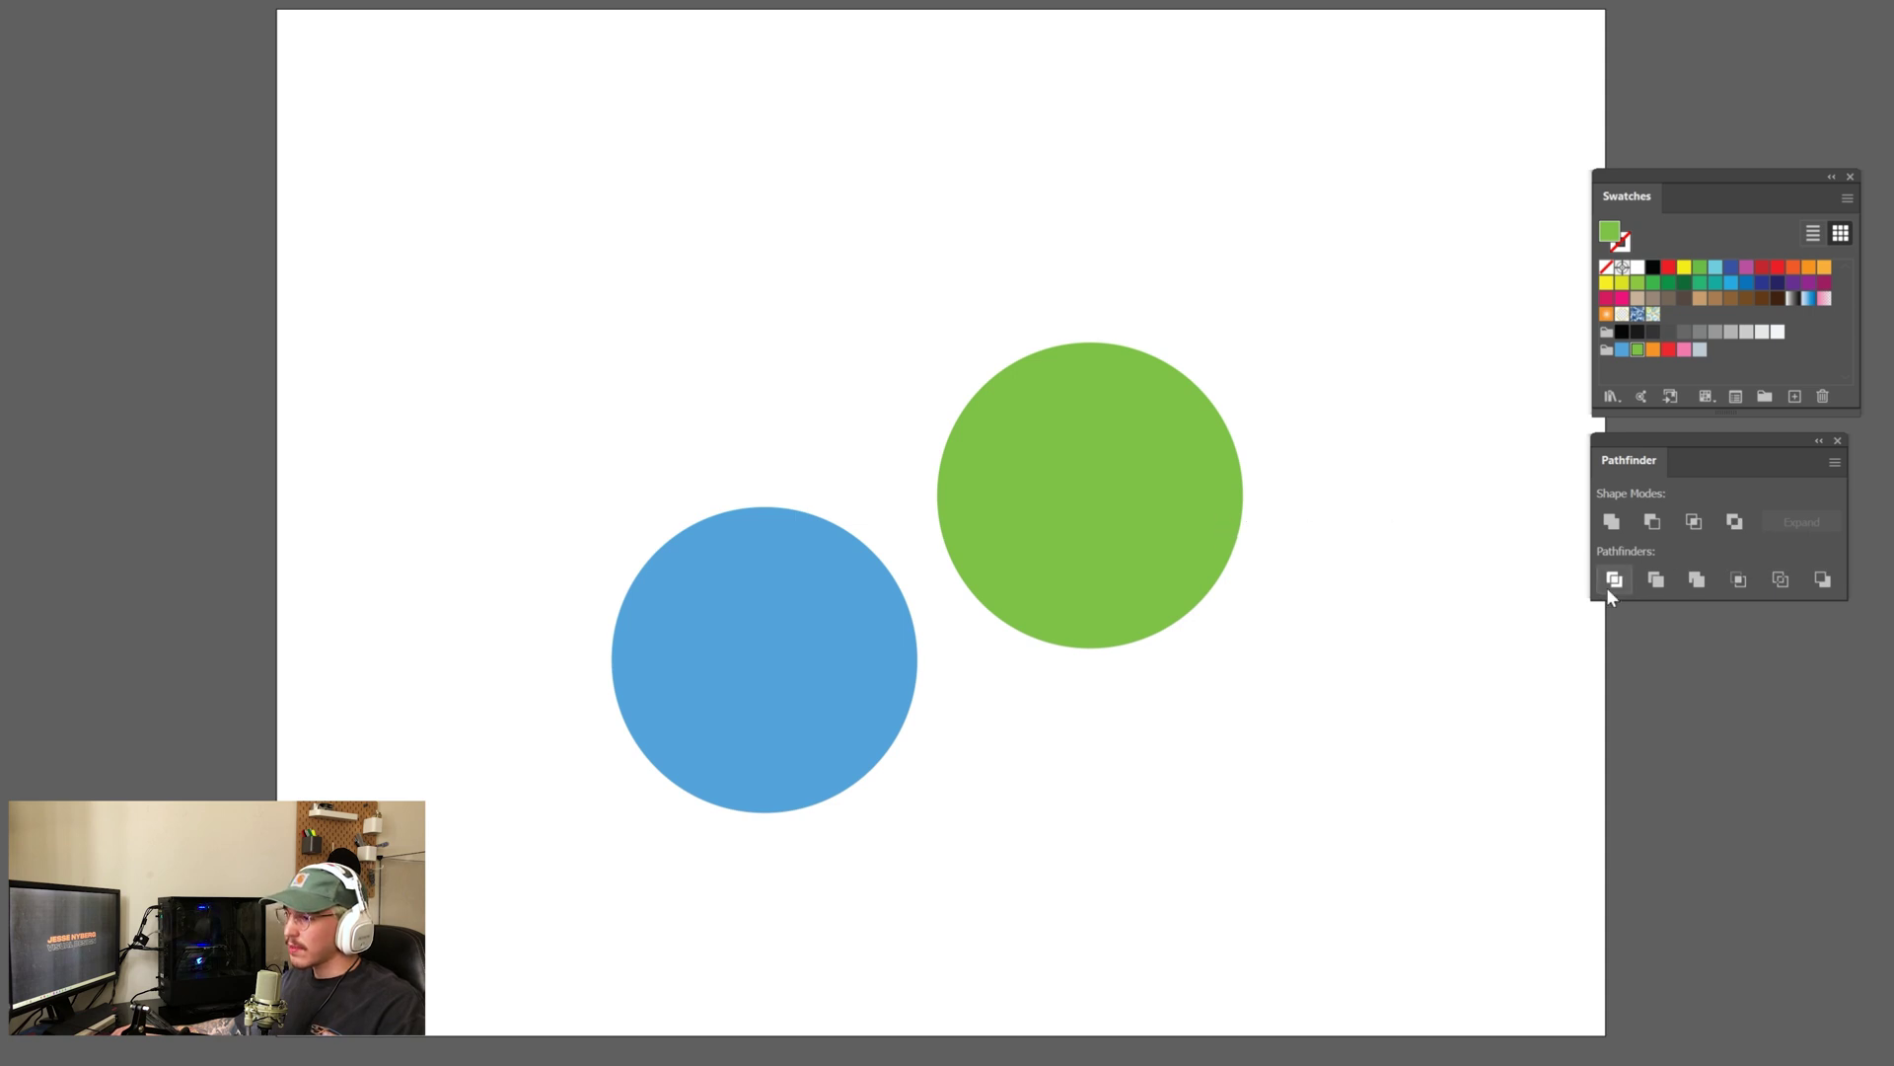
drag(760, 738, 755, 678)
drag(1070, 553, 951, 442)
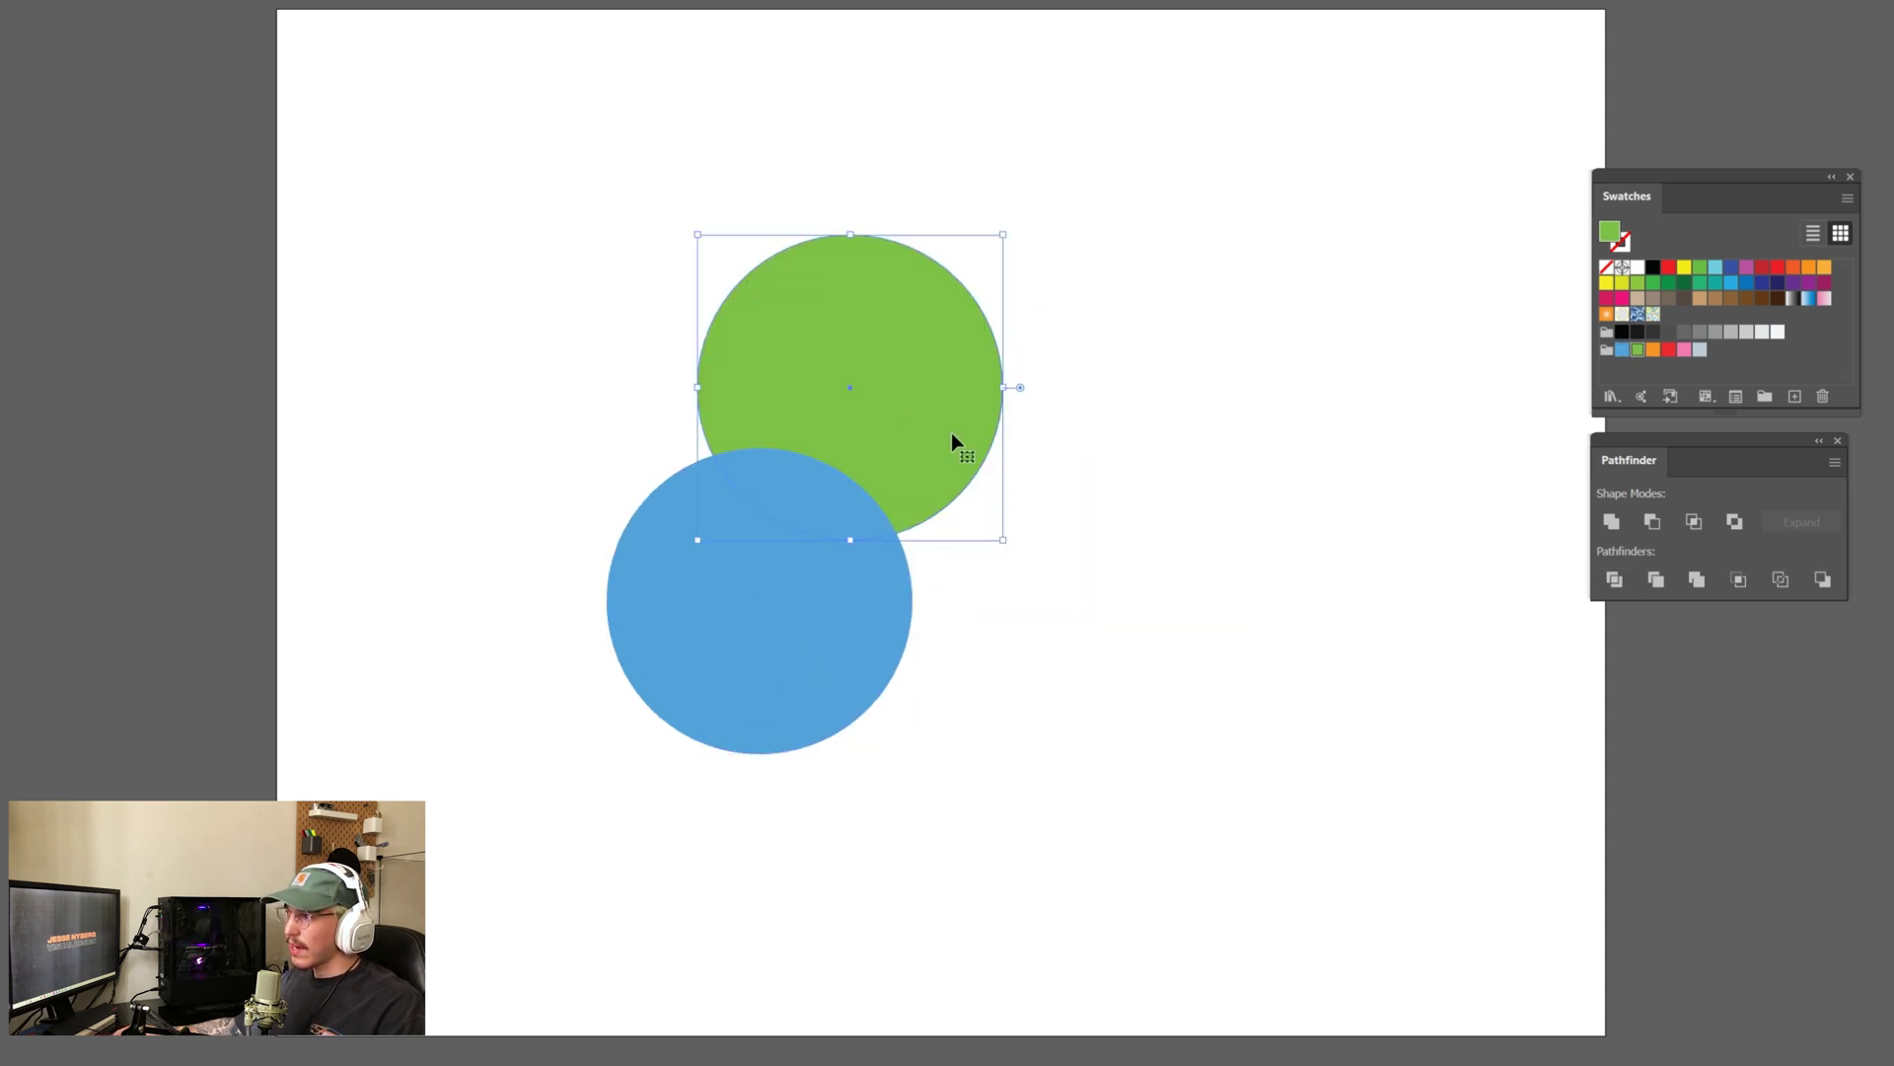
Duplicate the green circle as a narrow upright ellipse behind the blue circle's right side and fill it pink.
drag(869, 387, 933, 604)
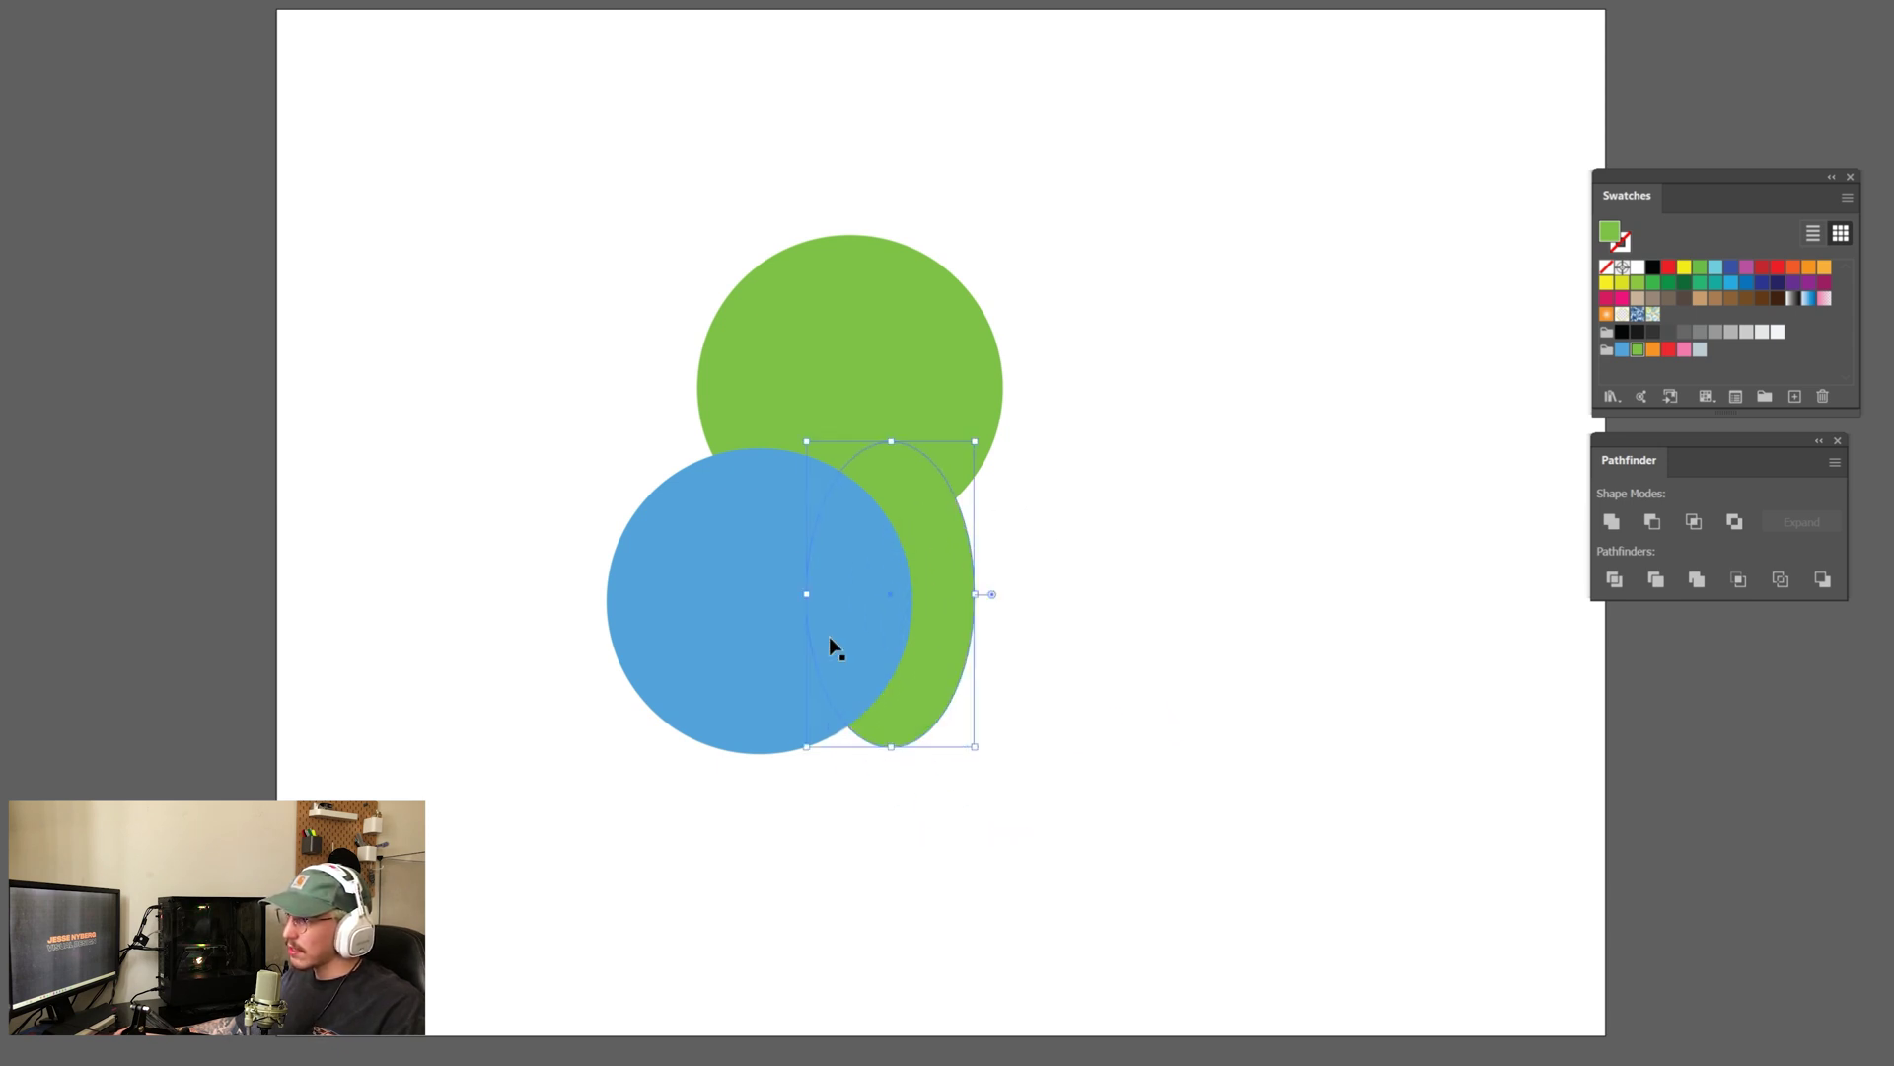
click(1684, 350)
click(1084, 584)
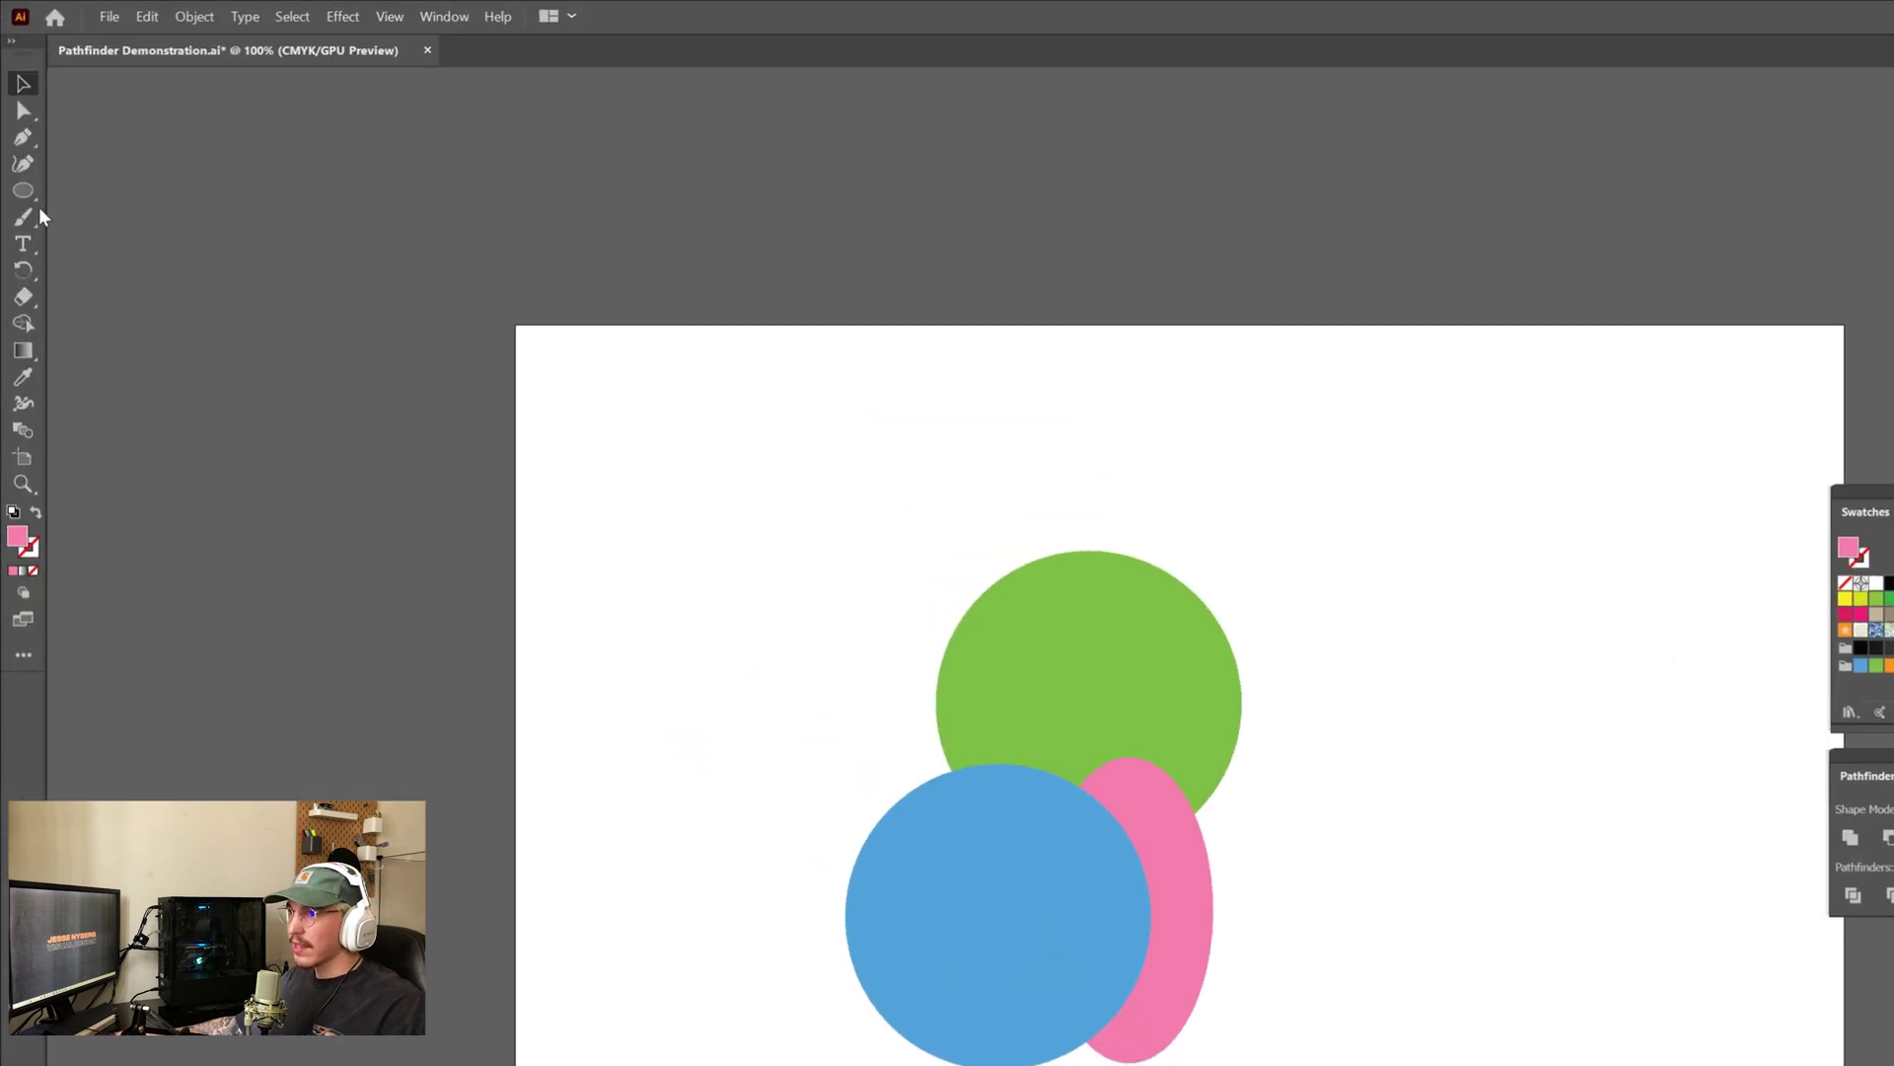
Draw a tall orange rectangle covering the left part of the blue circle and the green circle's left edge.
click(27, 194)
drag(101, 191, 100, 192)
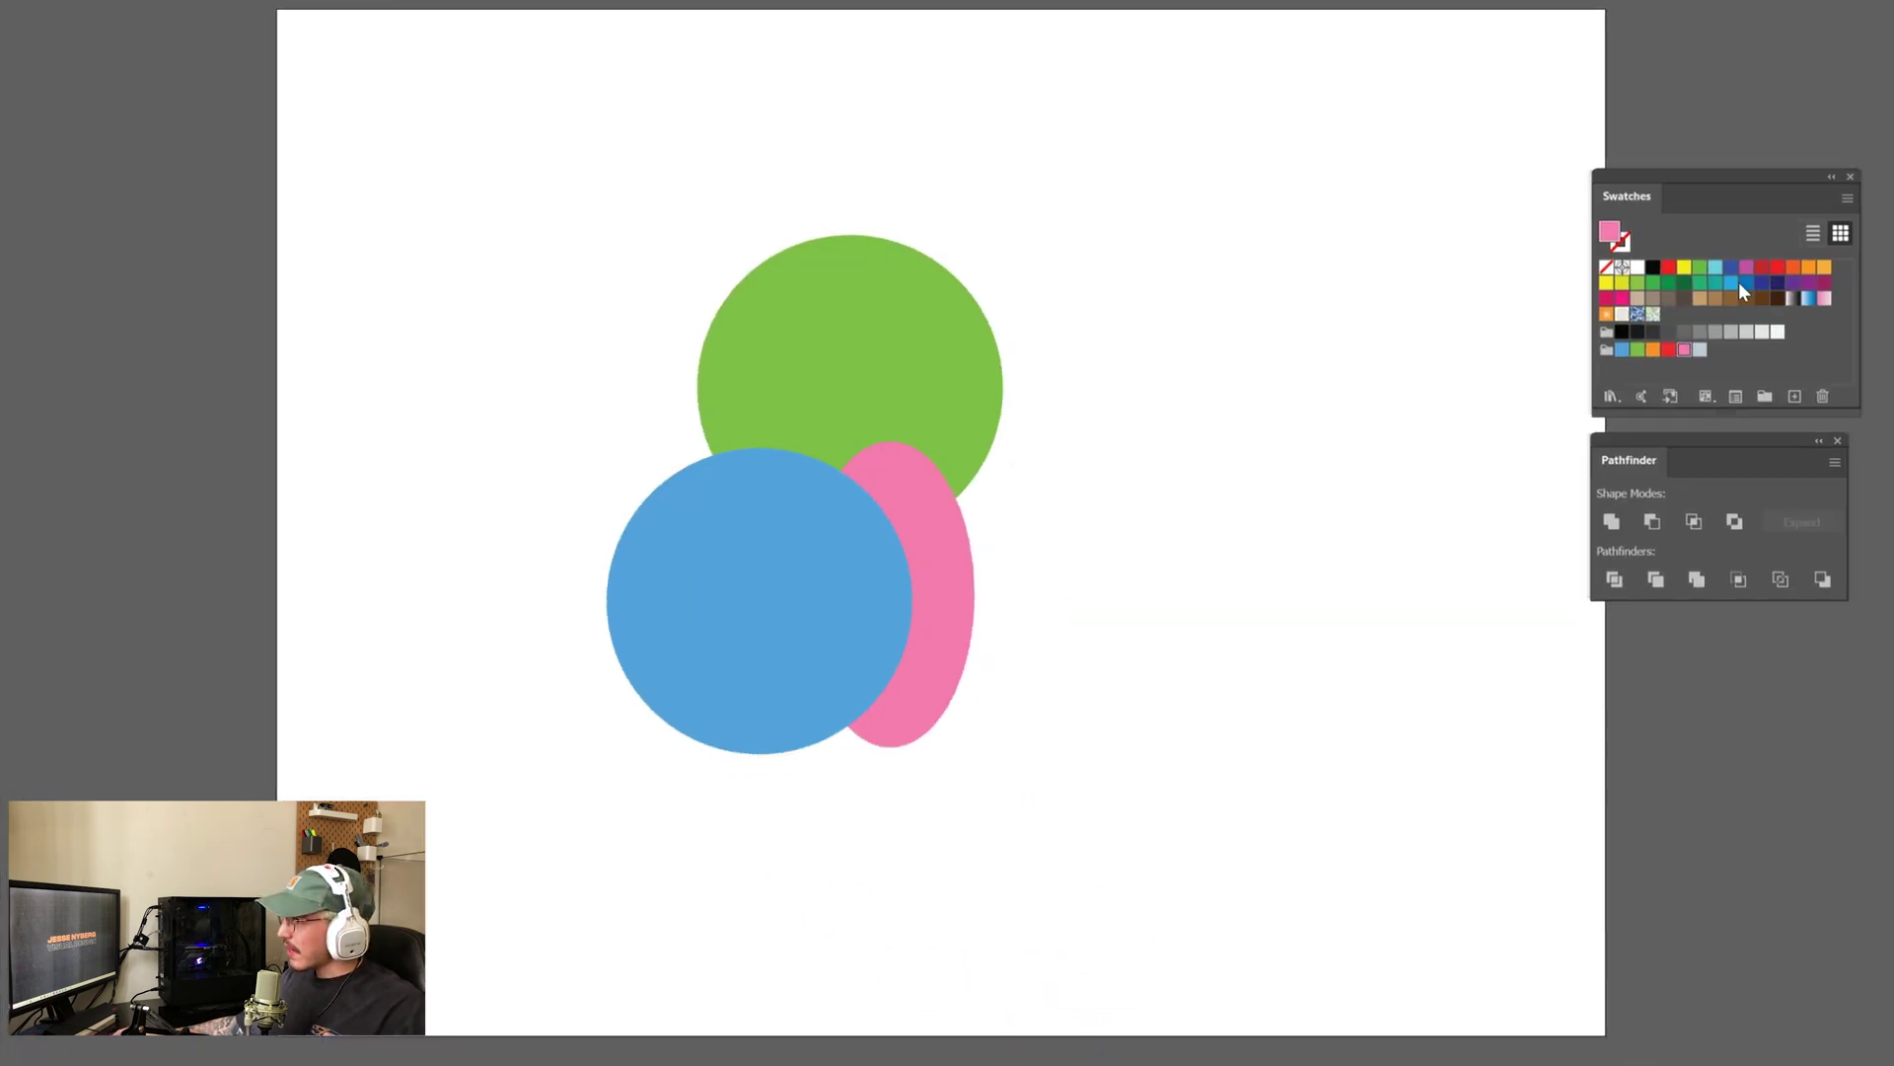
click(1653, 349)
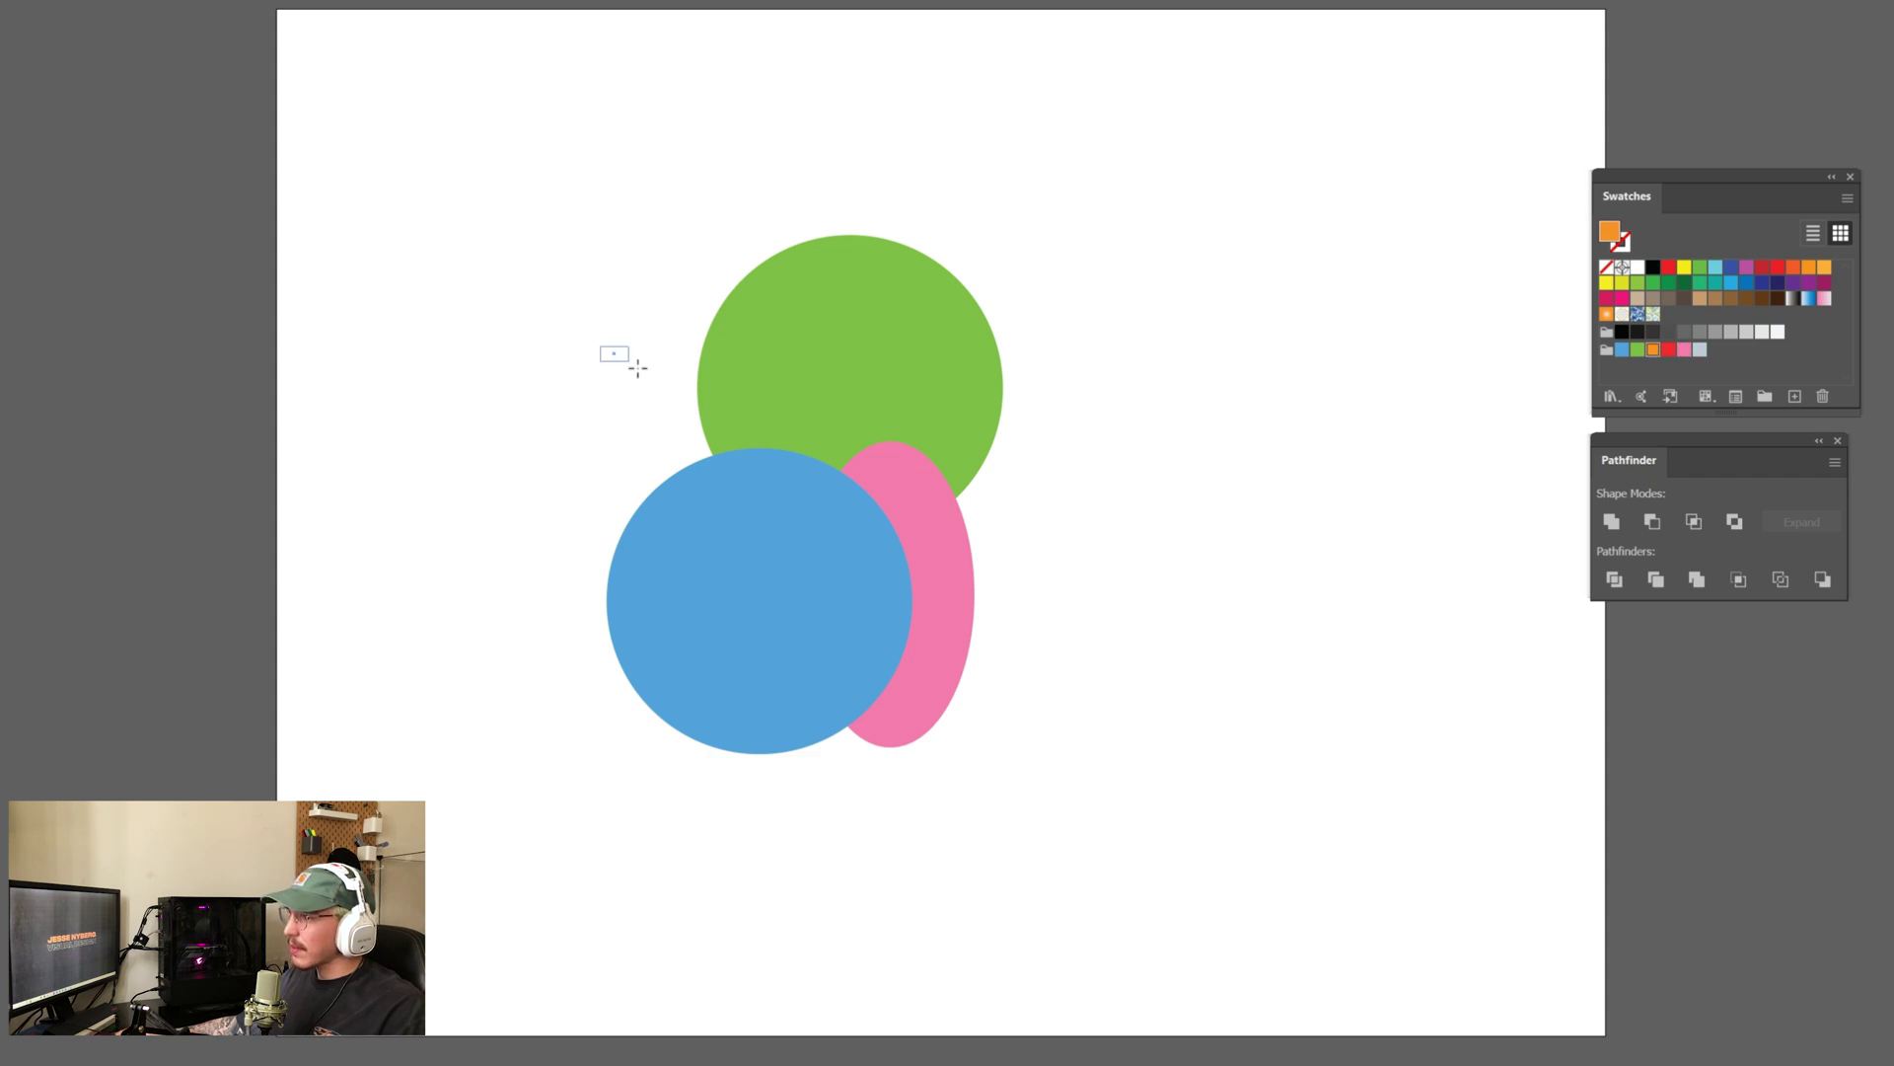
drag(600, 346, 738, 832)
click(1333, 941)
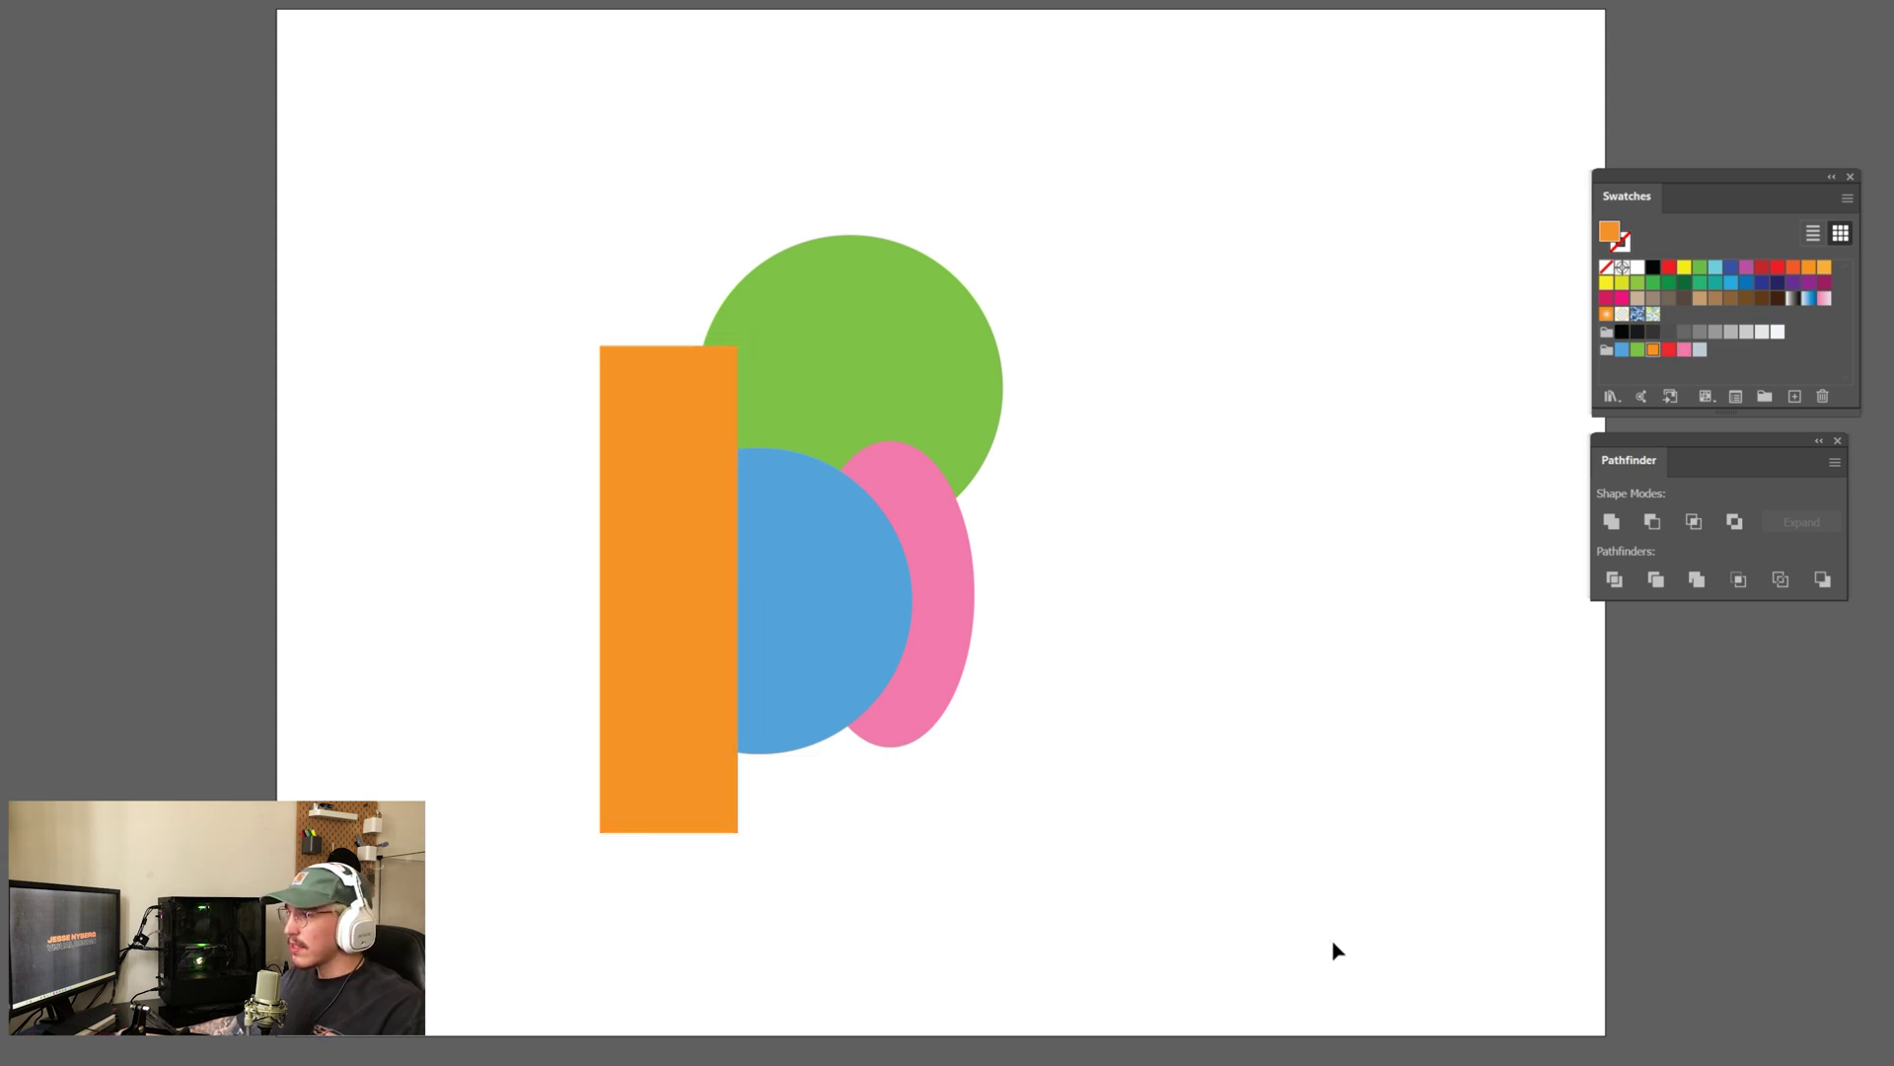
Check the overlapping shapes in outline view, and apply the Divide pathfinder to all four shapes.
key(ctrl+y)
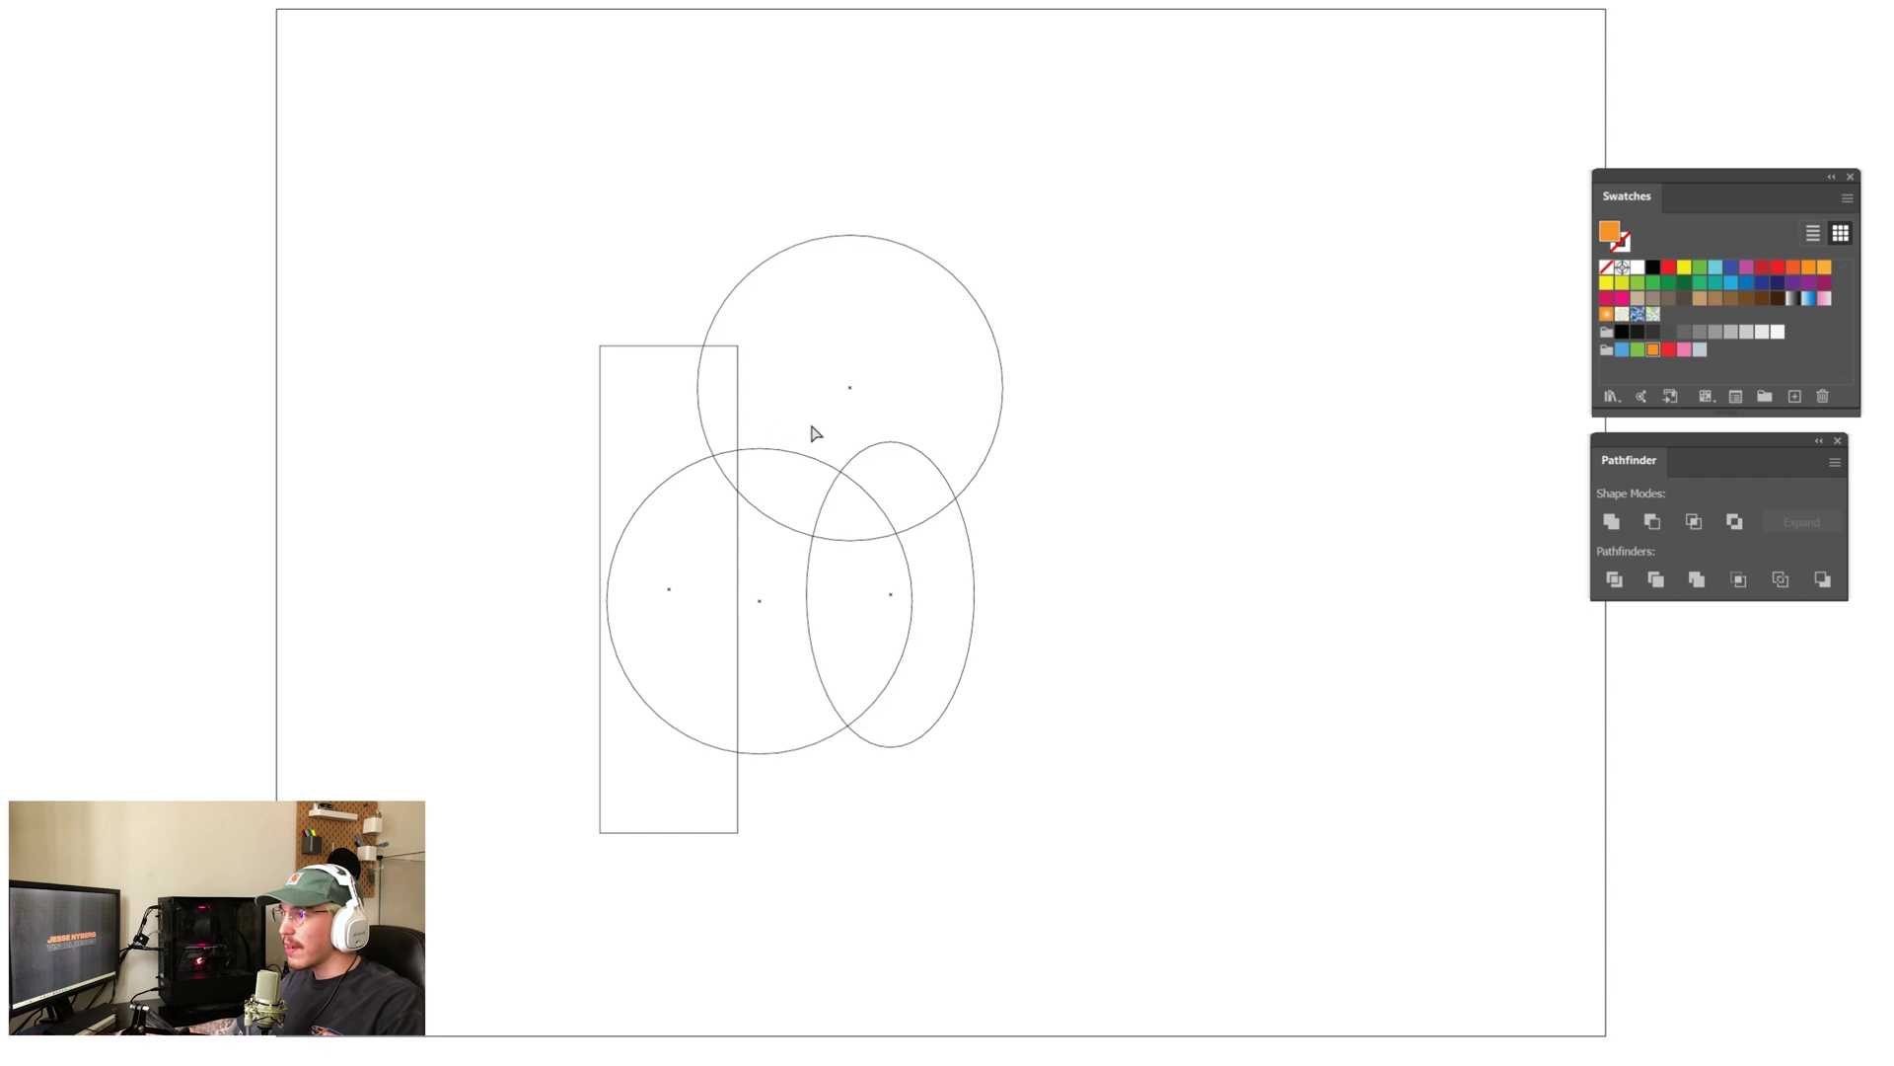
key(ctrl+y)
drag(1176, 903, 499, 203)
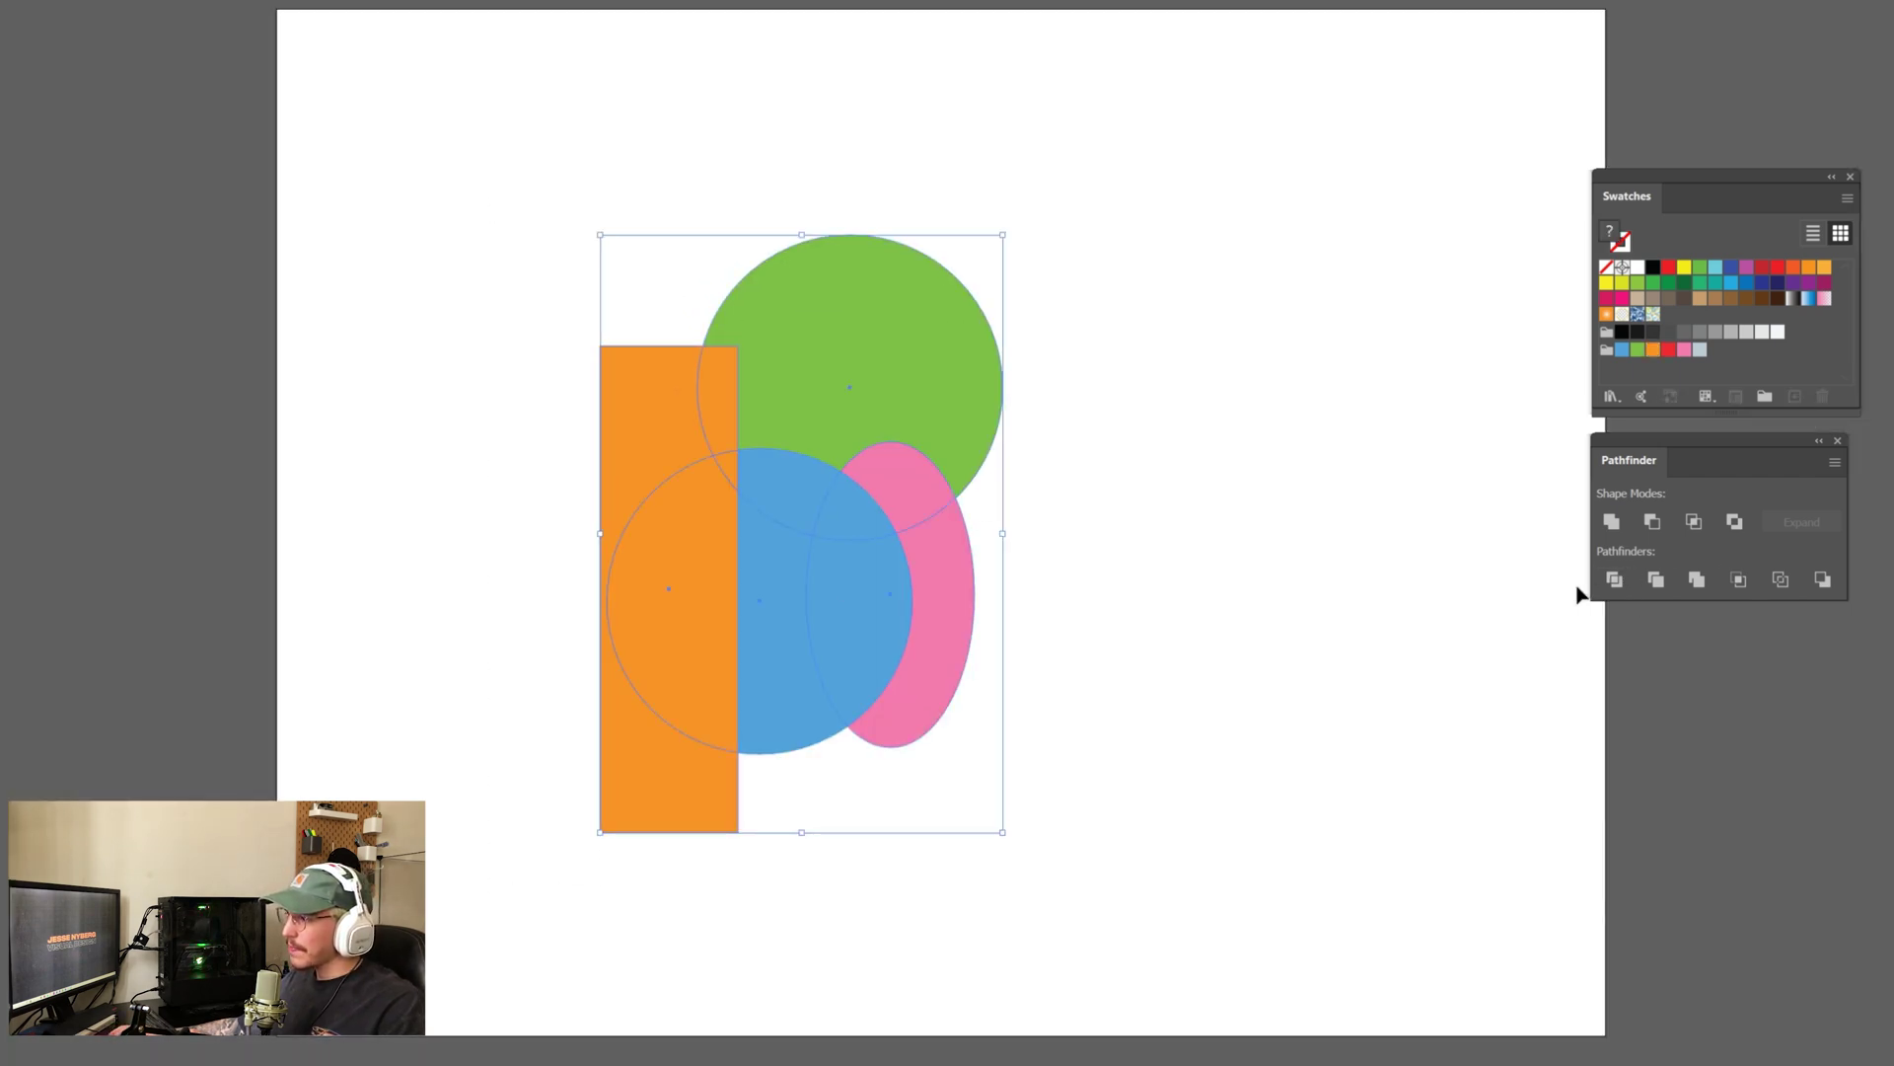
click(1611, 582)
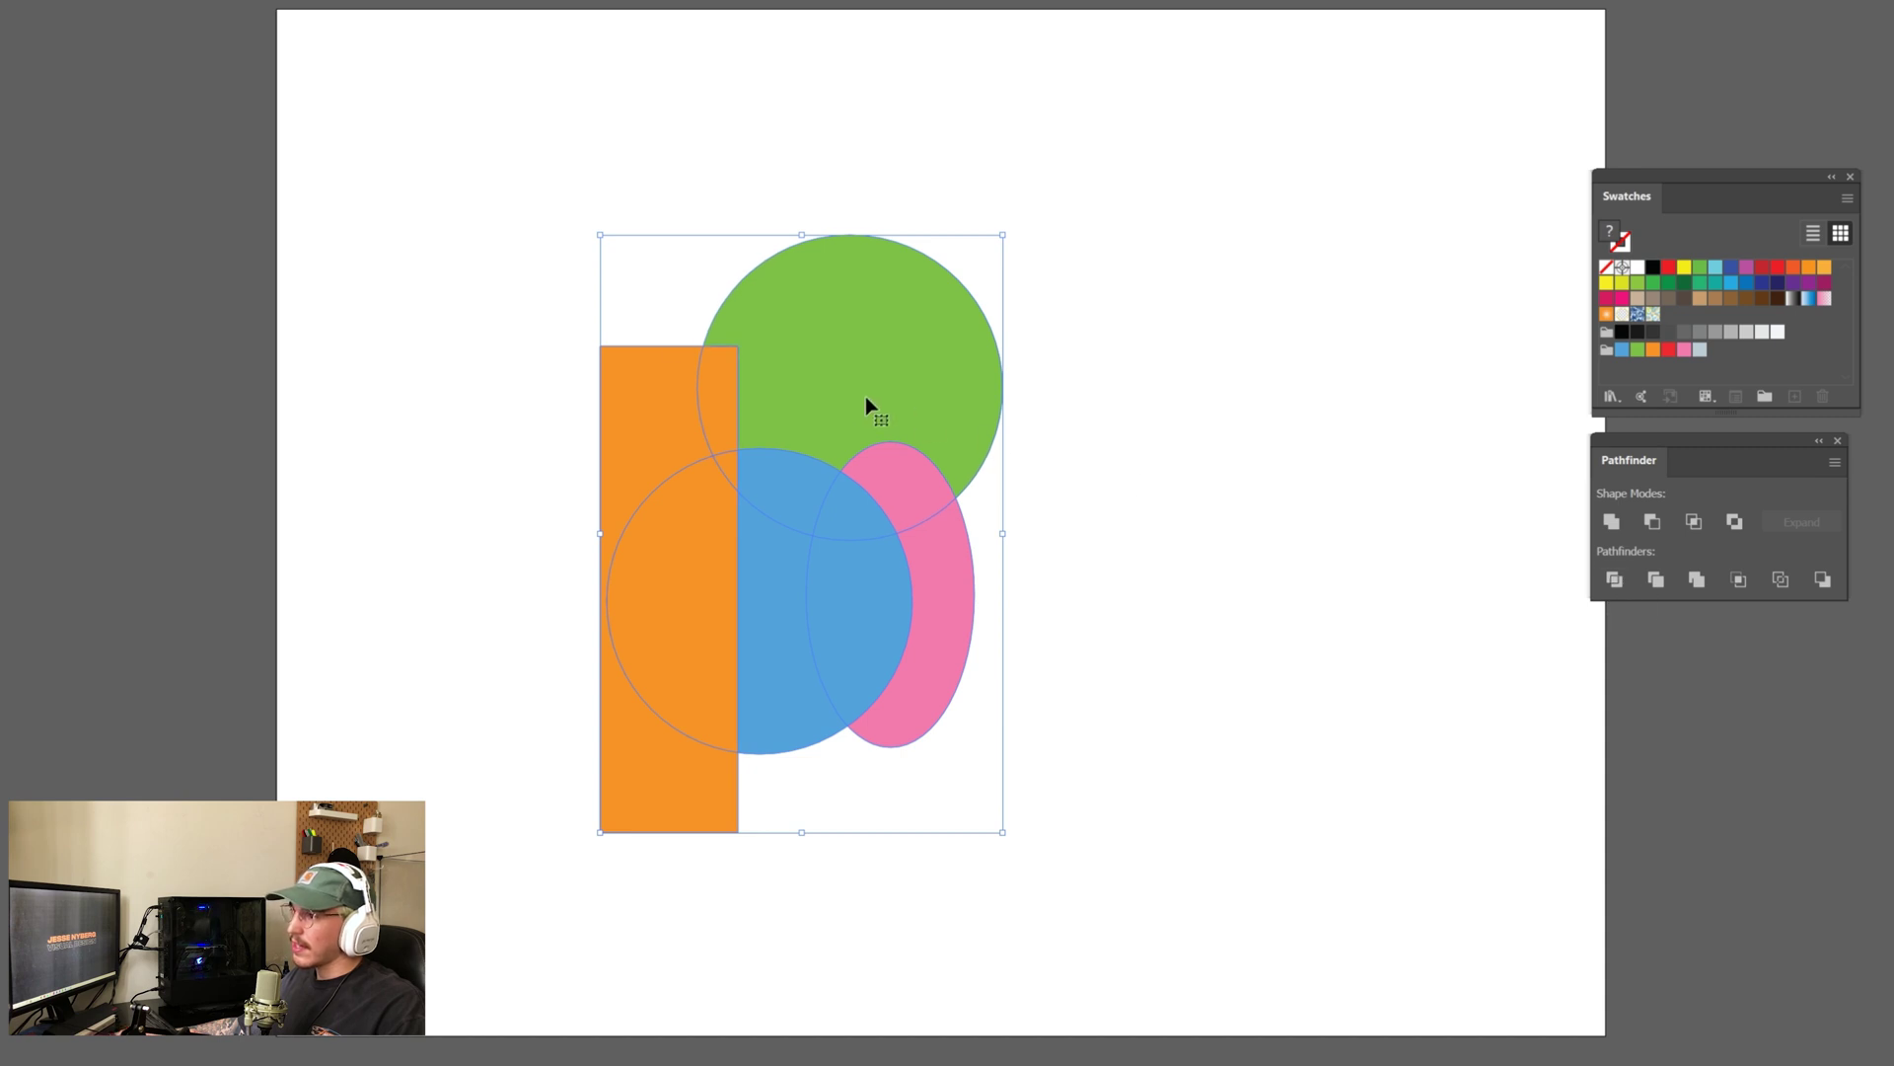
click(587, 276)
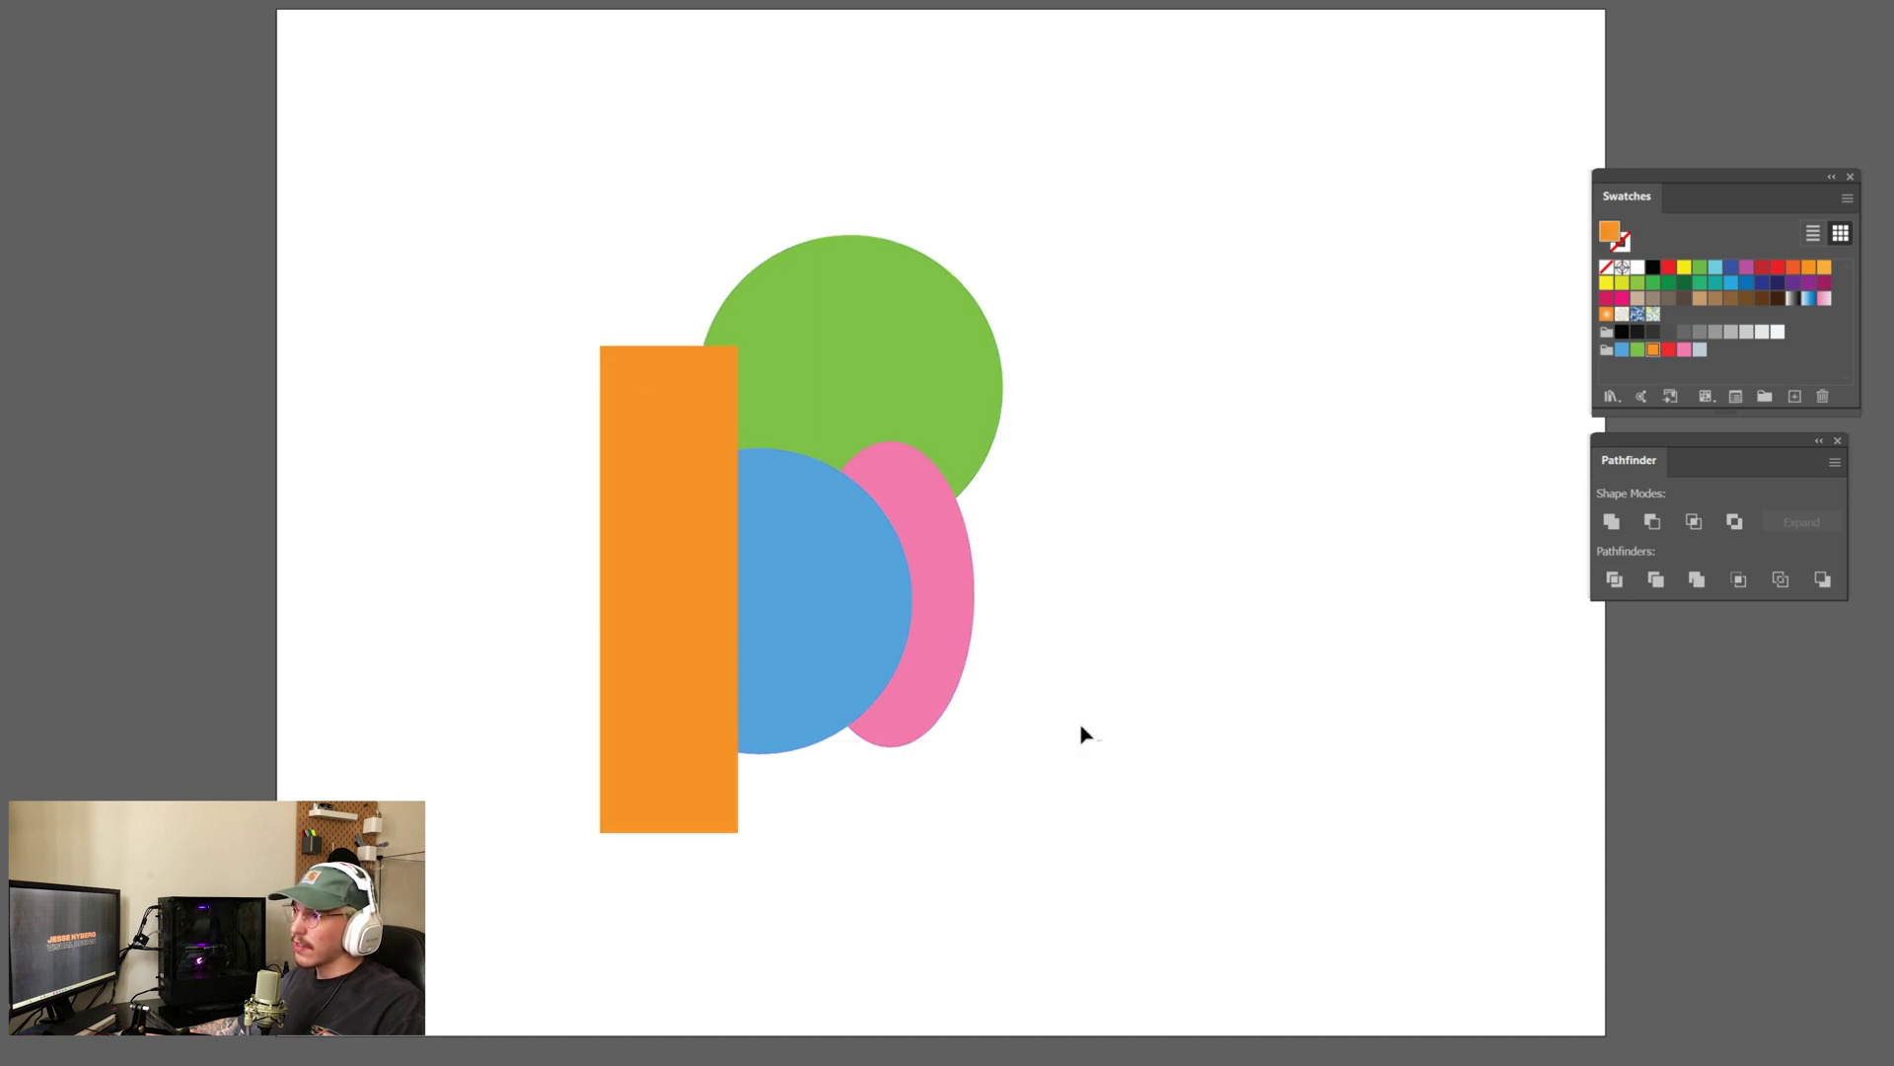
Ungroup the divided artwork and check its pieces in outline view.
key(ctrl+a)
click(194, 16)
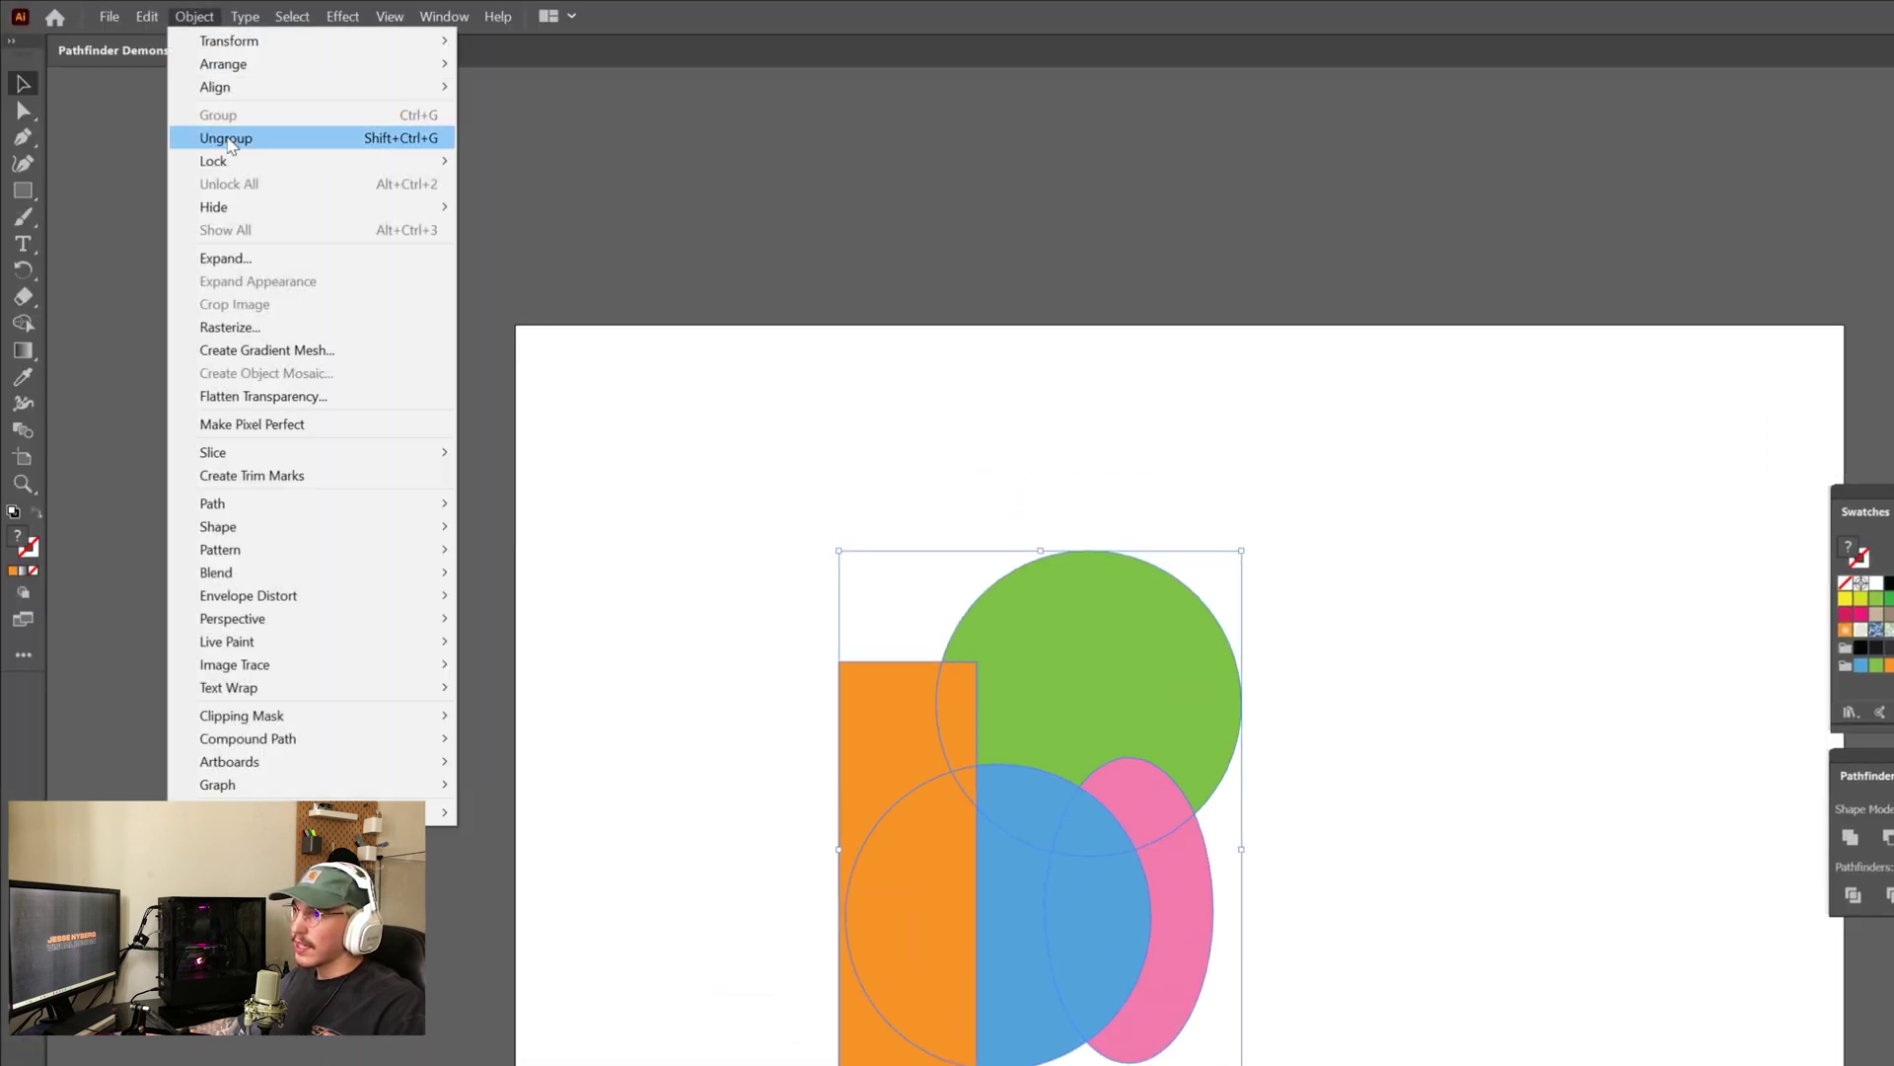
click(228, 138)
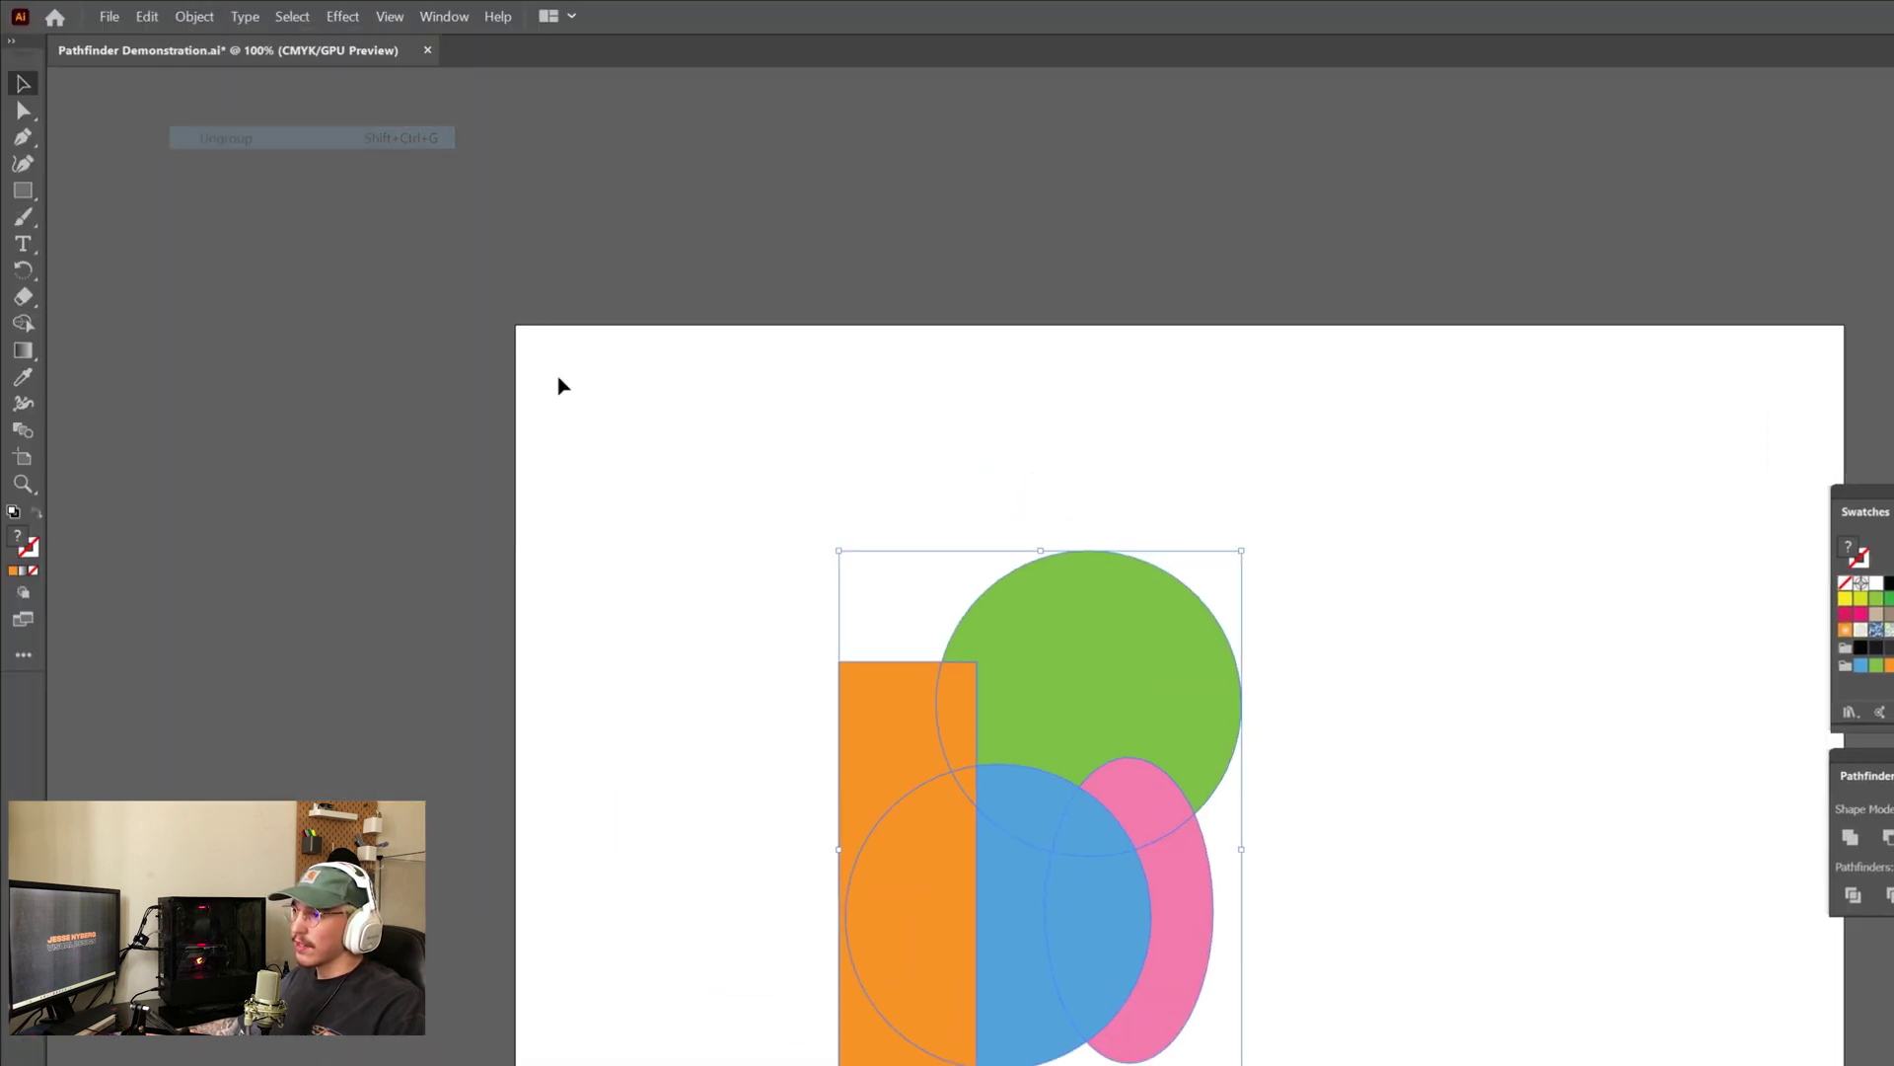
click(558, 385)
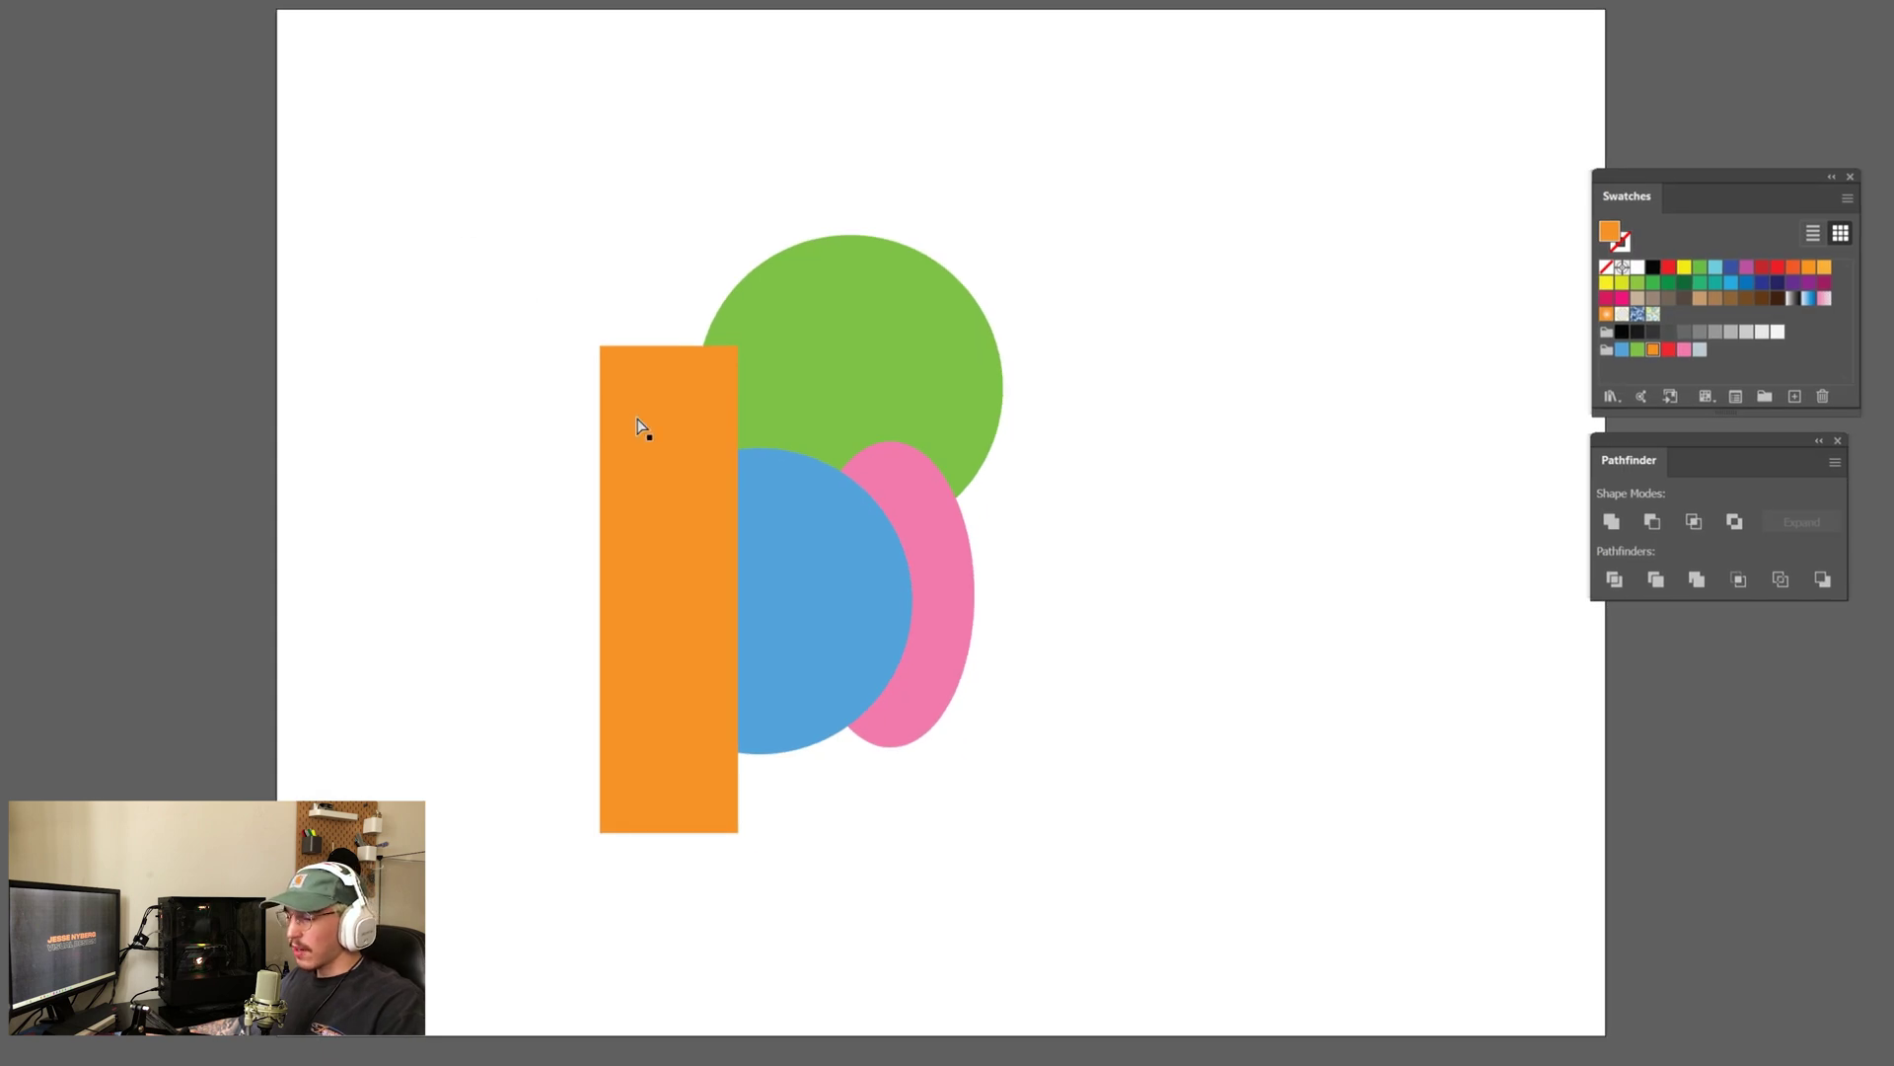
key(ctrl+y)
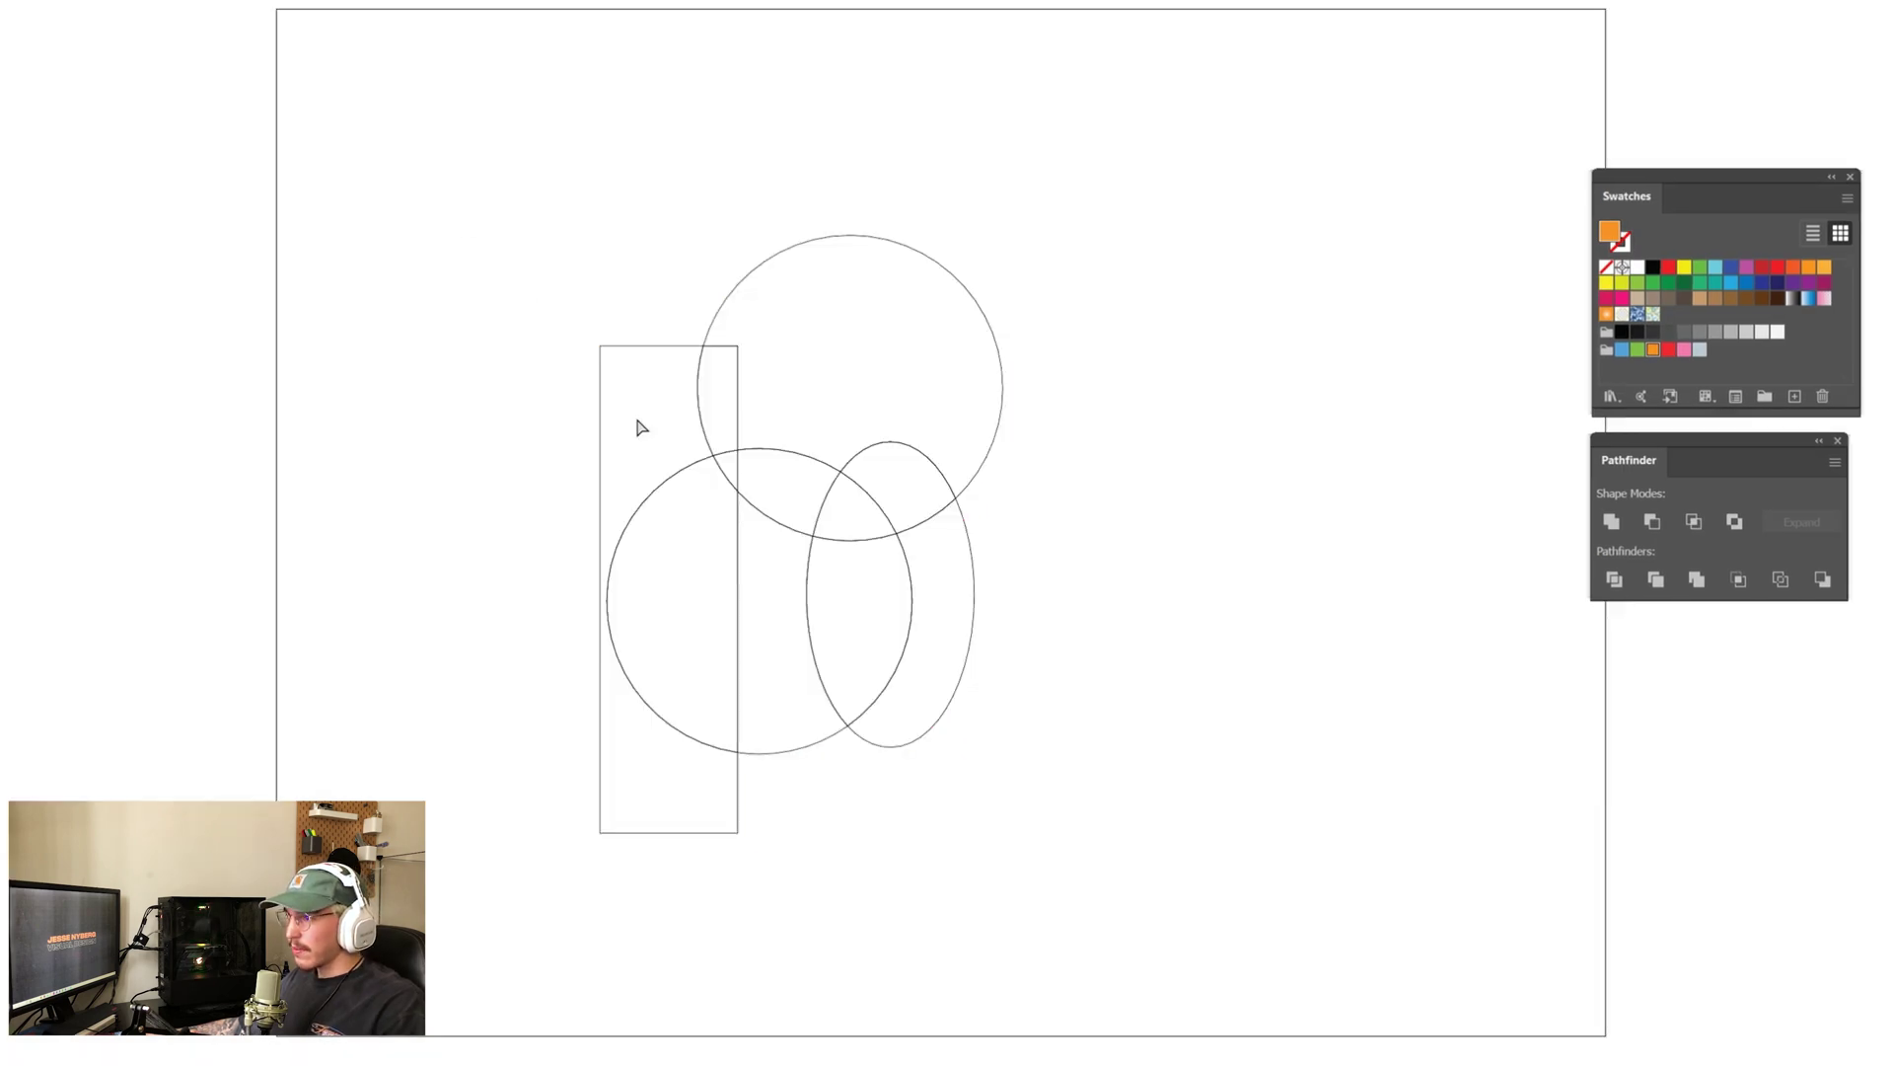
key(ctrl+y)
Pull the divided orange, blue, green and pink pieces apart across the artboard so each cut shape stands alone.
drag(639, 423, 534, 349)
drag(691, 566, 692, 881)
drag(804, 666, 1014, 913)
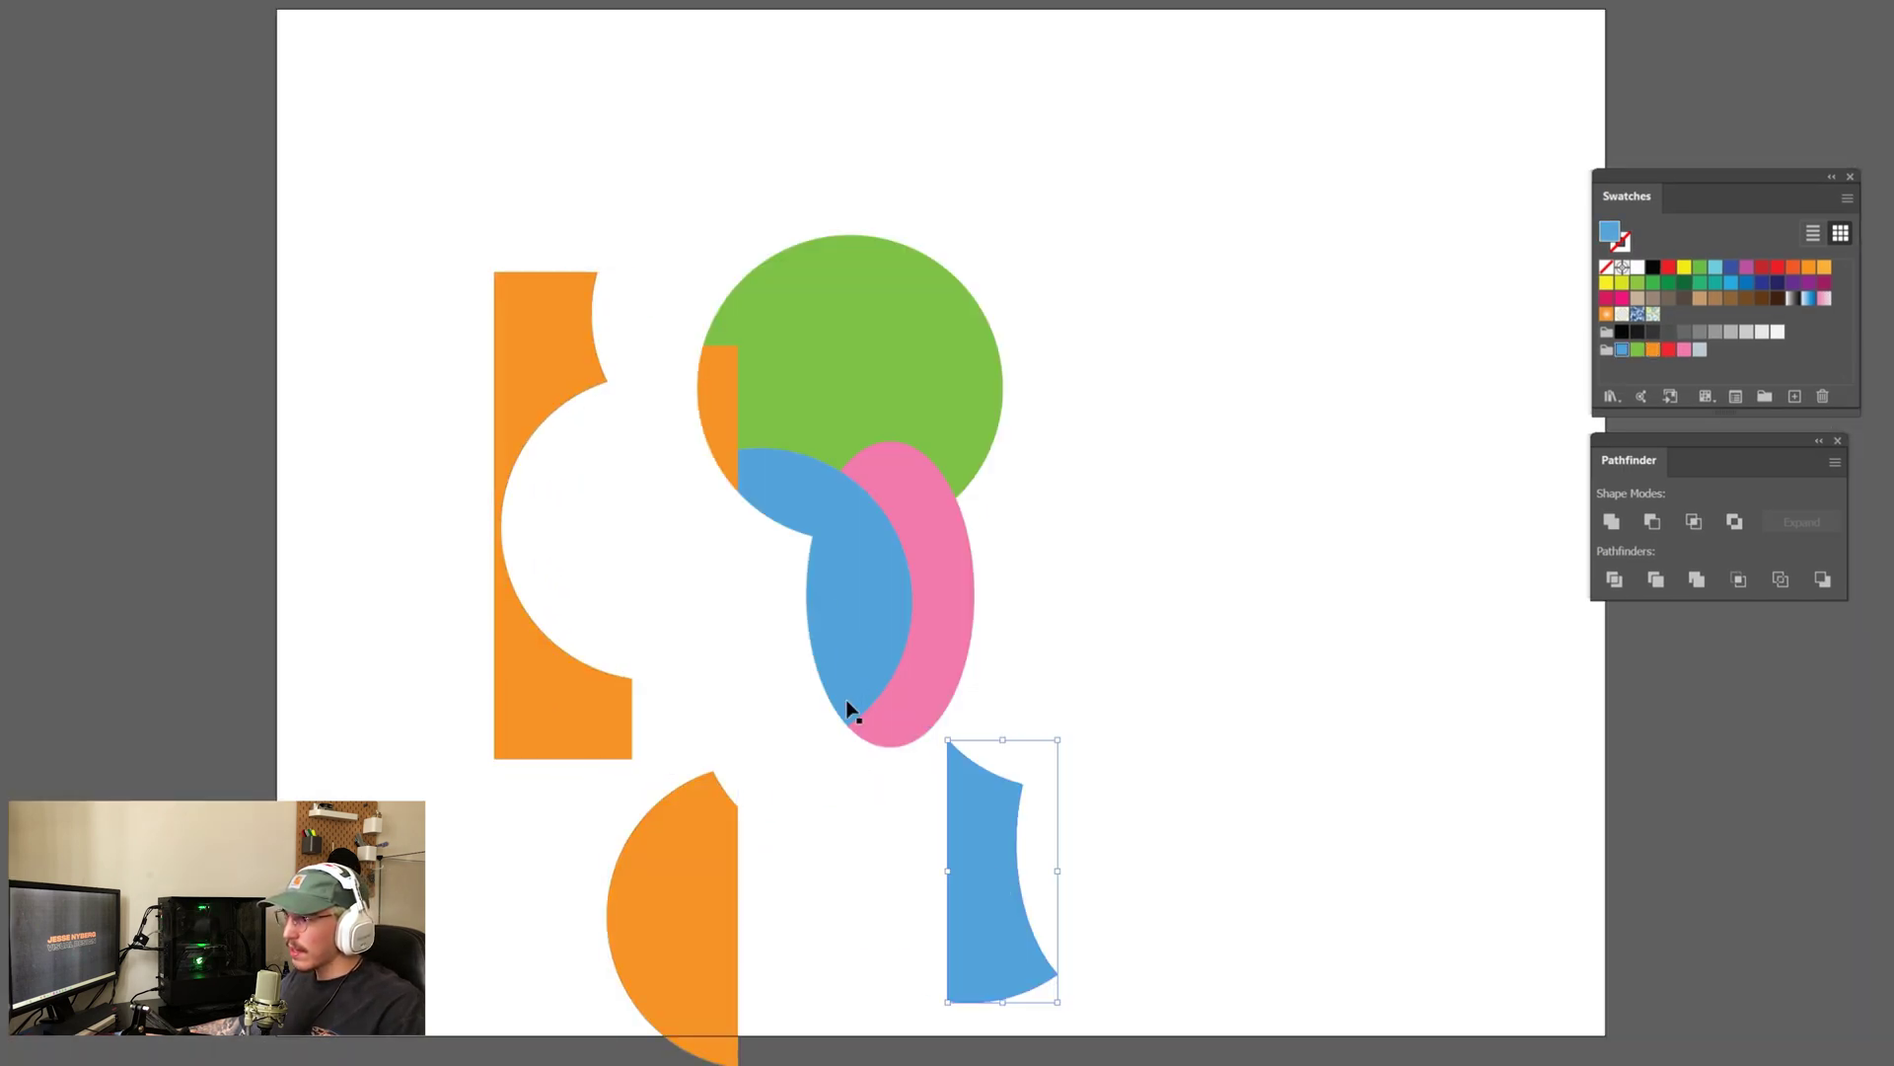
drag(710, 425, 613, 481)
drag(888, 345, 1062, 297)
drag(885, 530, 728, 635)
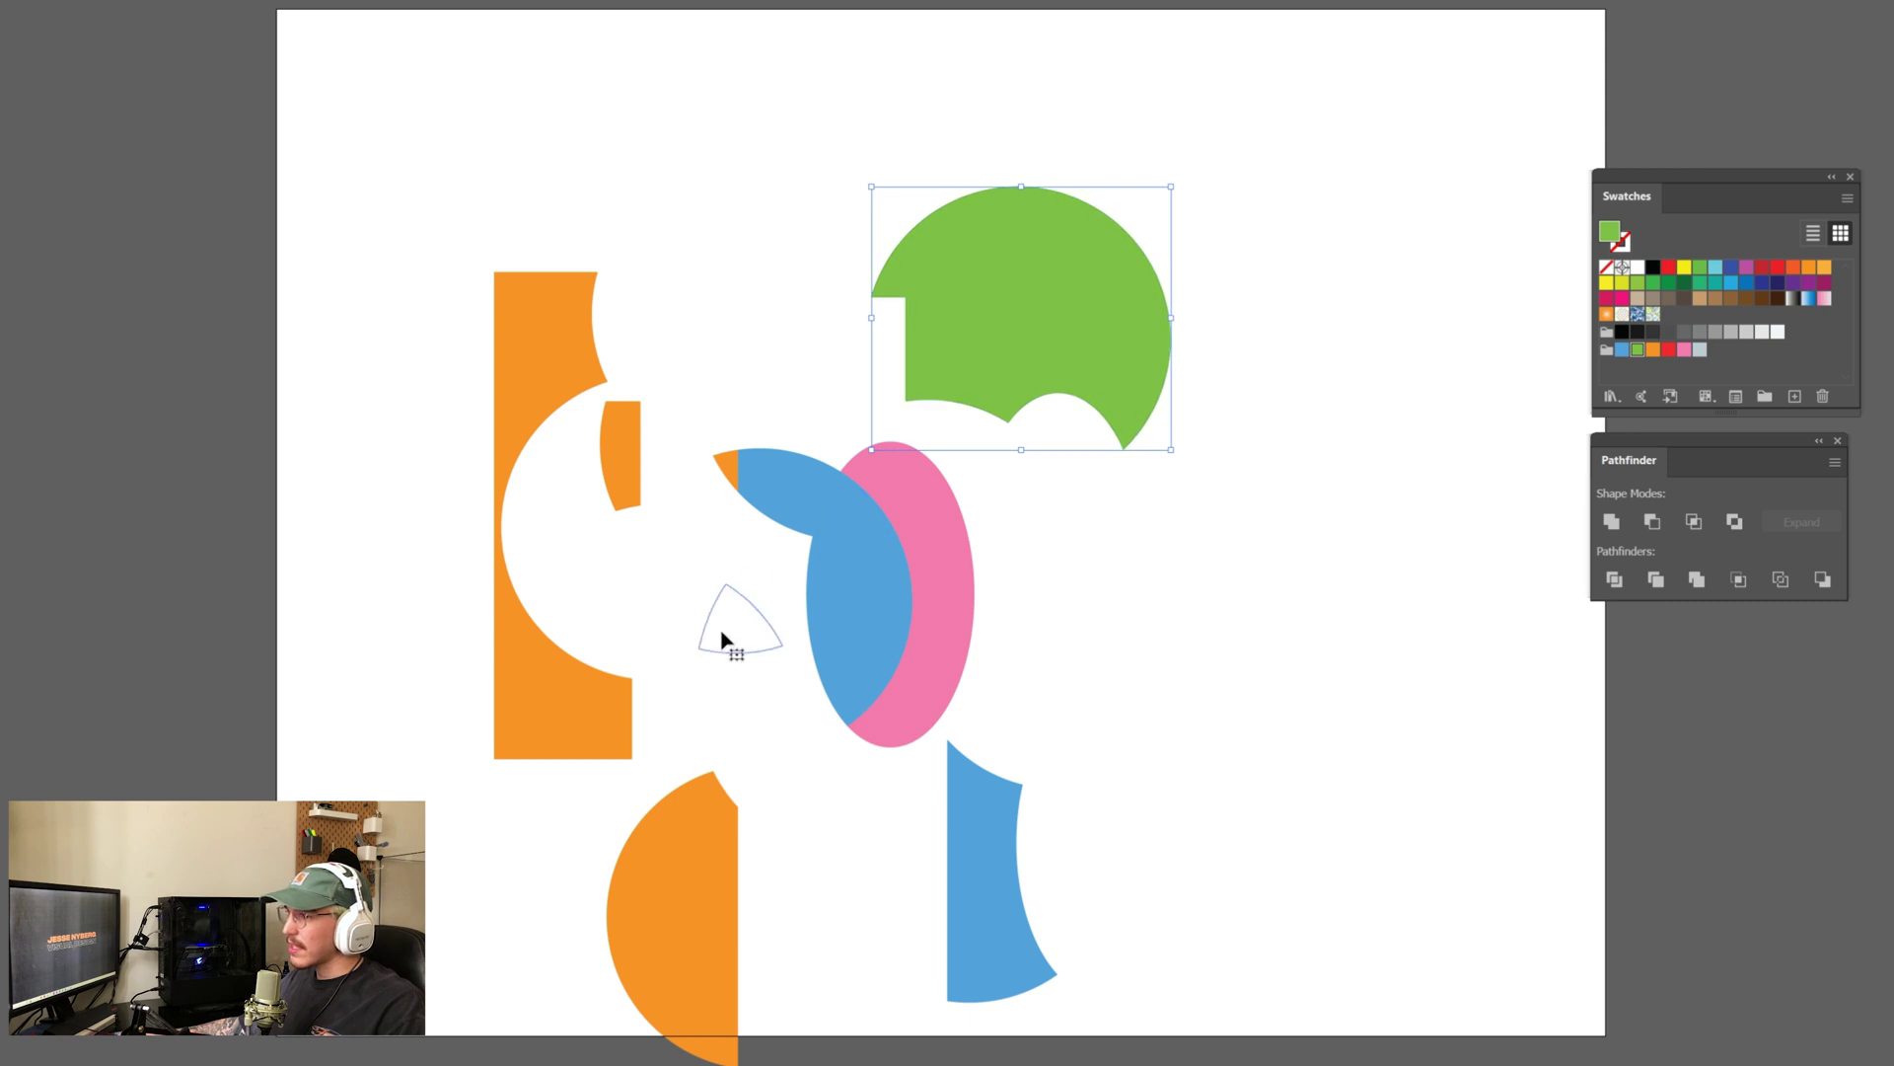
drag(871, 635, 773, 703)
drag(939, 656, 1136, 685)
drag(804, 489, 842, 418)
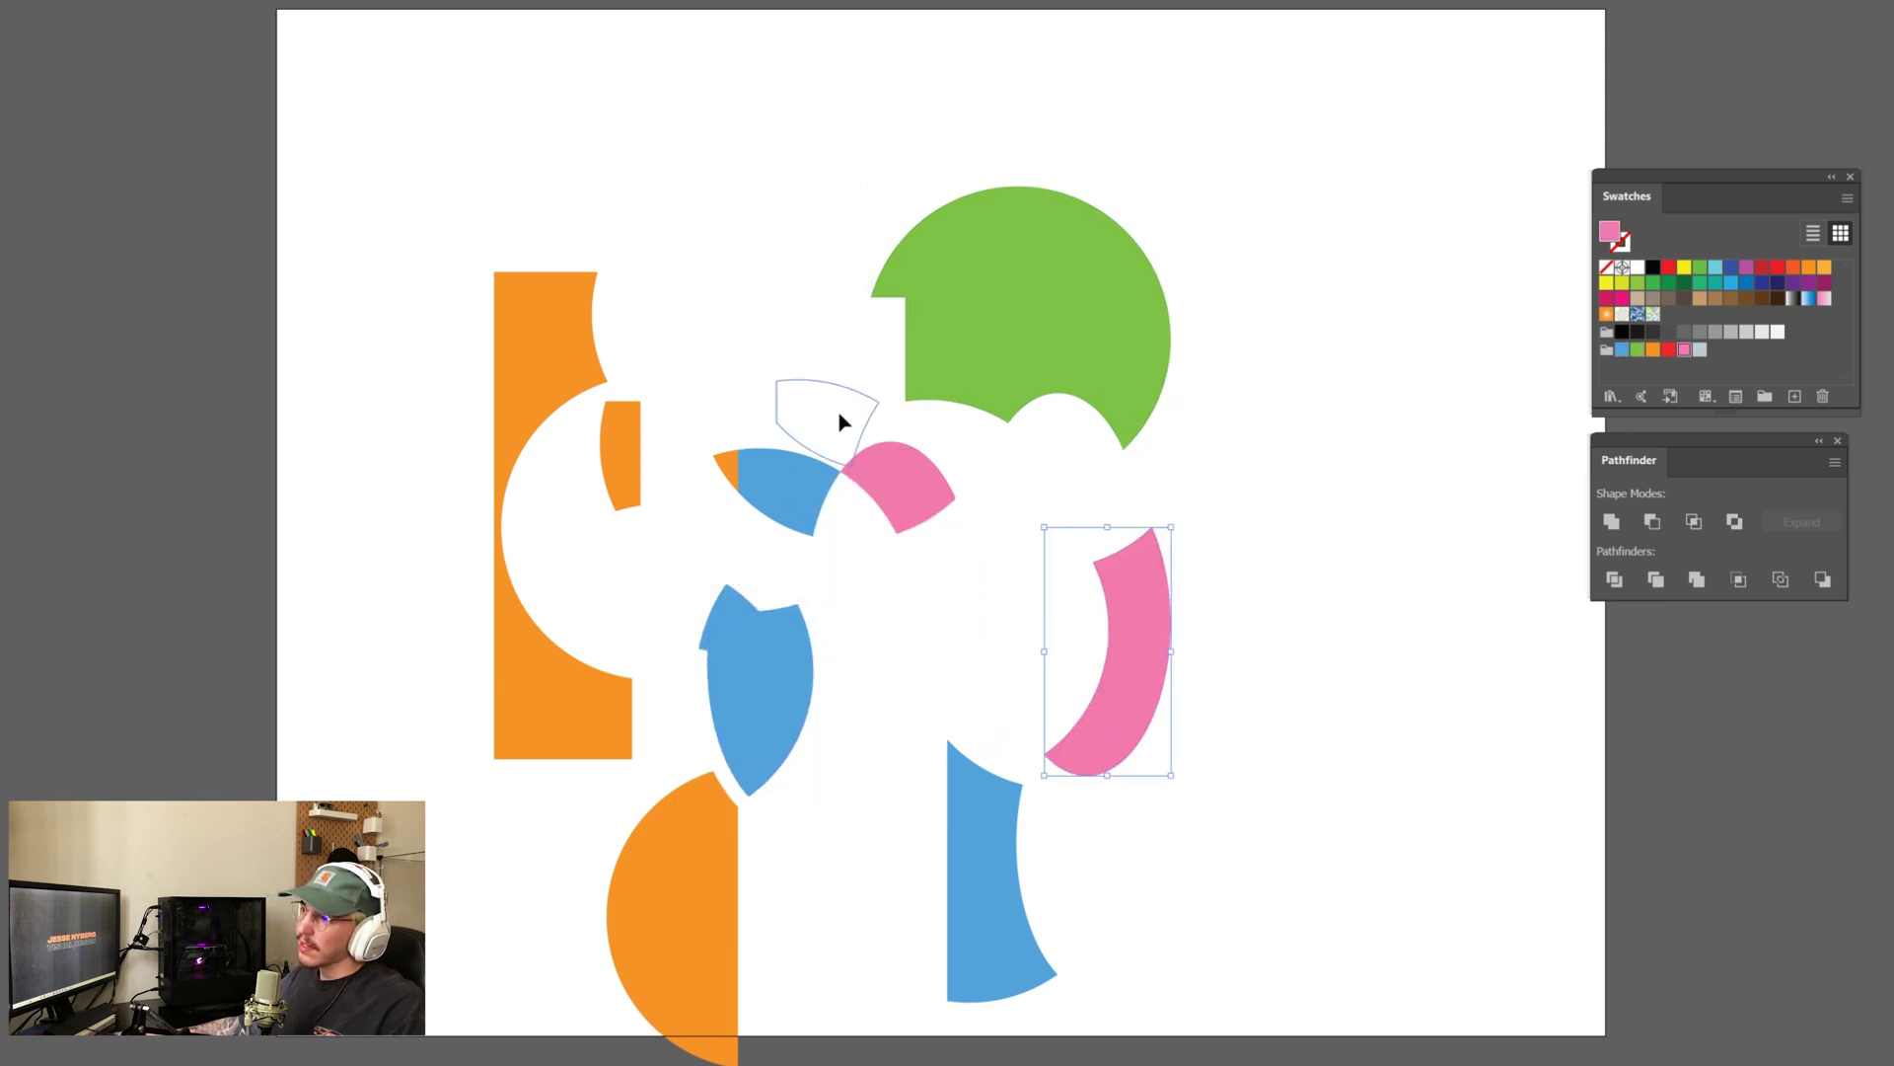
drag(730, 484, 695, 439)
click(932, 804)
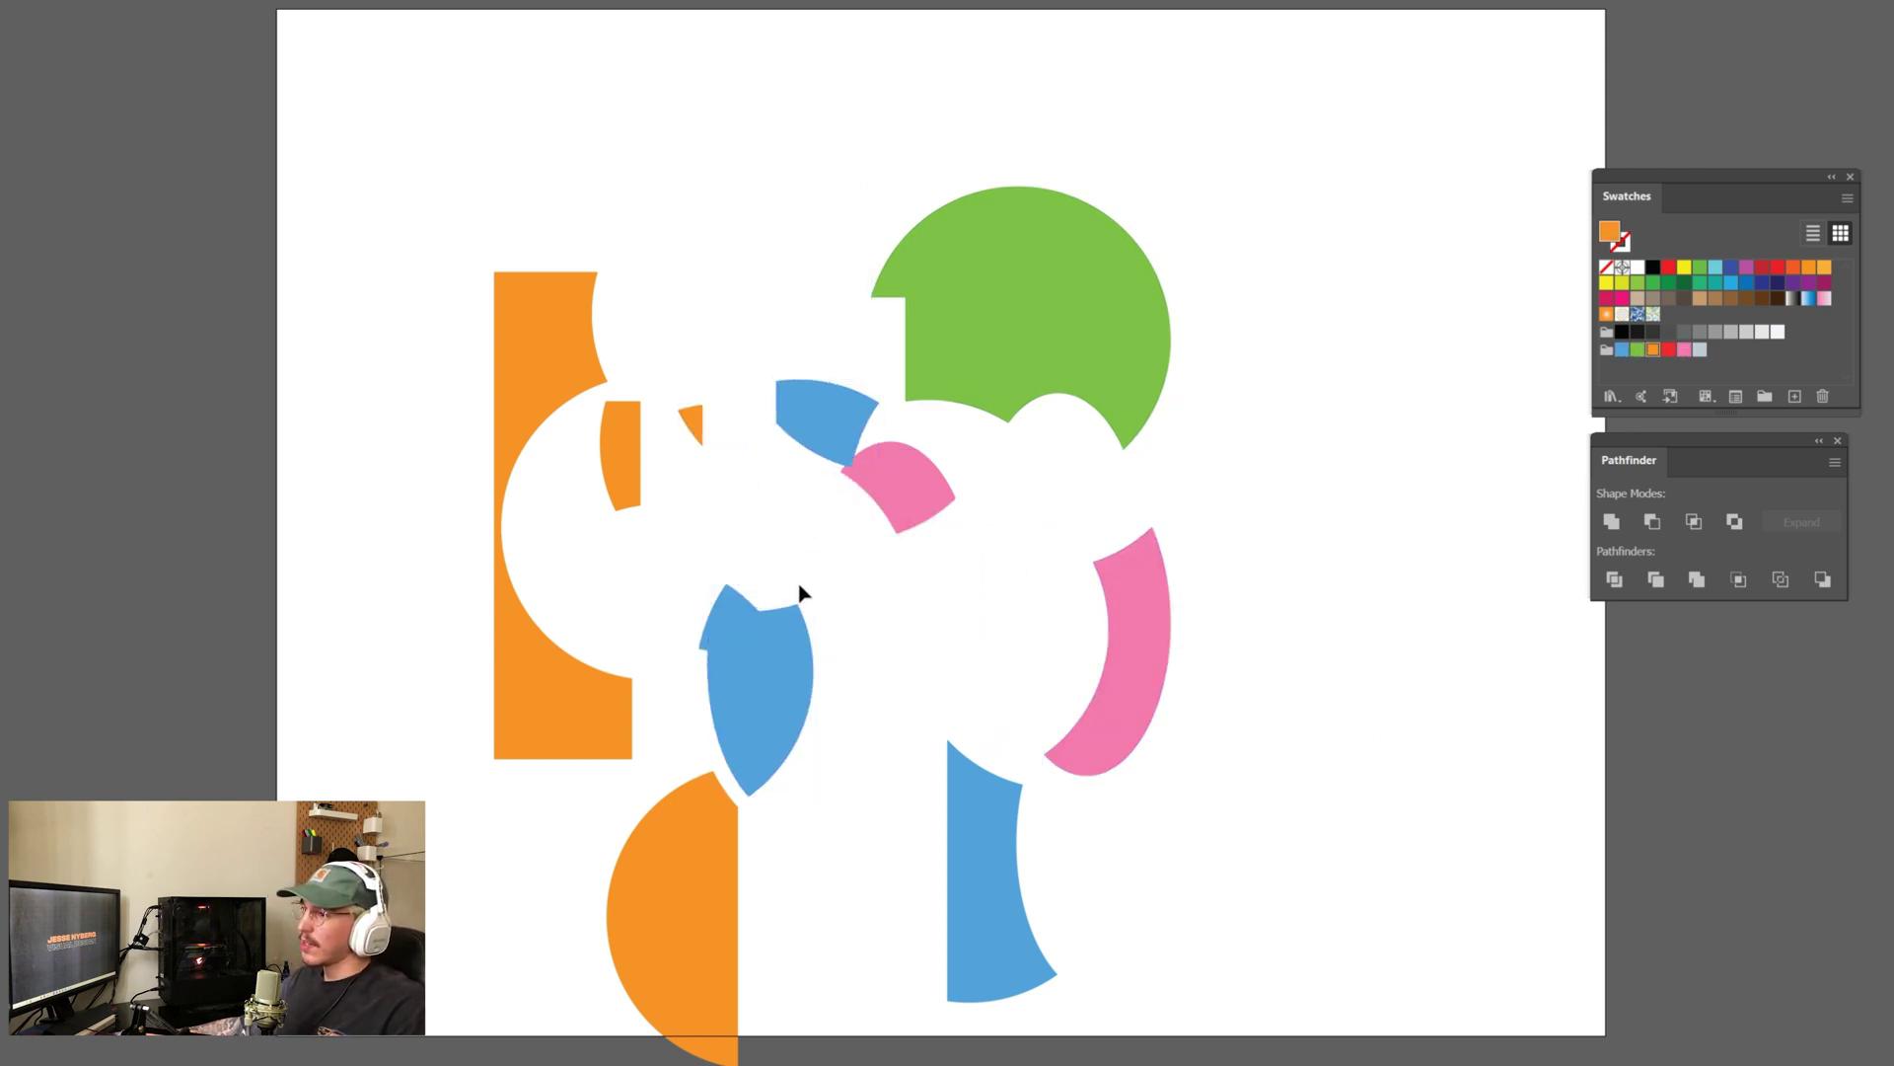
drag(731, 622, 717, 556)
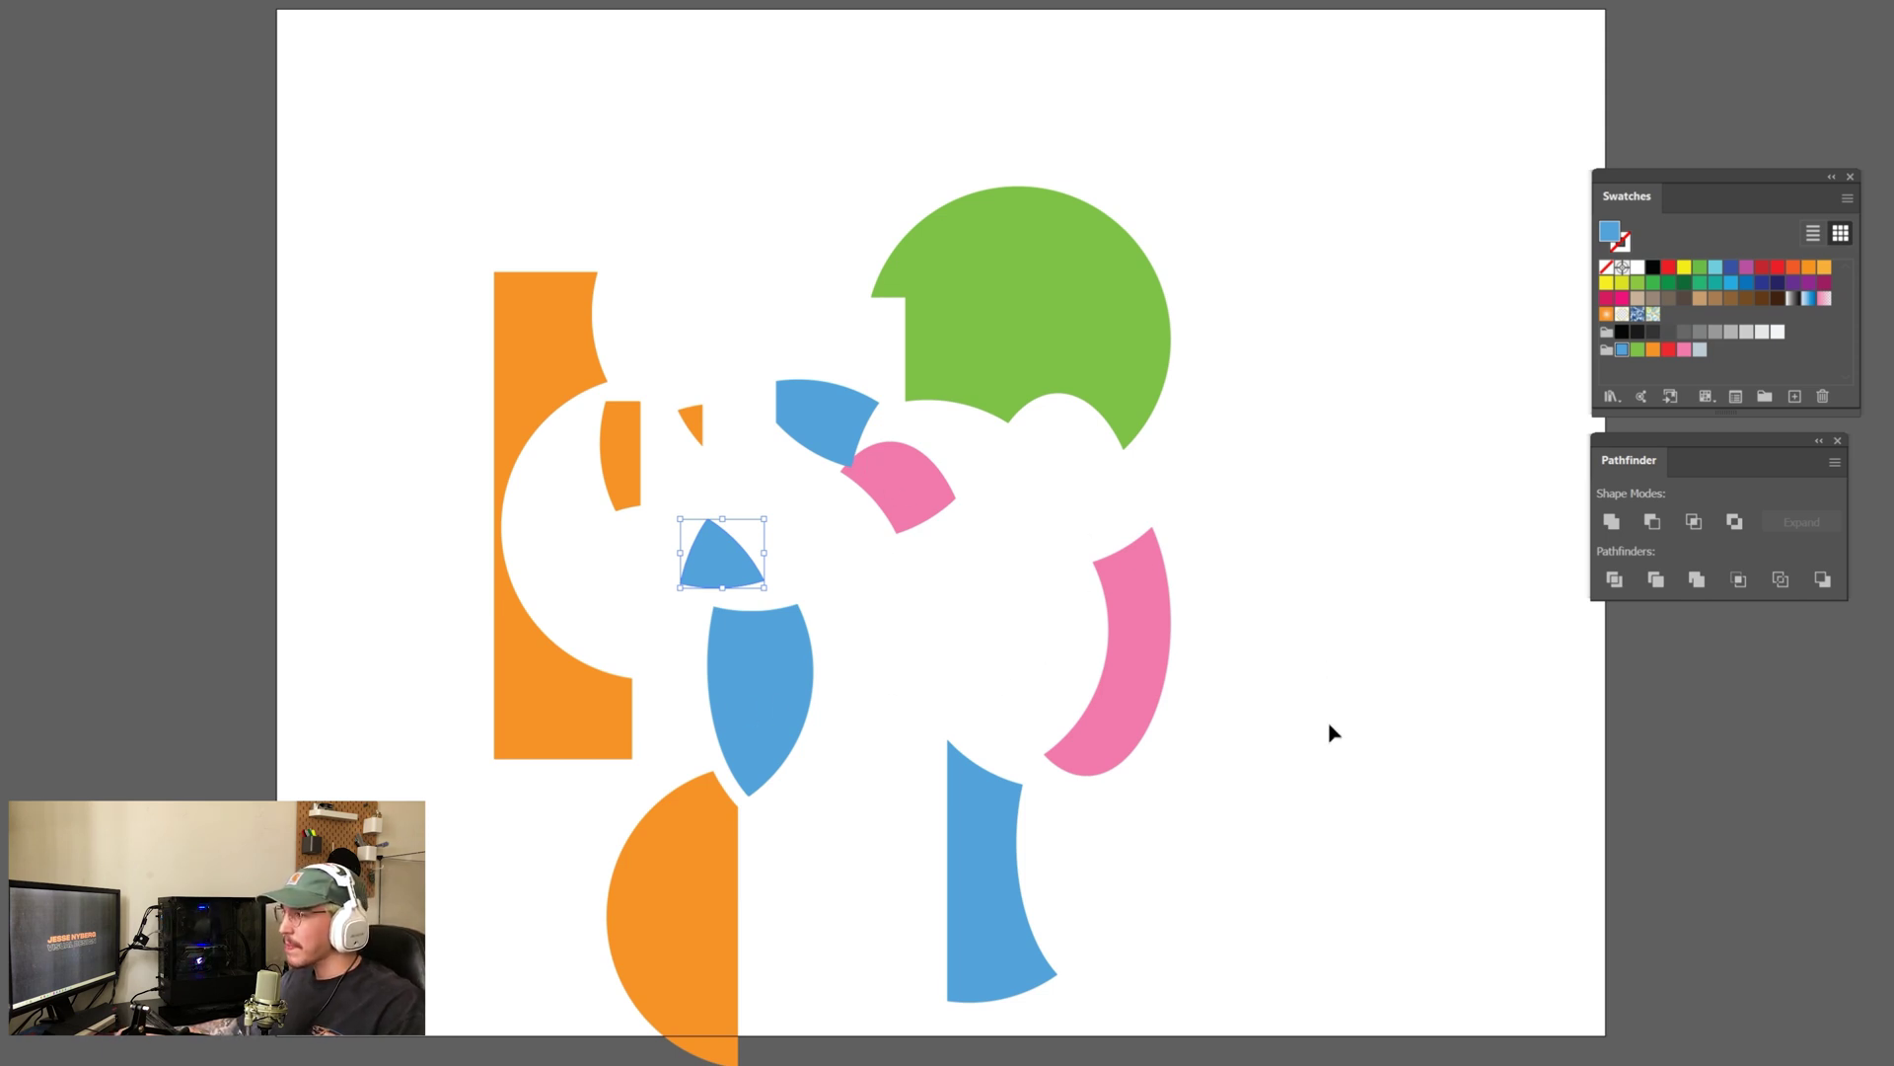
drag(1093, 317, 1191, 292)
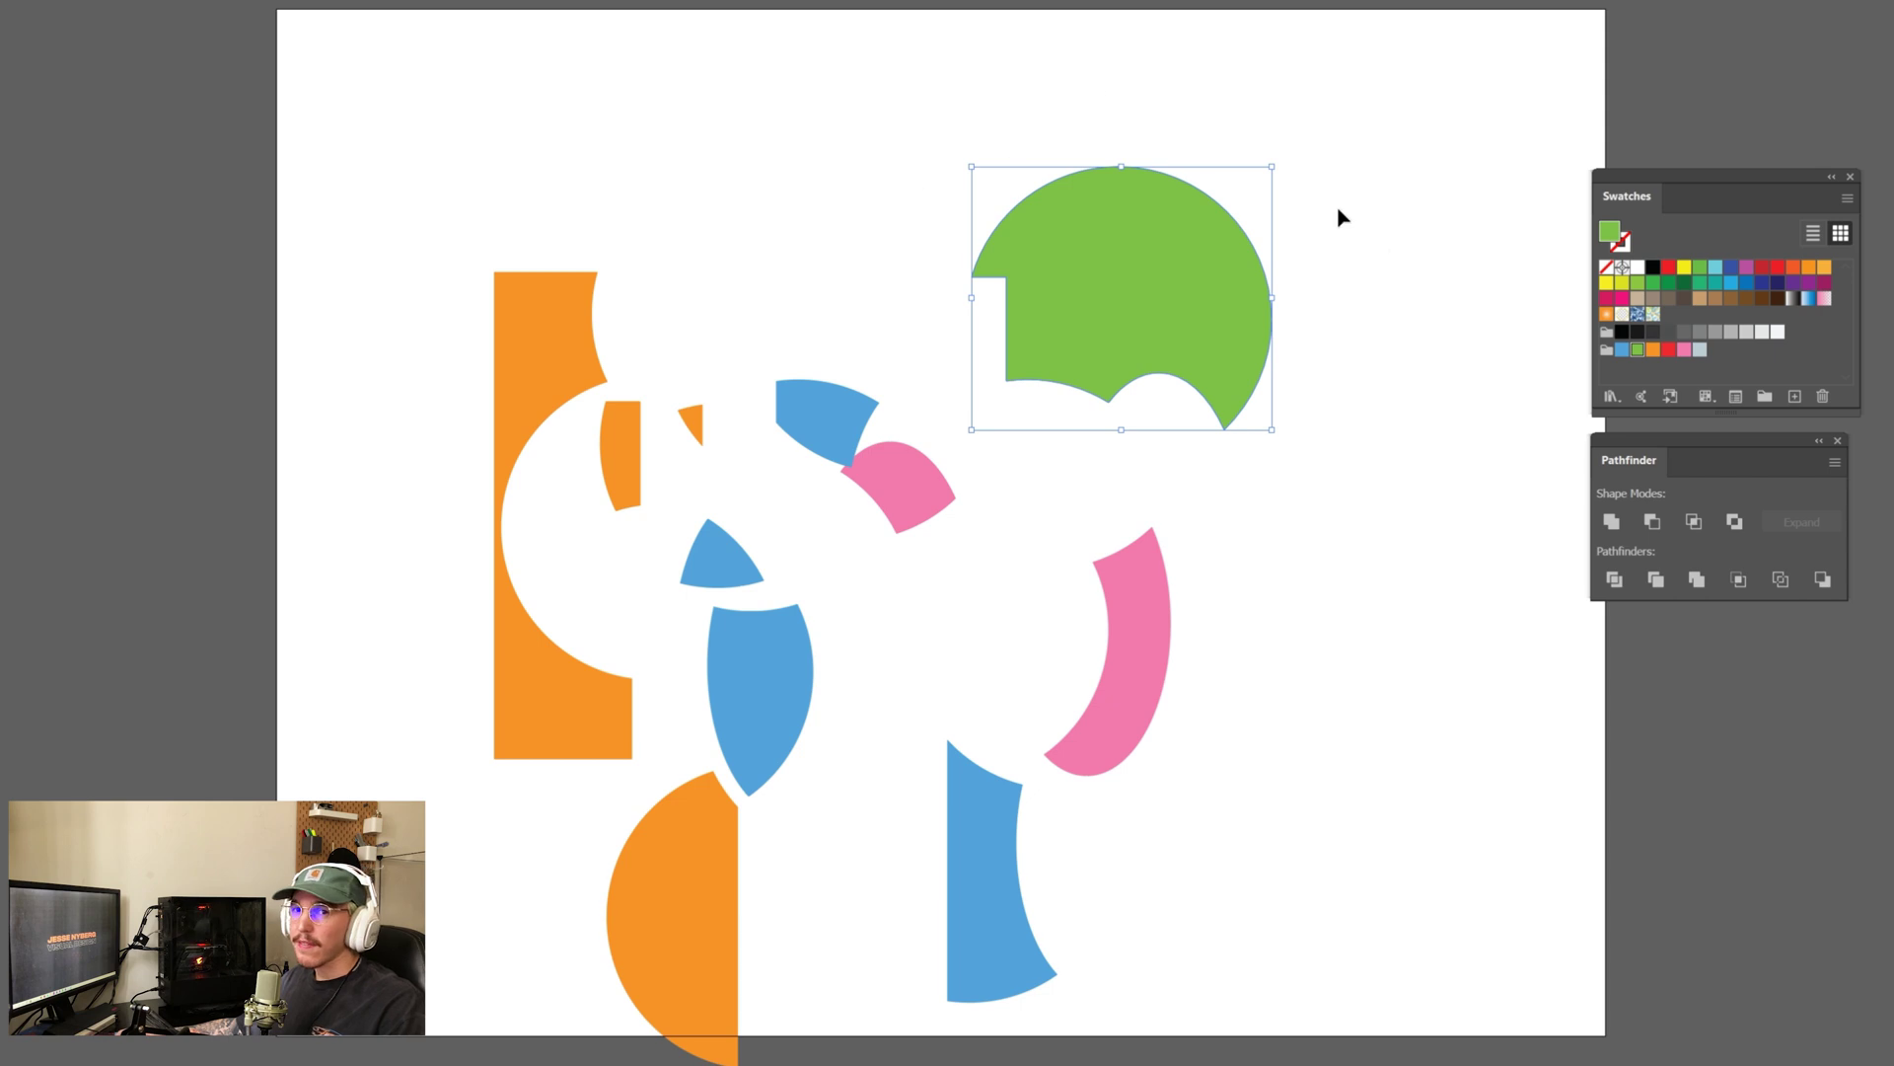
click(1435, 912)
Delete all the divided pieces and draw a green circle about 2.75 in wide on the artboard.
drag(1421, 1021, 392, 153)
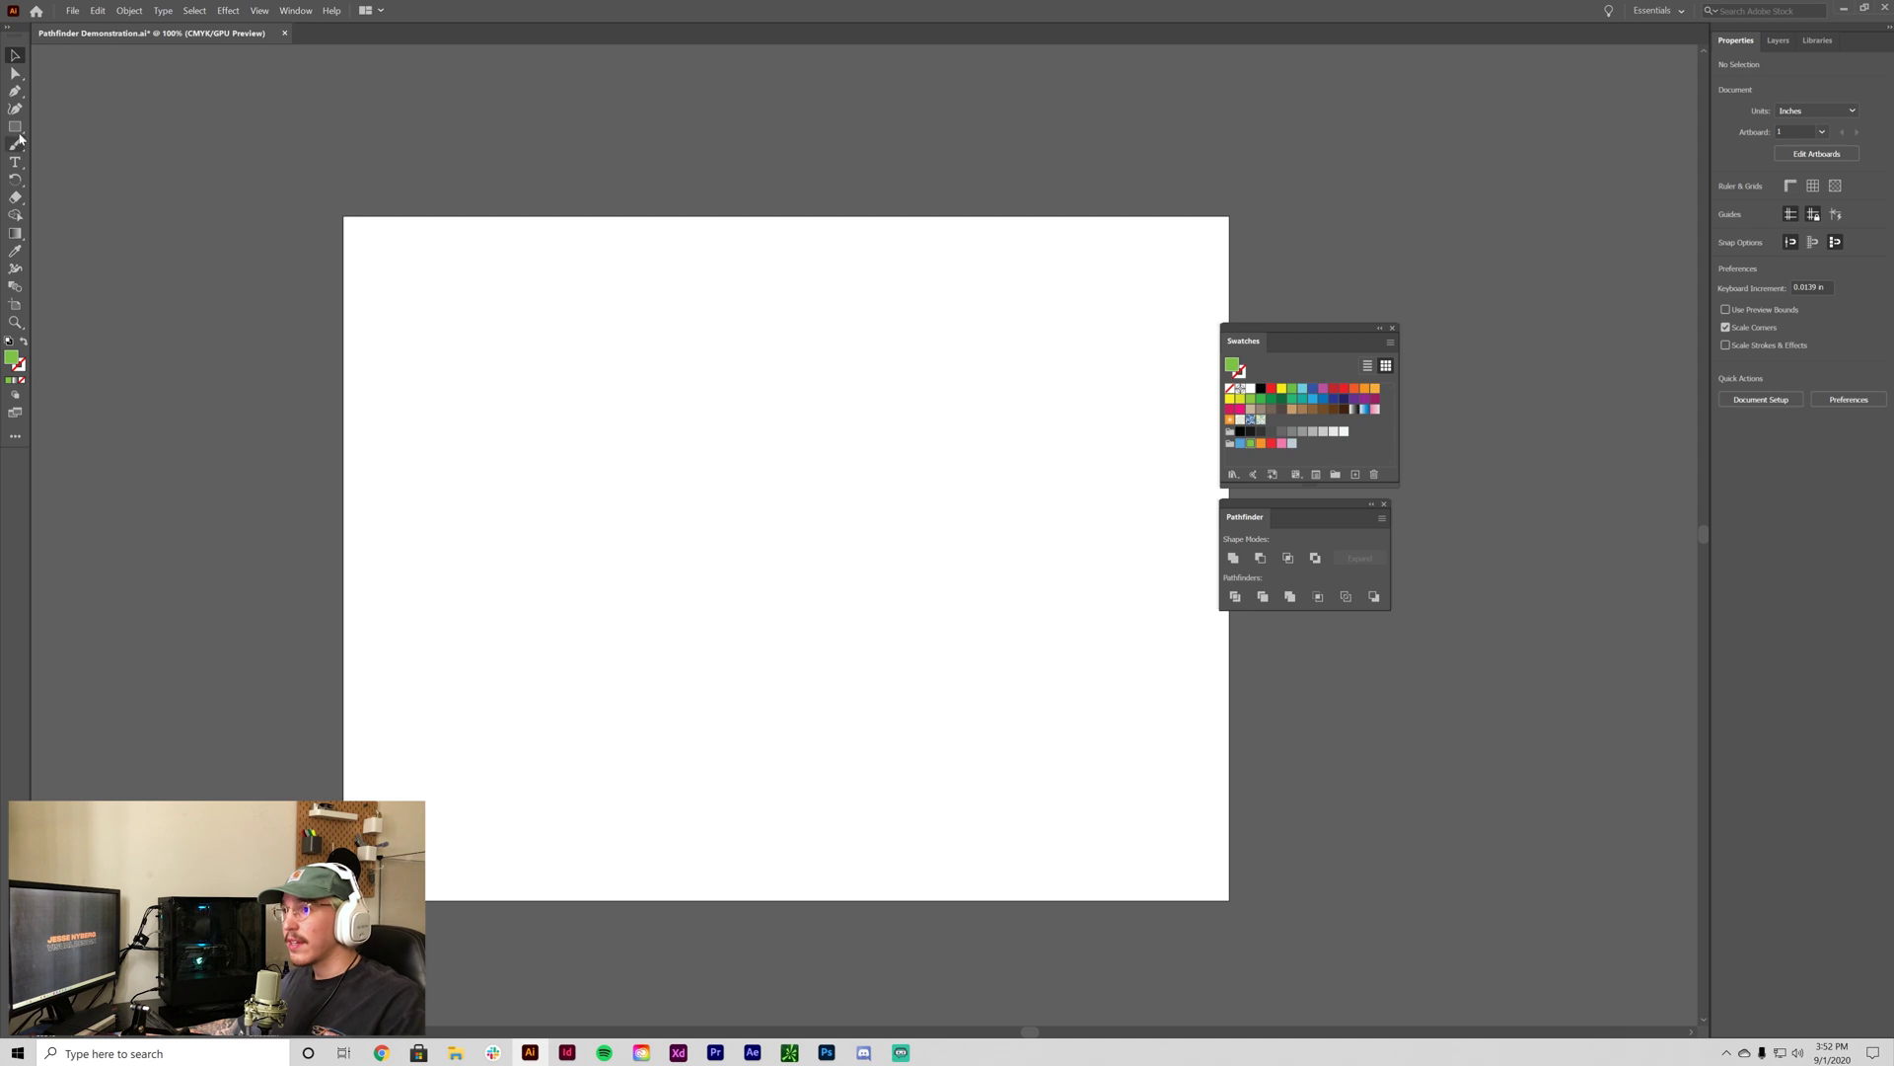
drag(15, 127, 79, 156)
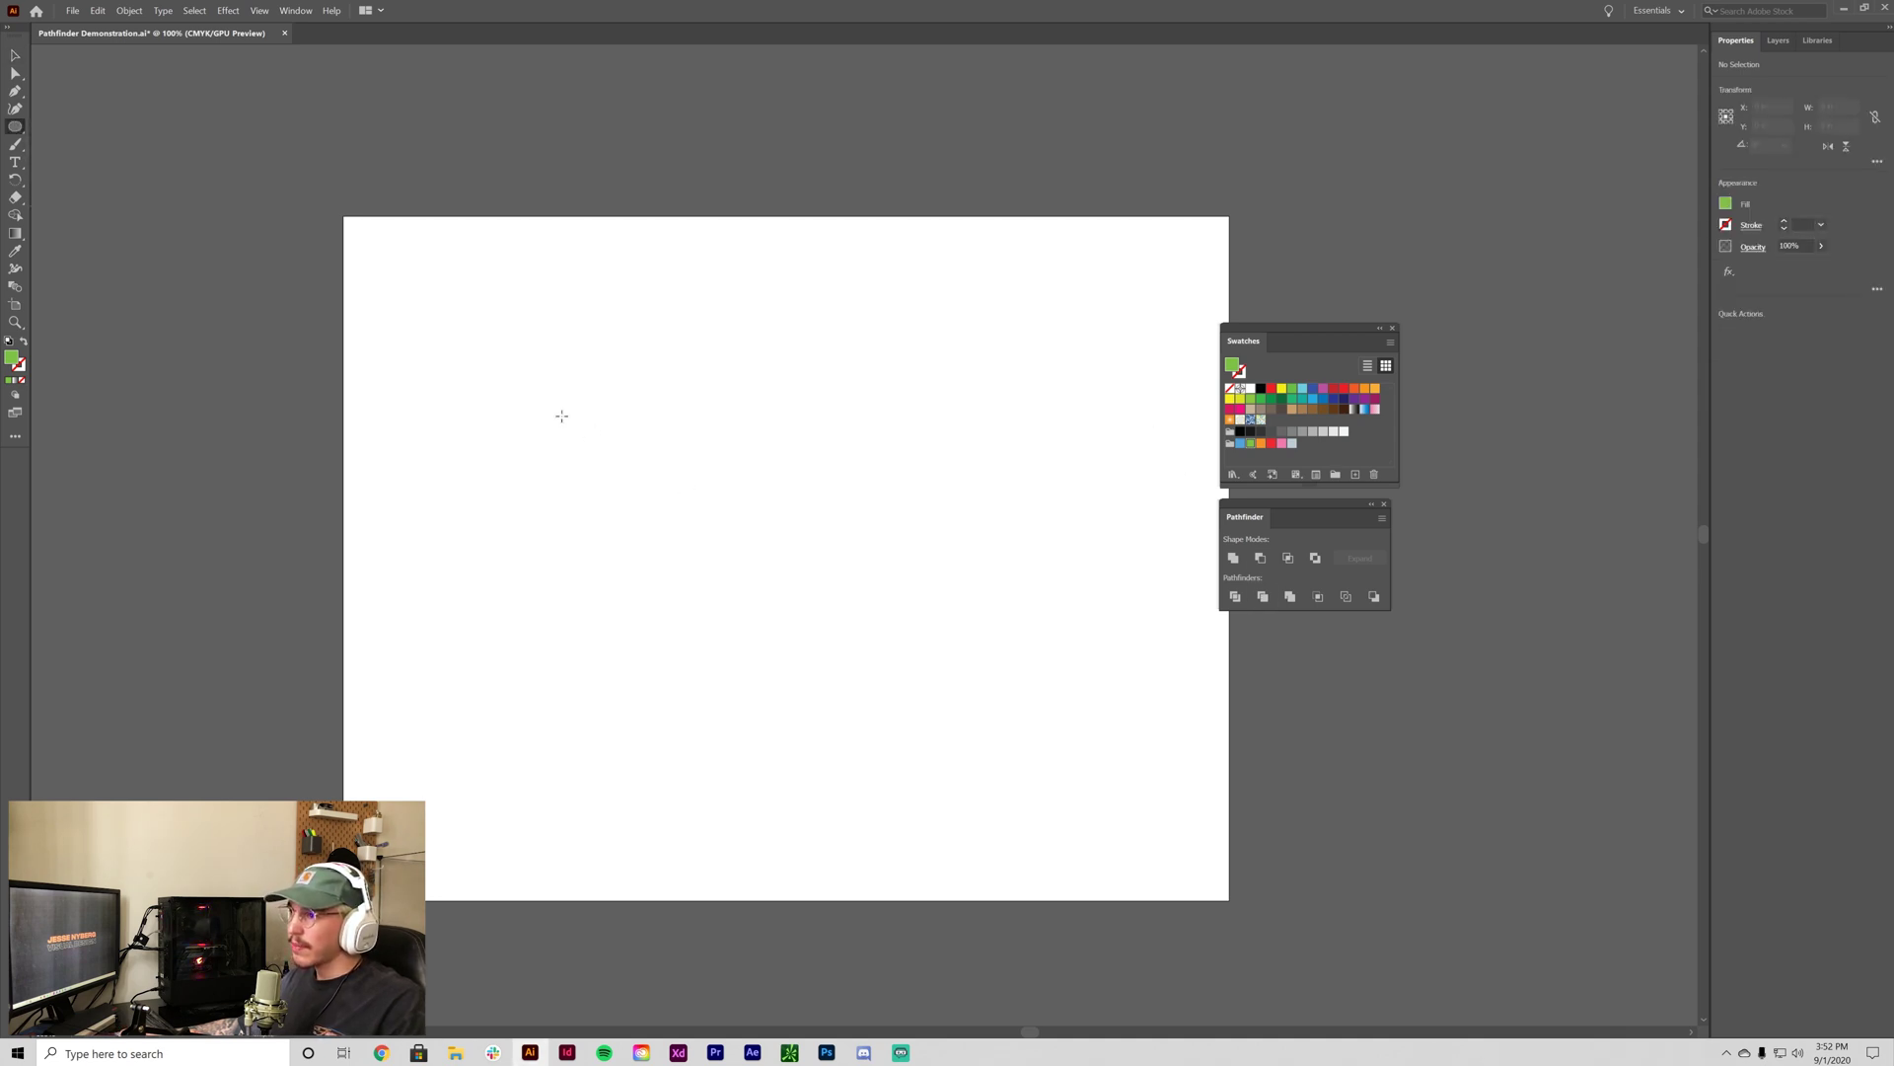
drag(561, 415, 784, 639)
click(16, 58)
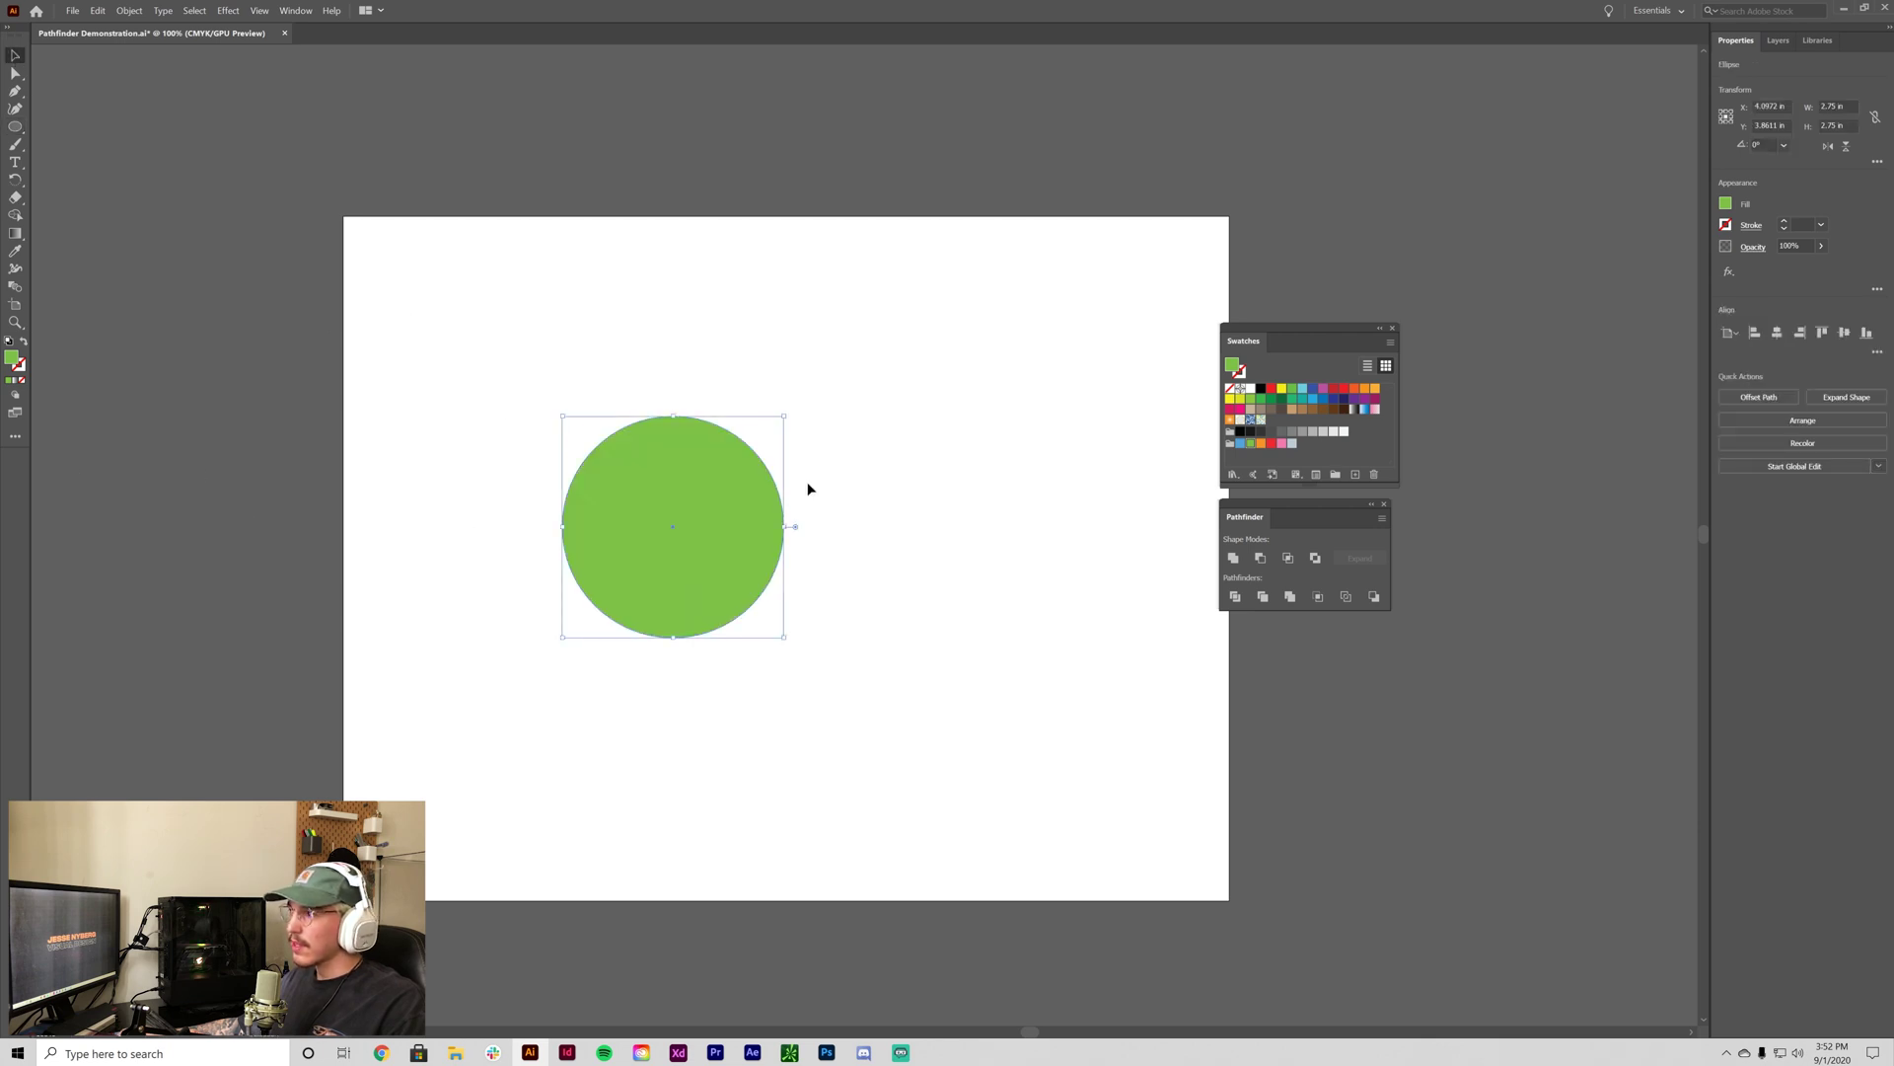
Fill the circle blue and place an overlapping duplicate to its upper right, filled orange.
click(1240, 444)
drag(704, 521, 819, 457)
click(1260, 444)
Apply the Trim pathfinder to the blue and orange circles and inspect the result in outline view.
drag(936, 628, 535, 441)
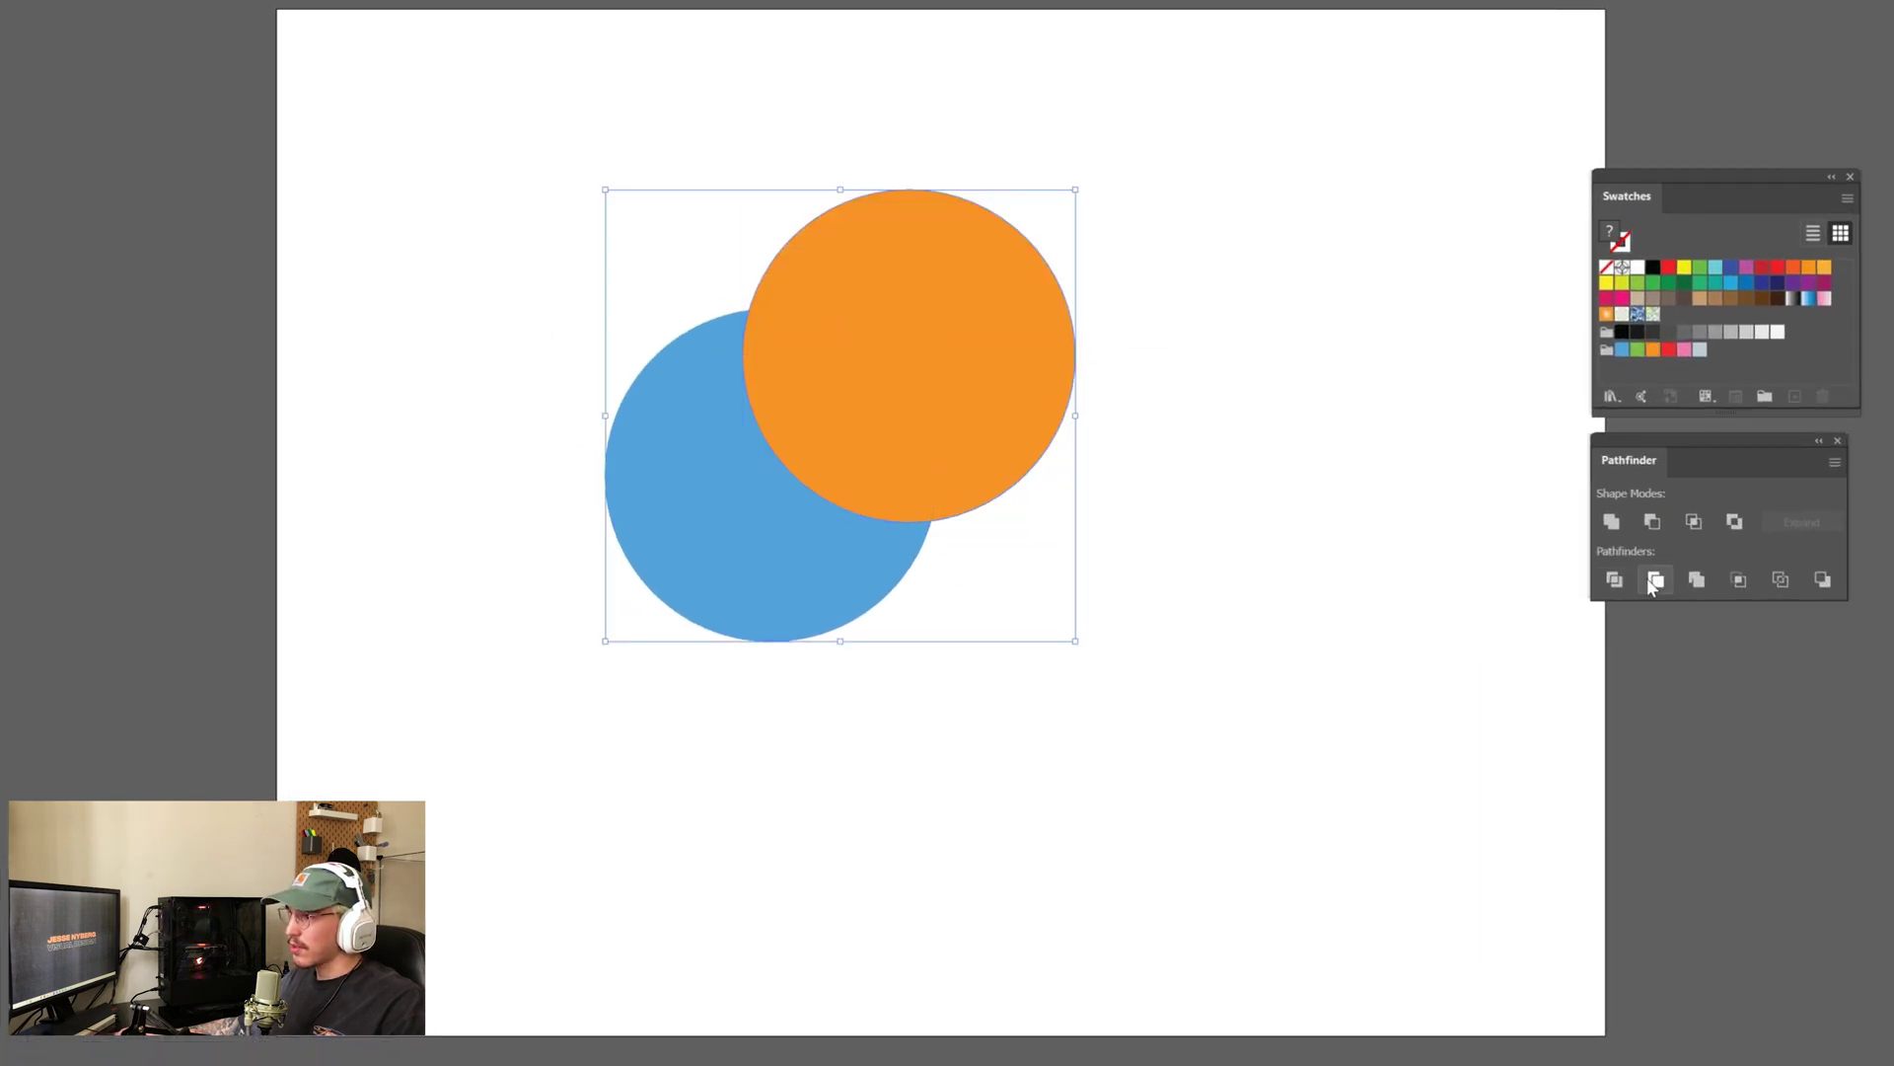
click(1288, 574)
key(ctrl+y)
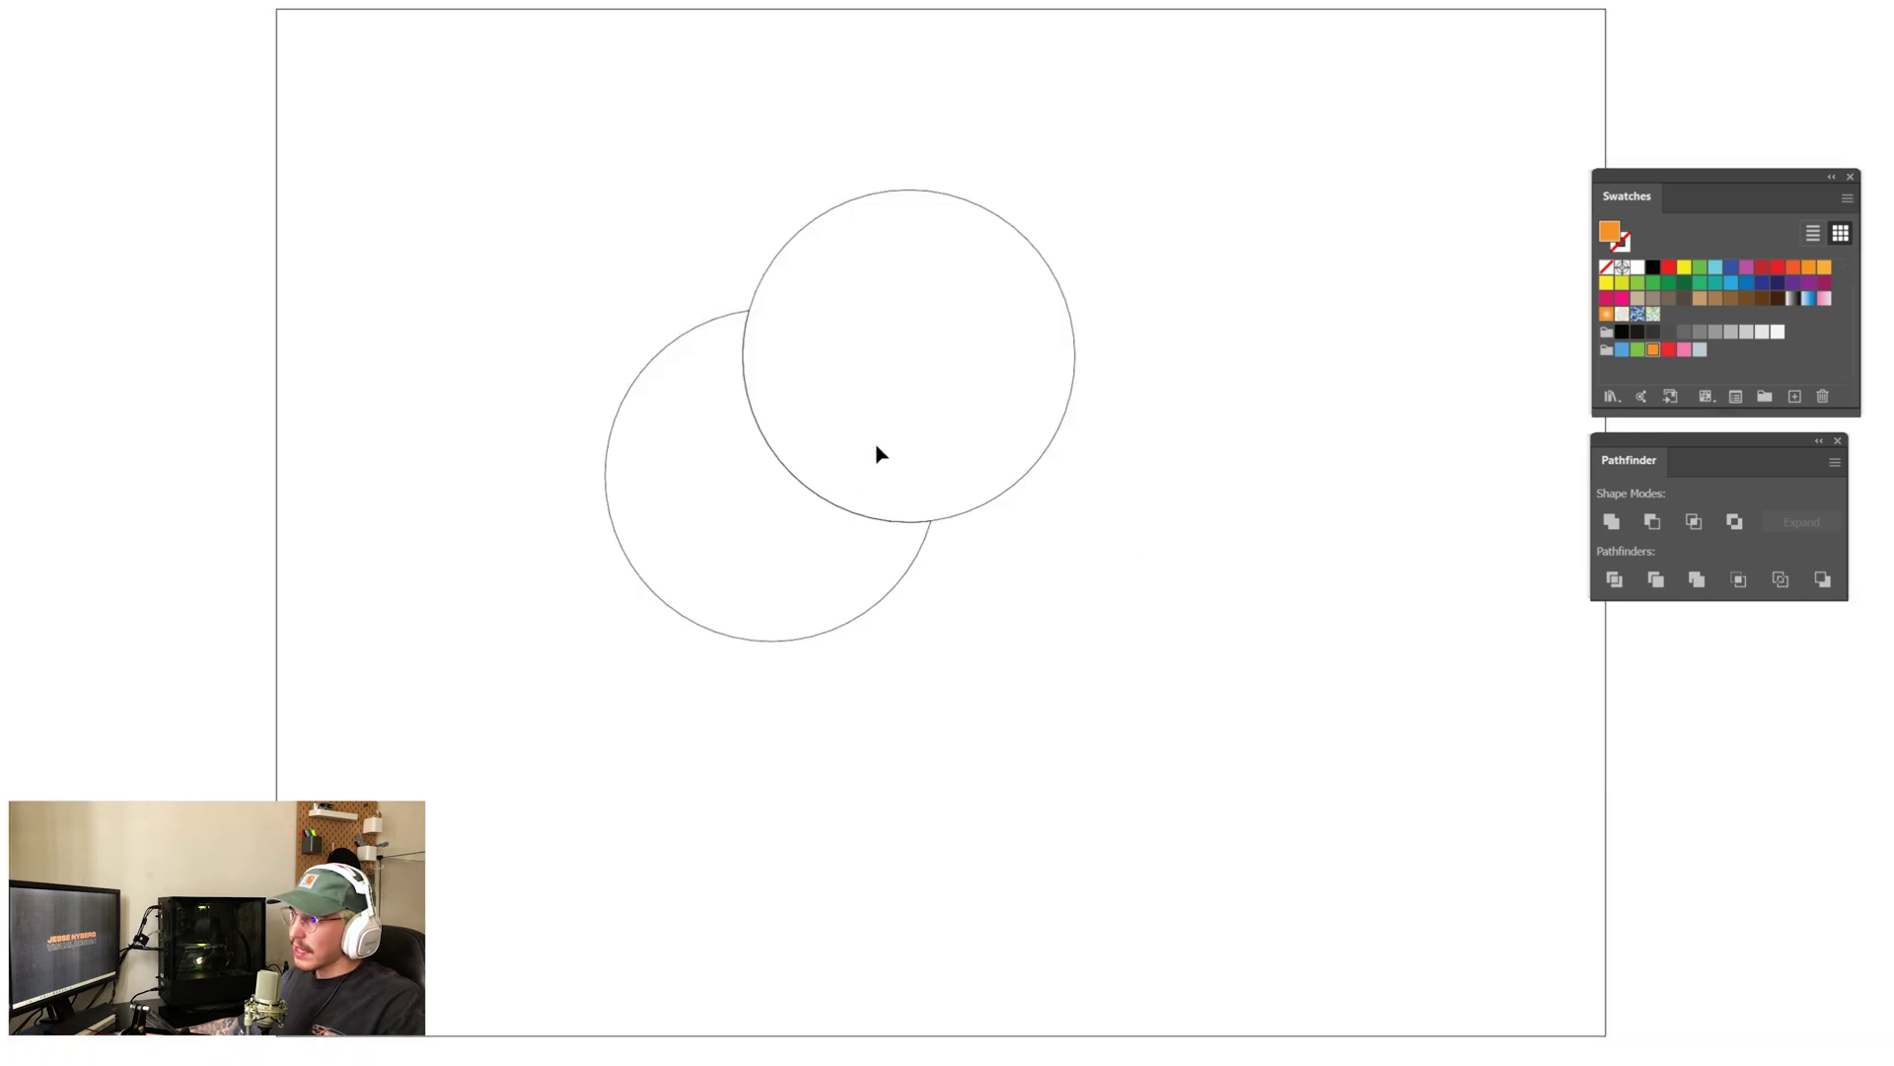
drag(878, 452, 1058, 610)
click(1011, 697)
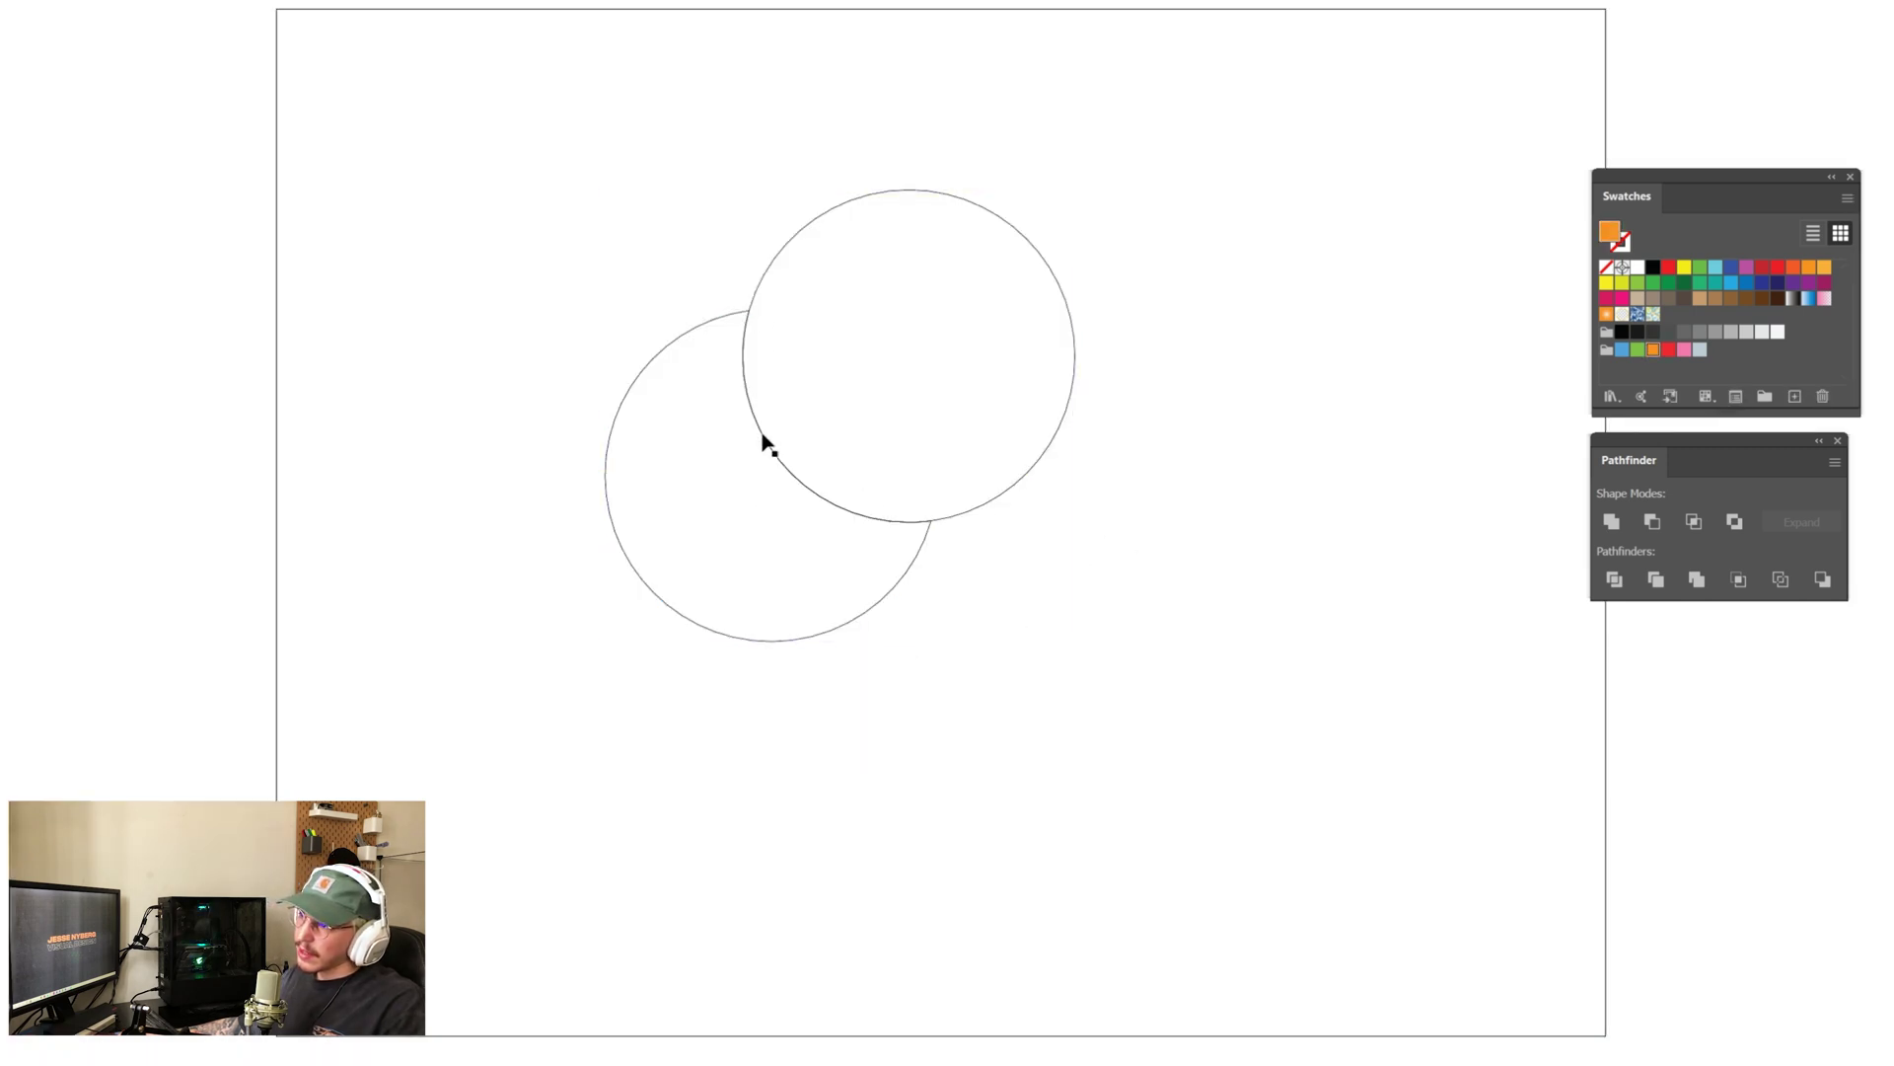
key(ctrl+y)
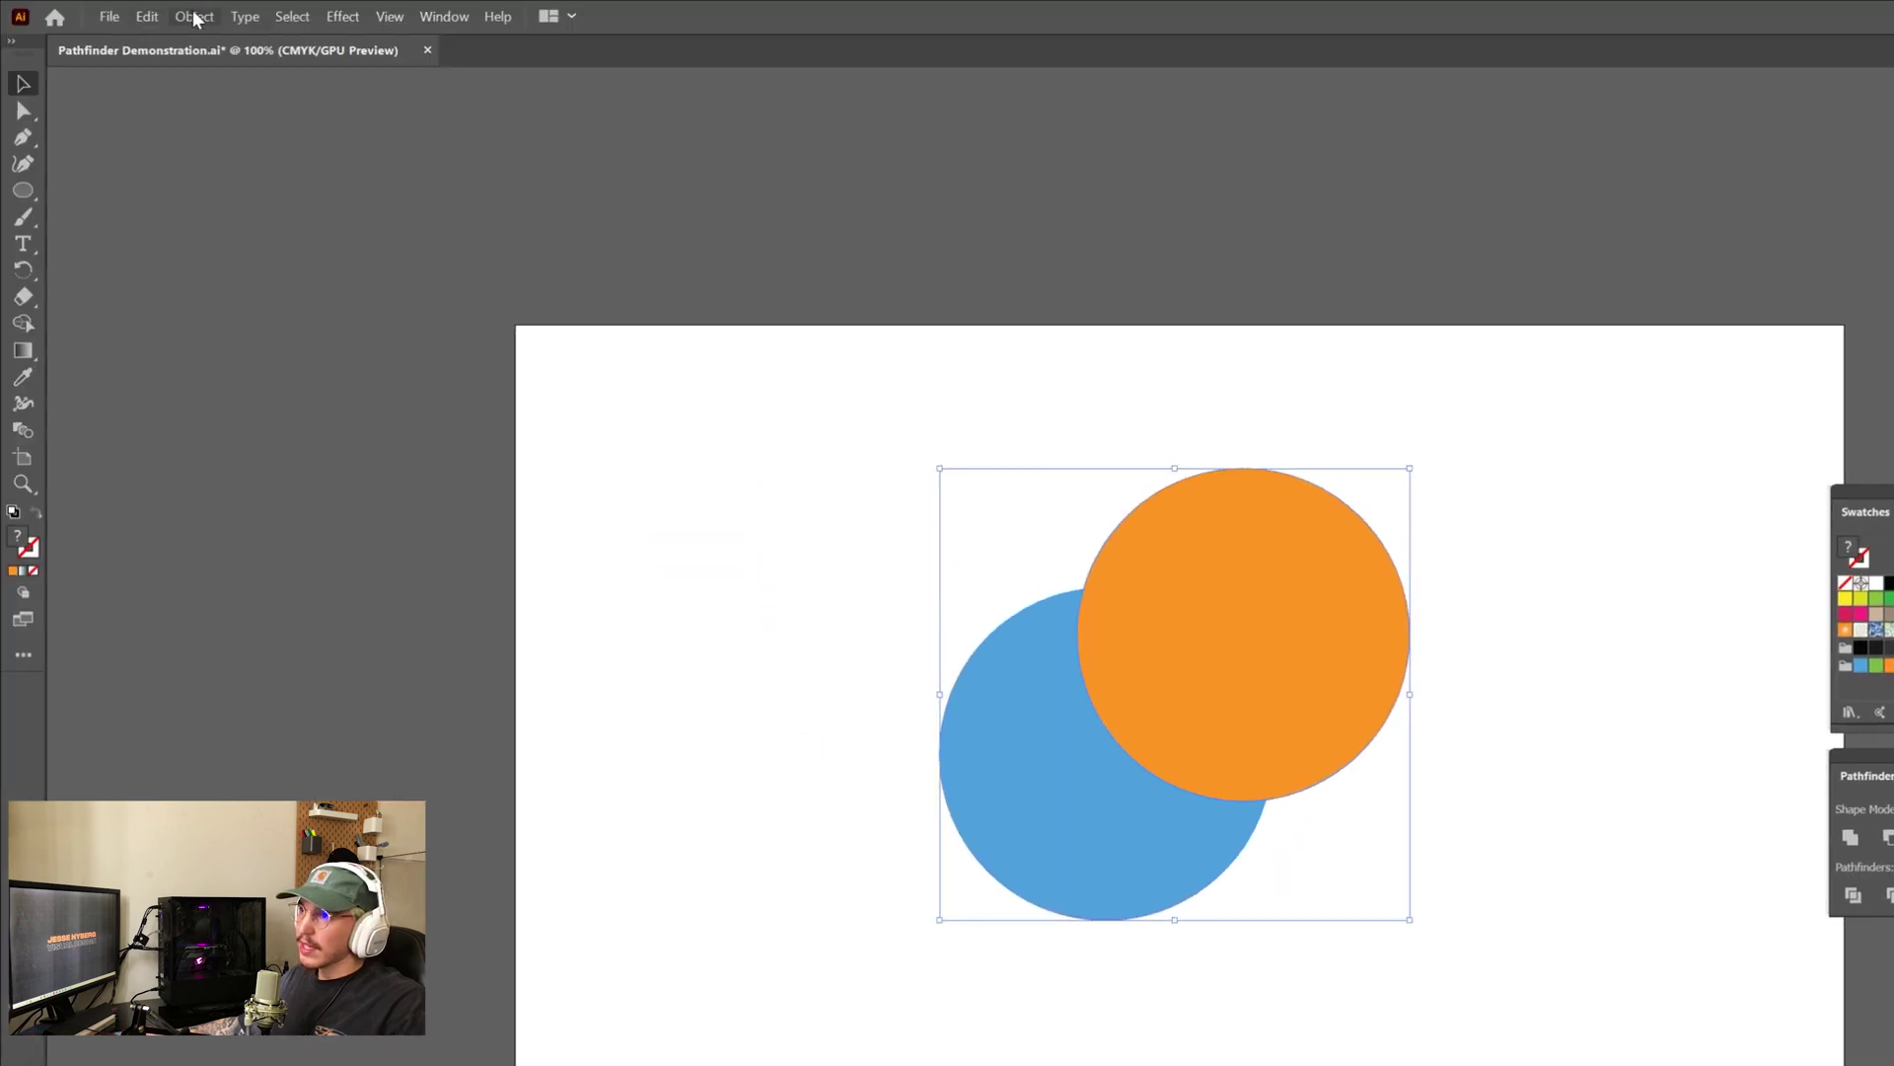
Ungroup the trimmed circles, separate the blue crescent from the orange circle, and move the orange circle back against its cutout.
click(194, 17)
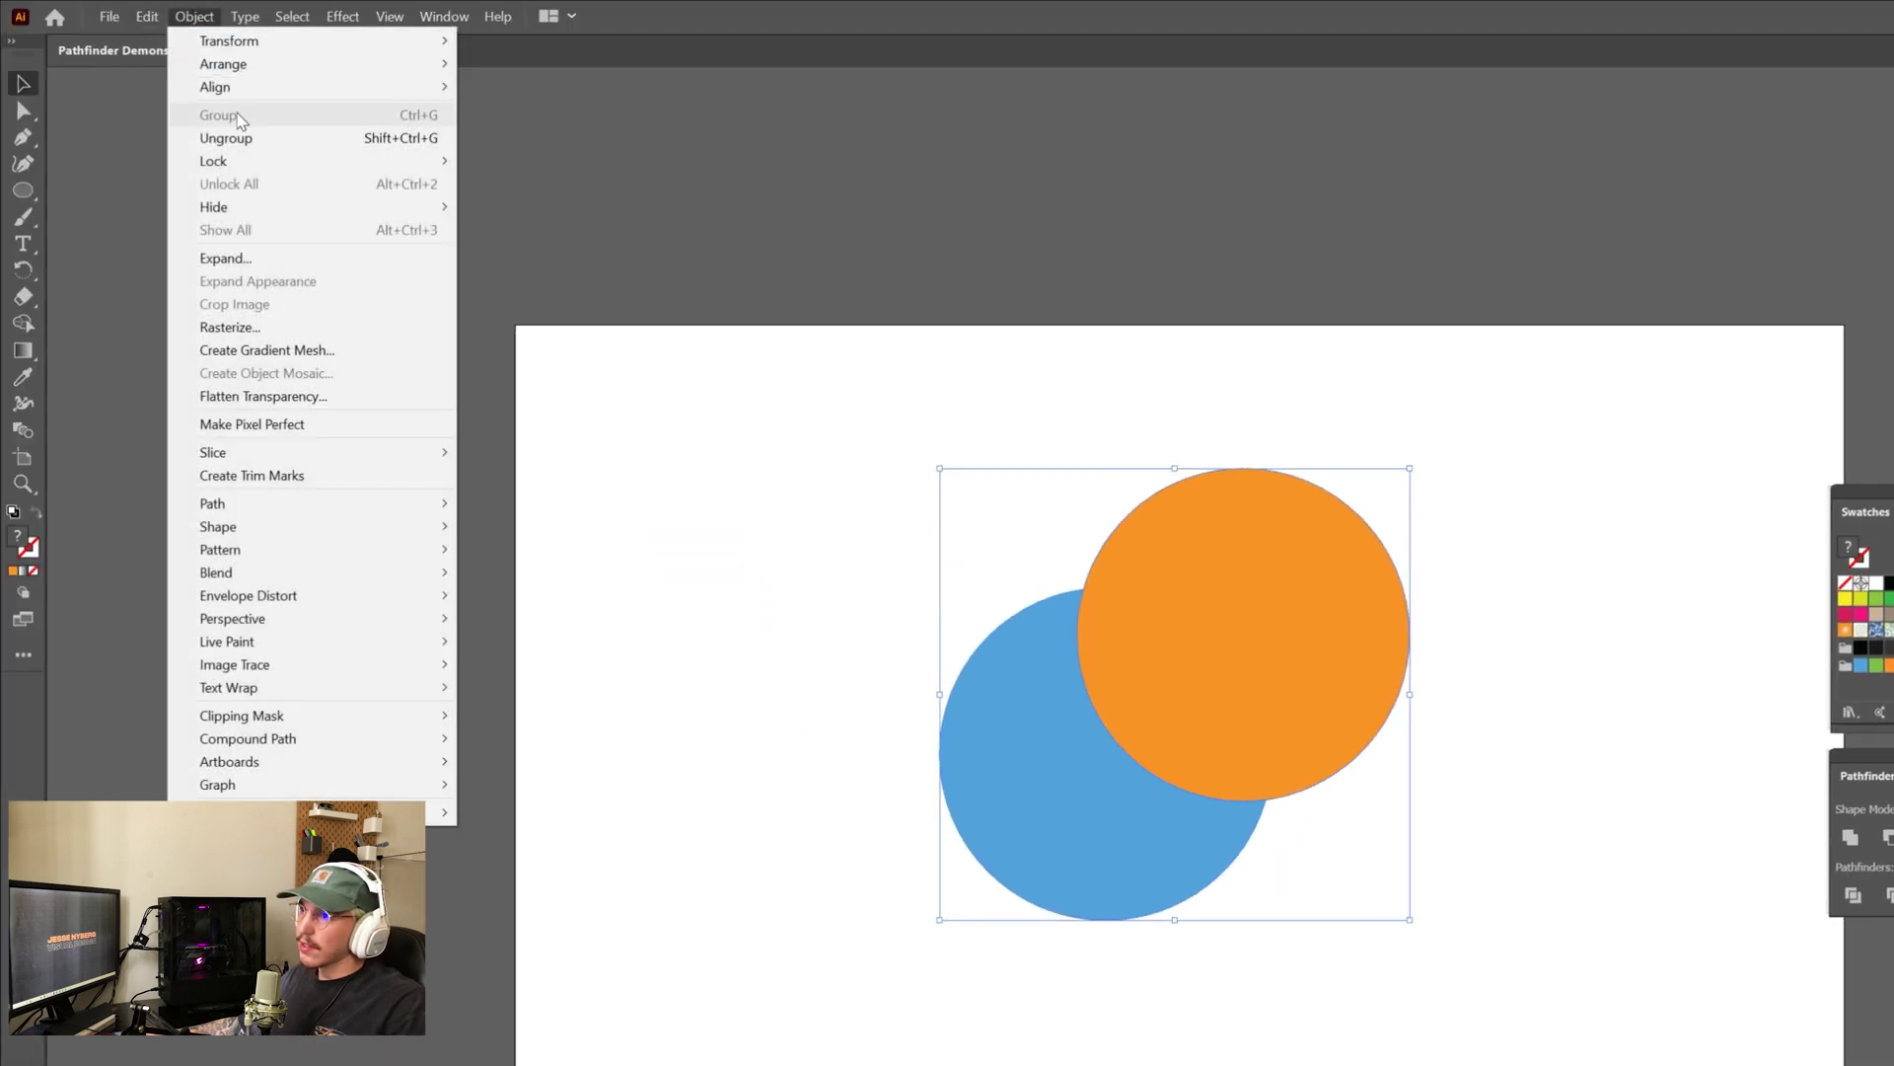
click(243, 137)
click(994, 770)
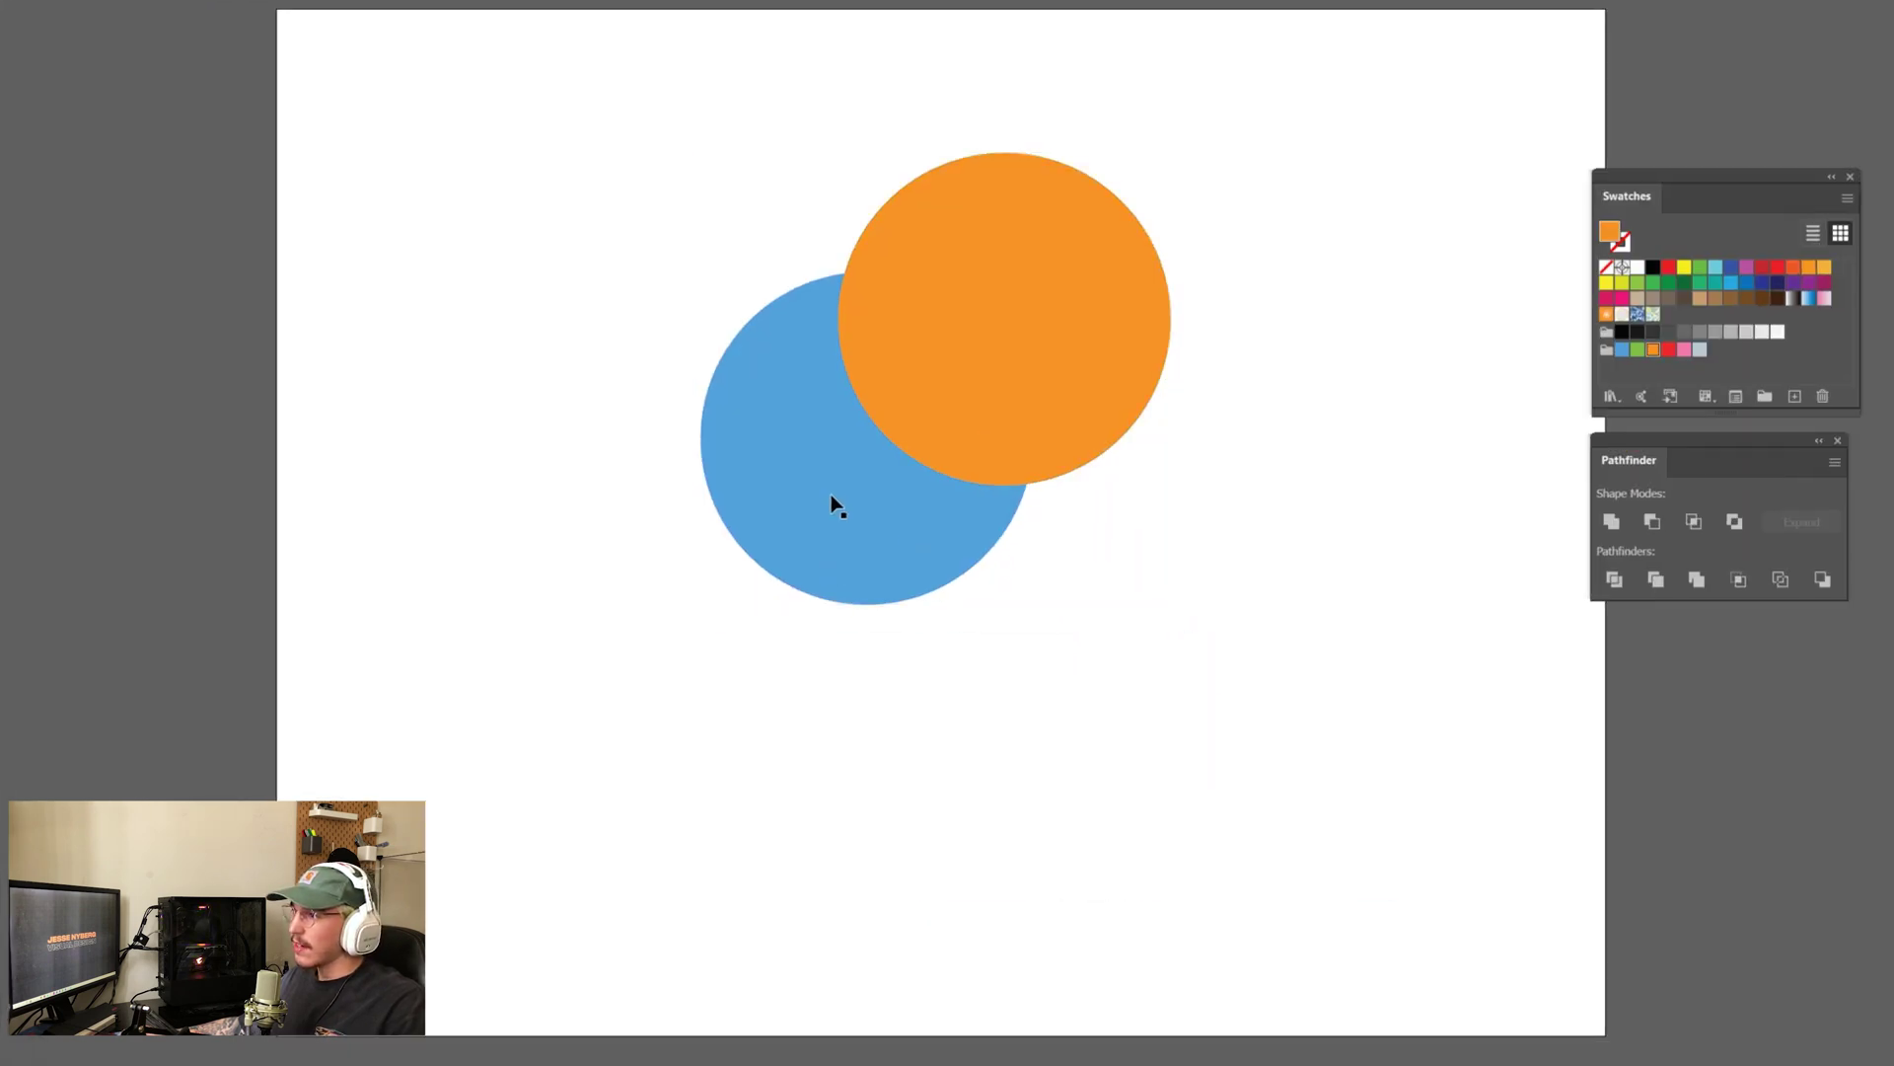
drag(832, 505, 632, 565)
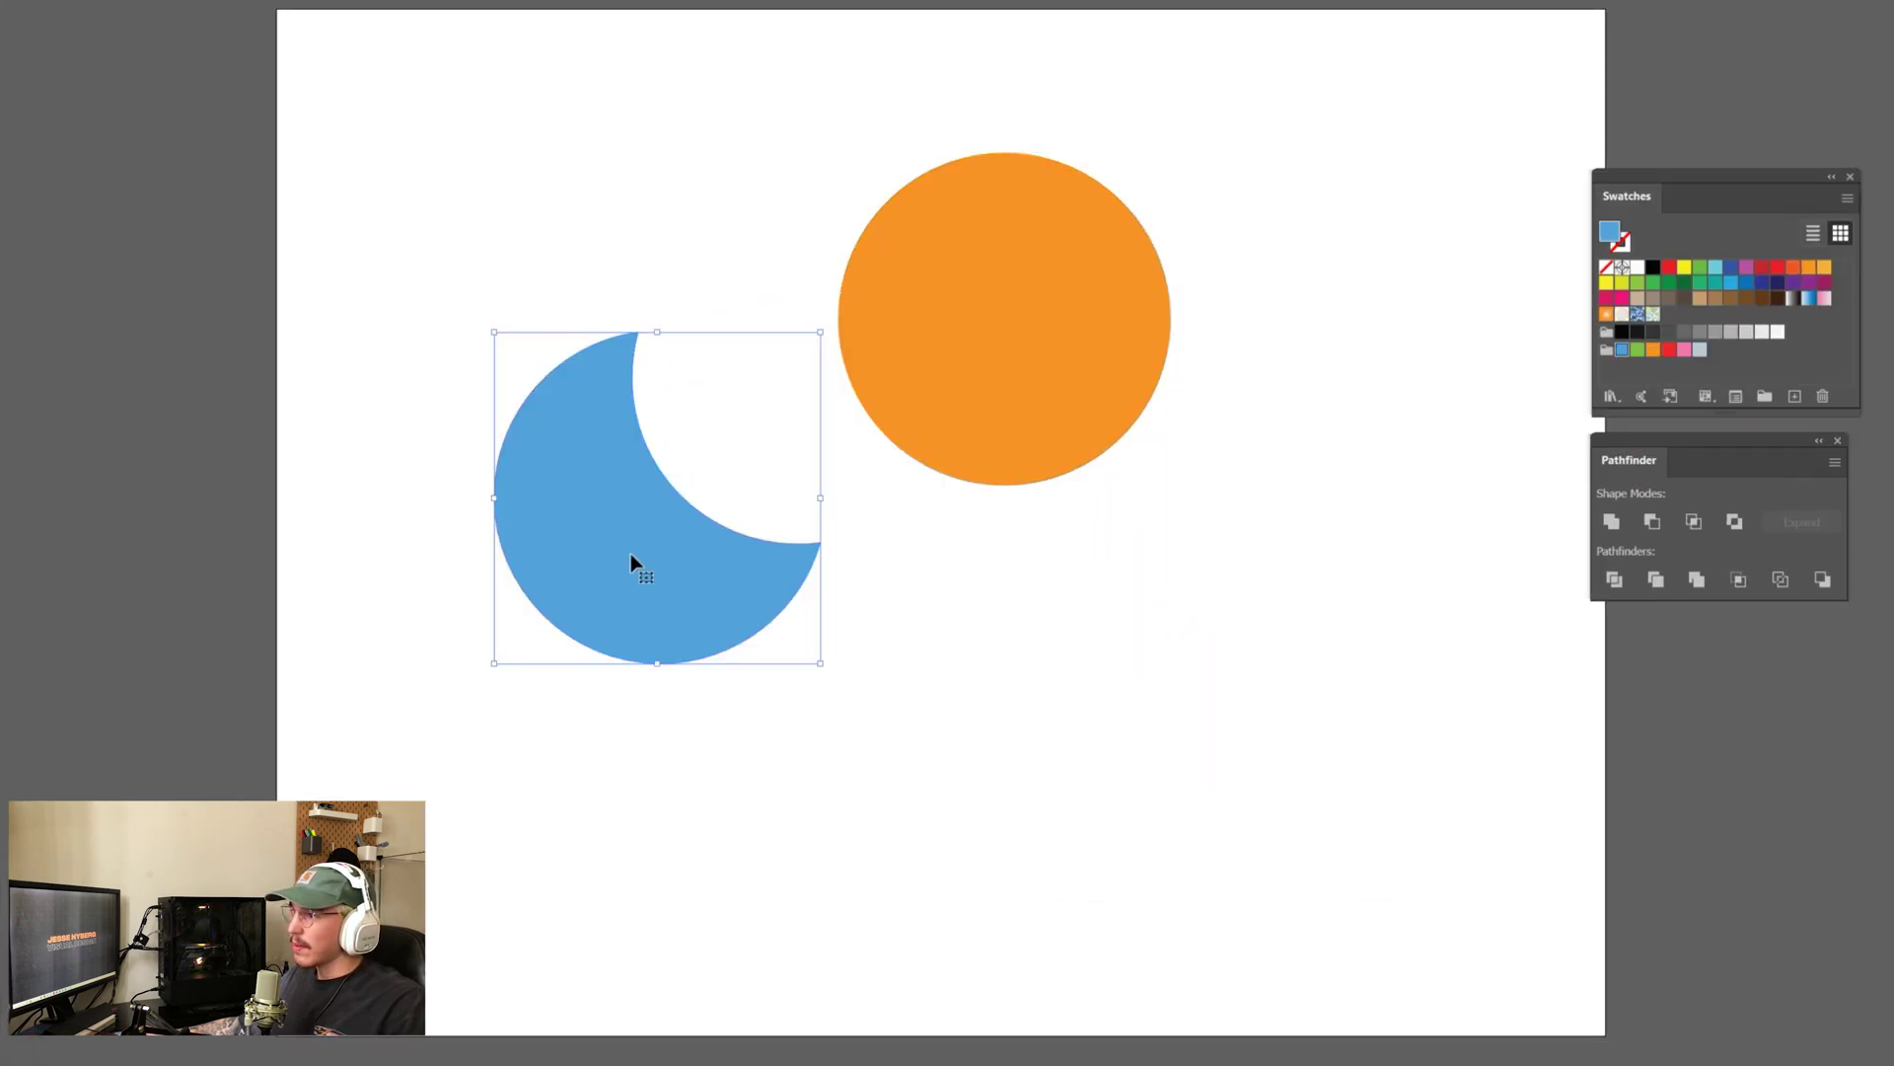
drag(1034, 337, 838, 398)
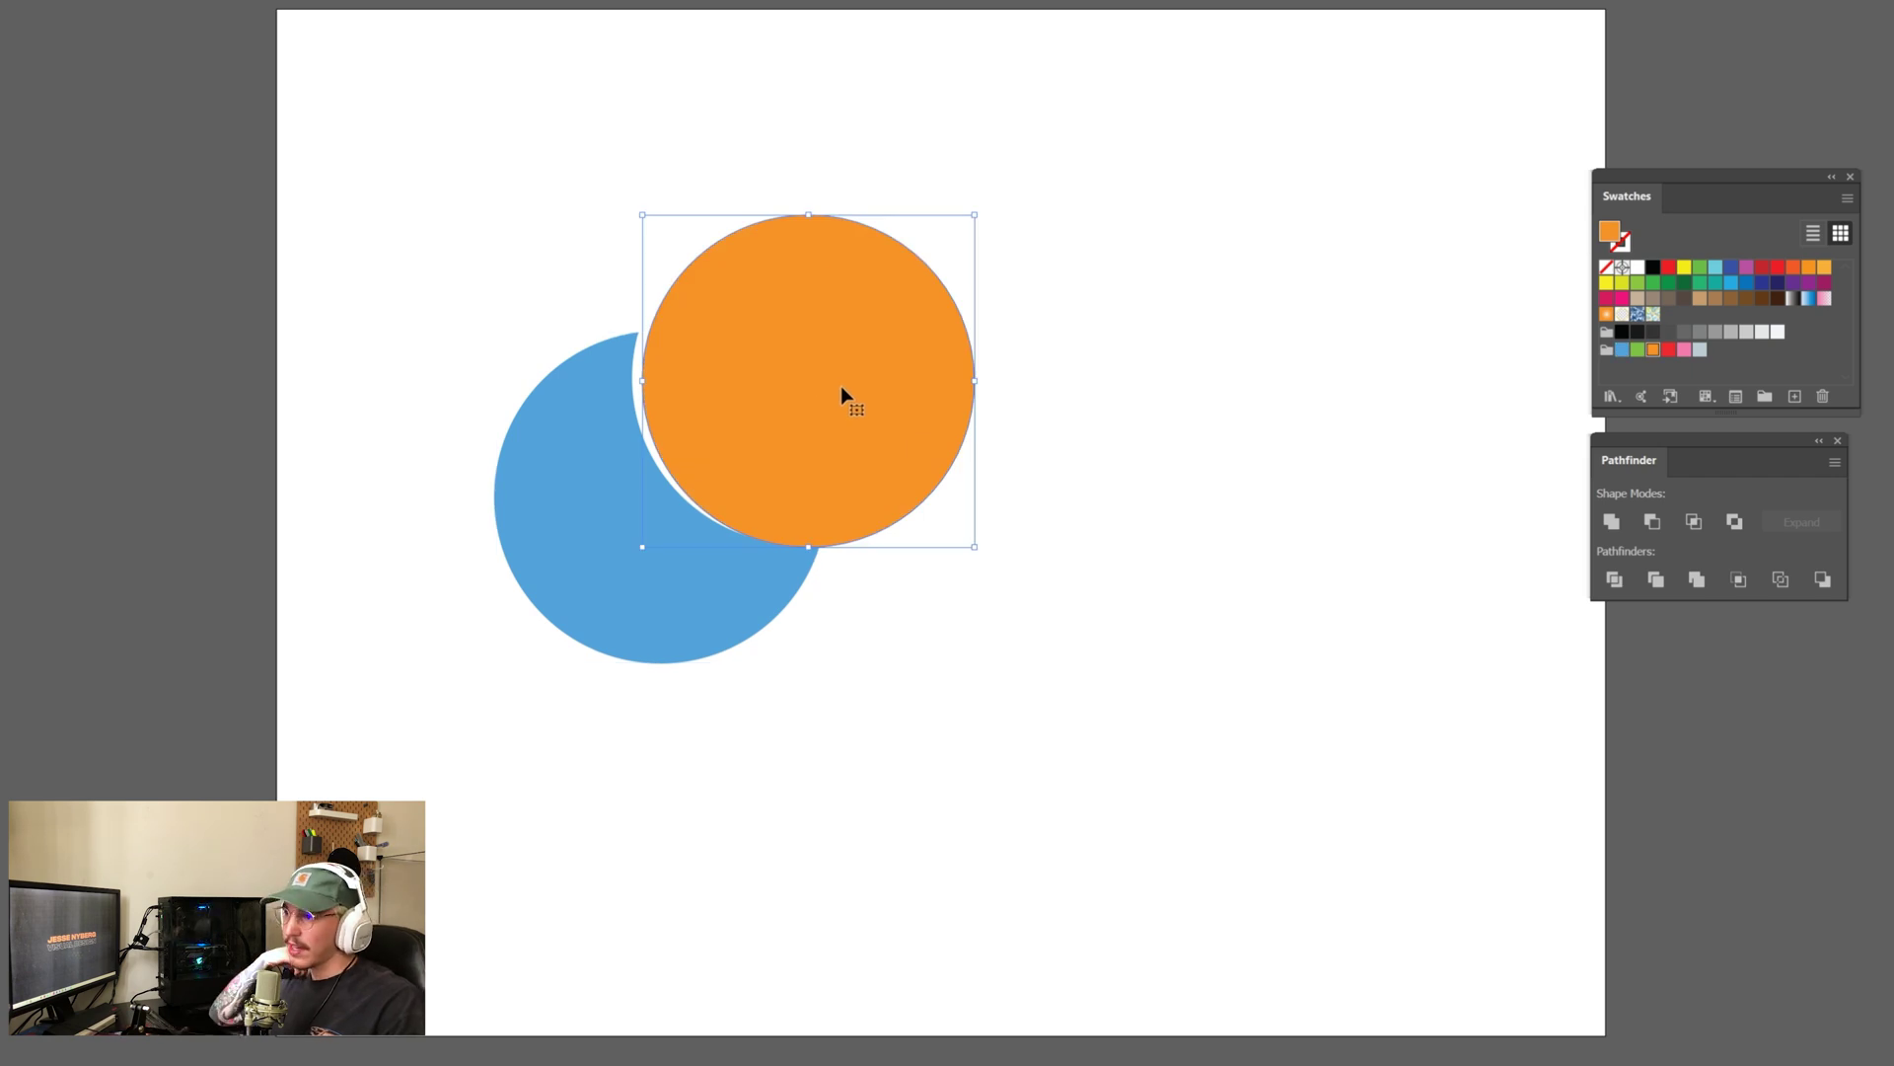
drag(842, 434, 826, 433)
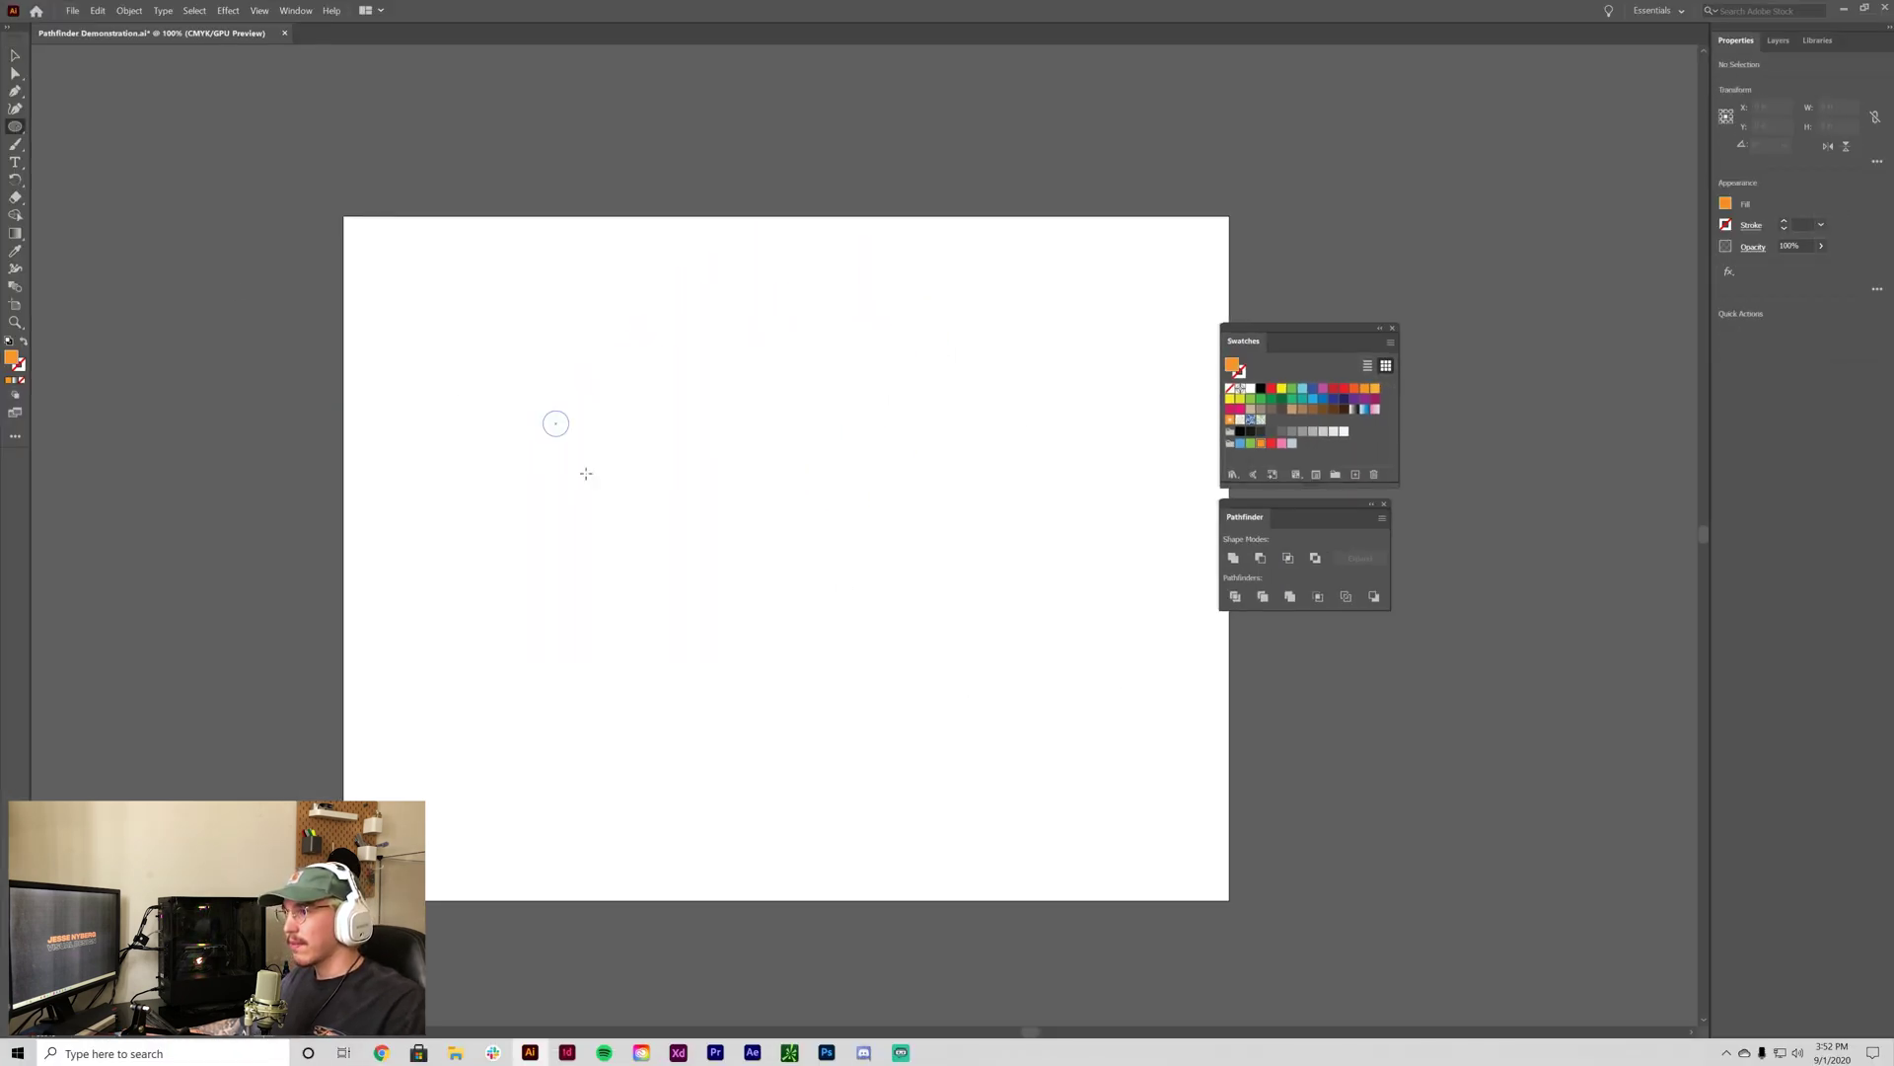
Clear the trimmed pieces and draw an orange circle about 2.99 in wide on the artboard.
drag(586, 474, 784, 651)
key(v)
click(921, 594)
Duplicate the orange circle horizontally to its right and fill the copy blue.
click(694, 555)
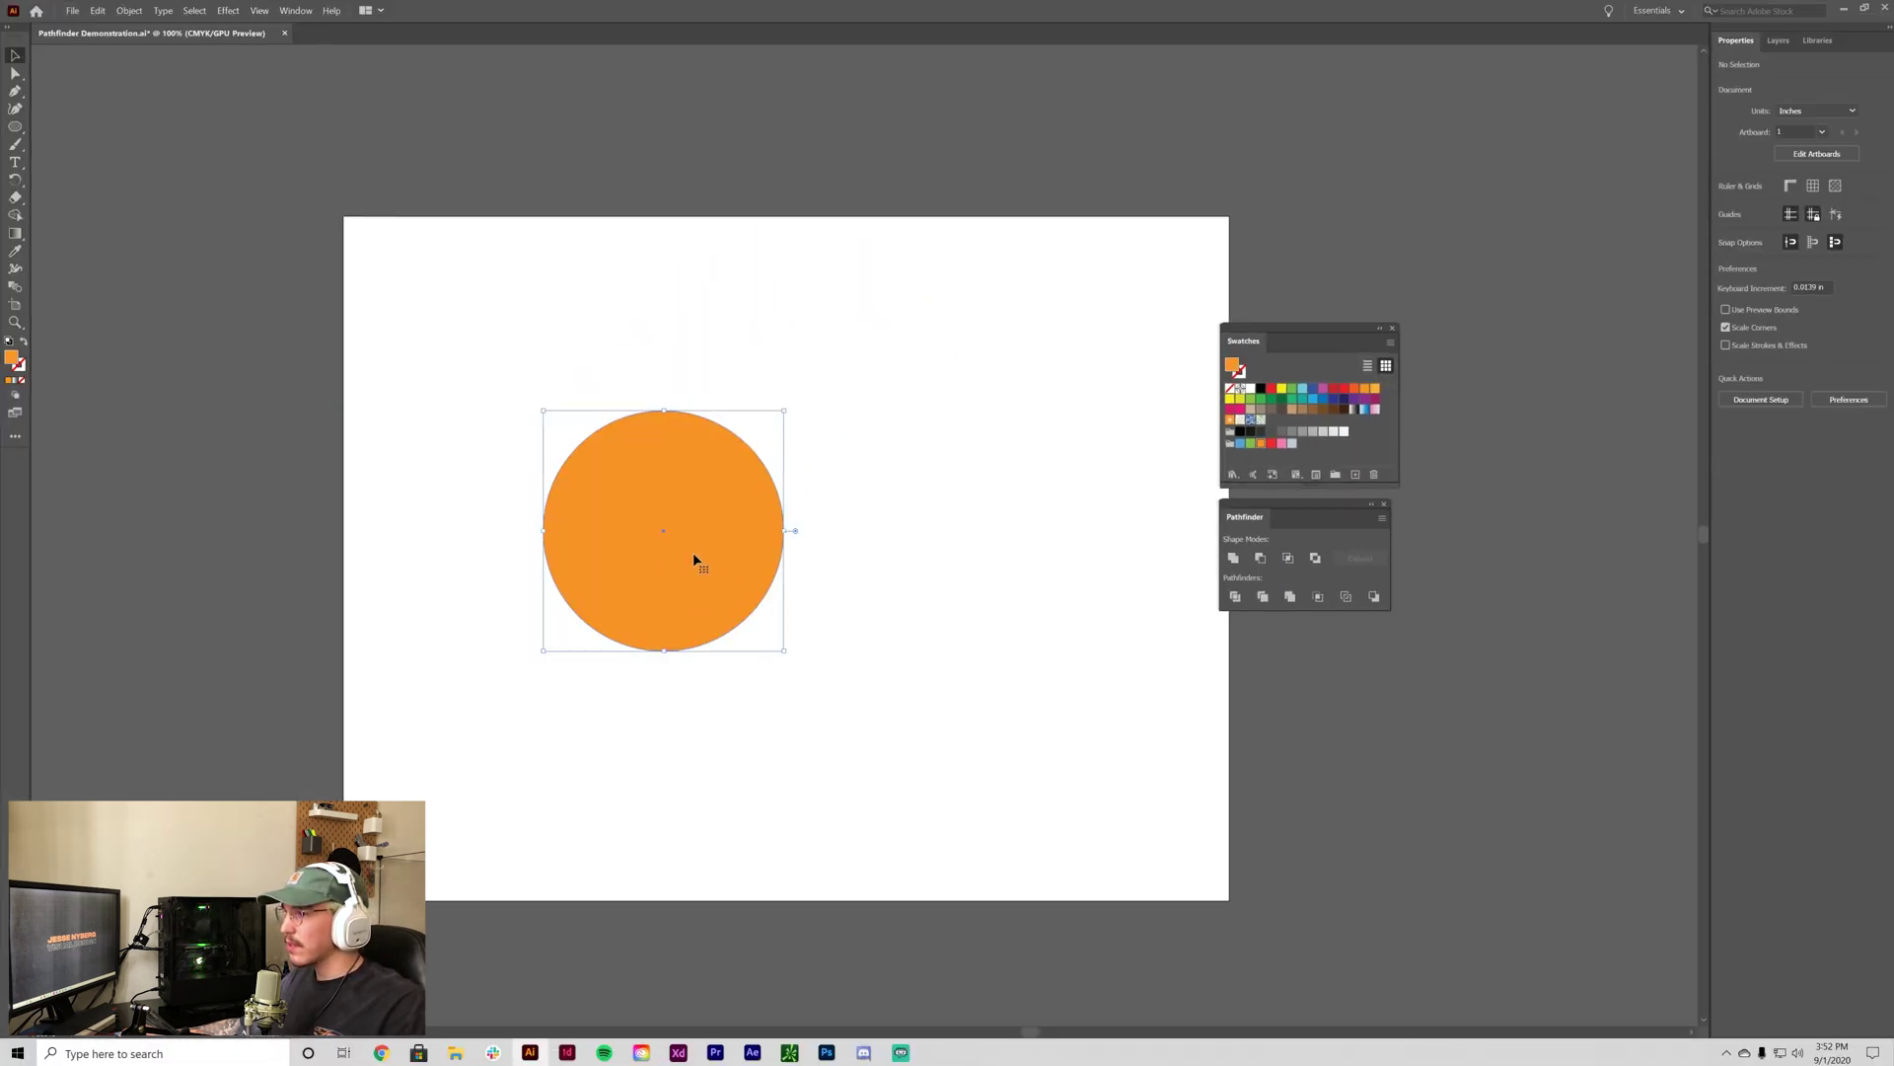
alt+shift+drag(711, 567, 986, 579)
click(1241, 443)
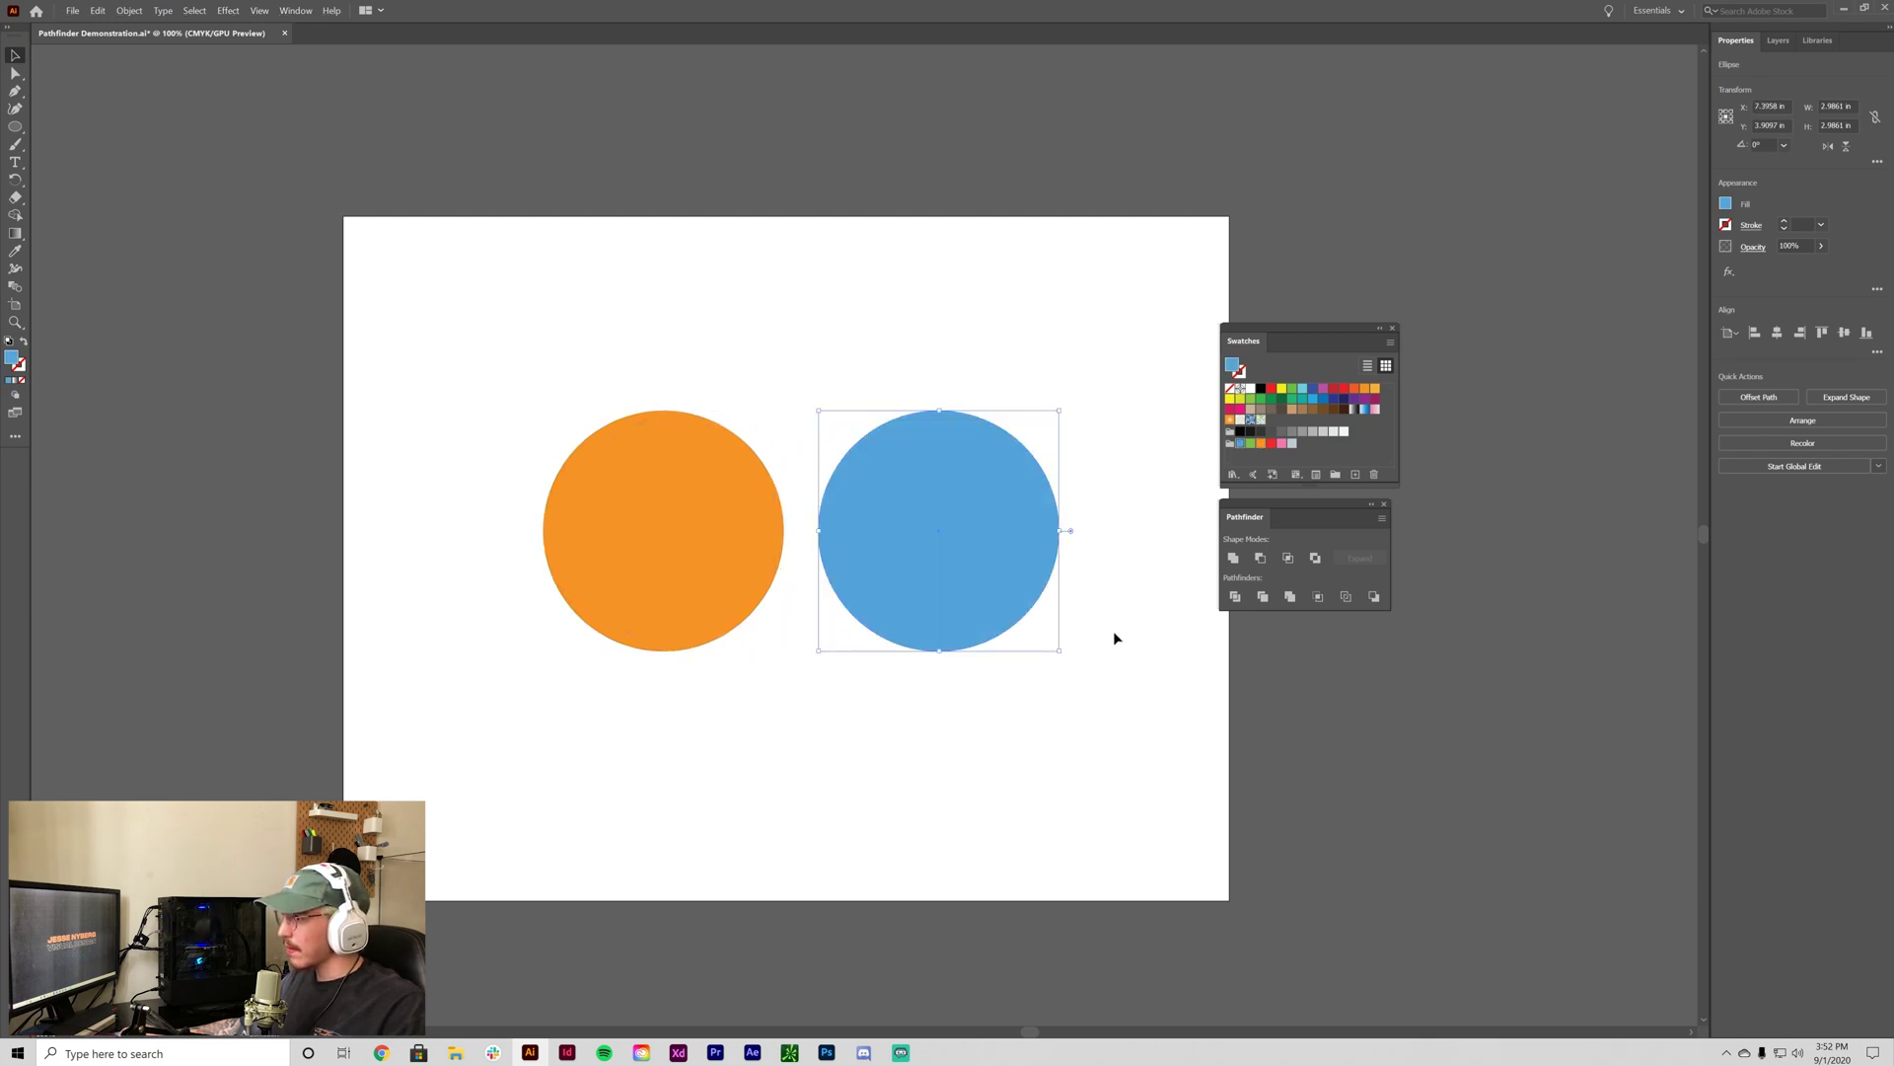
click(1113, 638)
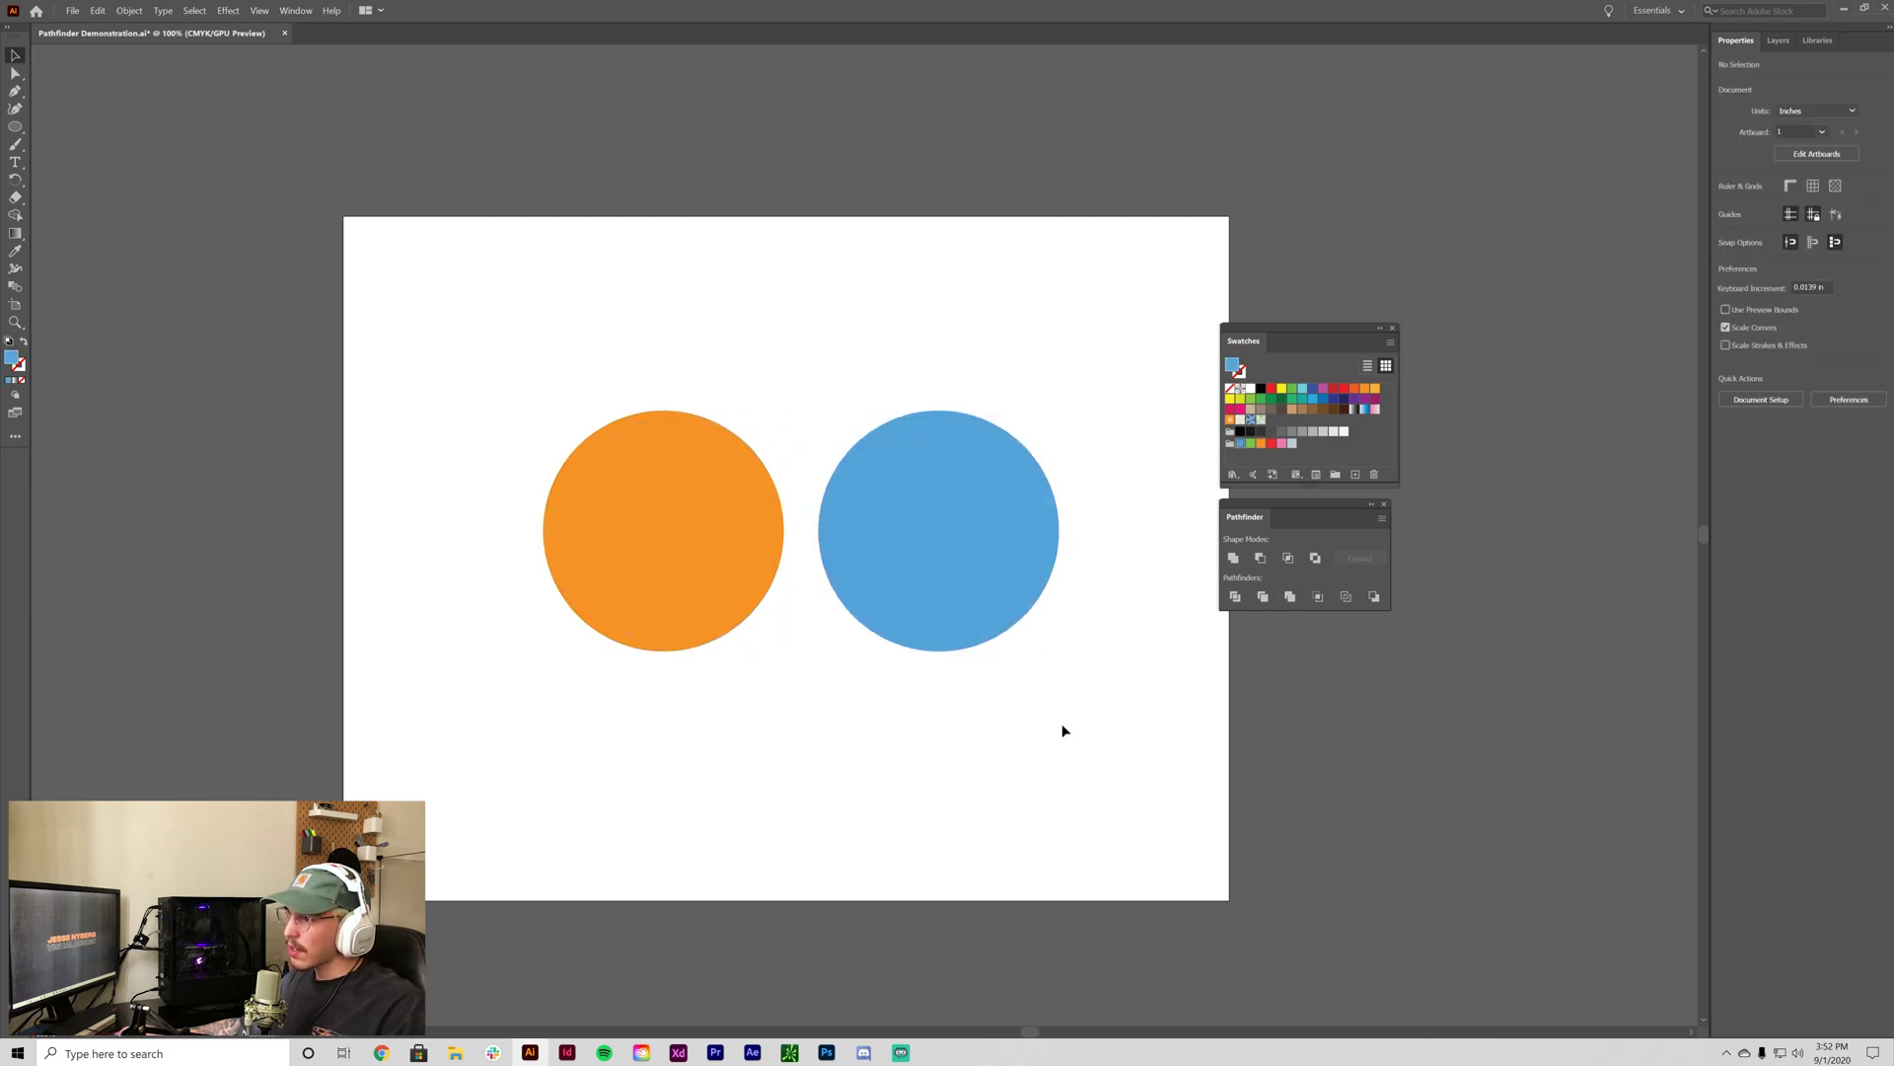
Move the blue circle over the orange circle's lower-right part and apply the Trim pathfinder to both circles.
drag(977, 565, 832, 654)
click(1031, 695)
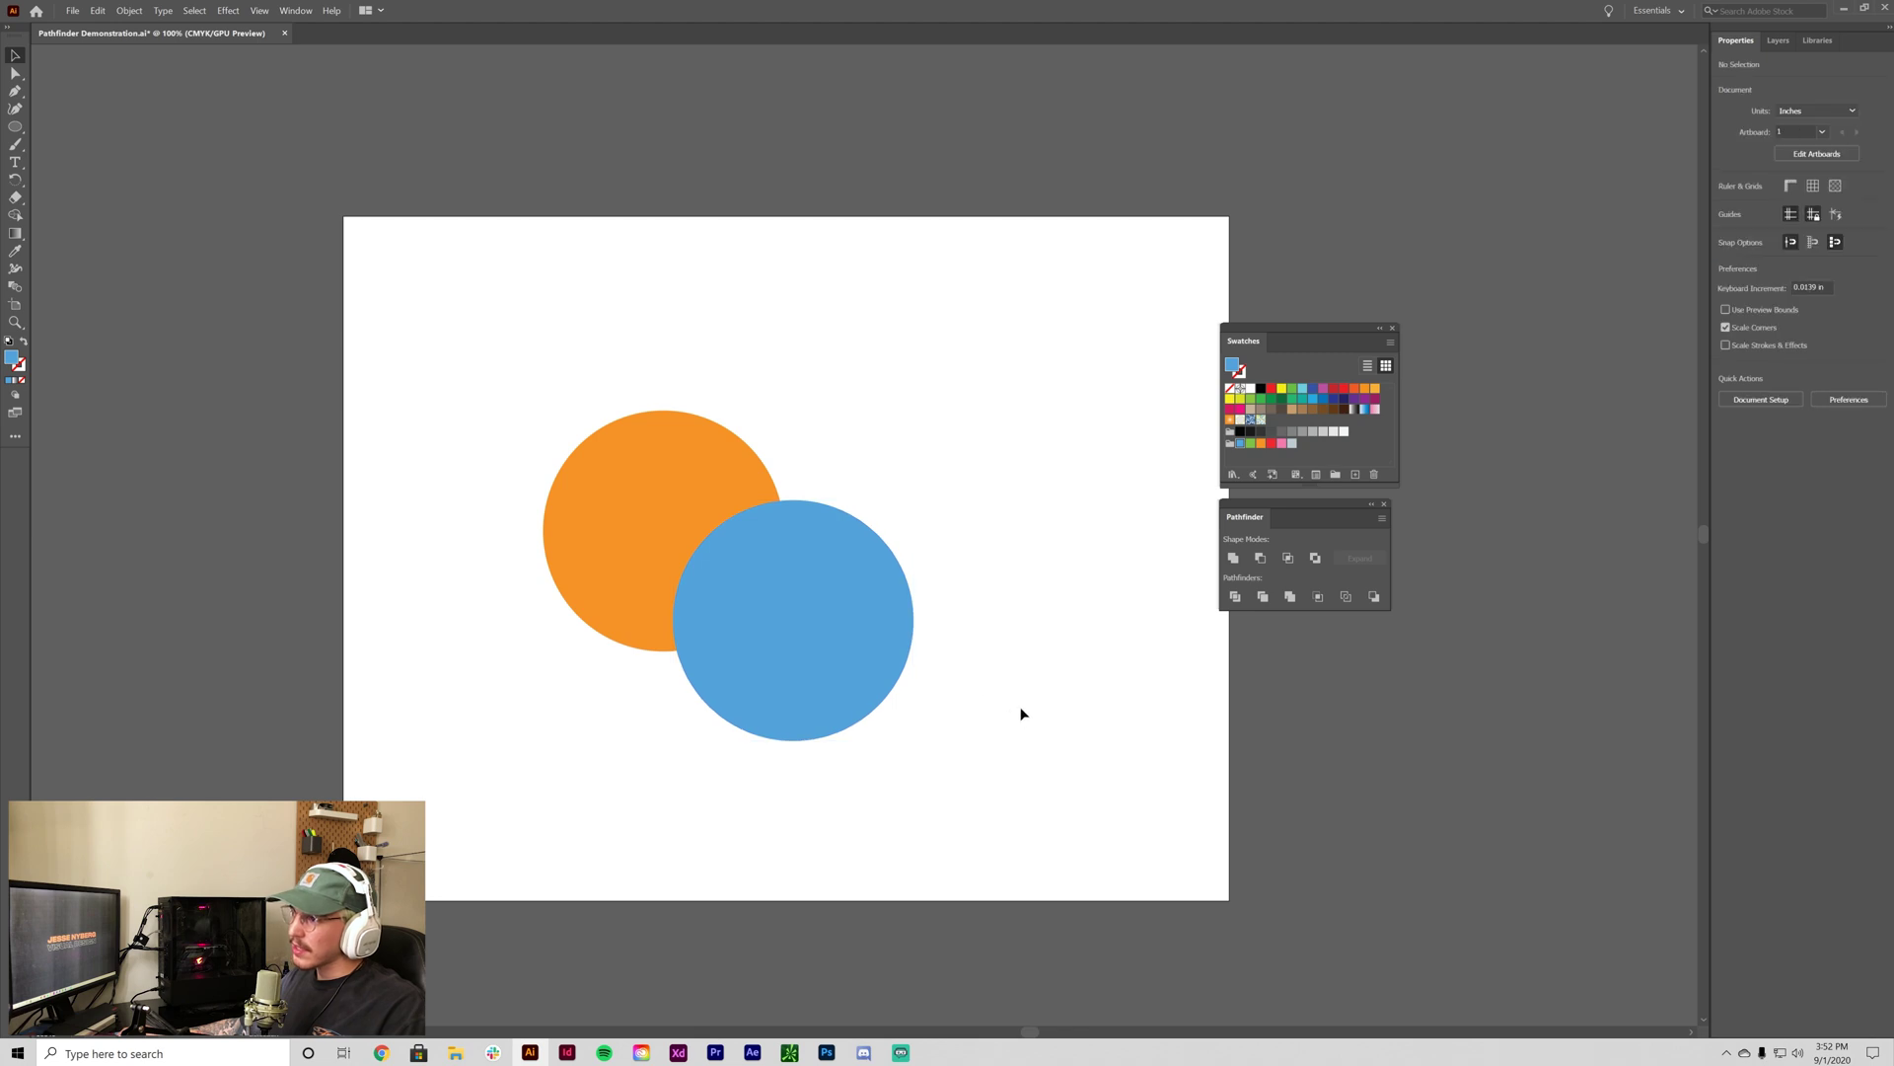
key(ctrl+a)
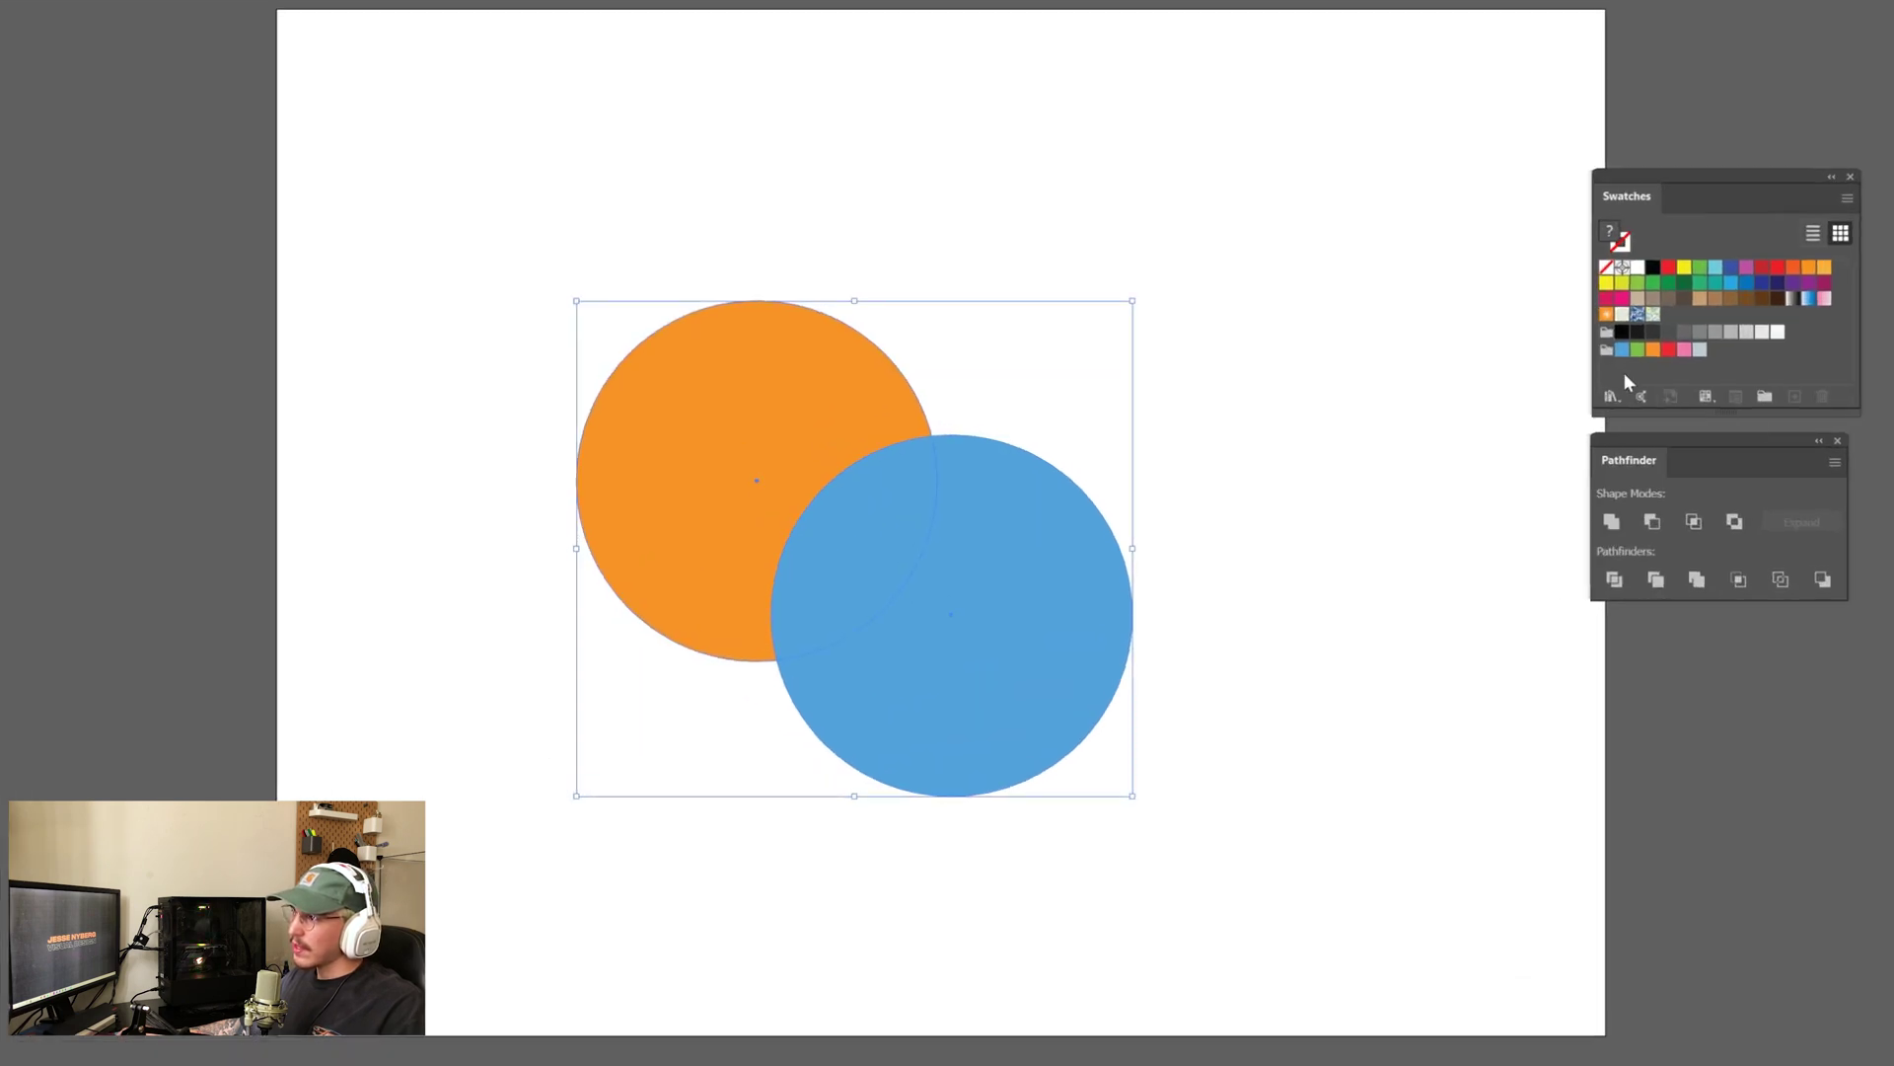
click(1658, 580)
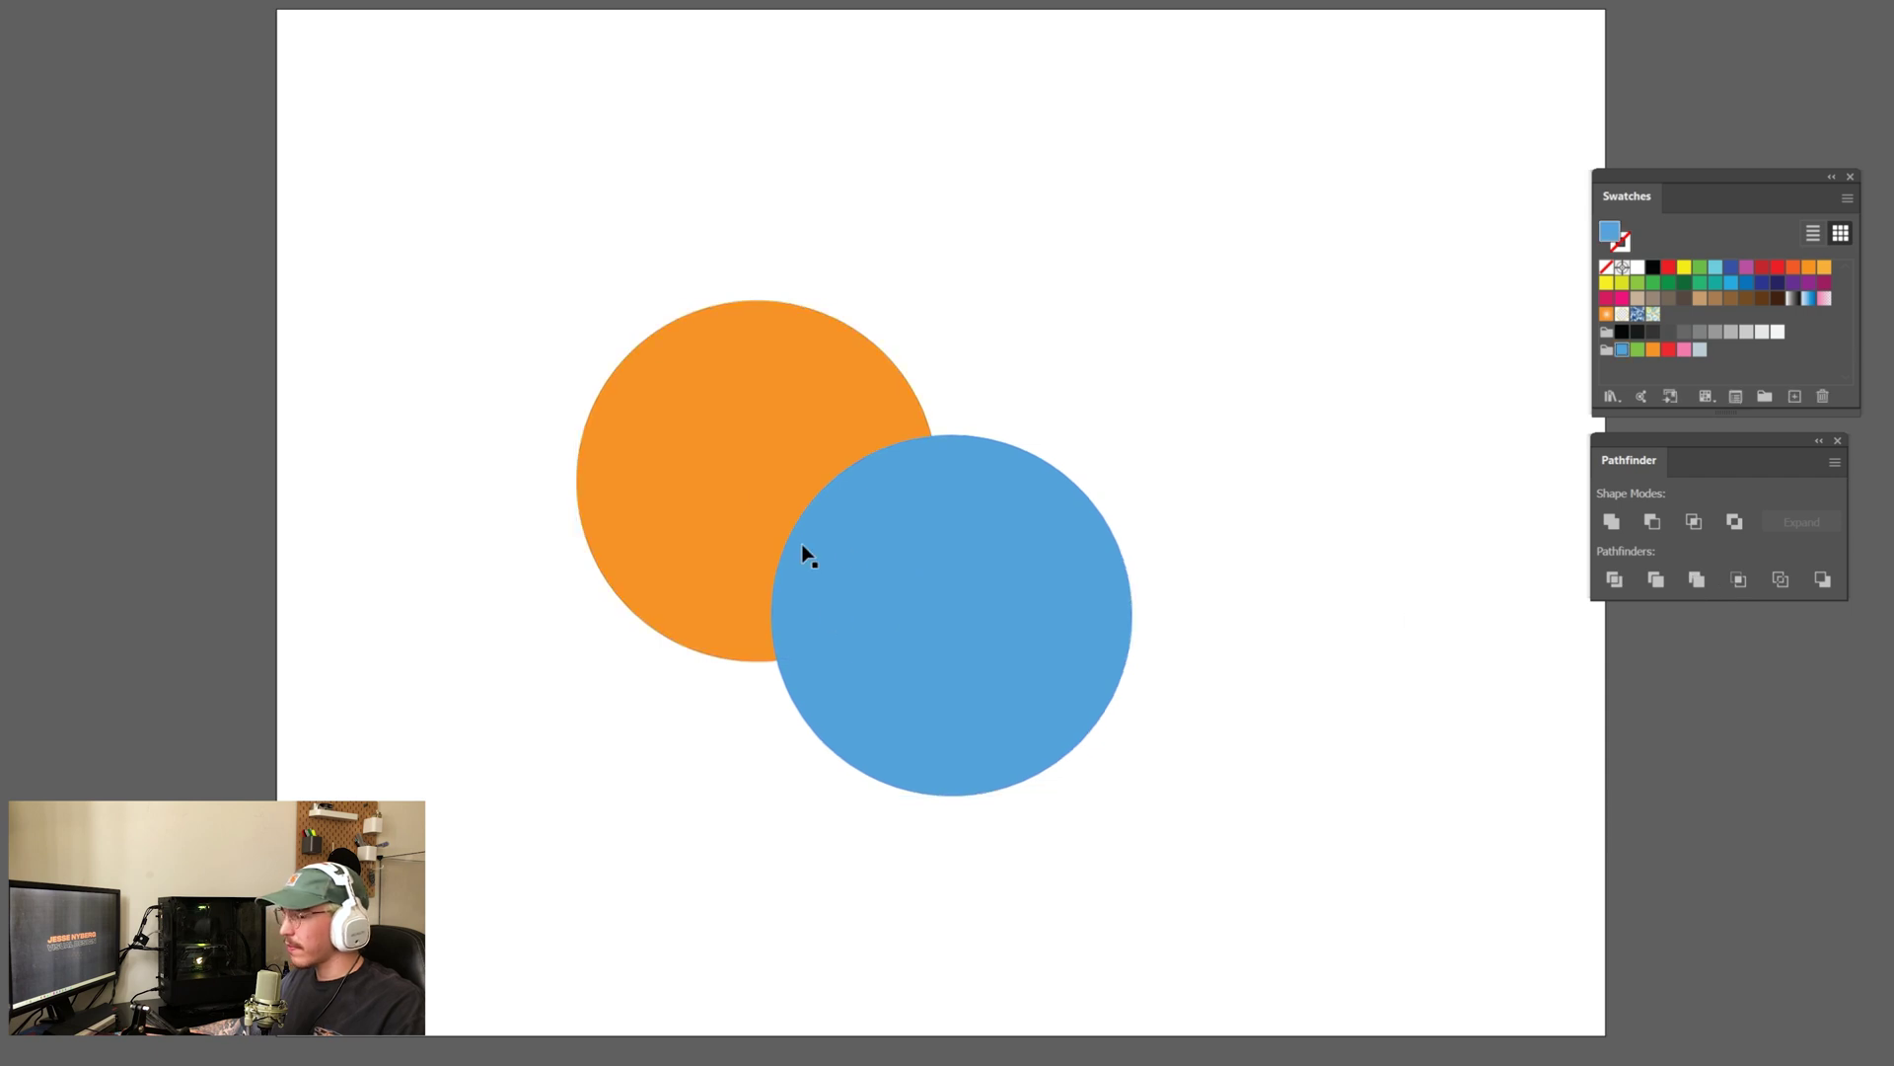
Move the trimmed circle group to the right and inspect its paths in outline view.
key(ctrl+y)
key(ctrl+y)
drag(914, 568, 1069, 560)
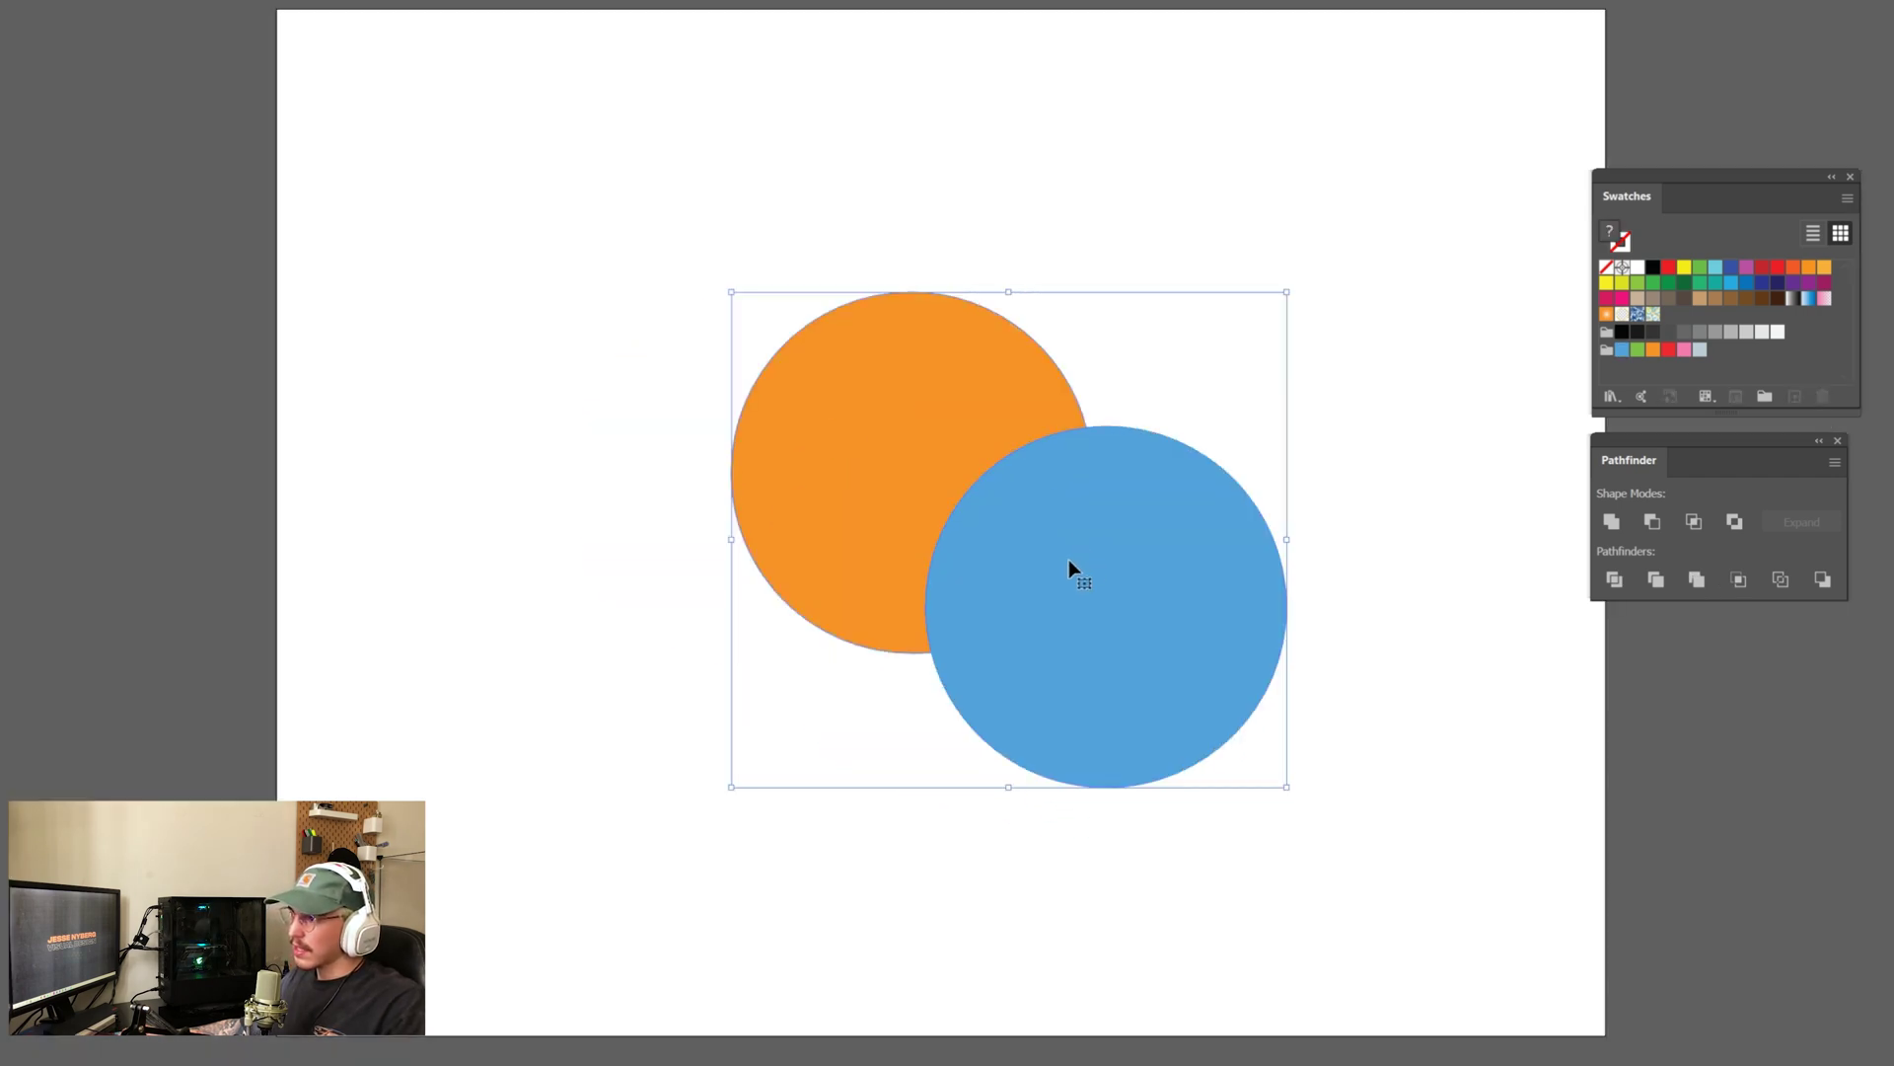
key(ctrl+y)
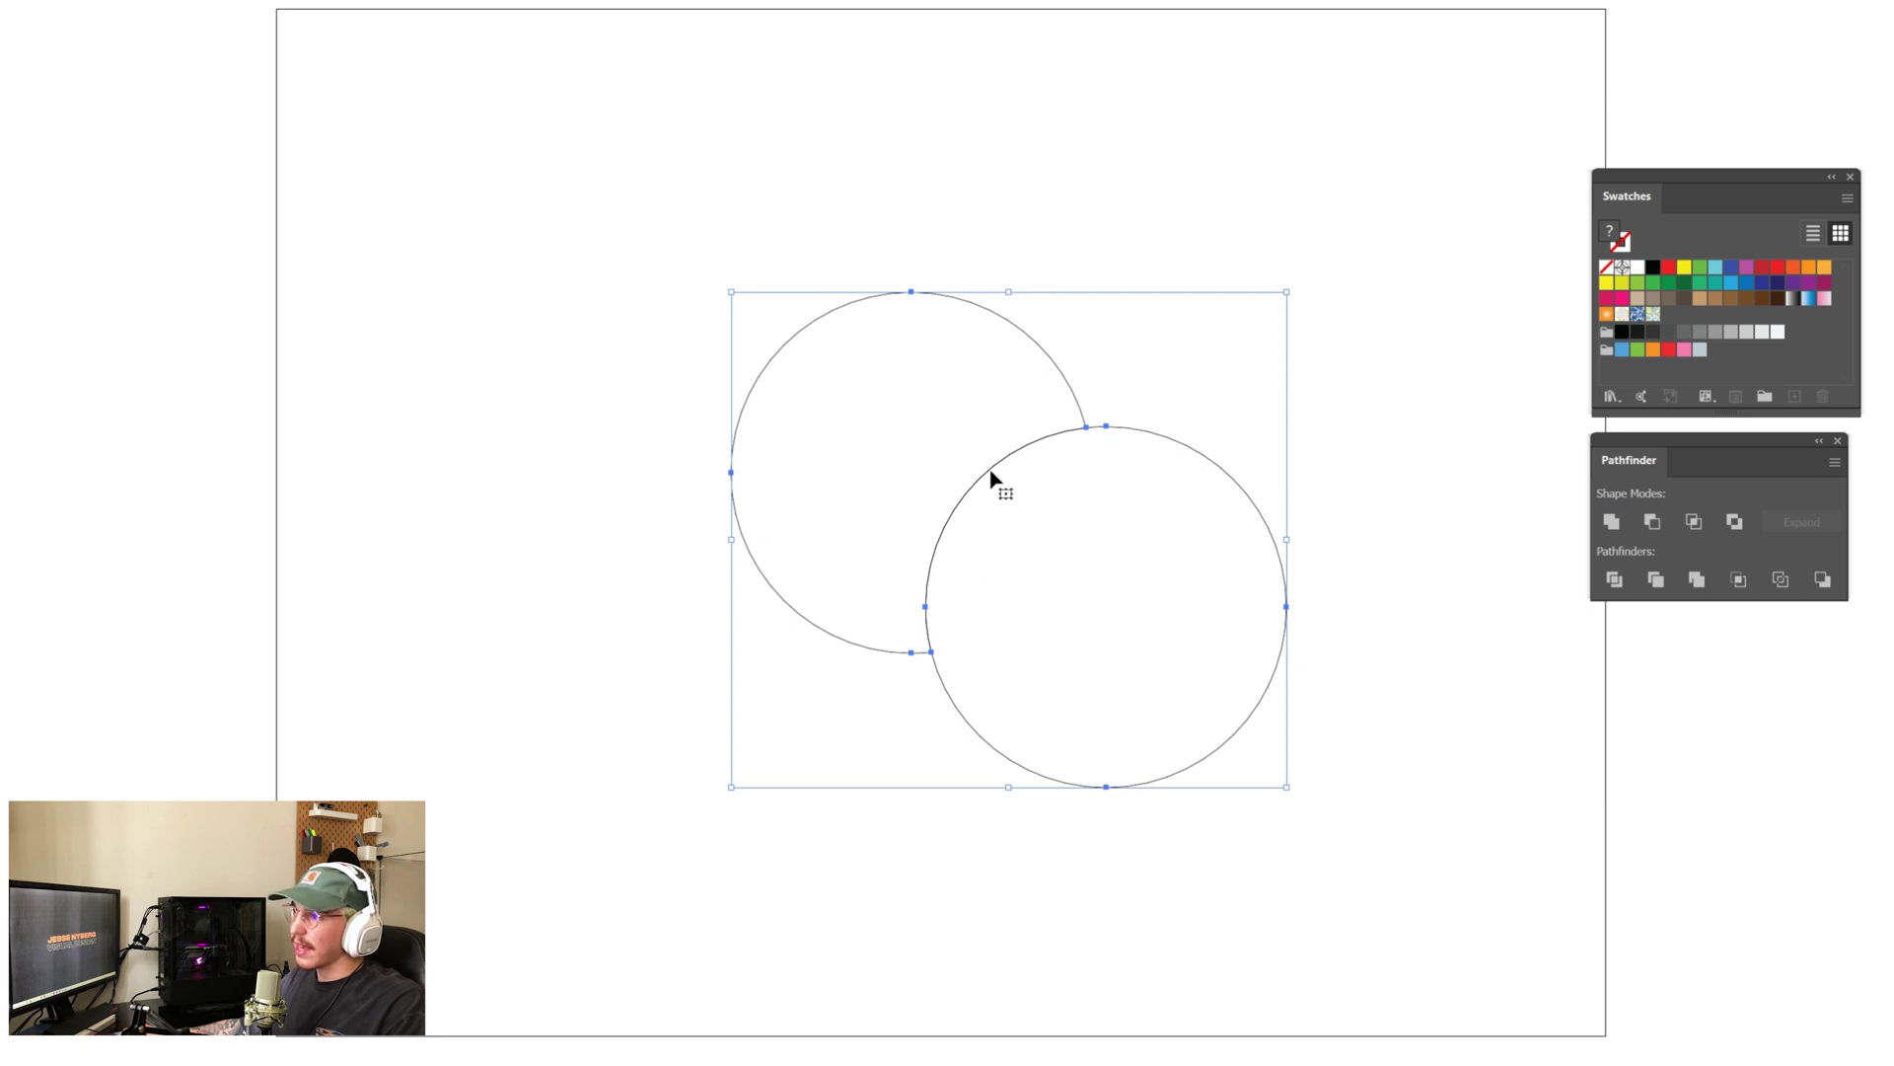
key(ctrl+y)
key(v)
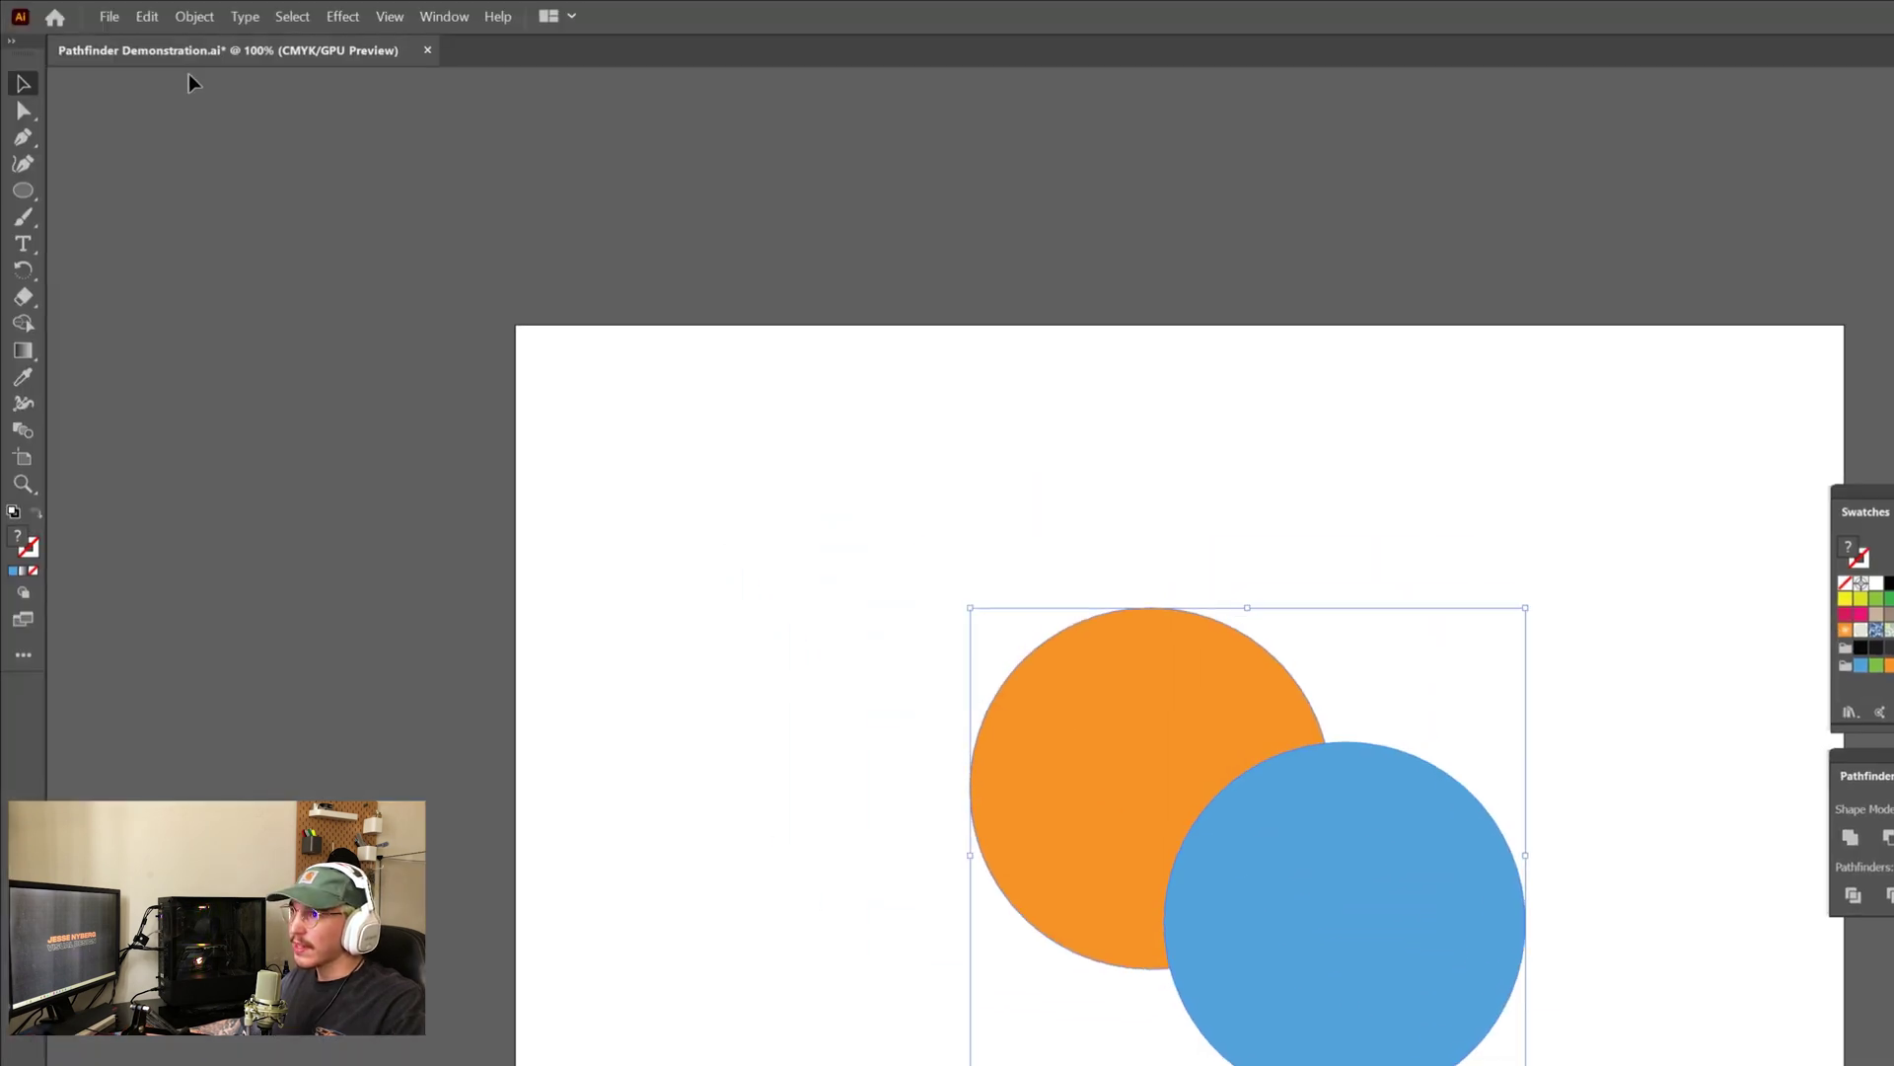
Ungroup the trimmed circles and move the cut orange piece and the blue circle away from each other.
click(195, 17)
click(254, 140)
click(704, 309)
drag(864, 405, 531, 254)
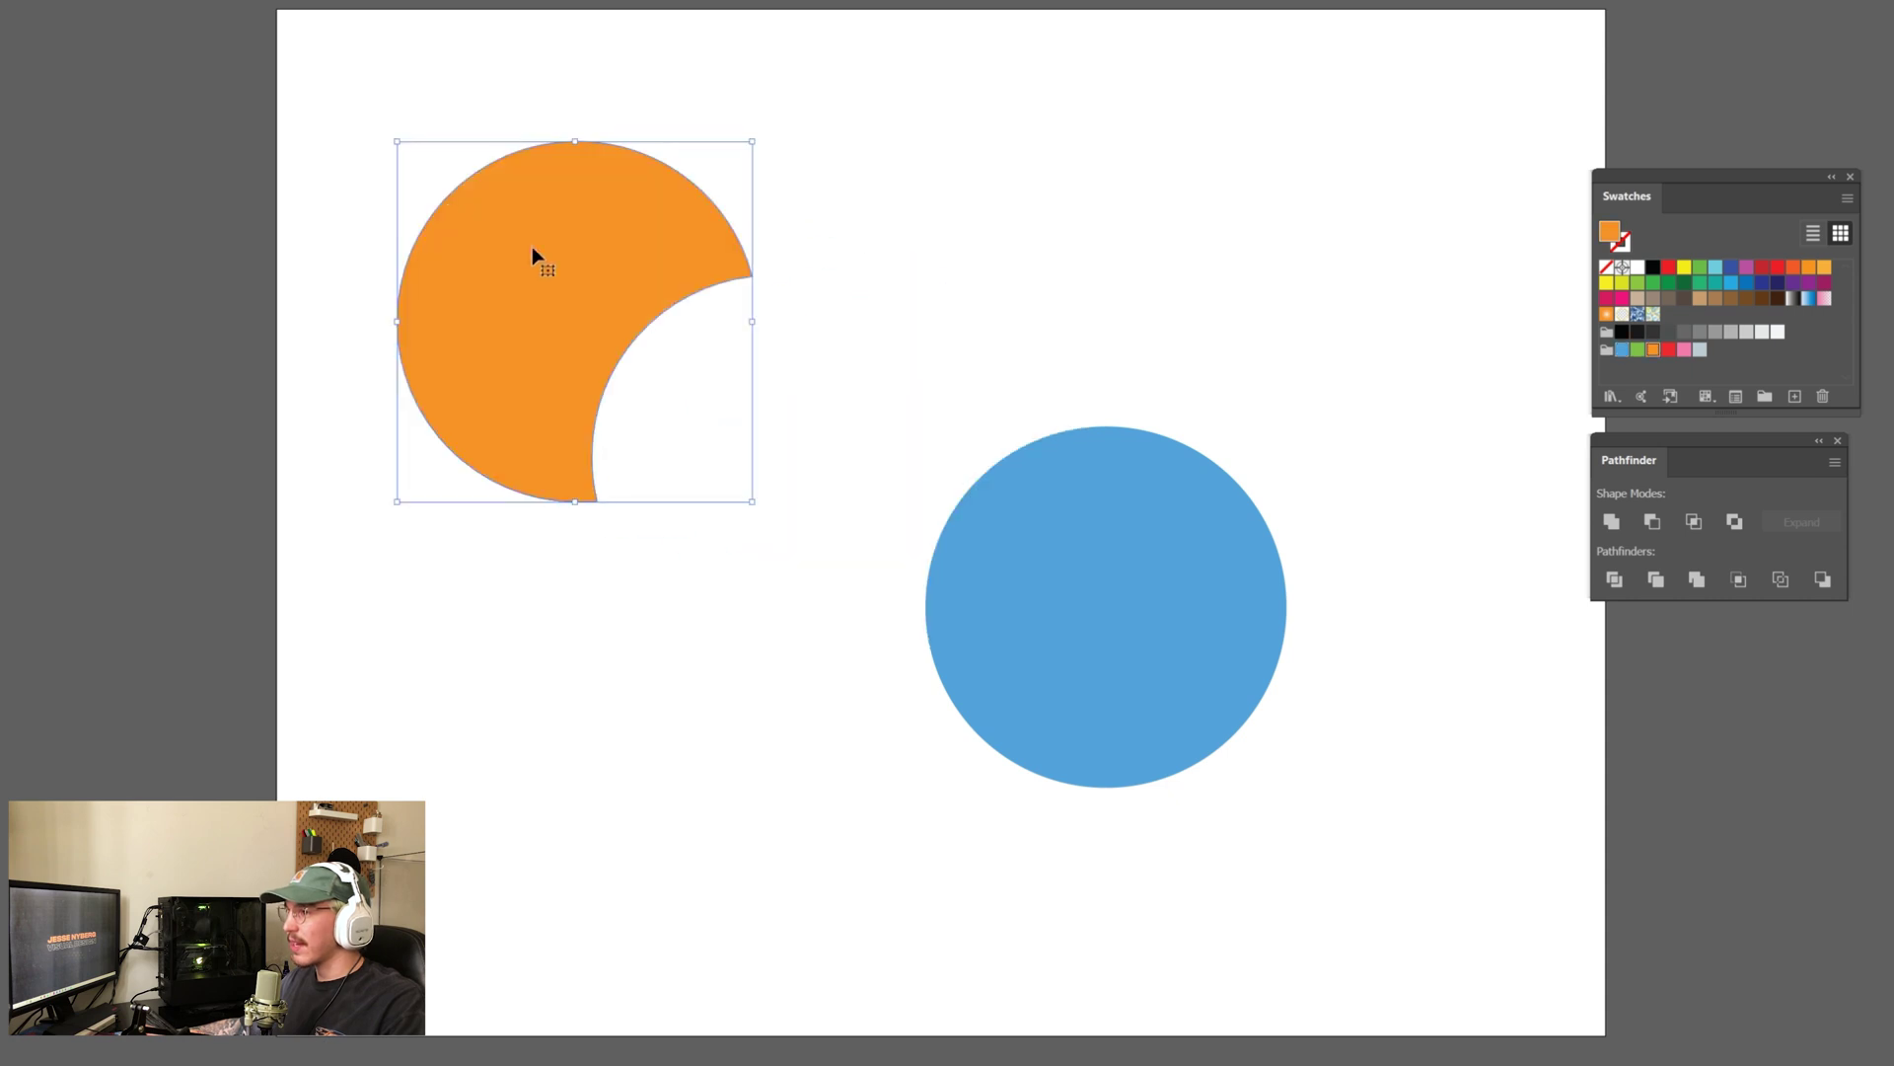
drag(1085, 599, 1240, 778)
Undo the separation of the trimmed orange and blue pieces.
key(ctrl+z)
key(ctrl+z)
key(ctrl+z)
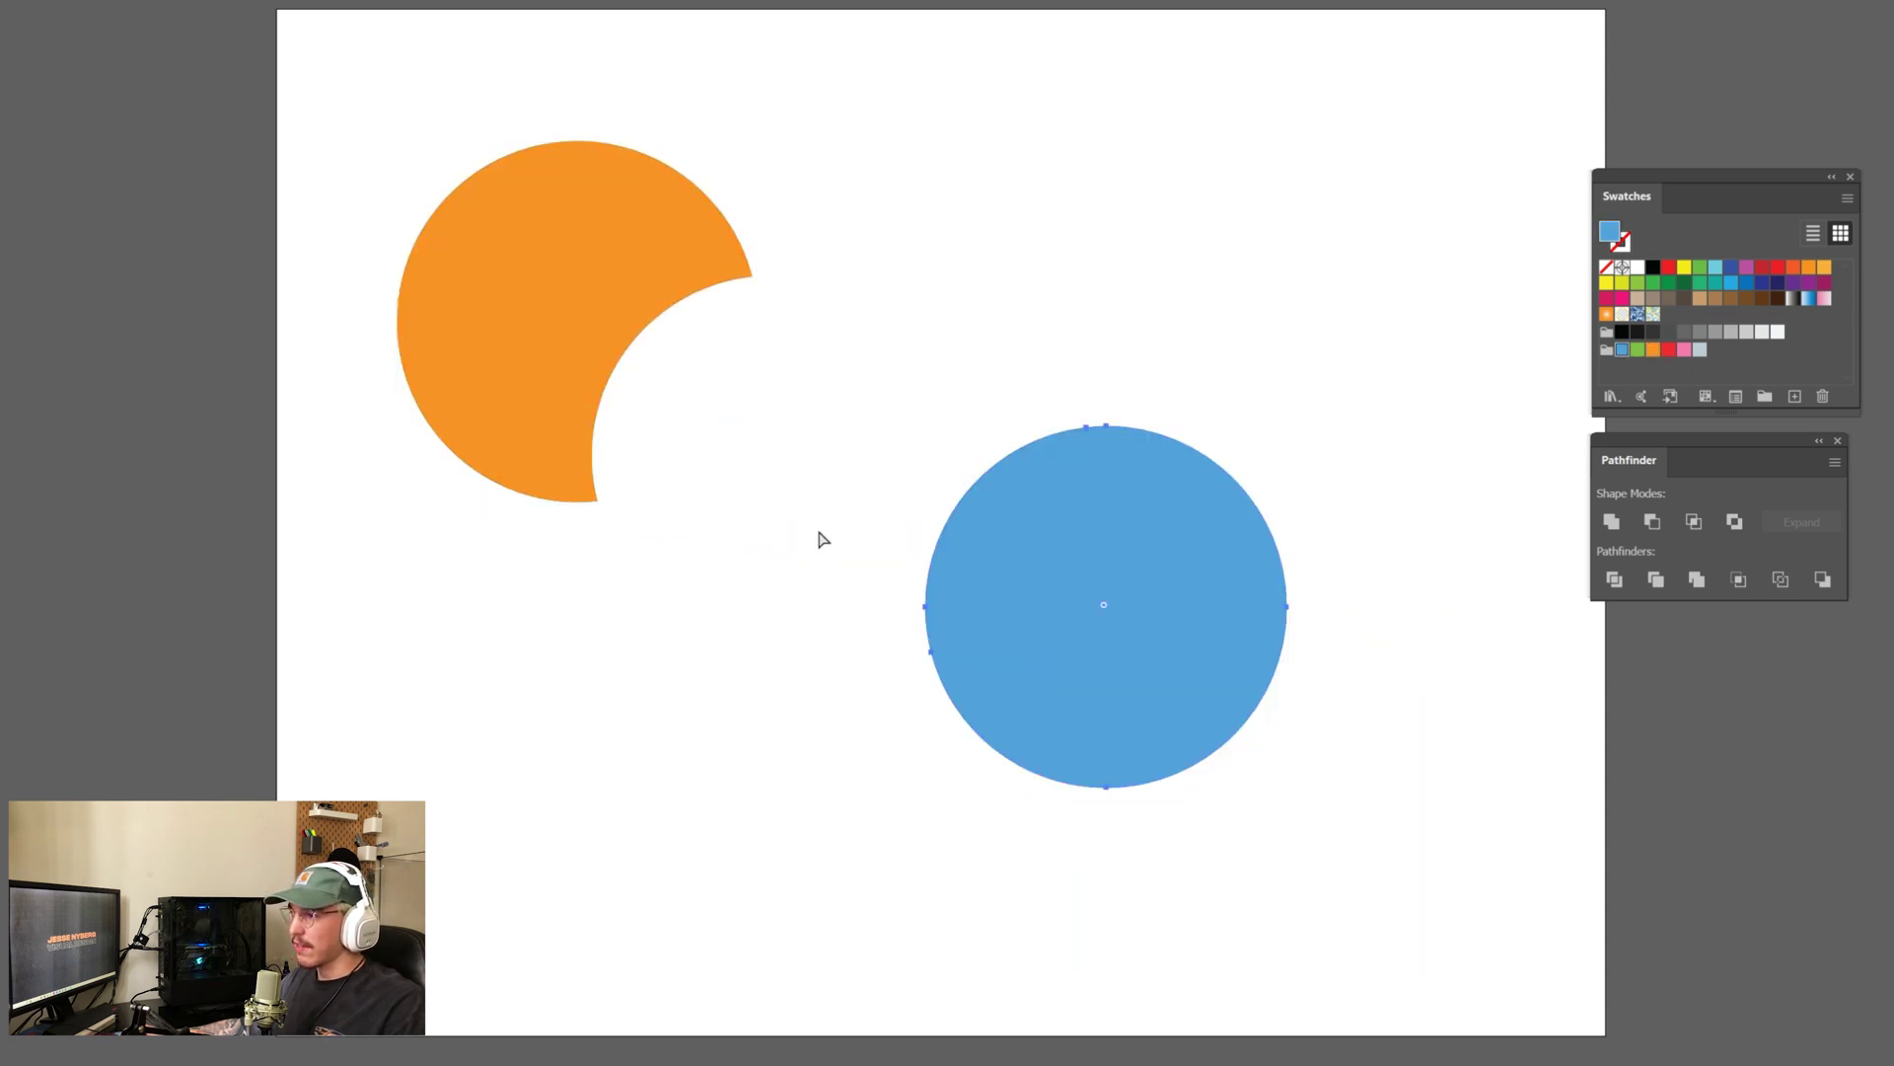
click(1738, 580)
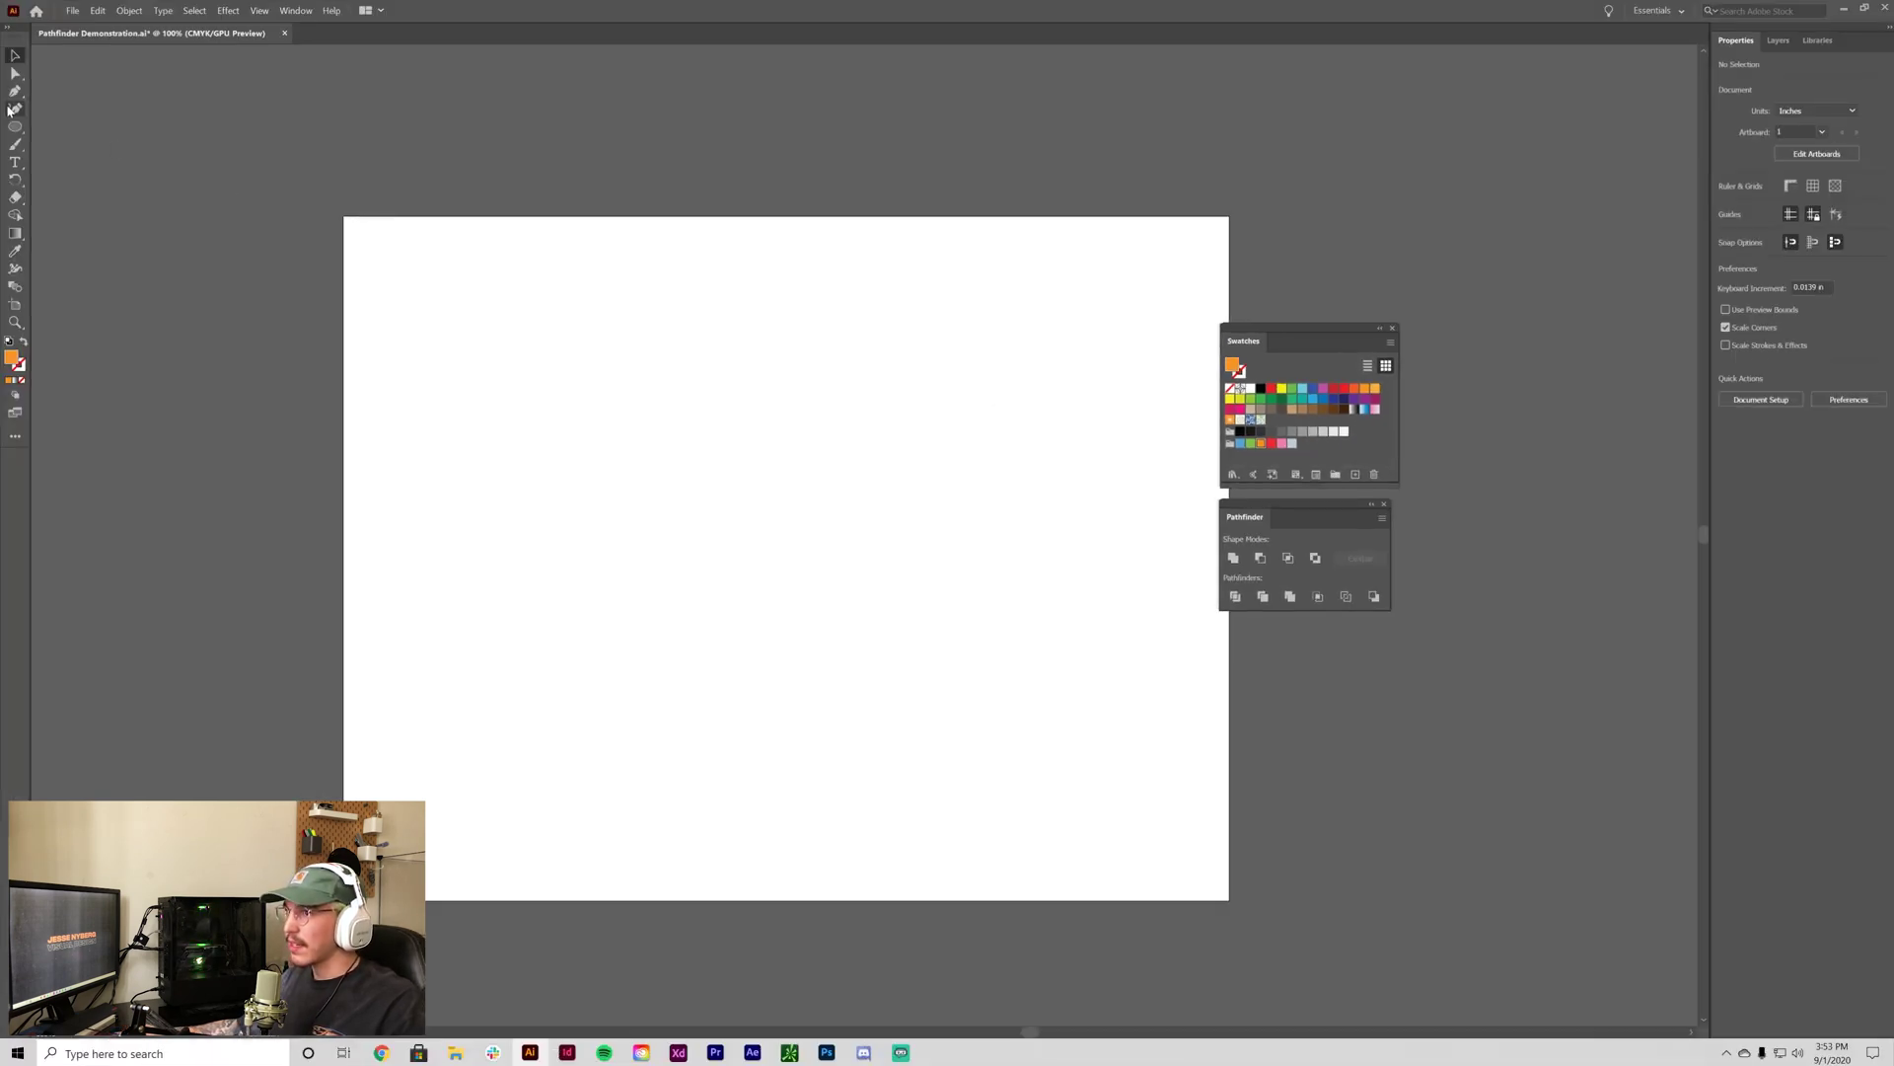
Draw a square about 3.93 in wide on the artboard and fill it red.
drag(15, 126, 77, 130)
drag(488, 383, 802, 686)
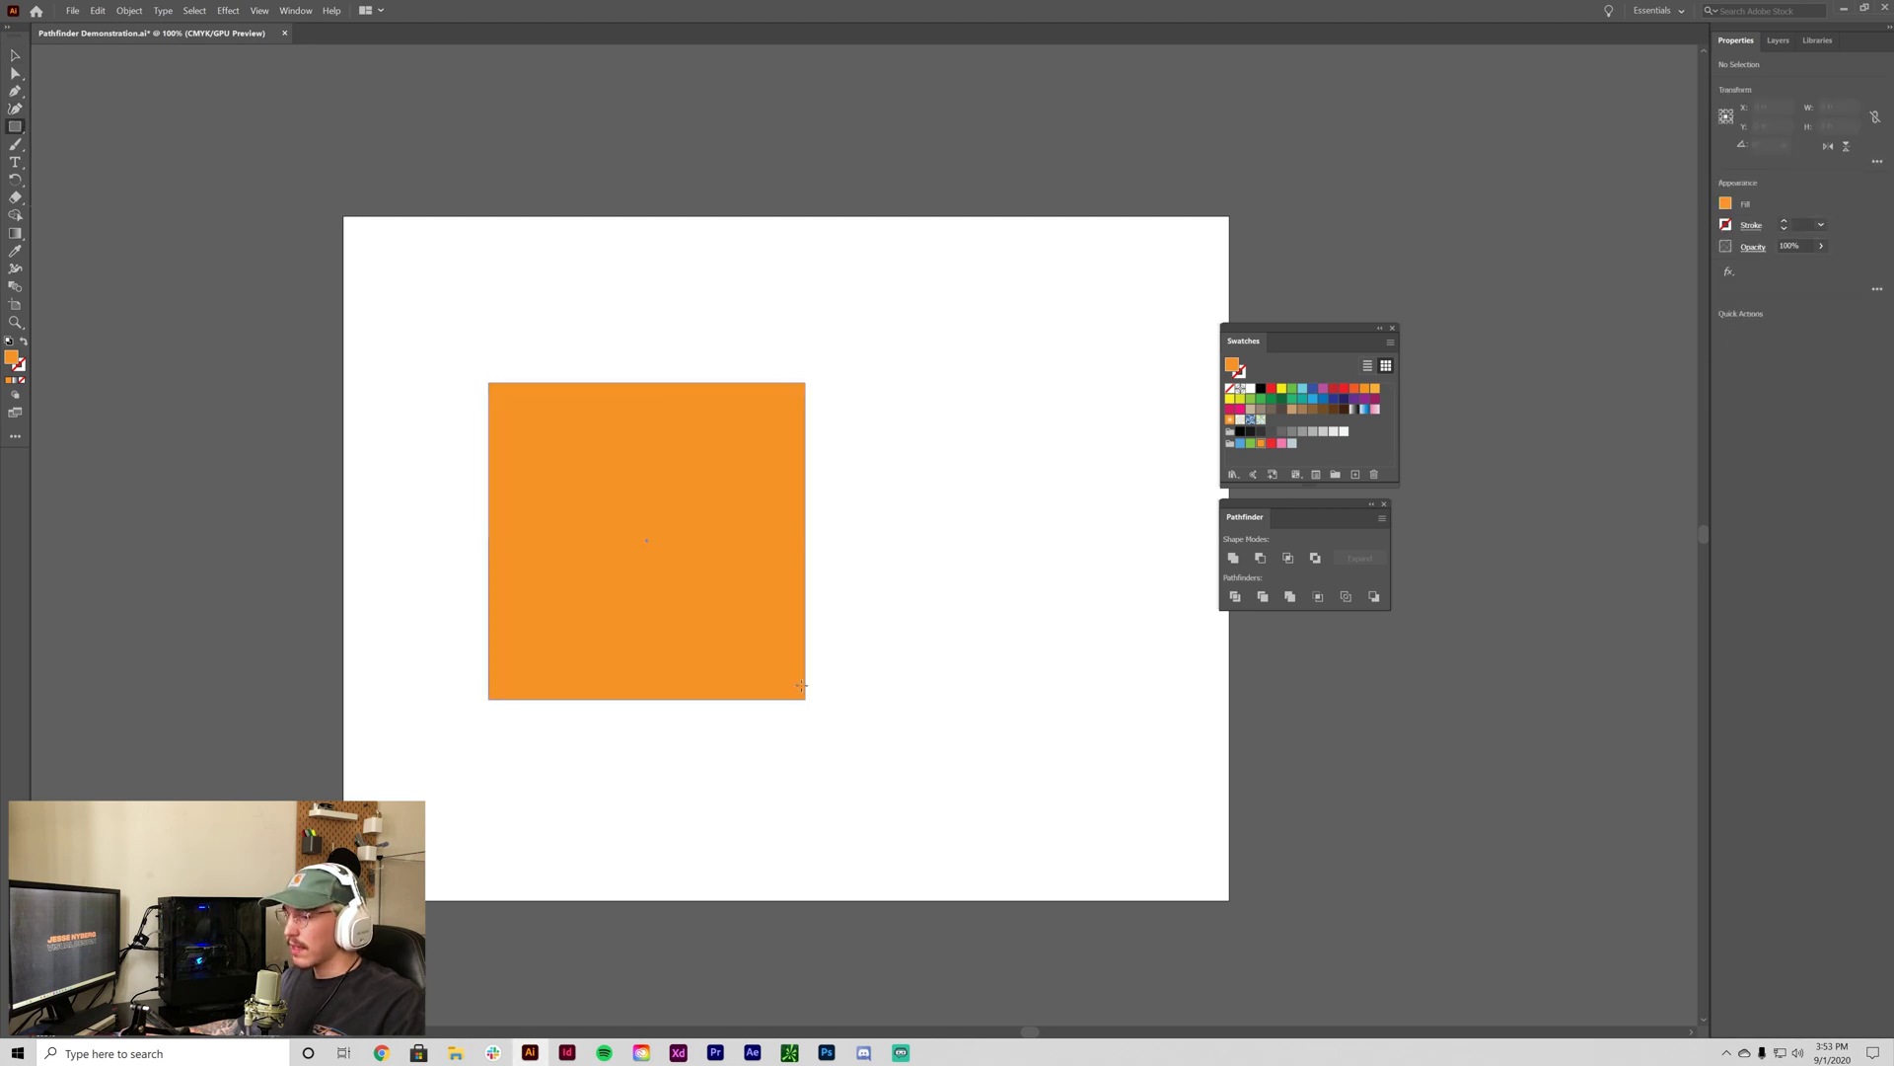
key(v)
click(1271, 443)
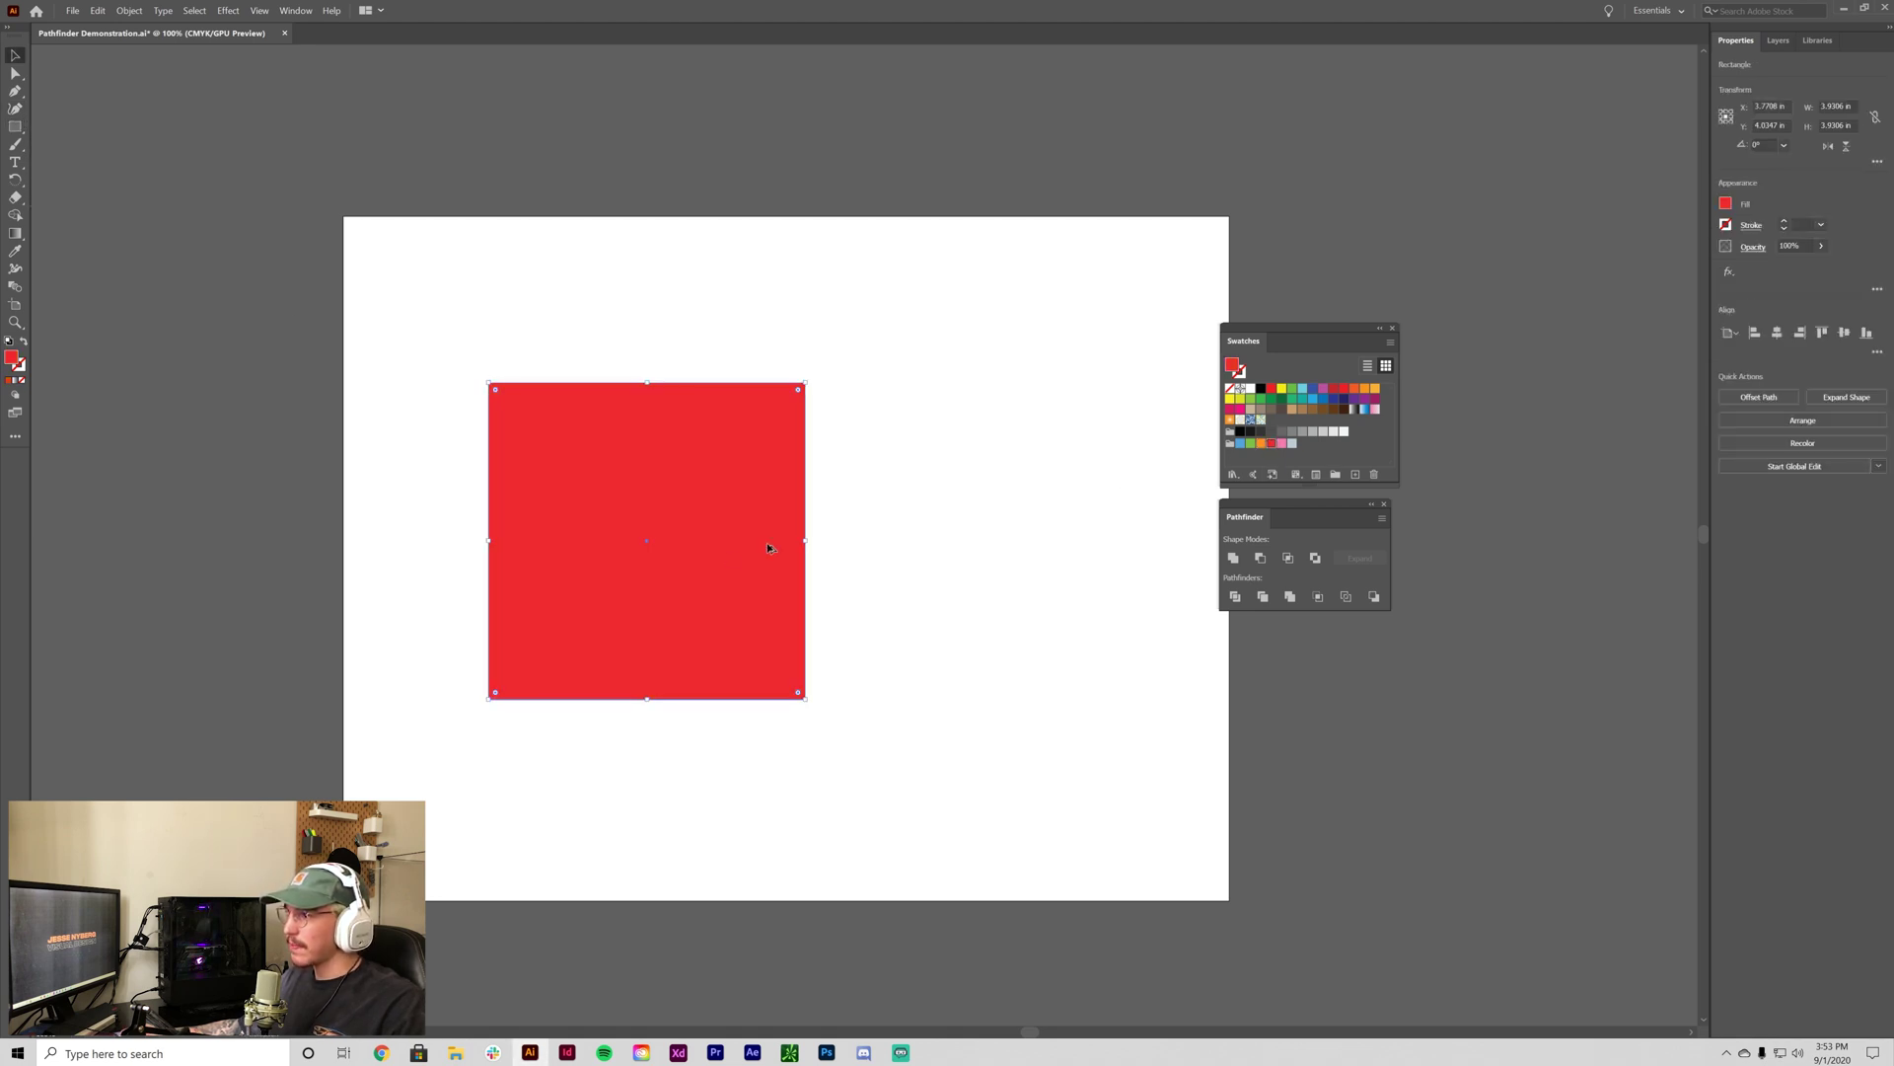
Duplicate the square horizontally to its right, filling the original orange and the copy blue.
drag(766, 541, 886, 549)
drag(731, 503, 735, 503)
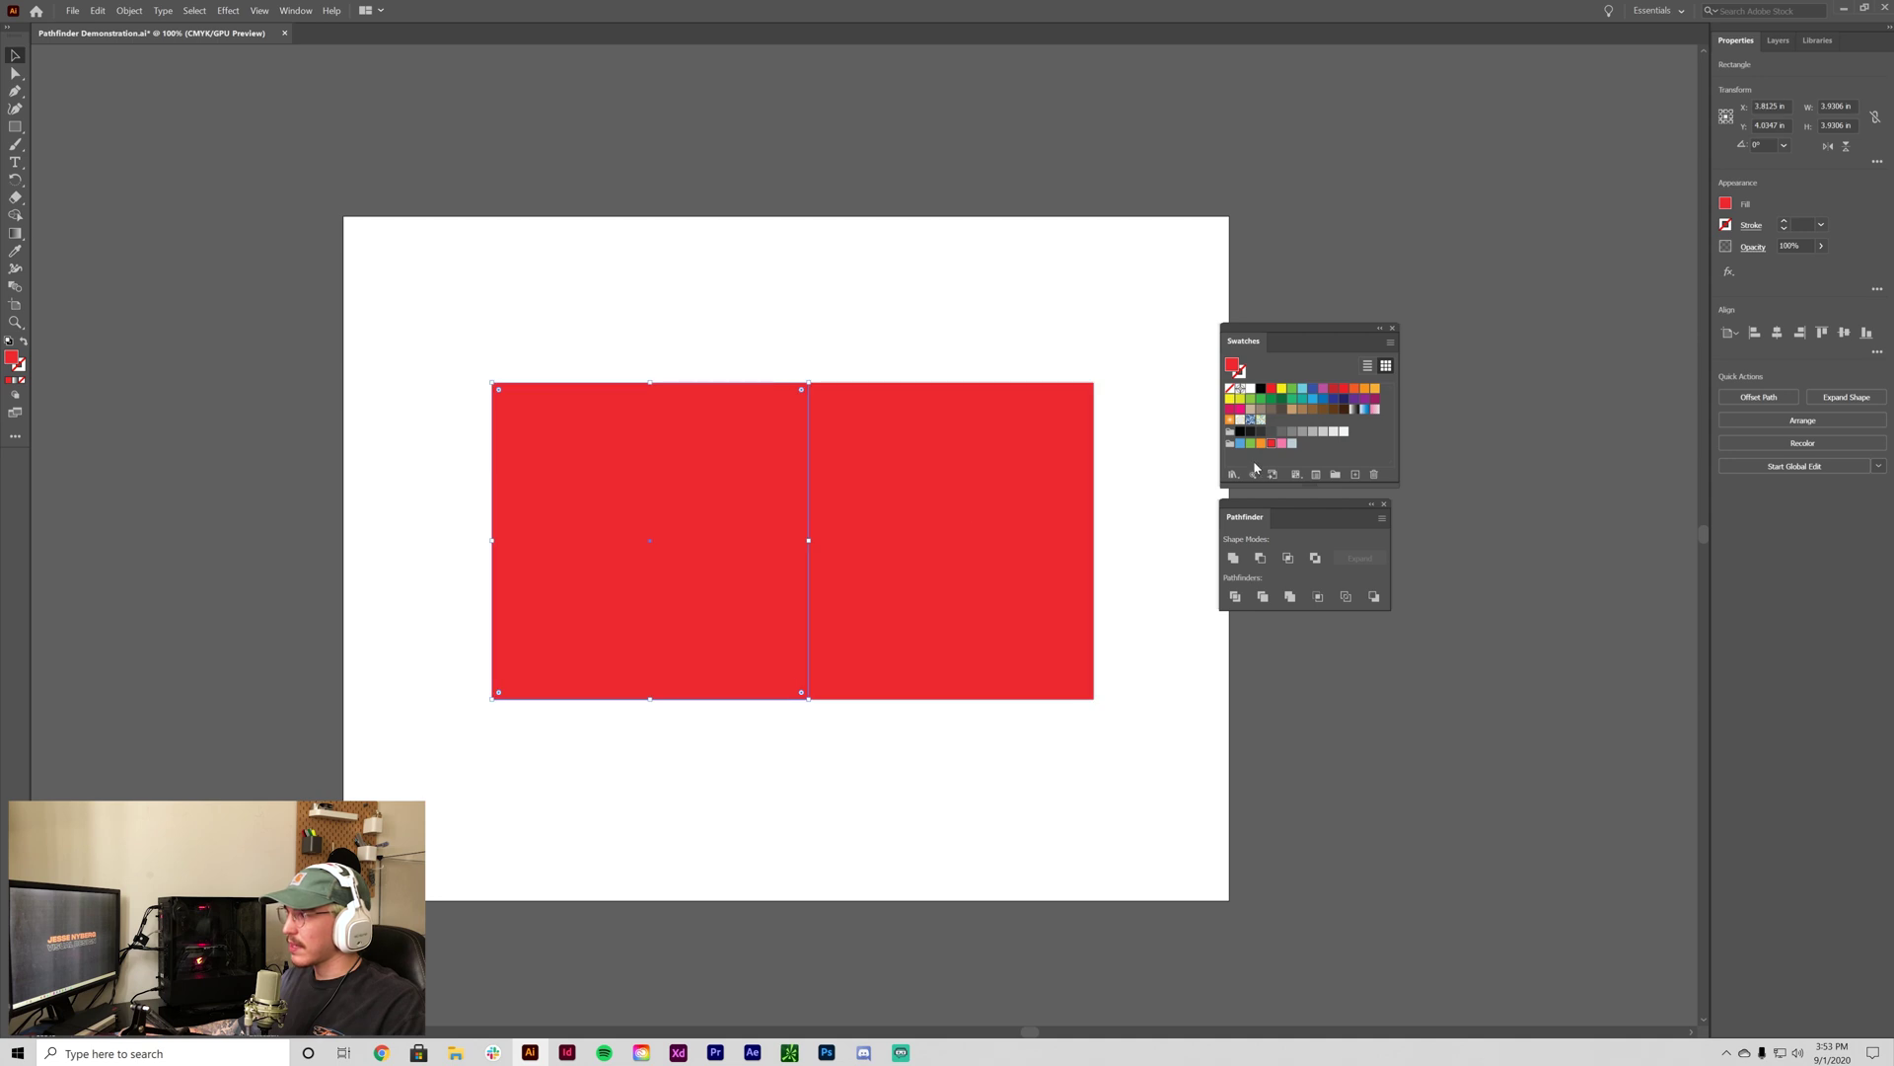
click(1260, 443)
click(1239, 443)
Move the blue square over the orange square's upper-right part and apply the Crop pathfinder to both.
drag(1032, 517, 901, 427)
drag(1146, 773, 690, 444)
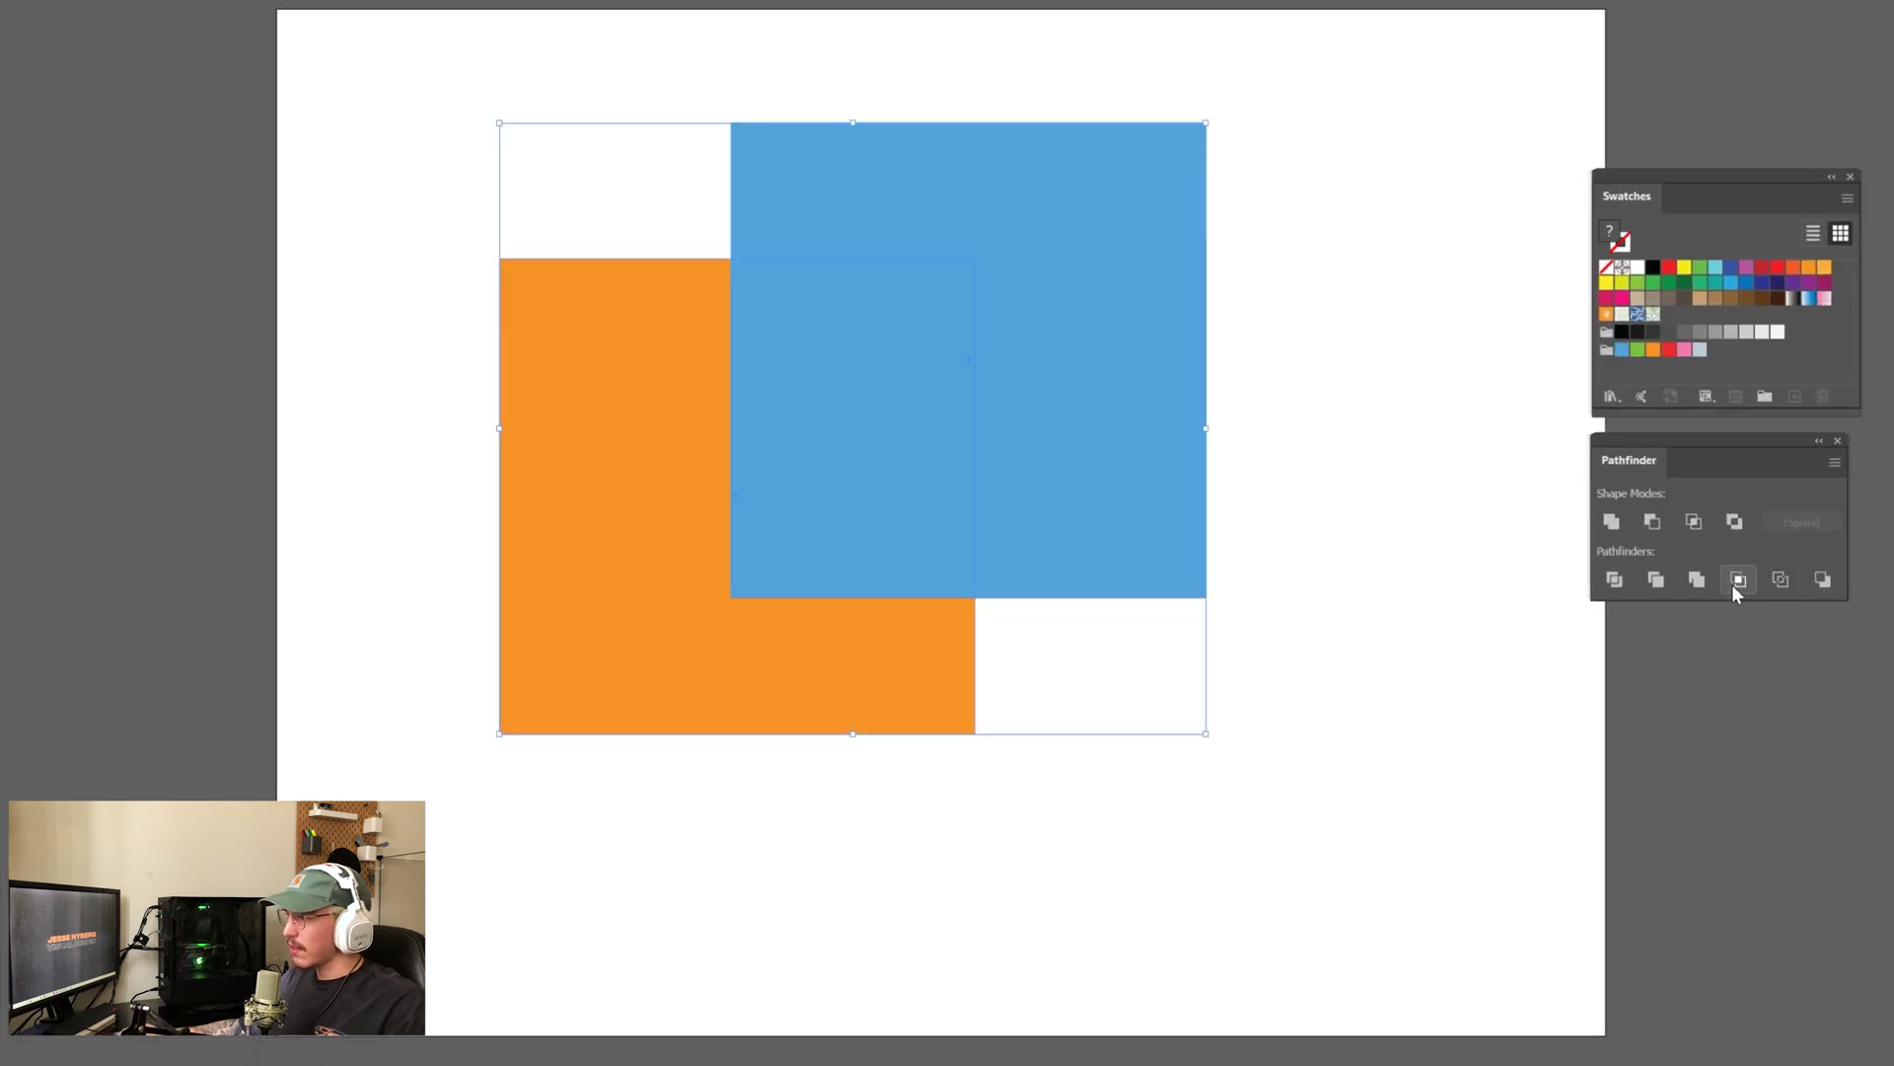
click(1738, 581)
click(1275, 742)
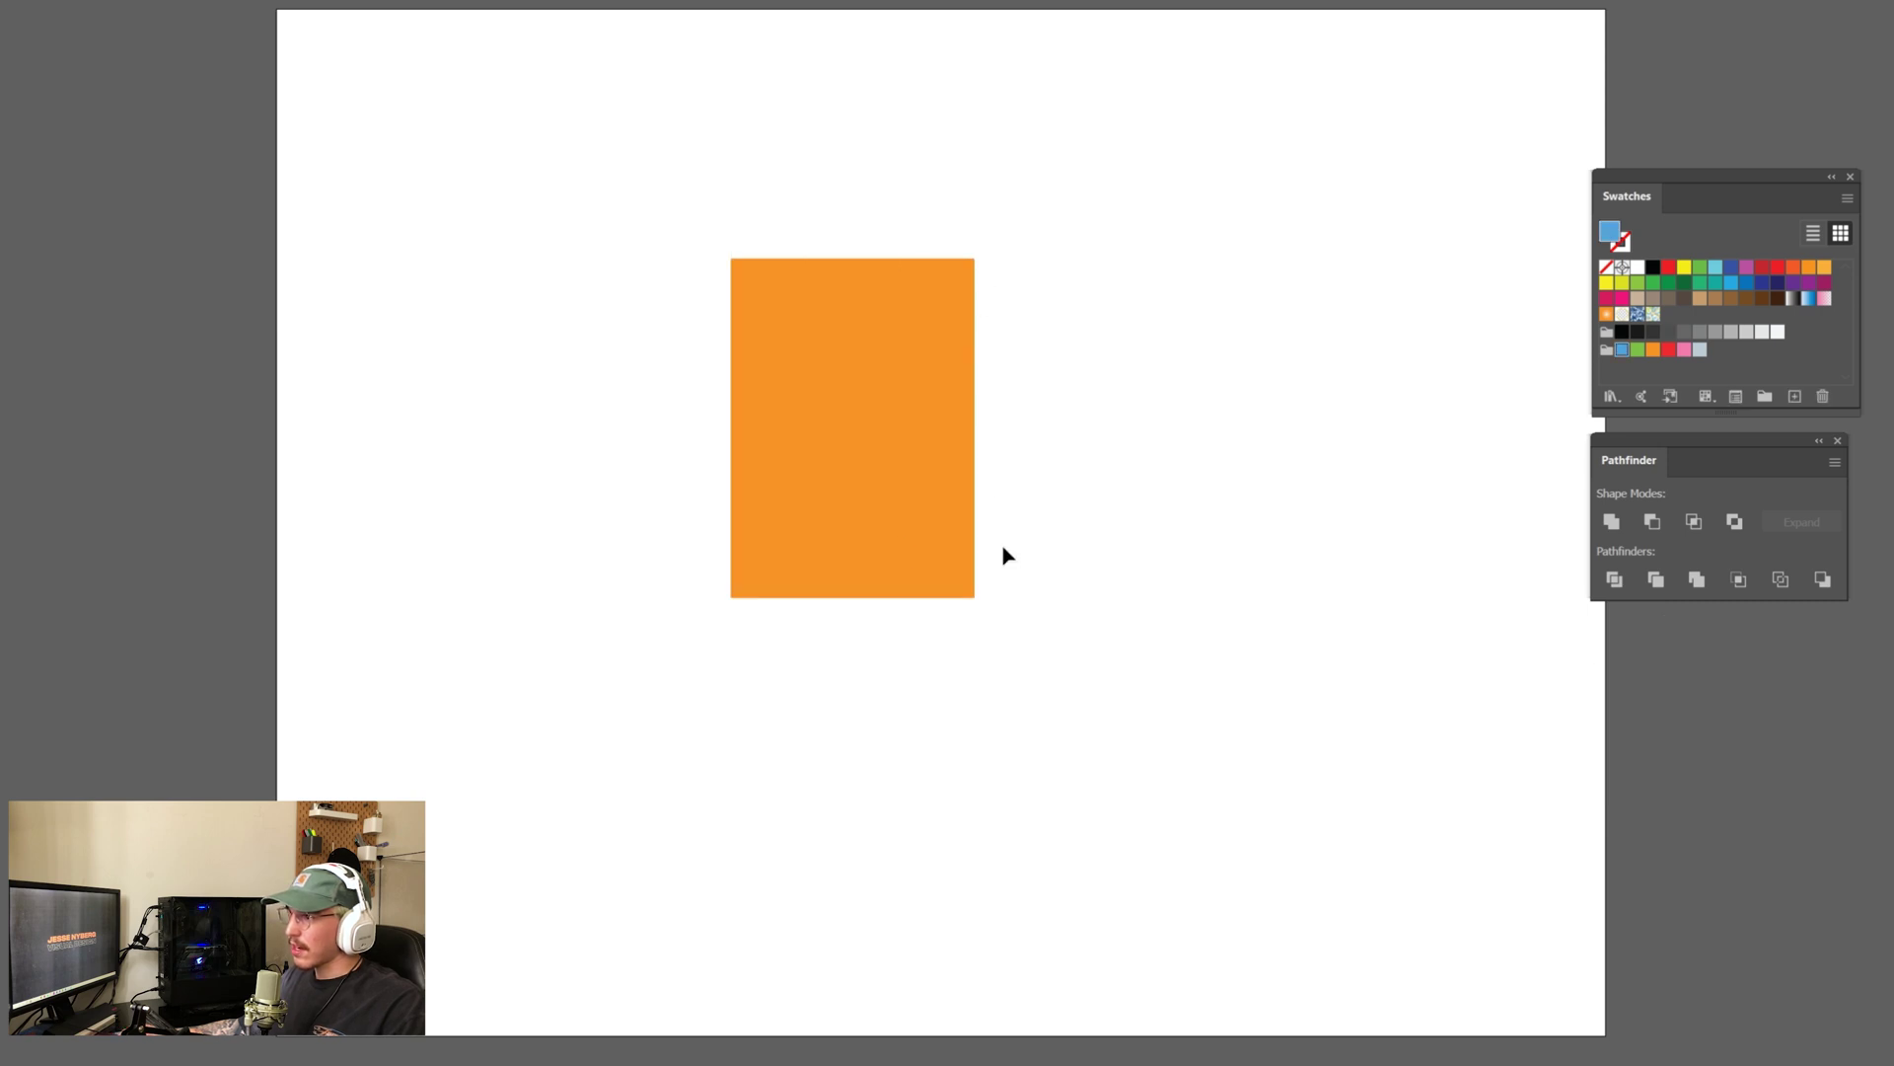
Inspect the cropped squares in outline view and move the cropped result slightly upward.
key(ctrl+y)
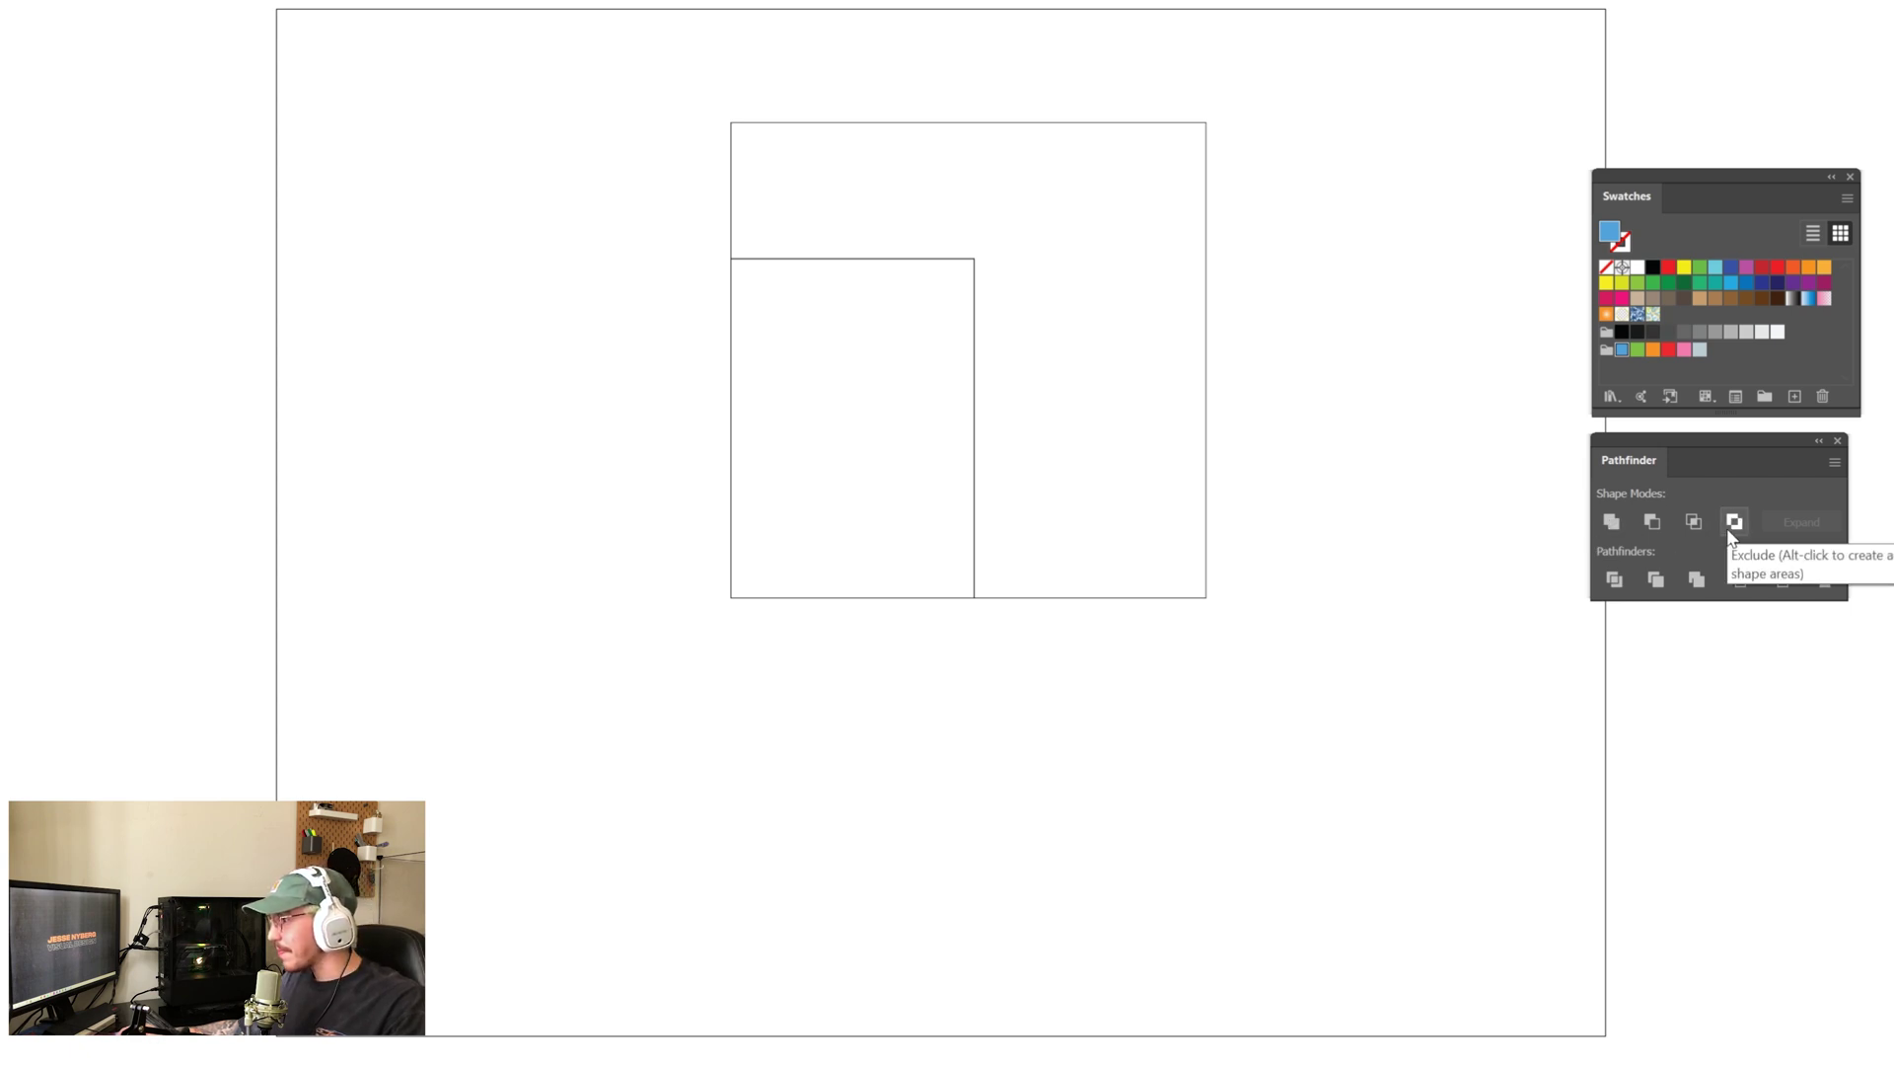
key(ctrl+y)
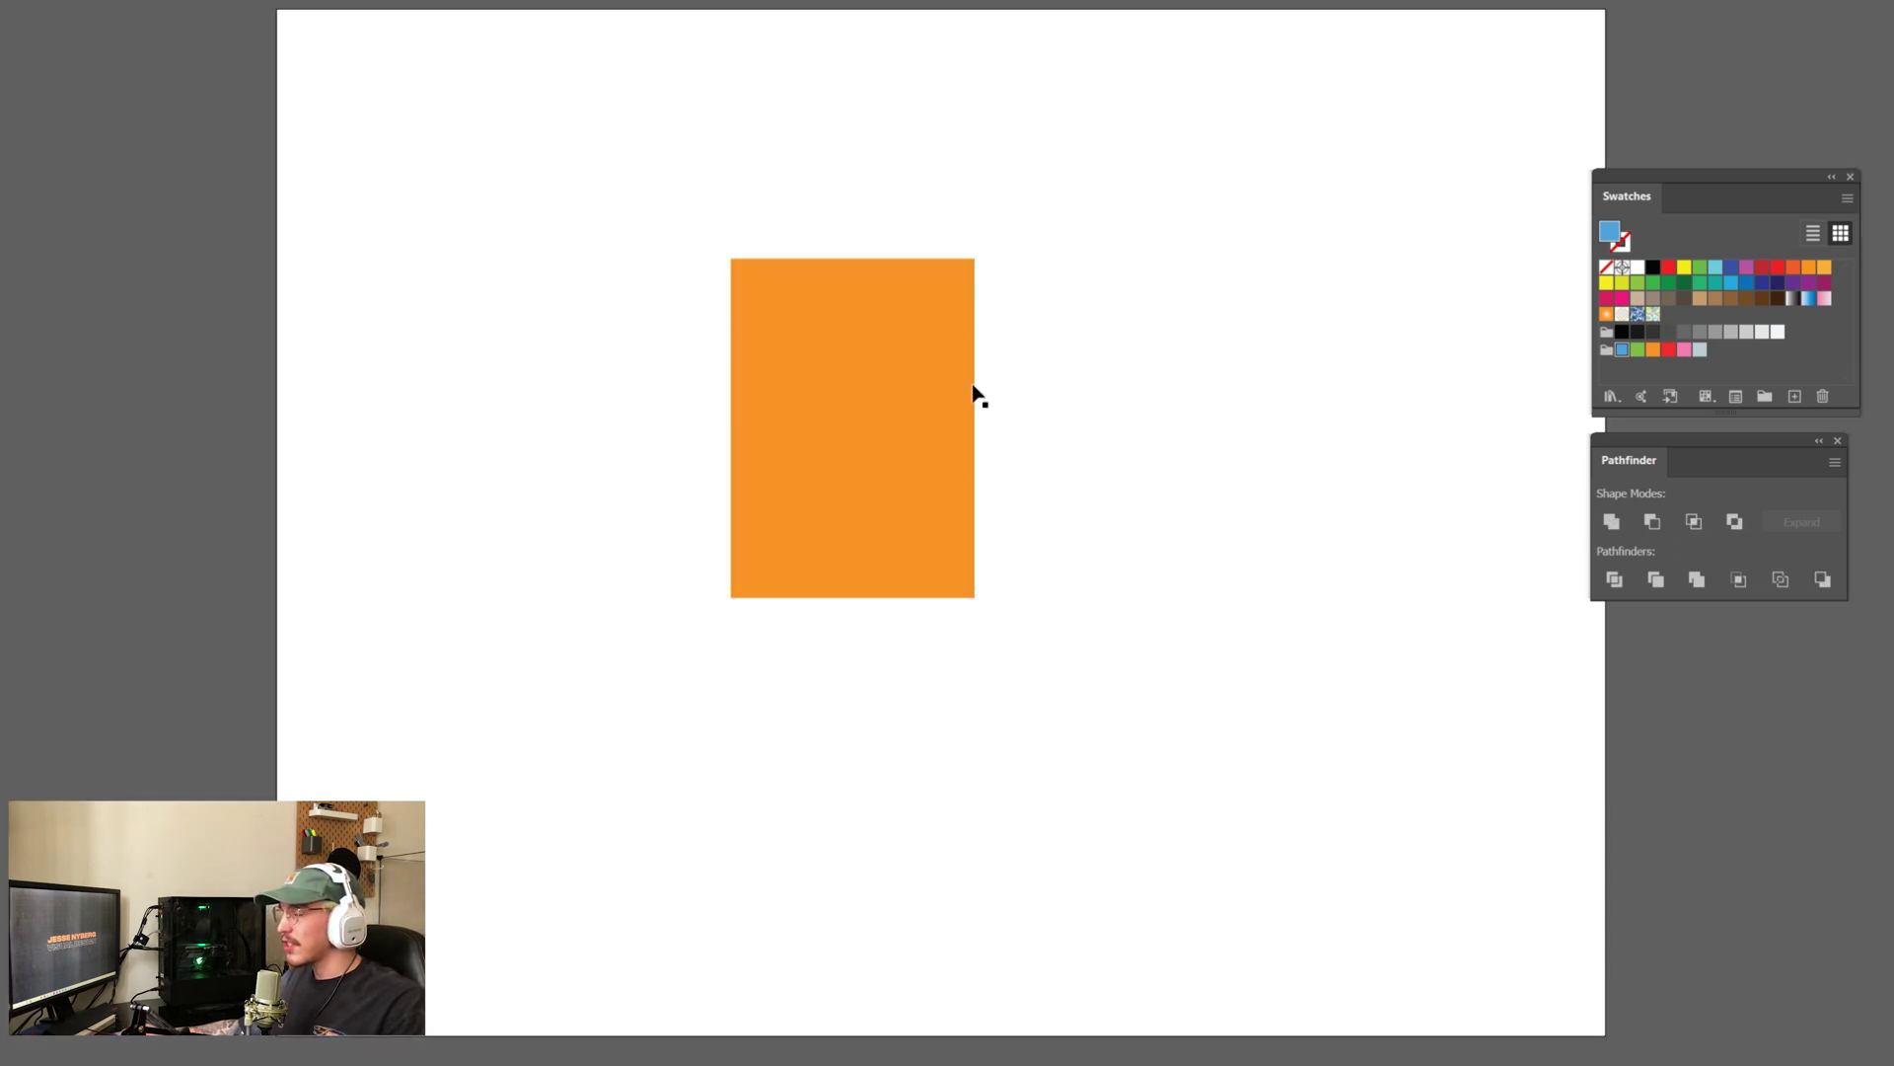
drag(857, 381, 859, 320)
click(1219, 632)
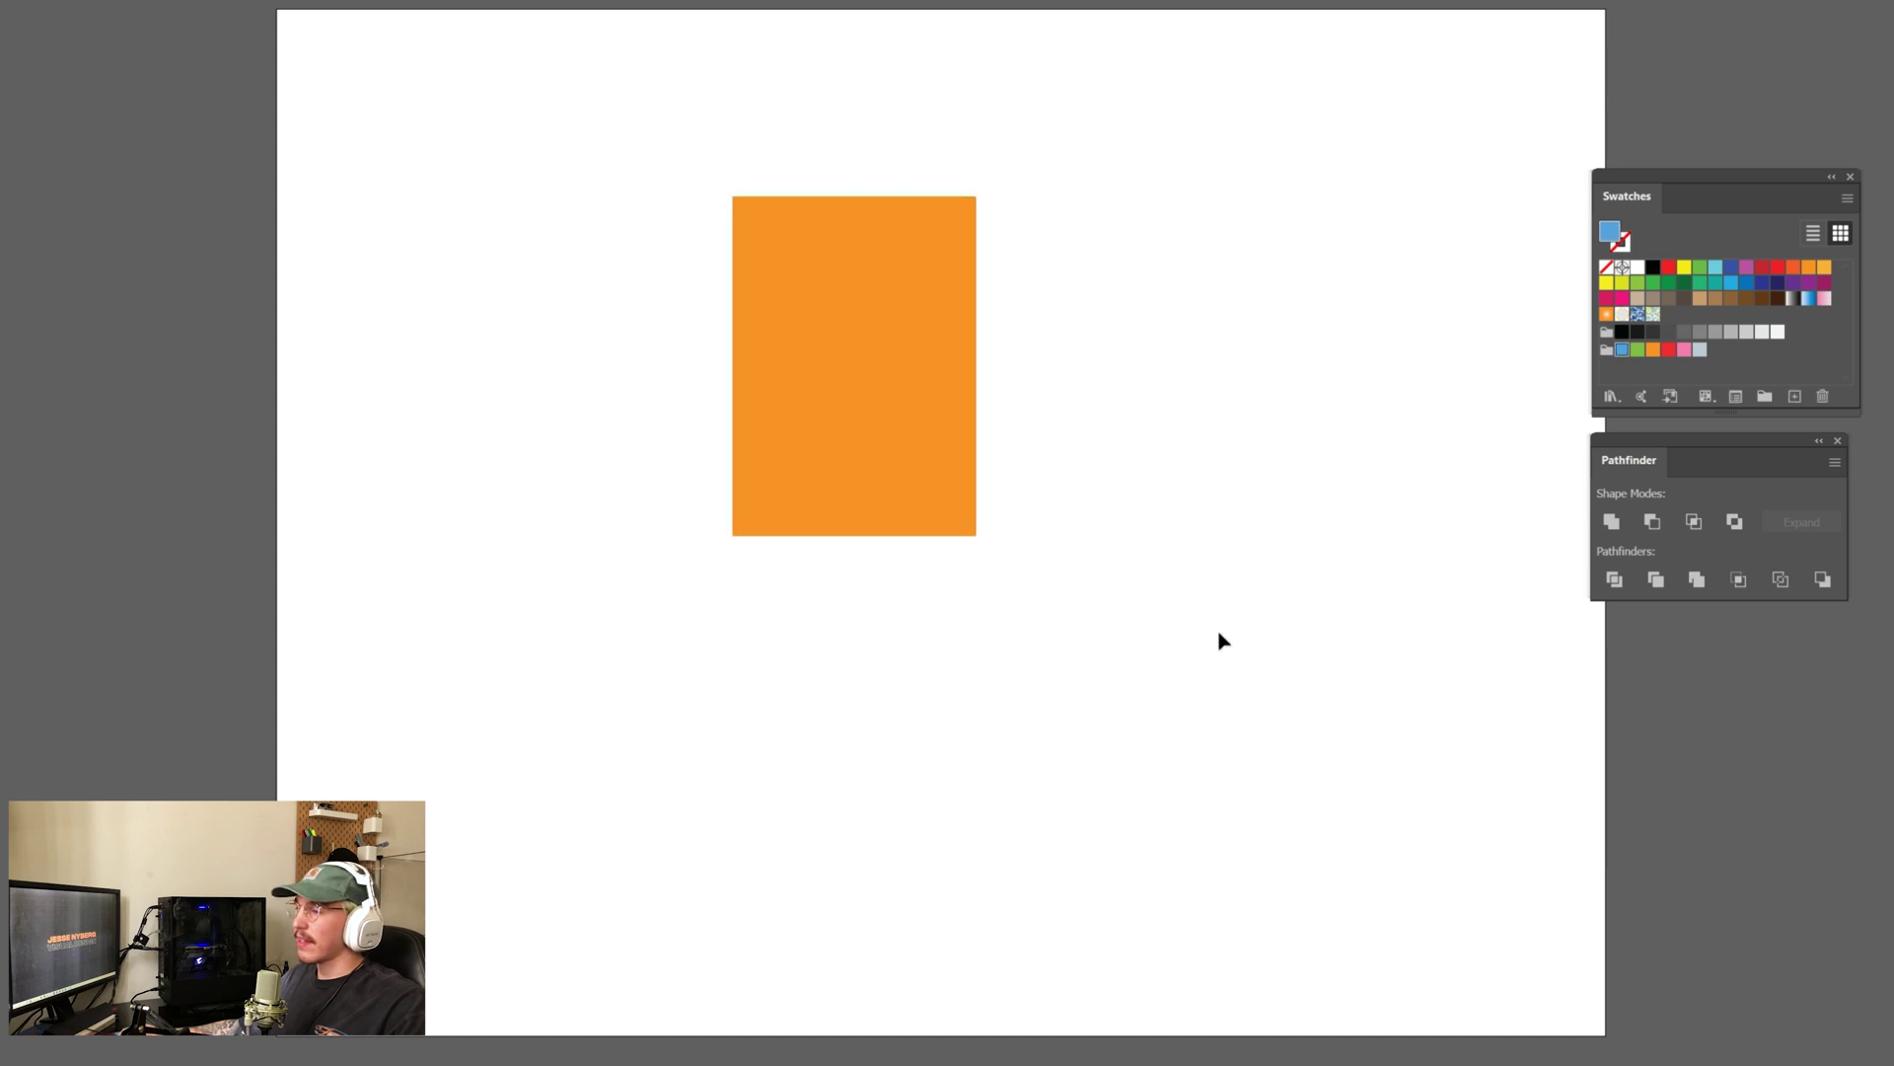
Delete the cropped artwork and draw a large blue circle on the artboard with the Ellipse tool.
drag(1220, 642, 770, 100)
key(Delete)
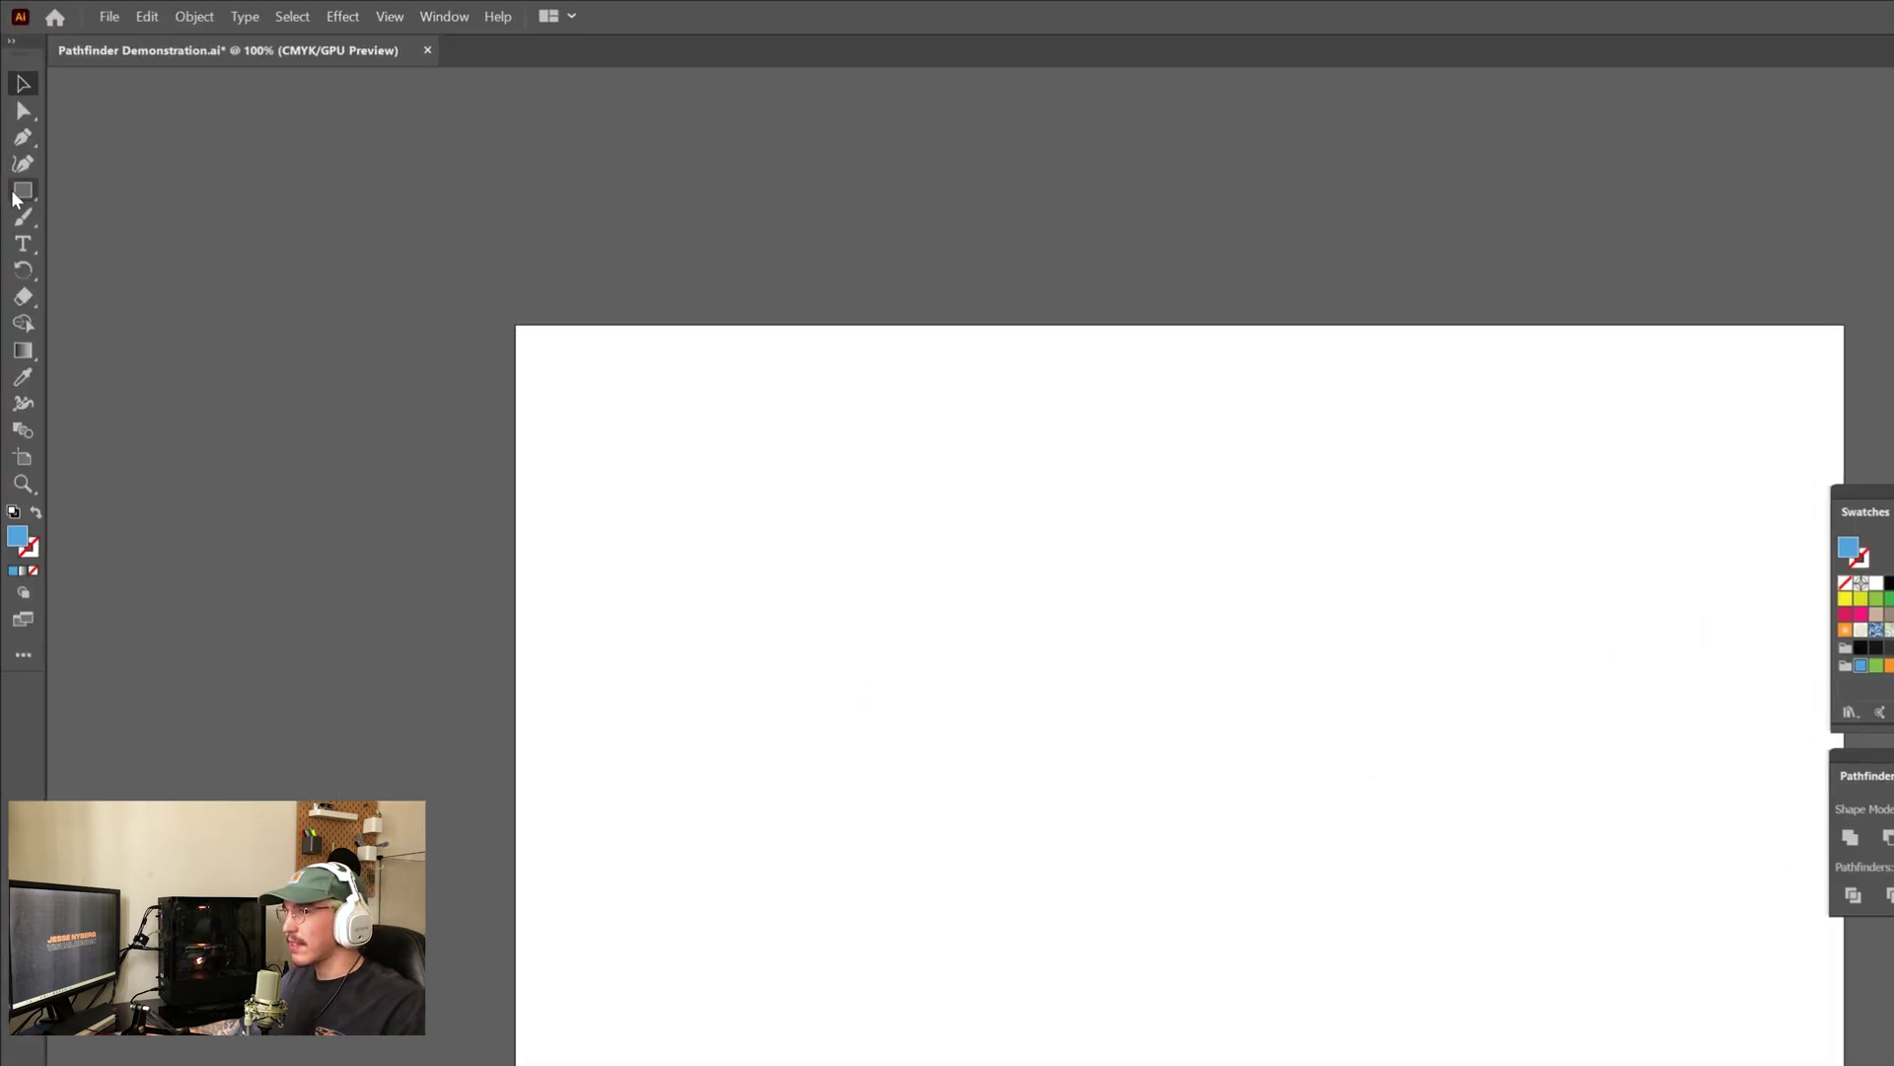
click(15, 198)
click(89, 216)
drag(802, 620, 1172, 1025)
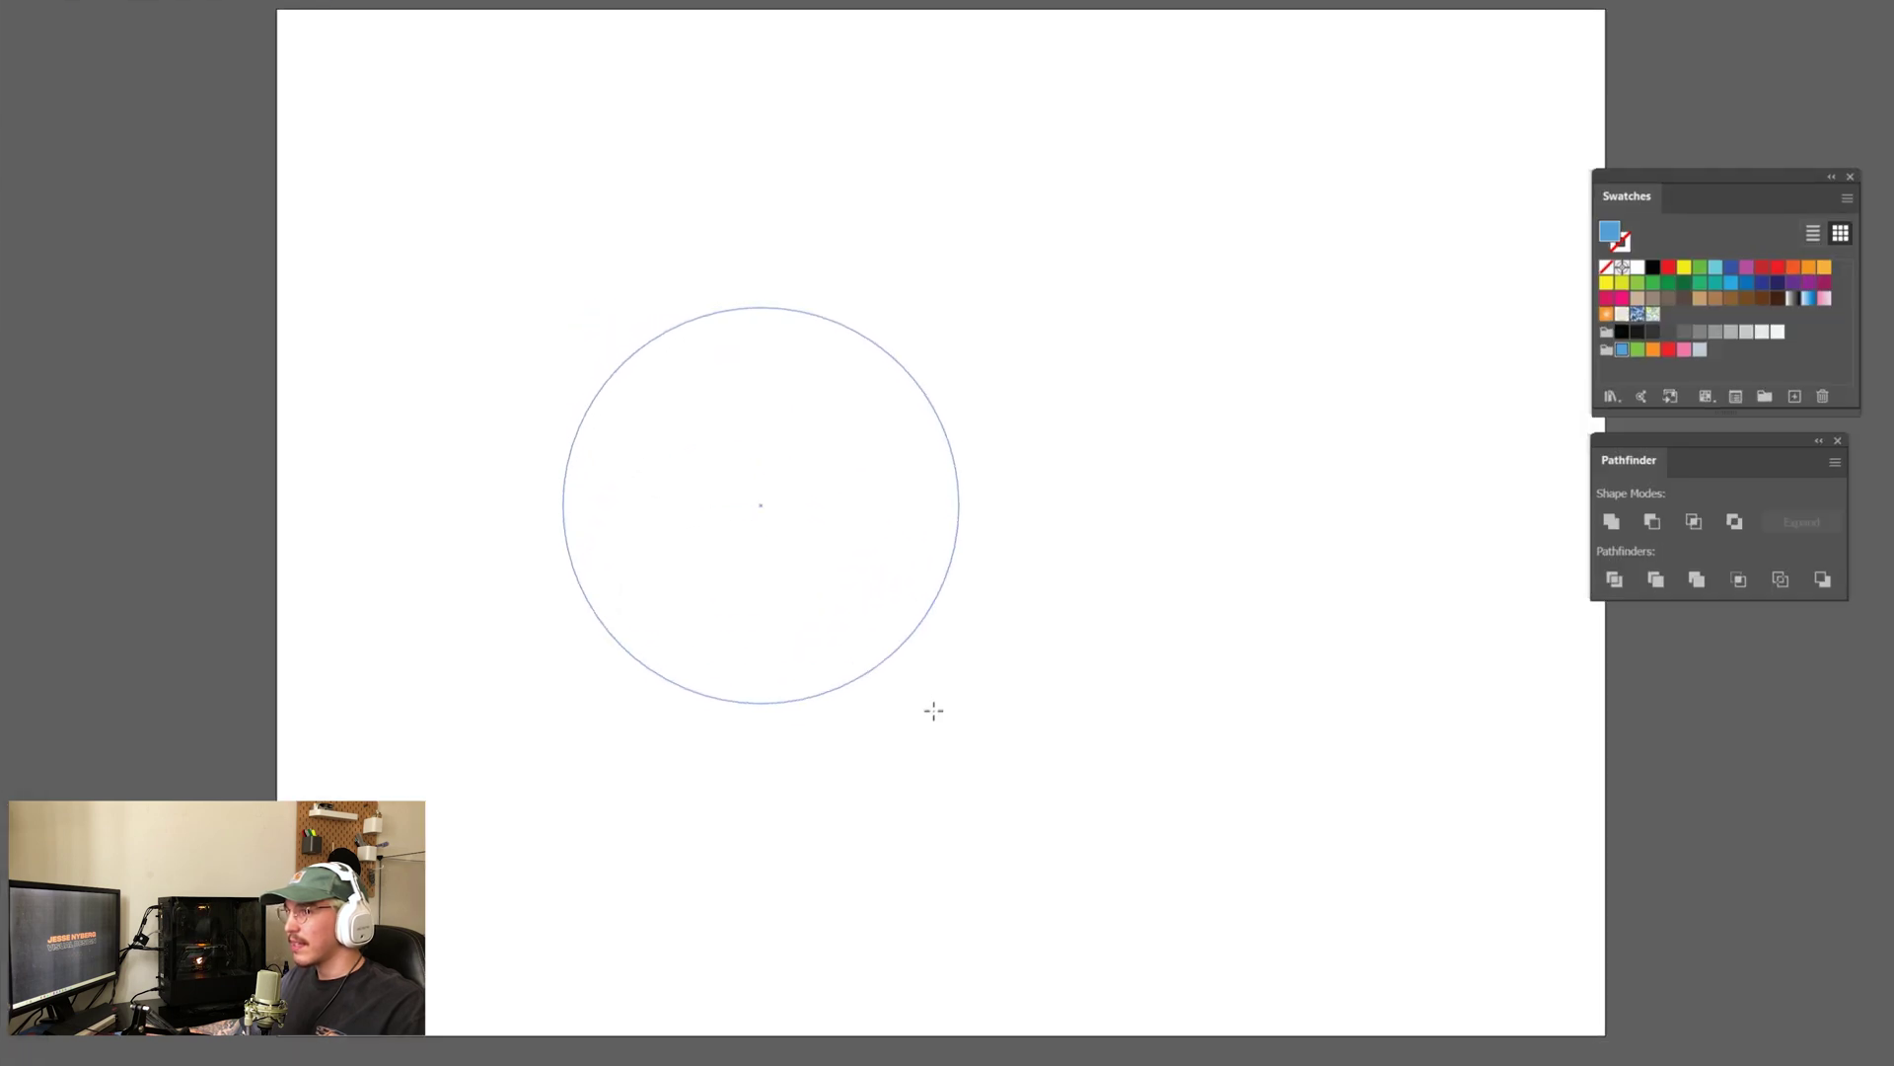
drag(934, 711, 966, 710)
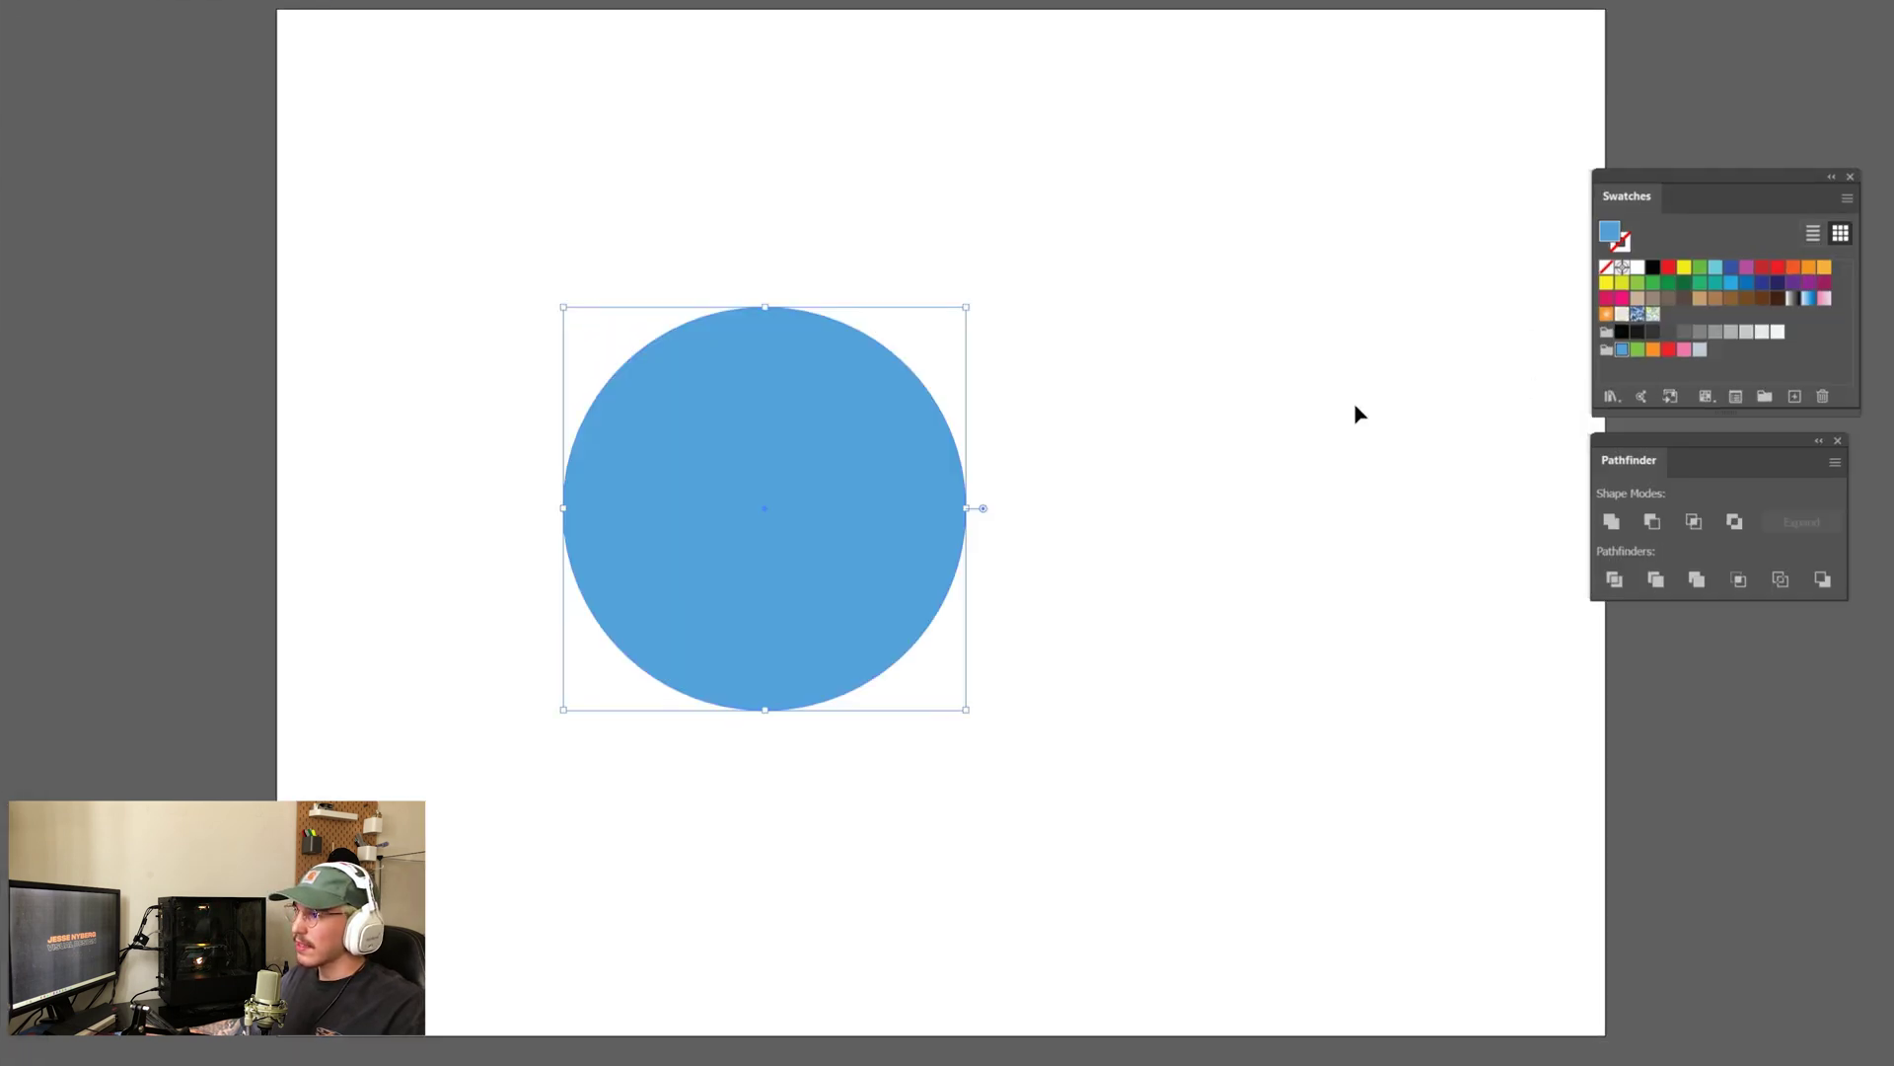
Duplicate the circle twice below into an overlapping trio, filling the lower-right copy pink and the lower-left copy orange.
drag(860, 519, 739, 755)
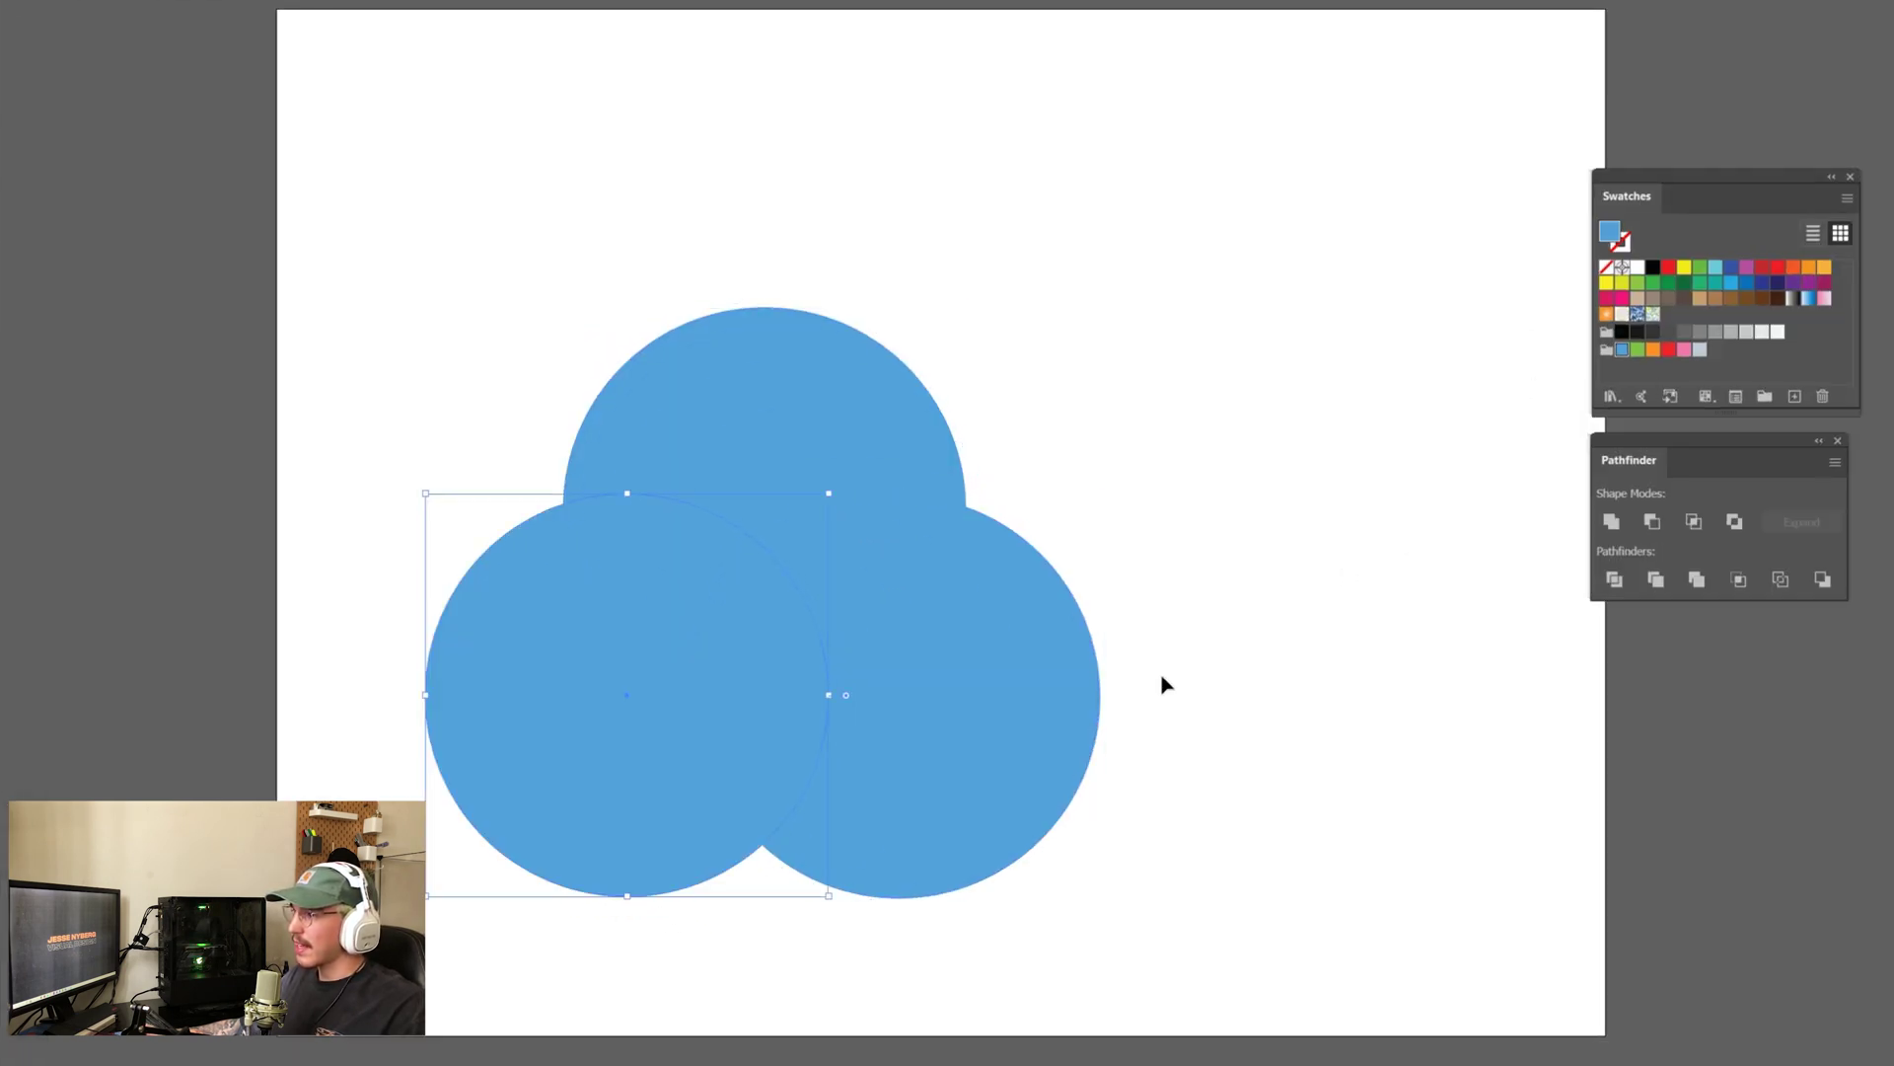
click(1036, 652)
click(1685, 349)
click(592, 677)
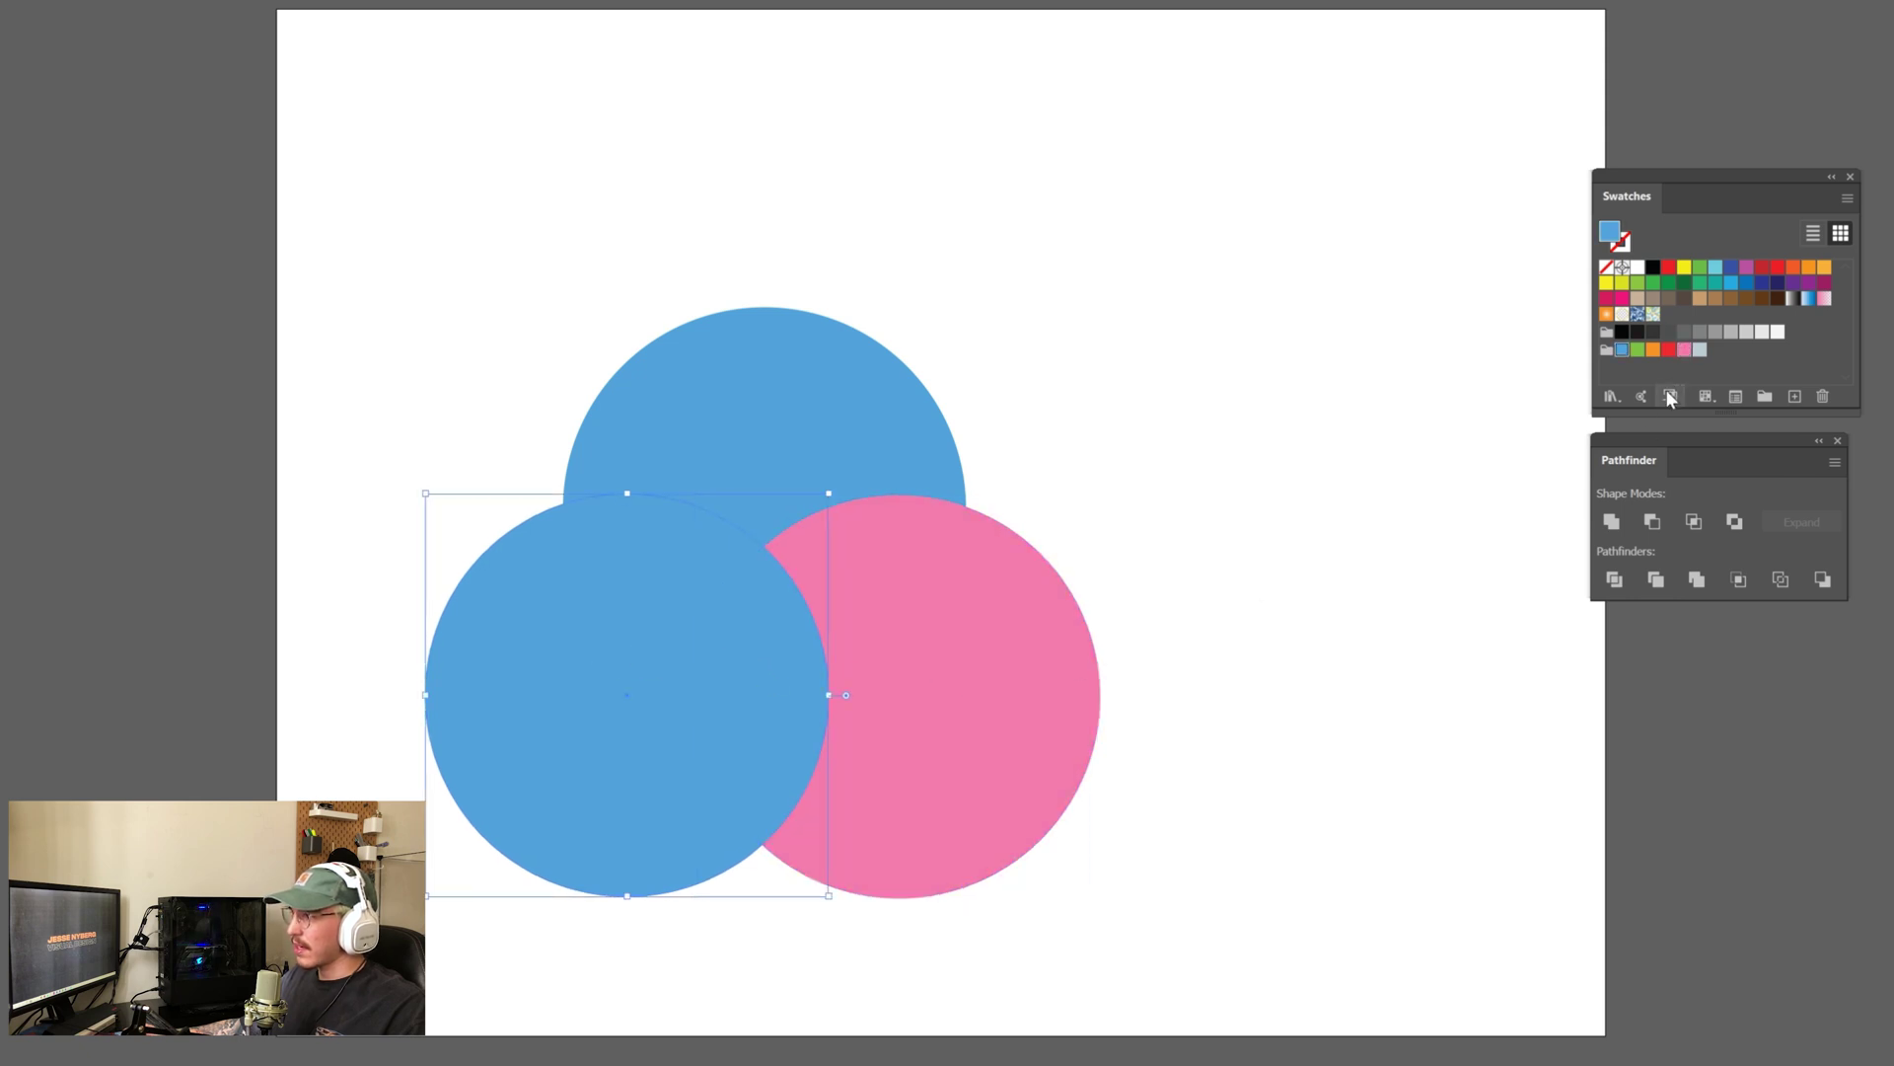
click(1654, 351)
Apply the Outline pathfinder to the three overlapping circles.
drag(1303, 760, 691, 361)
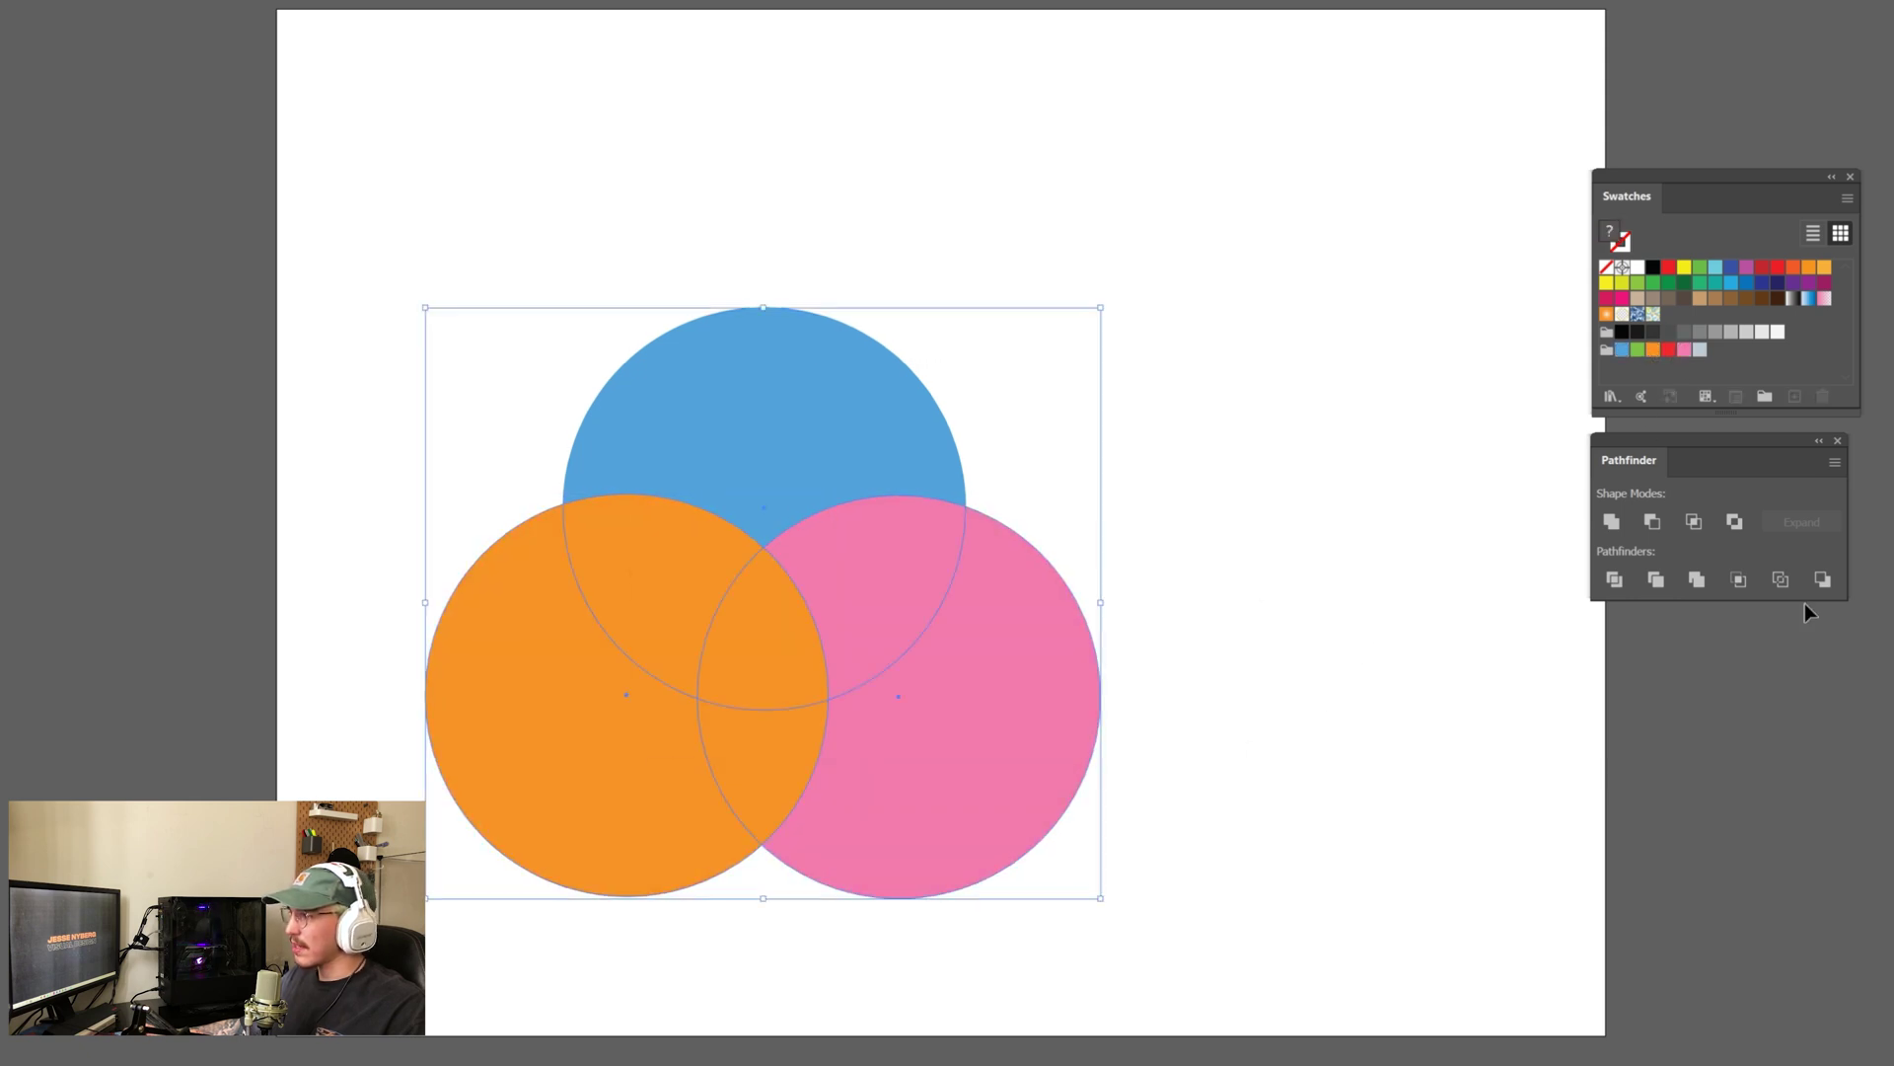
click(1782, 582)
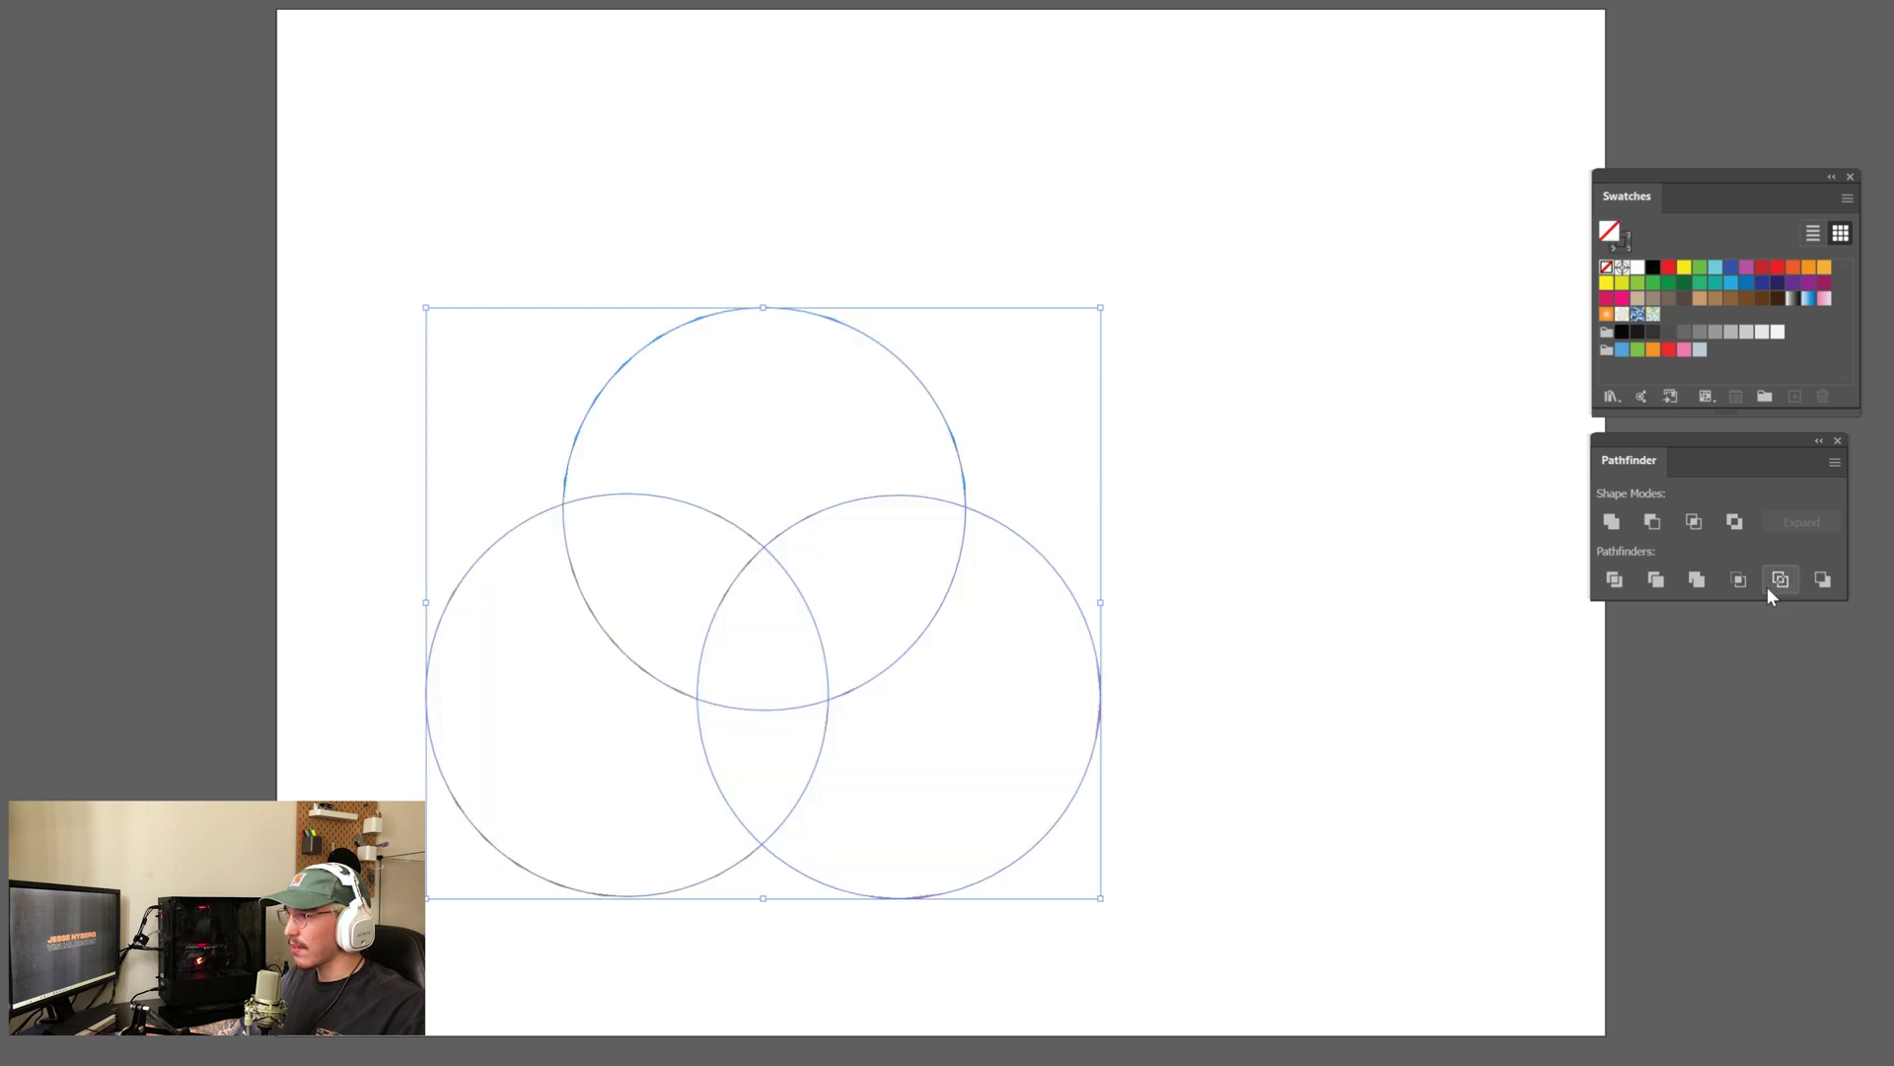
click(658, 673)
drag(1289, 858, 612, 355)
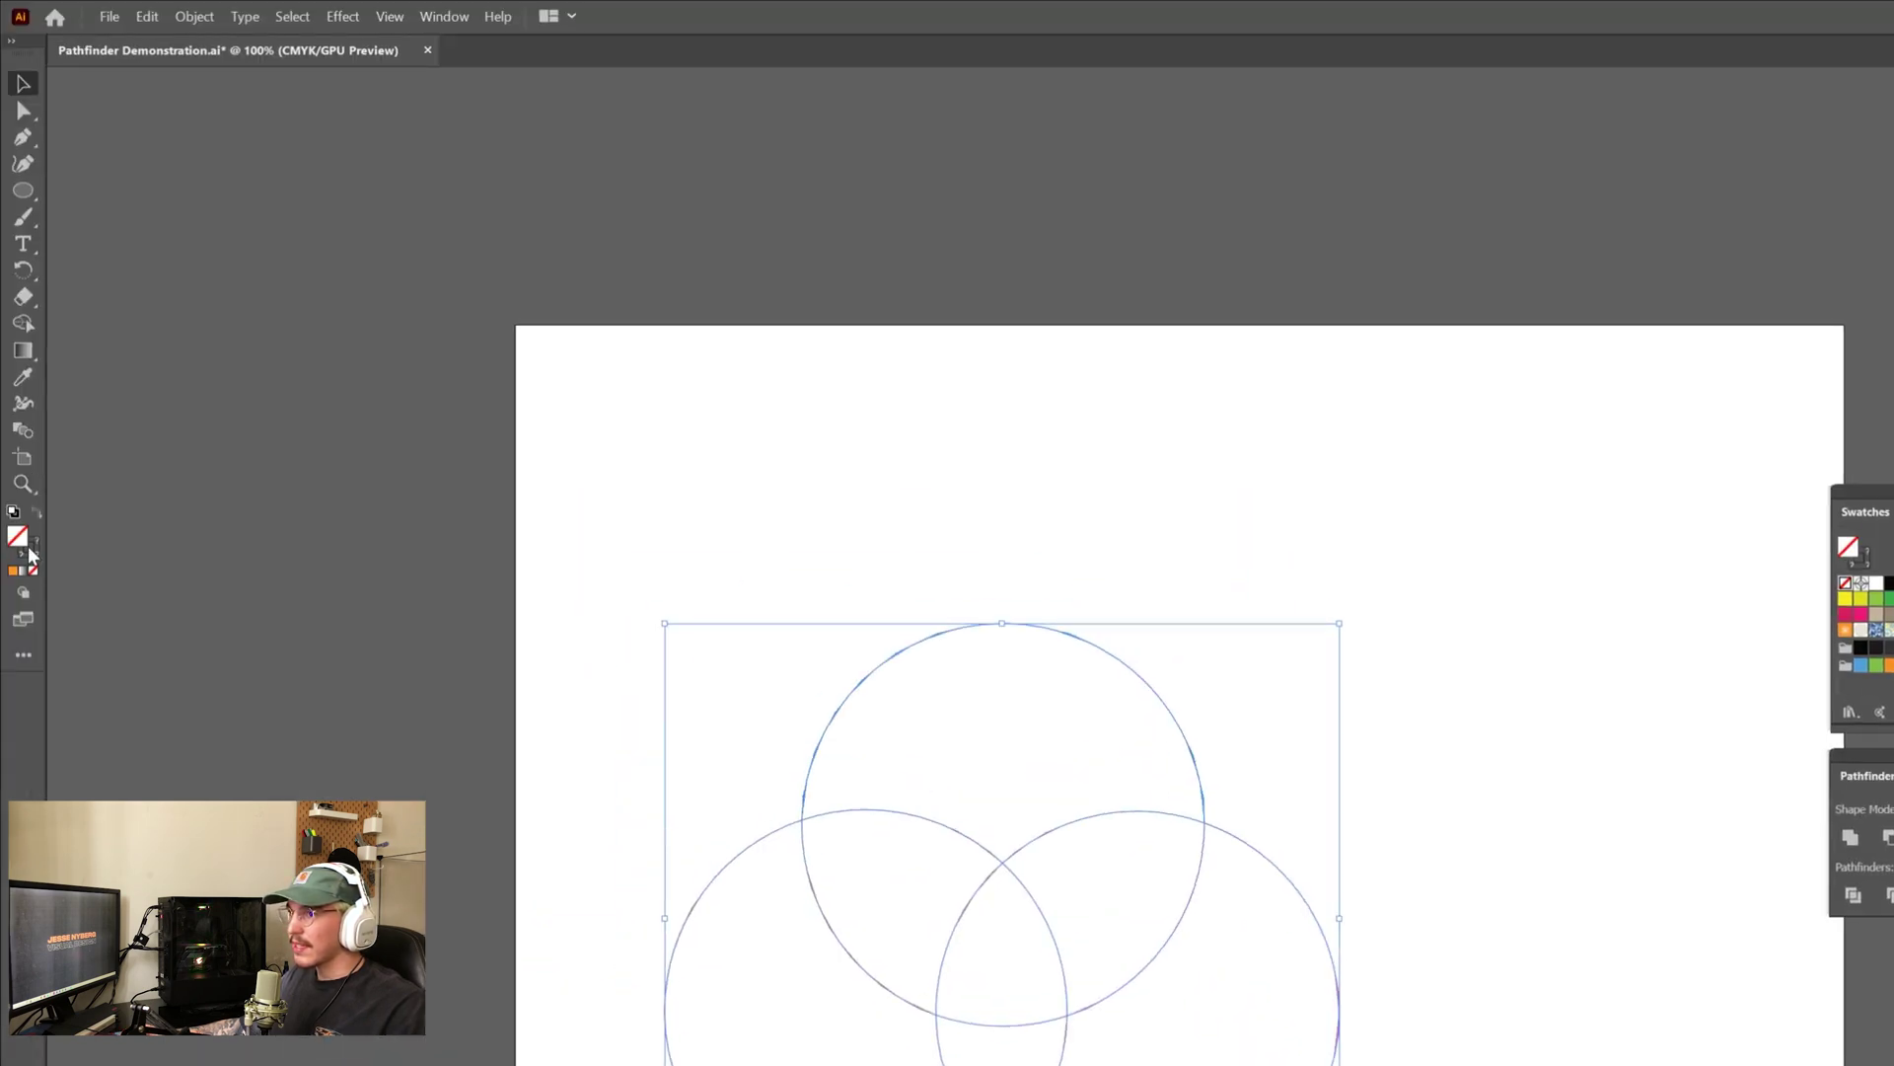
Ungroup the outlined circles and, in outline view, move the orange circle's outer arc away to the lower left.
click(195, 15)
click(242, 139)
click(601, 686)
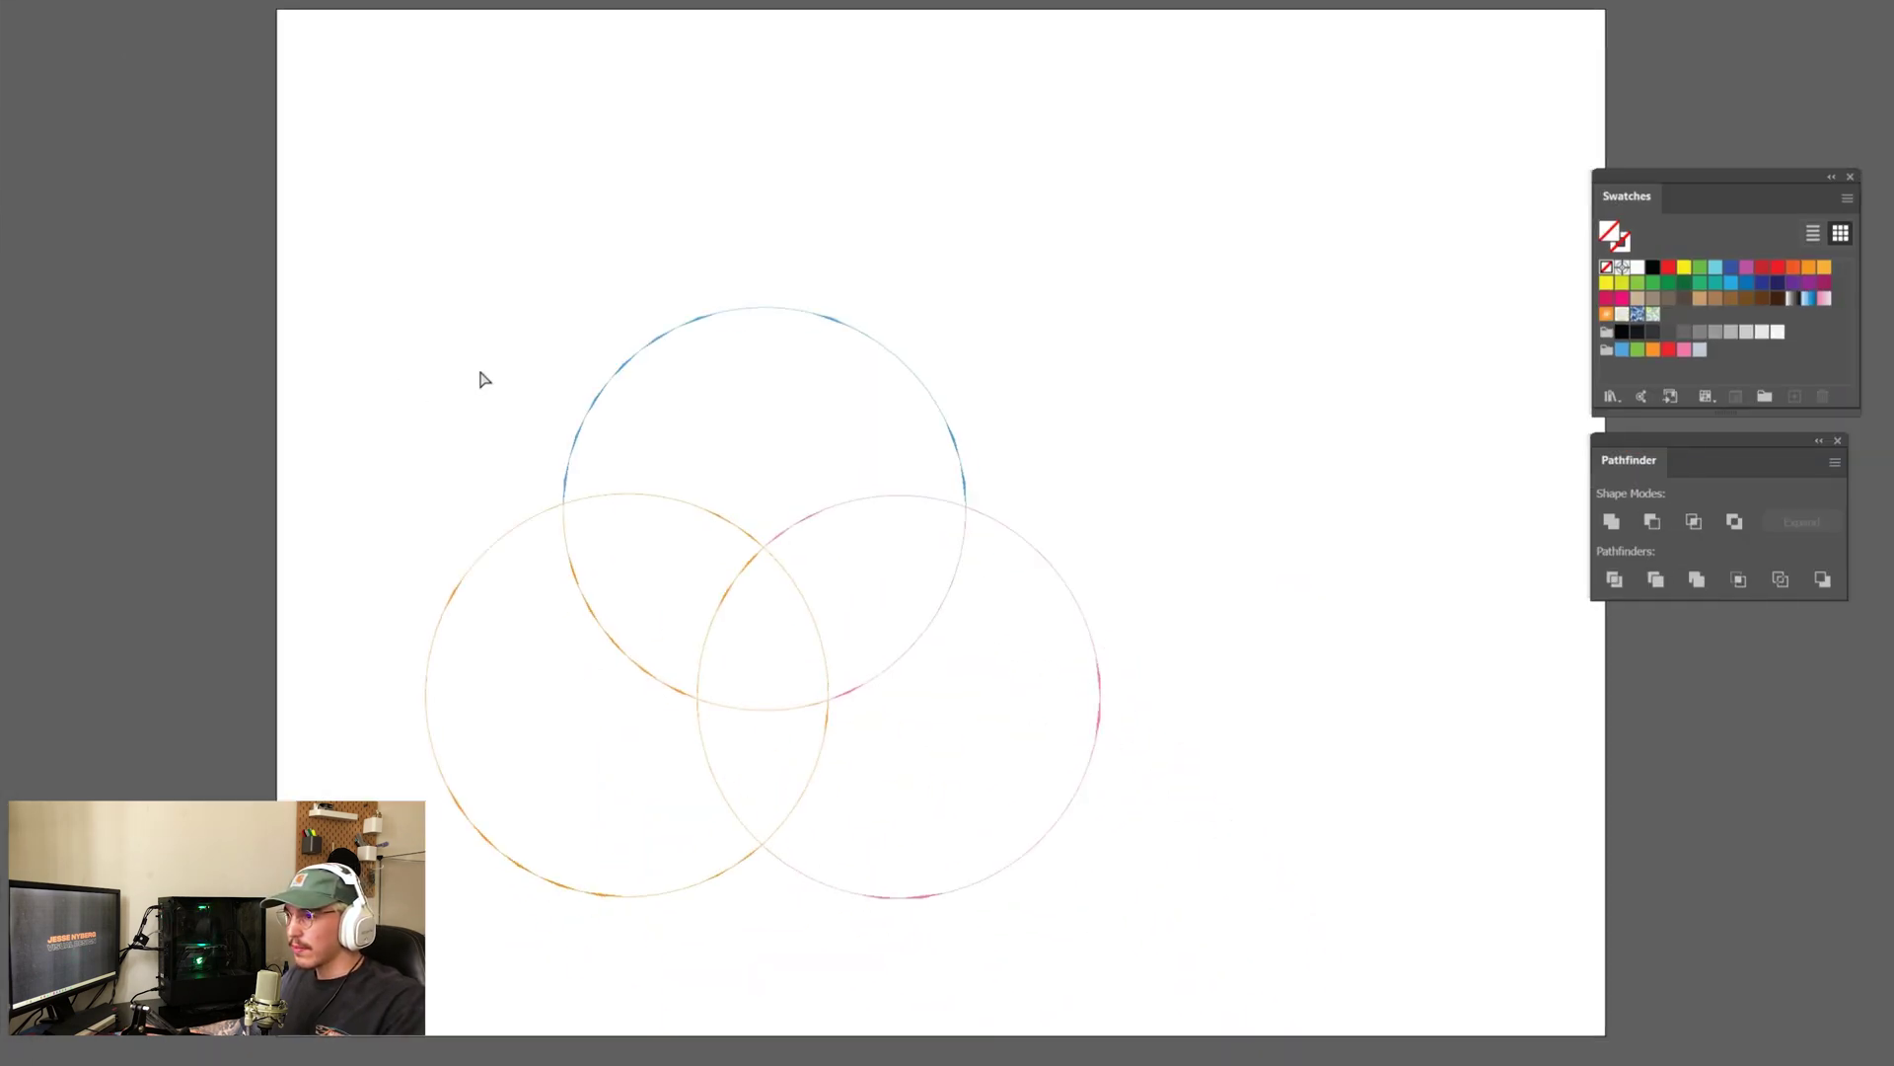
key(ctrl+y)
drag(531, 533, 263, 595)
click(654, 790)
key(ctrl+y)
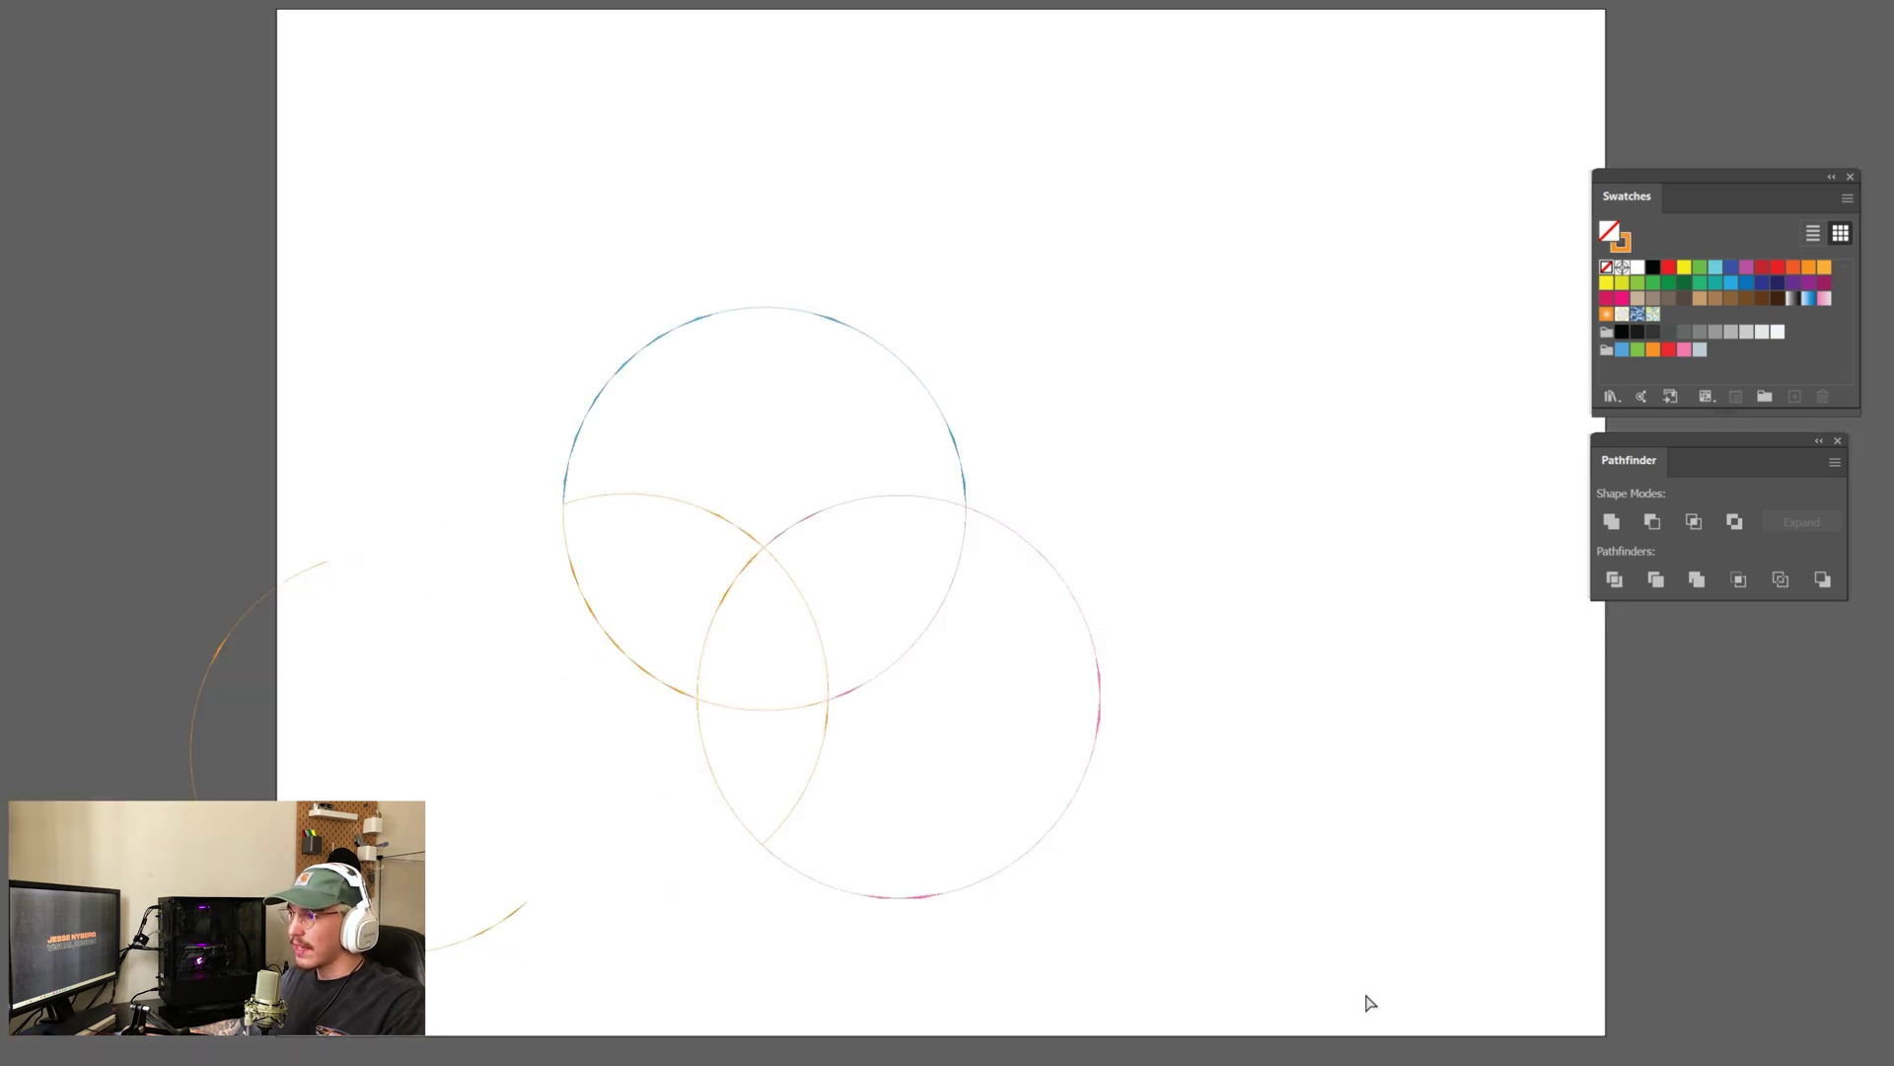
Select all the outline segments and raise their stroke weight to 12 pt.
drag(1368, 993, 511, 284)
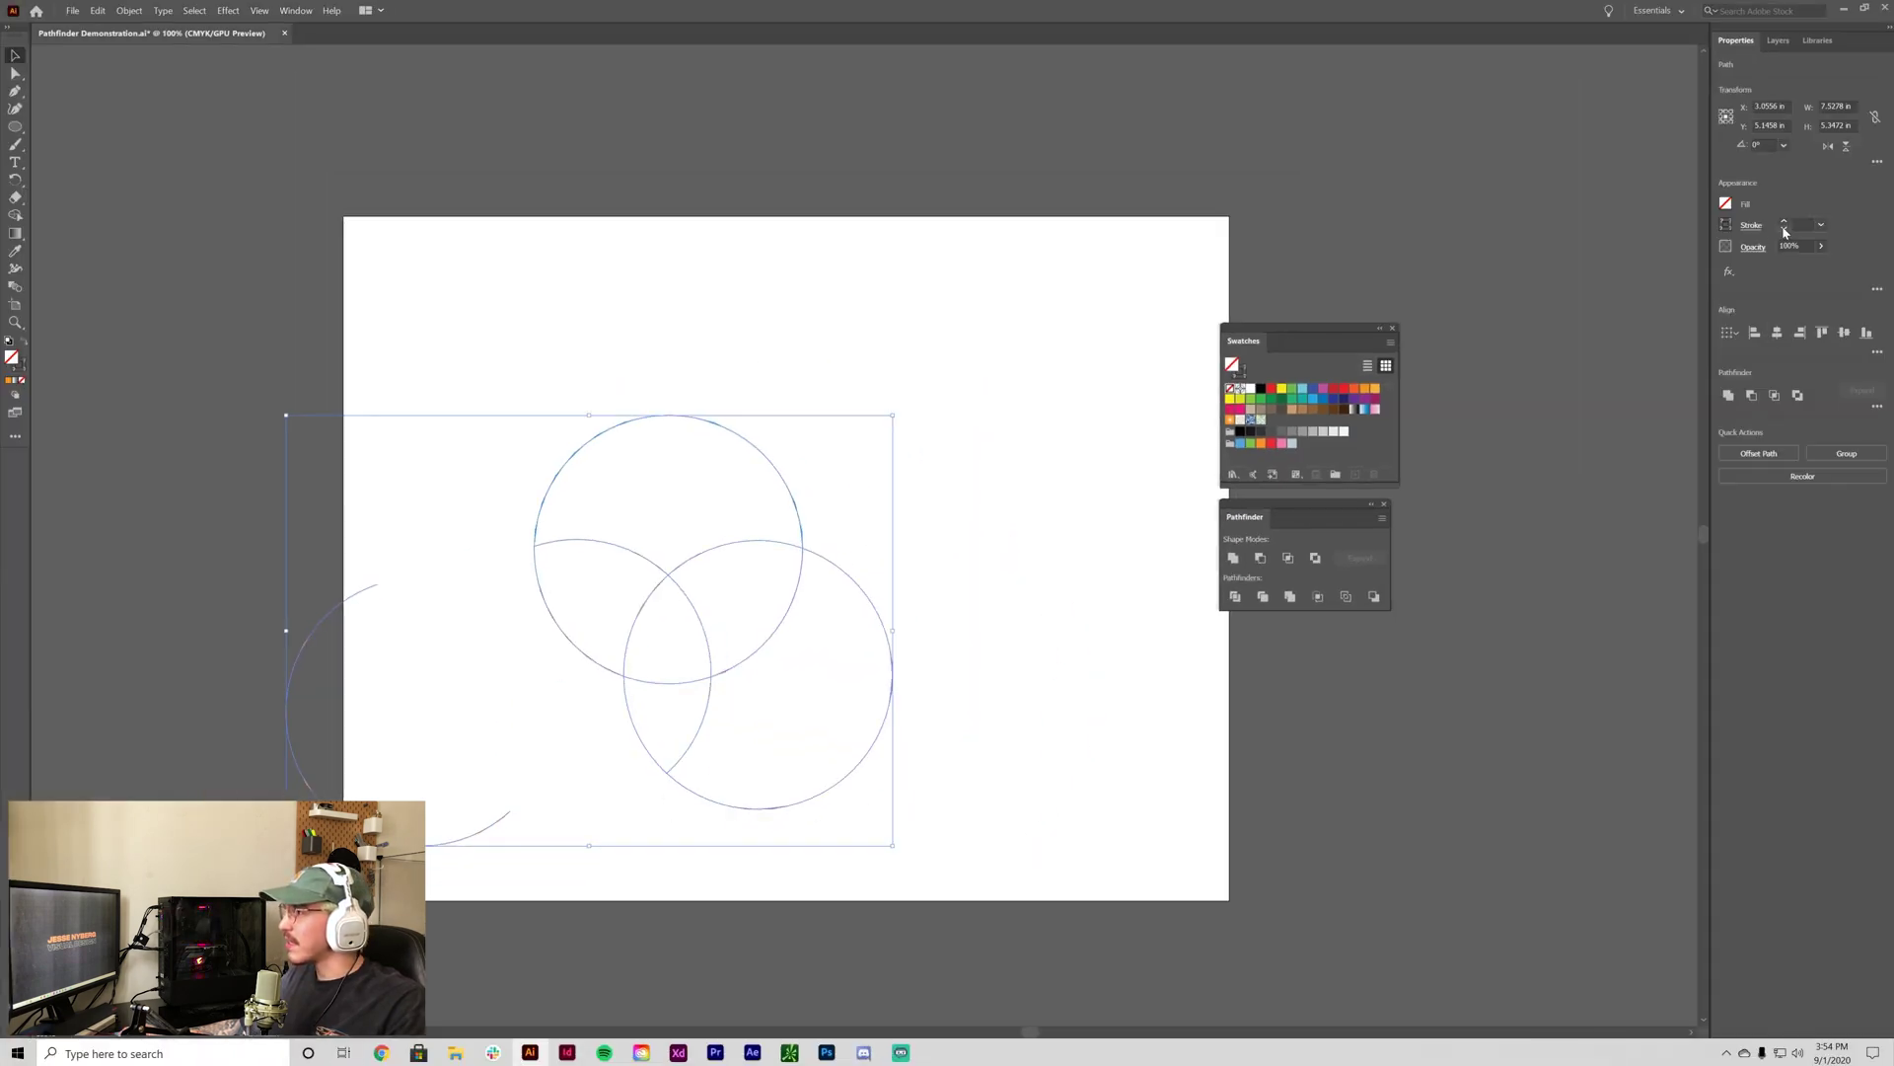
click(1784, 226)
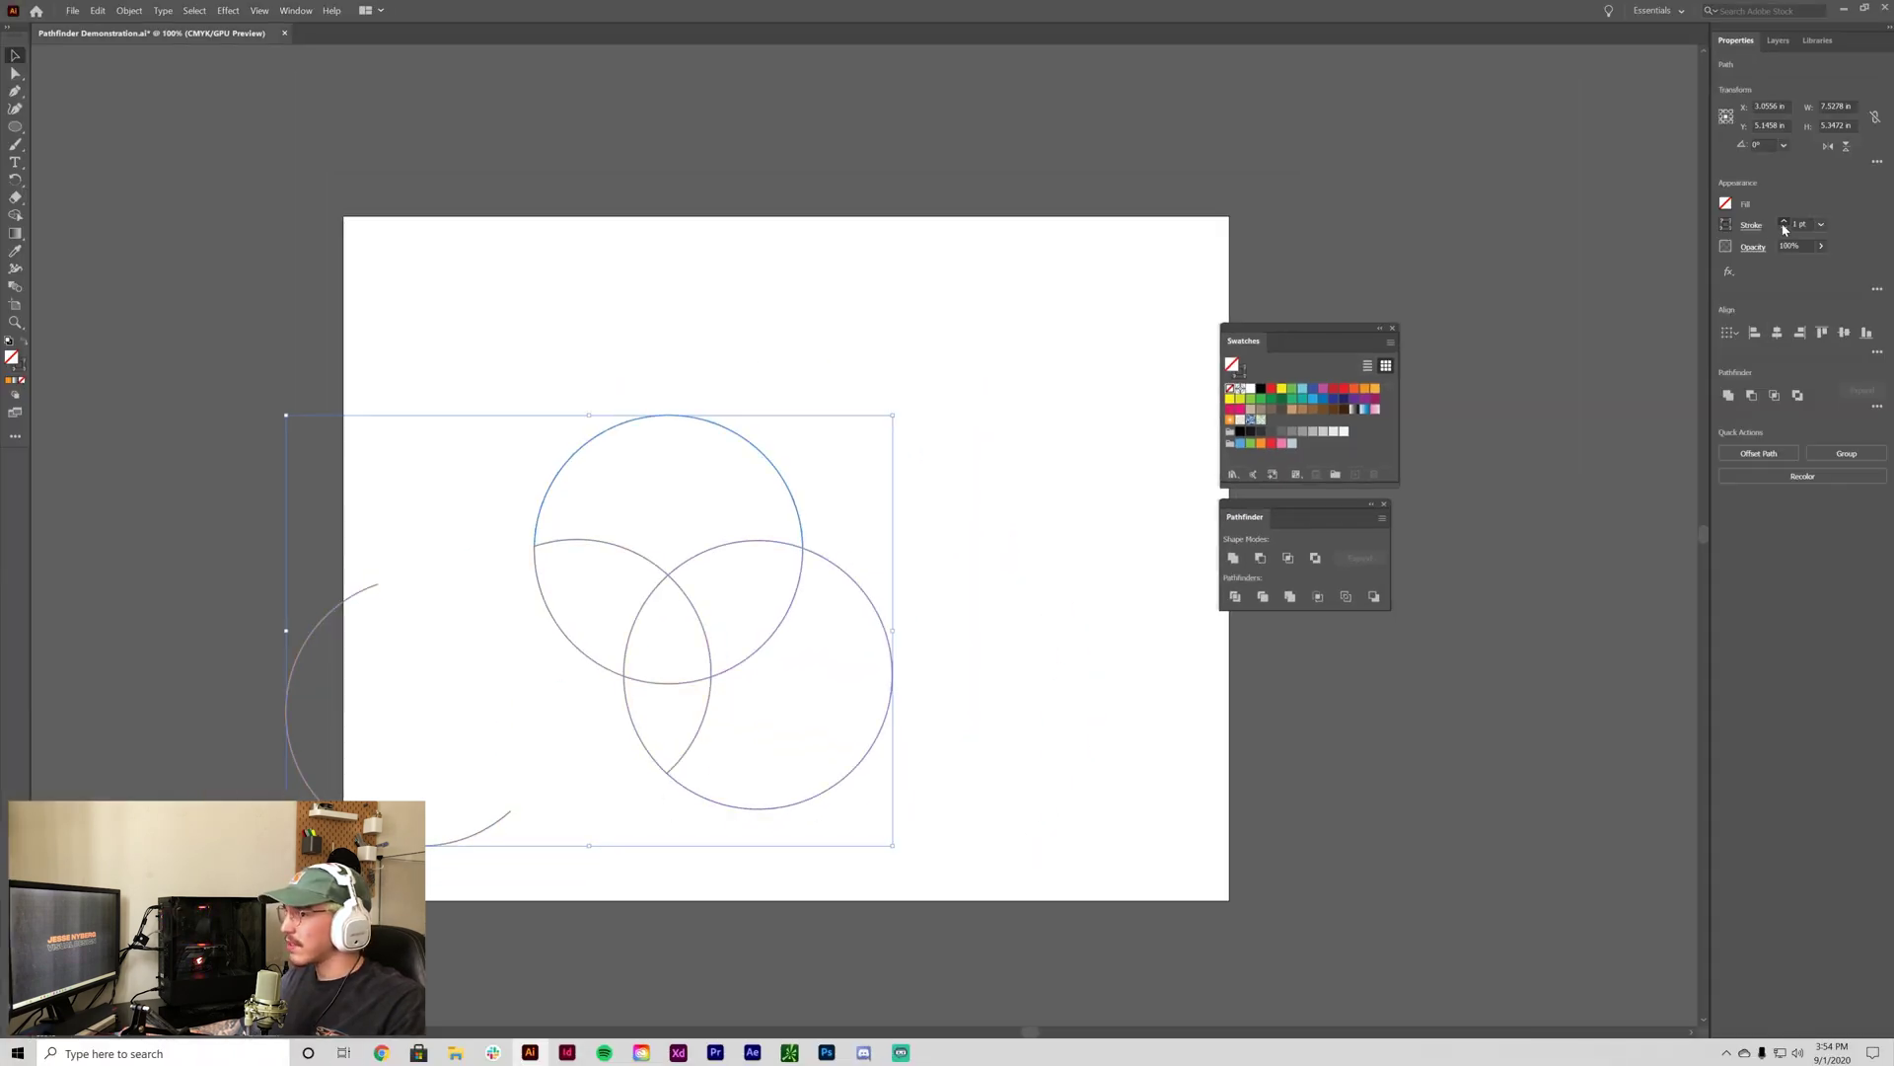
click(1784, 226)
click(1784, 226)
click(1784, 226)
click(1784, 226)
click(1784, 226)
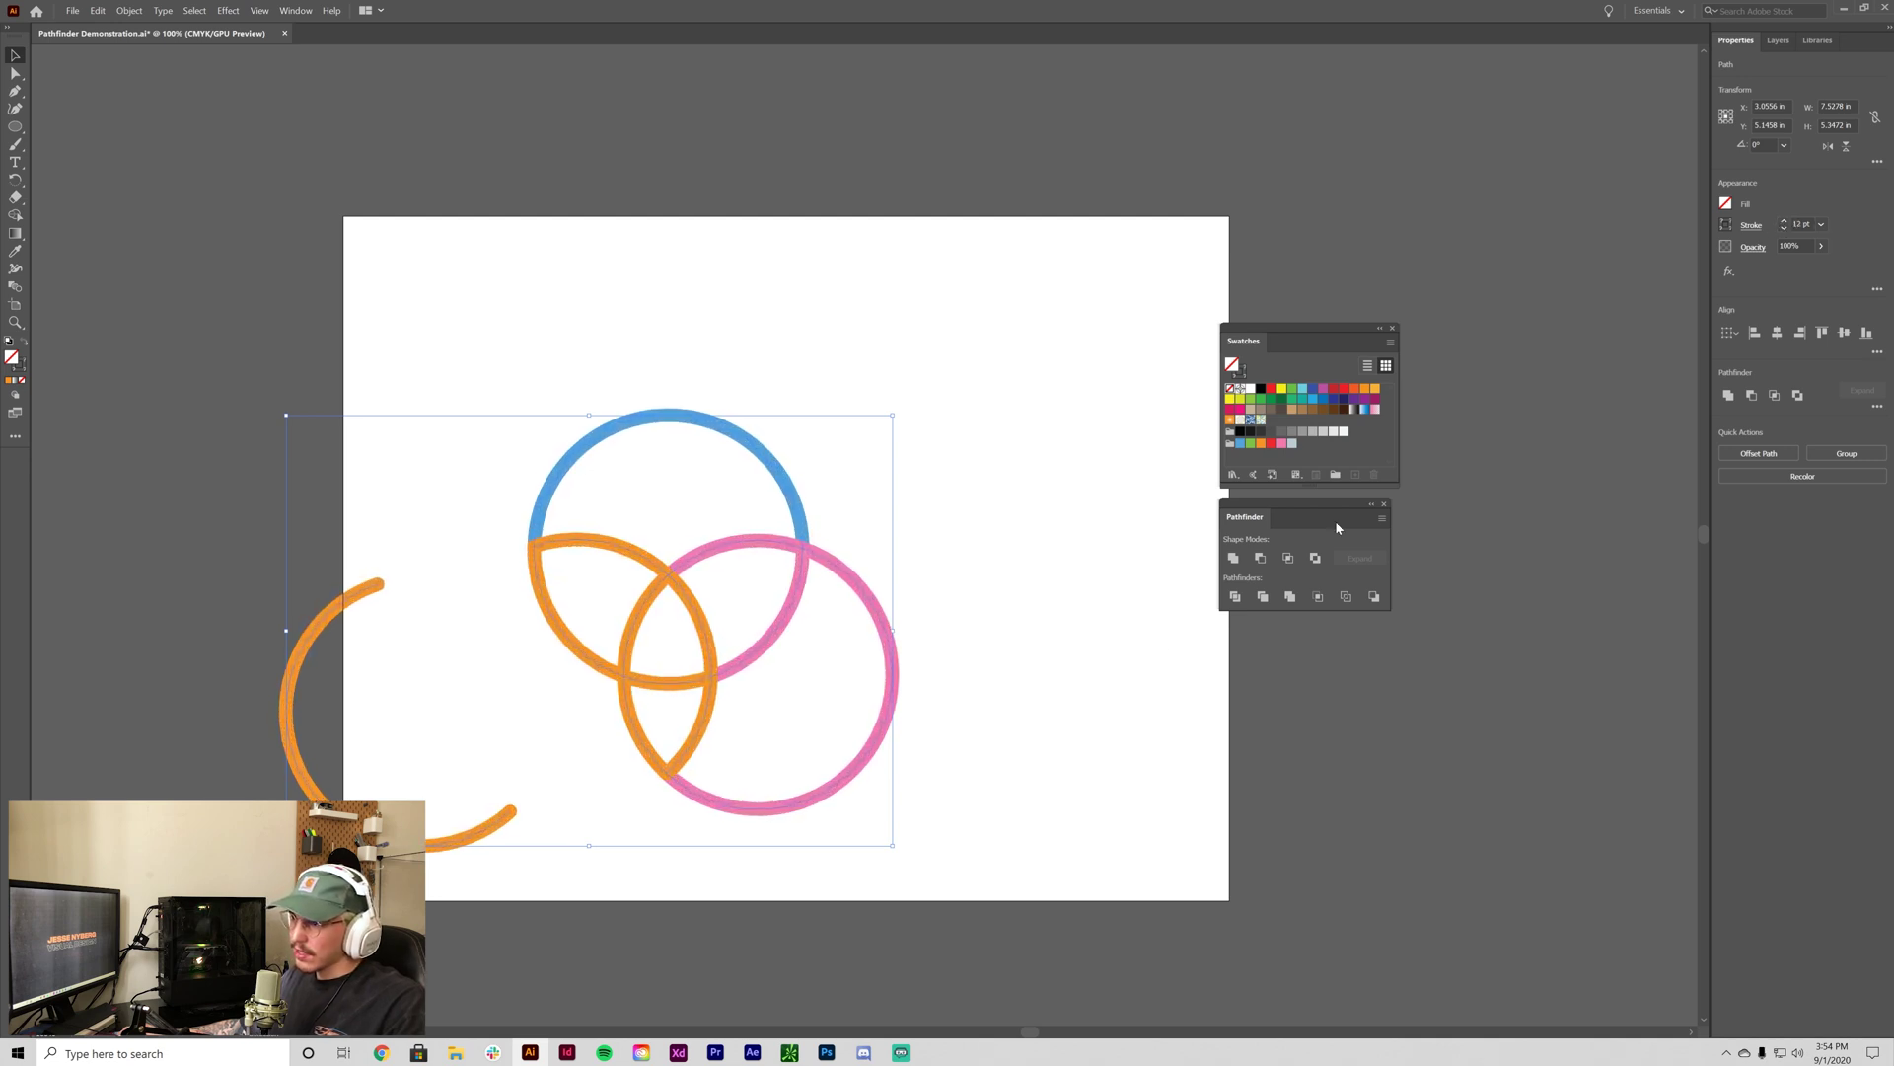
Undo the last stroke weight increases on the outline segments, back to 7 pt.
click(425, 796)
key(ctrl+z)
key(ctrl+z)
key(ctrl+z)
key(ctrl+z)
key(ctrl+z)
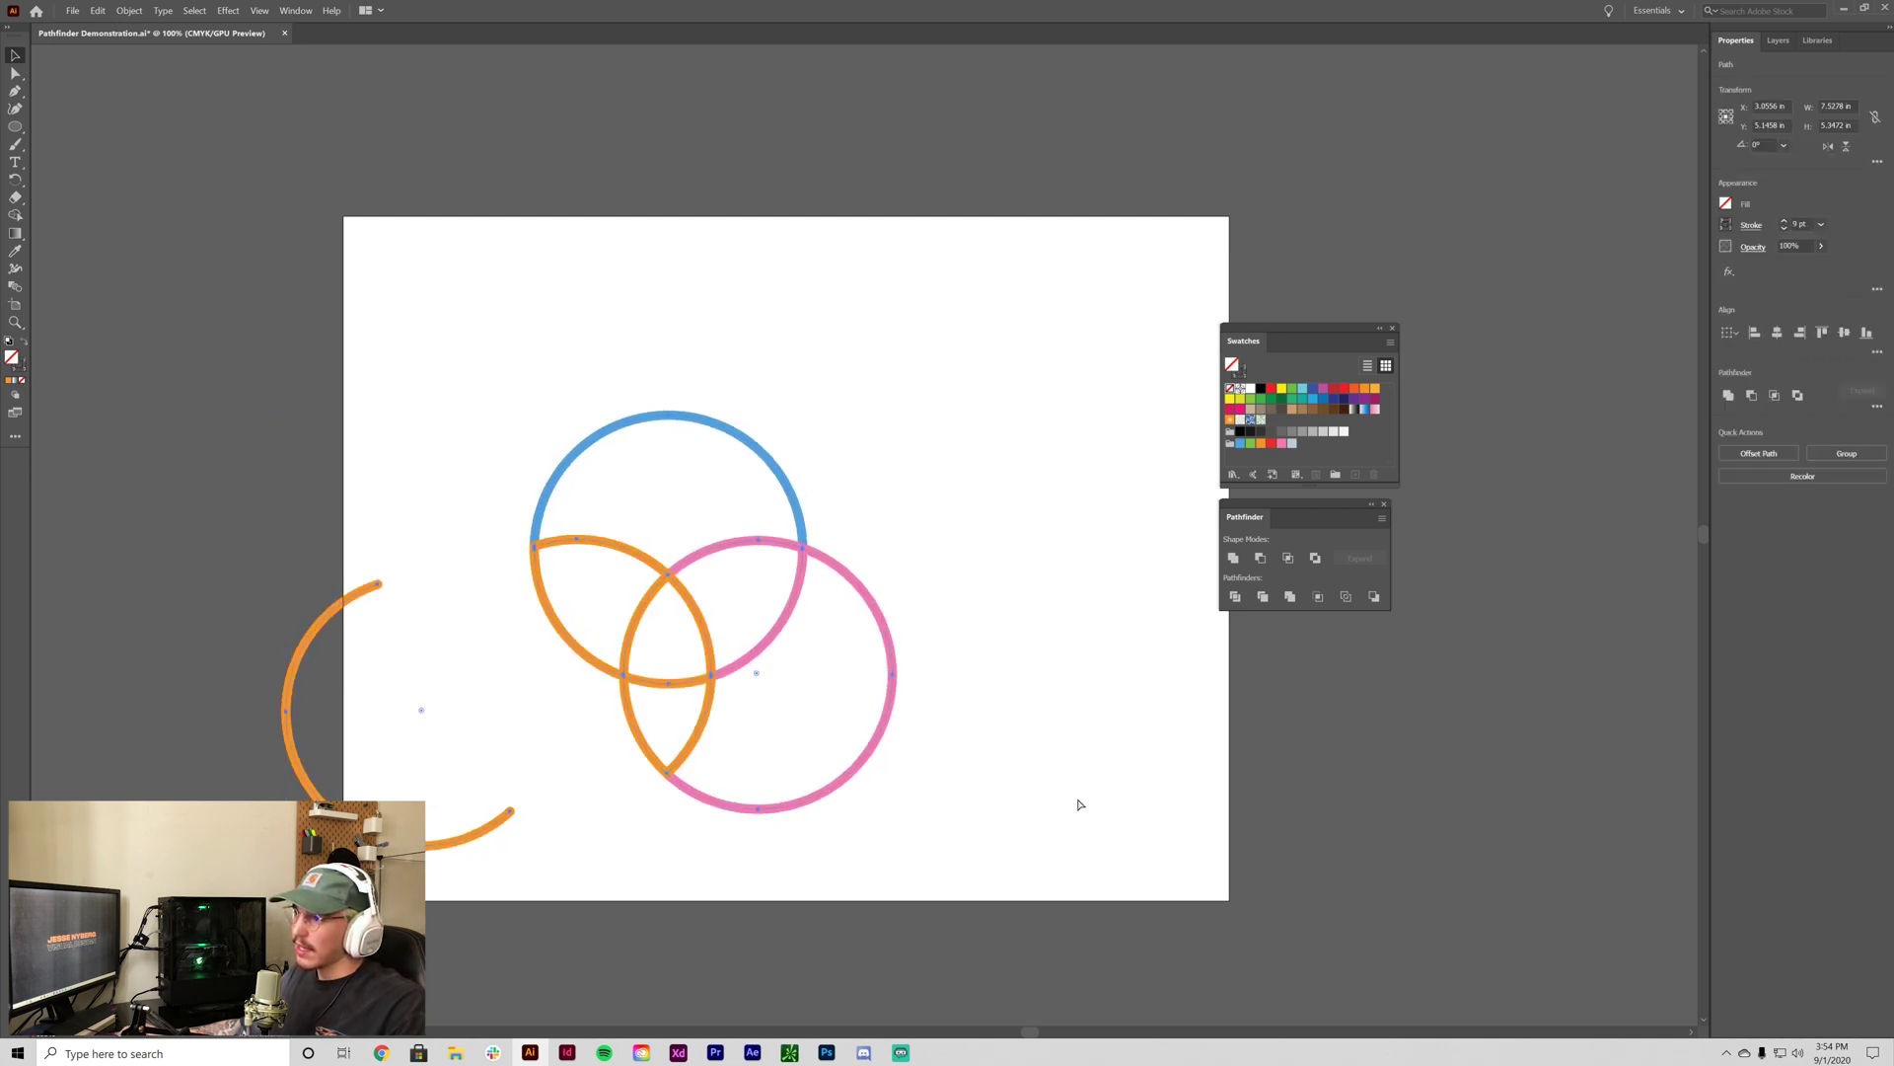
Delete all the outline segments from the artboard.
click(1088, 755)
key(ctrl+a)
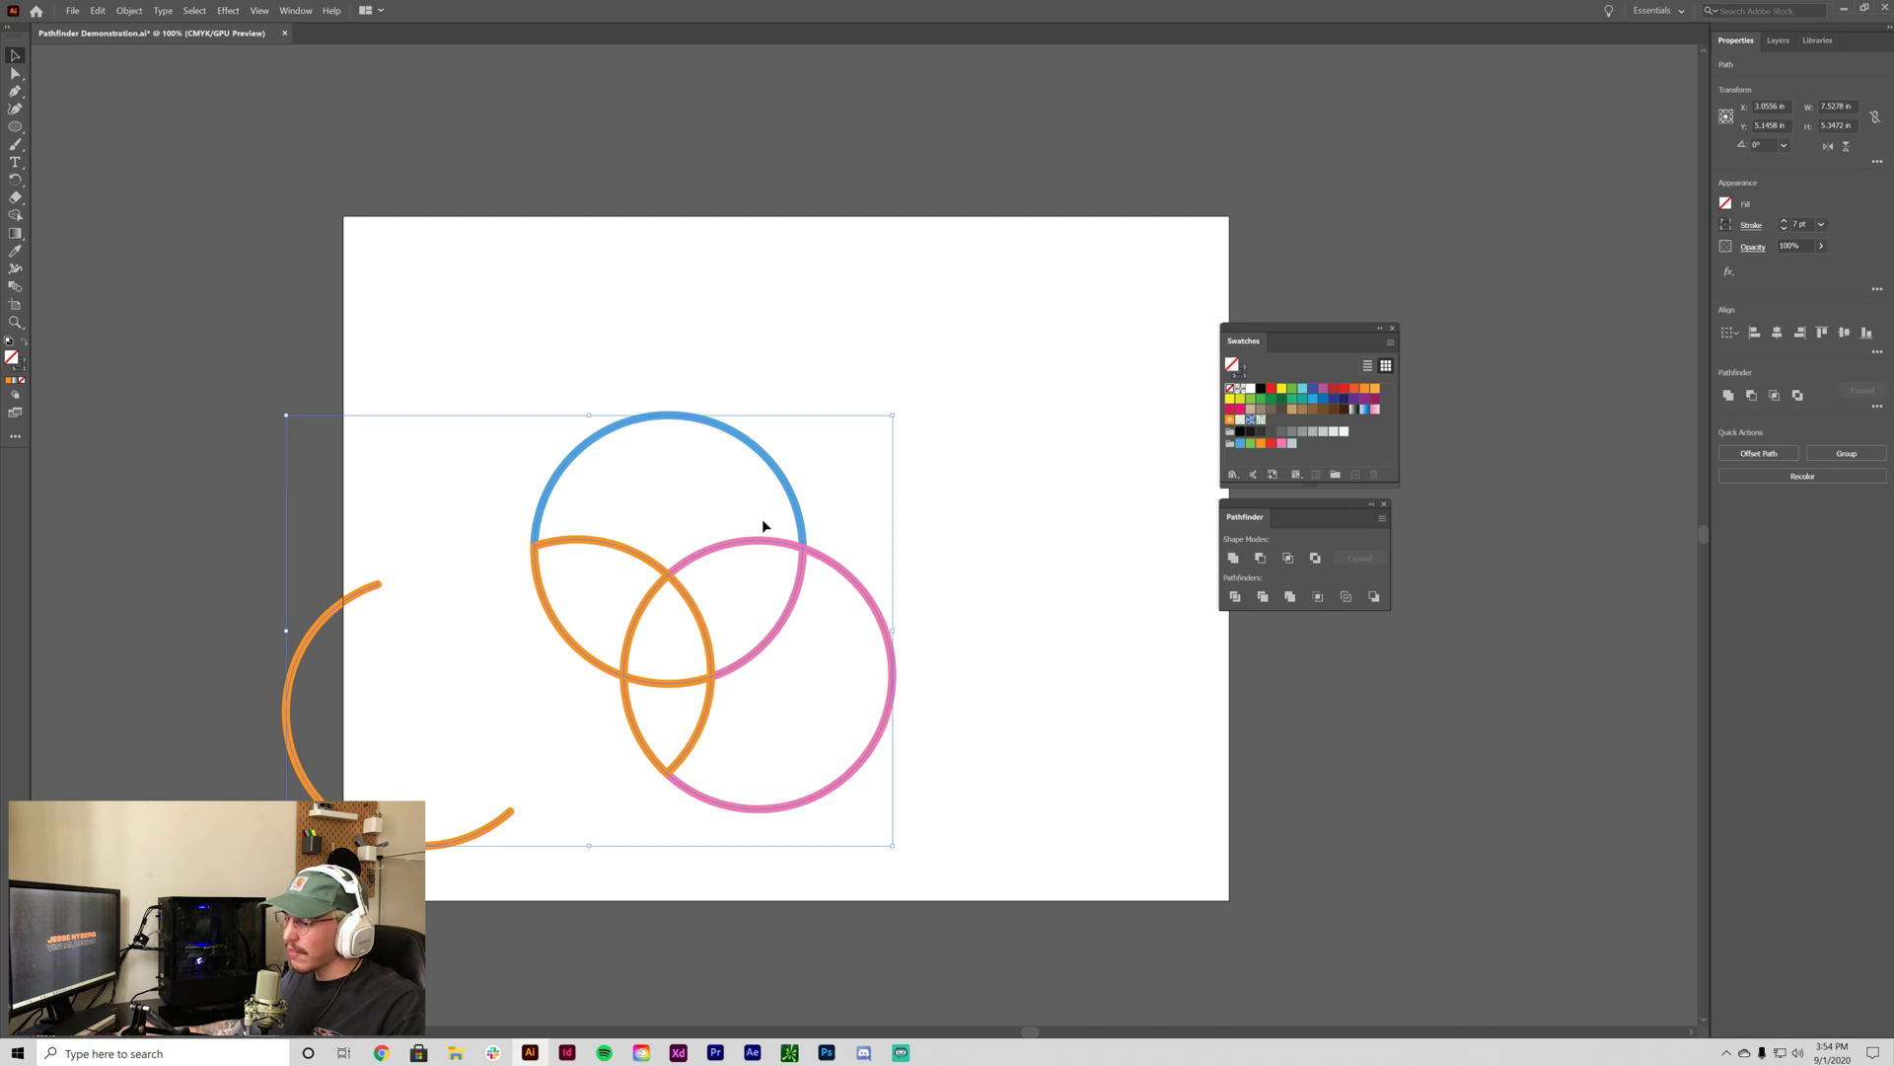
key(Delete)
Draw an orange-stroked circle about 3.93 in wide and duplicate it up and to the right so both overlap.
click(15, 126)
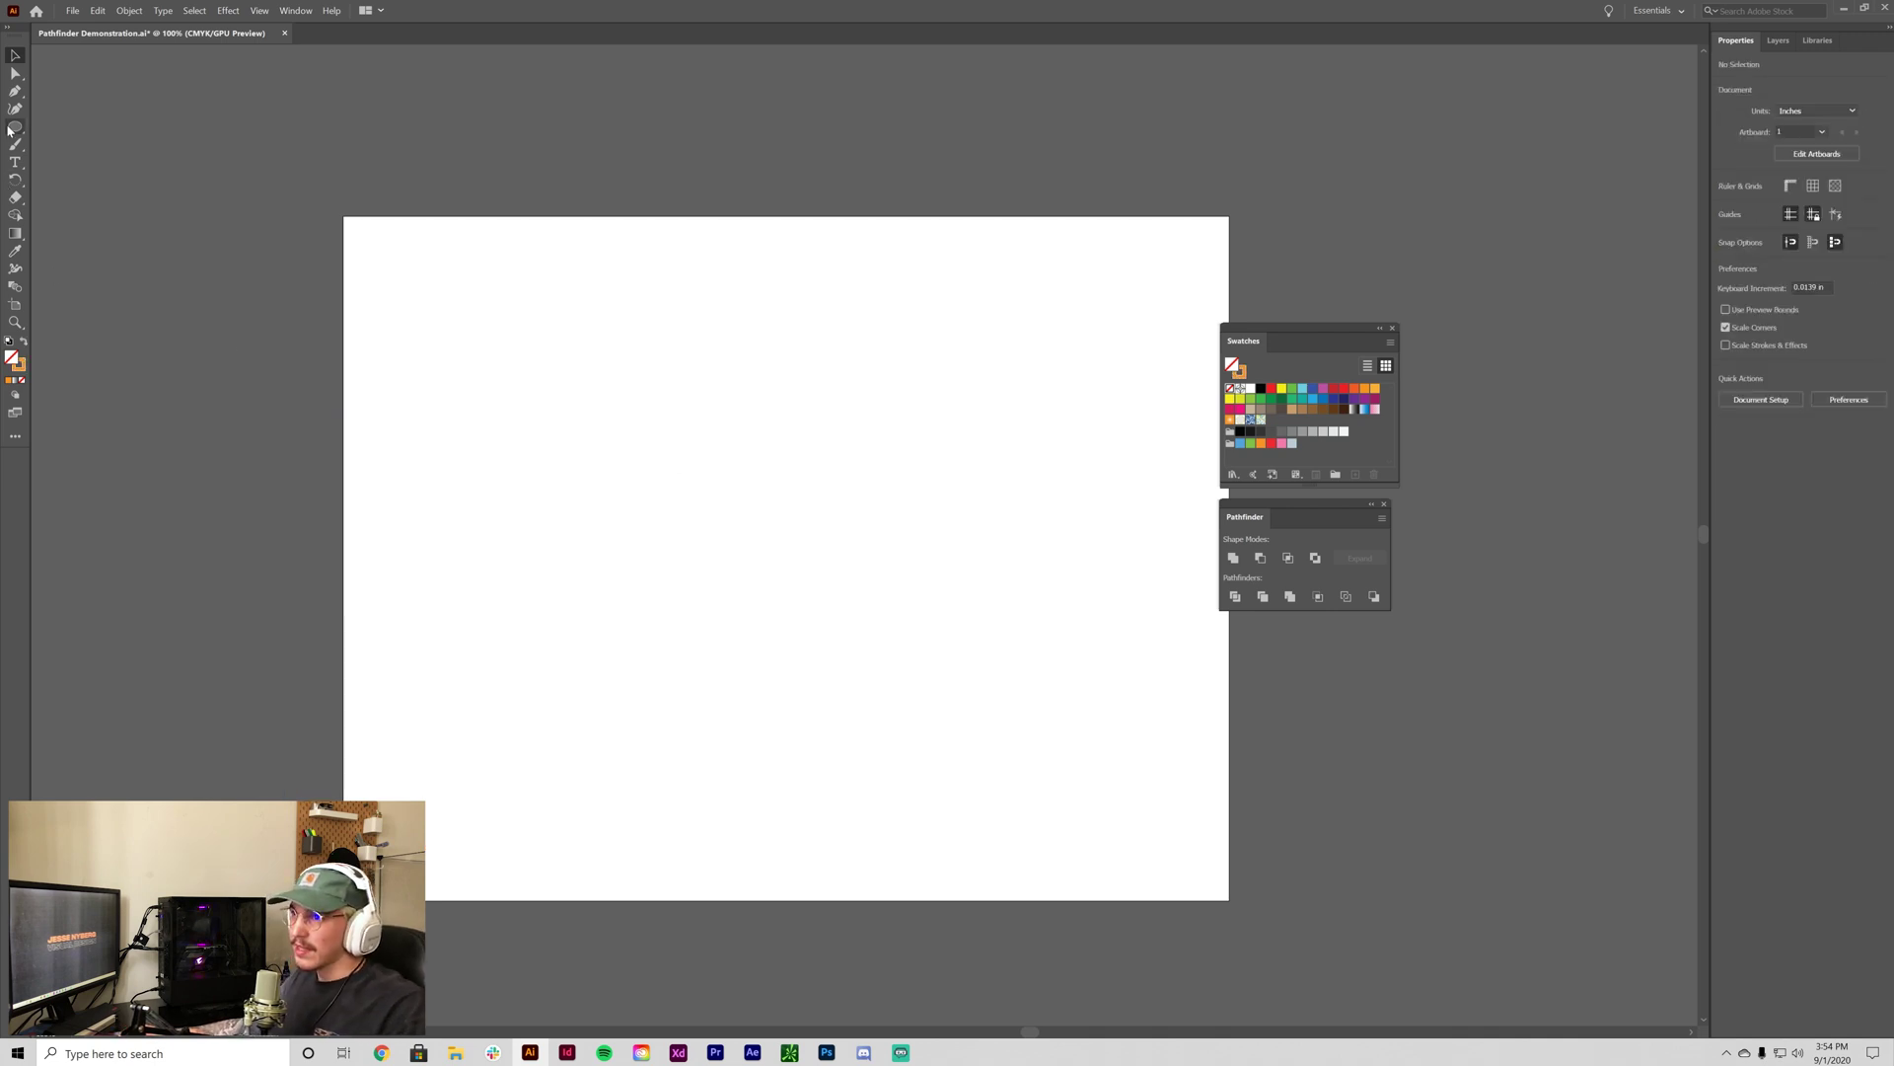
drag(569, 479, 886, 795)
key(v)
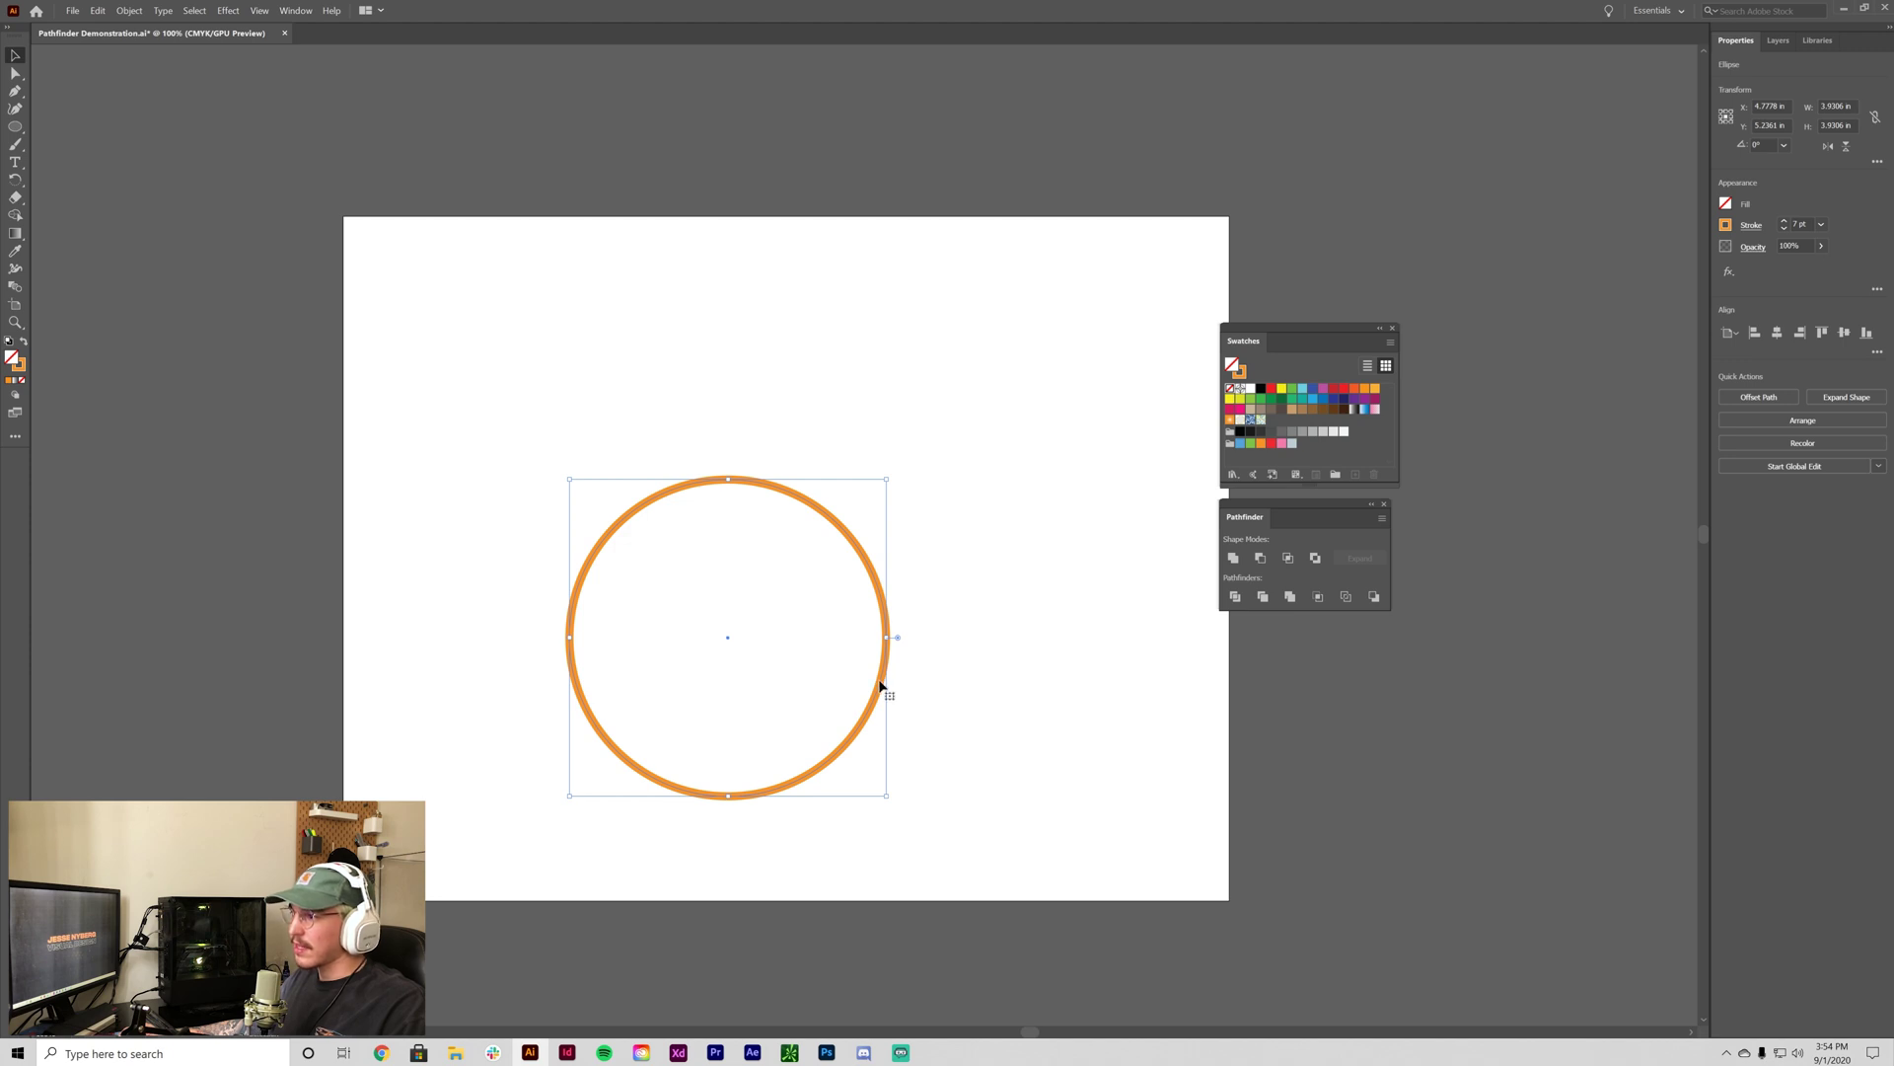
drag(881, 685, 970, 589)
key(ctrl+a)
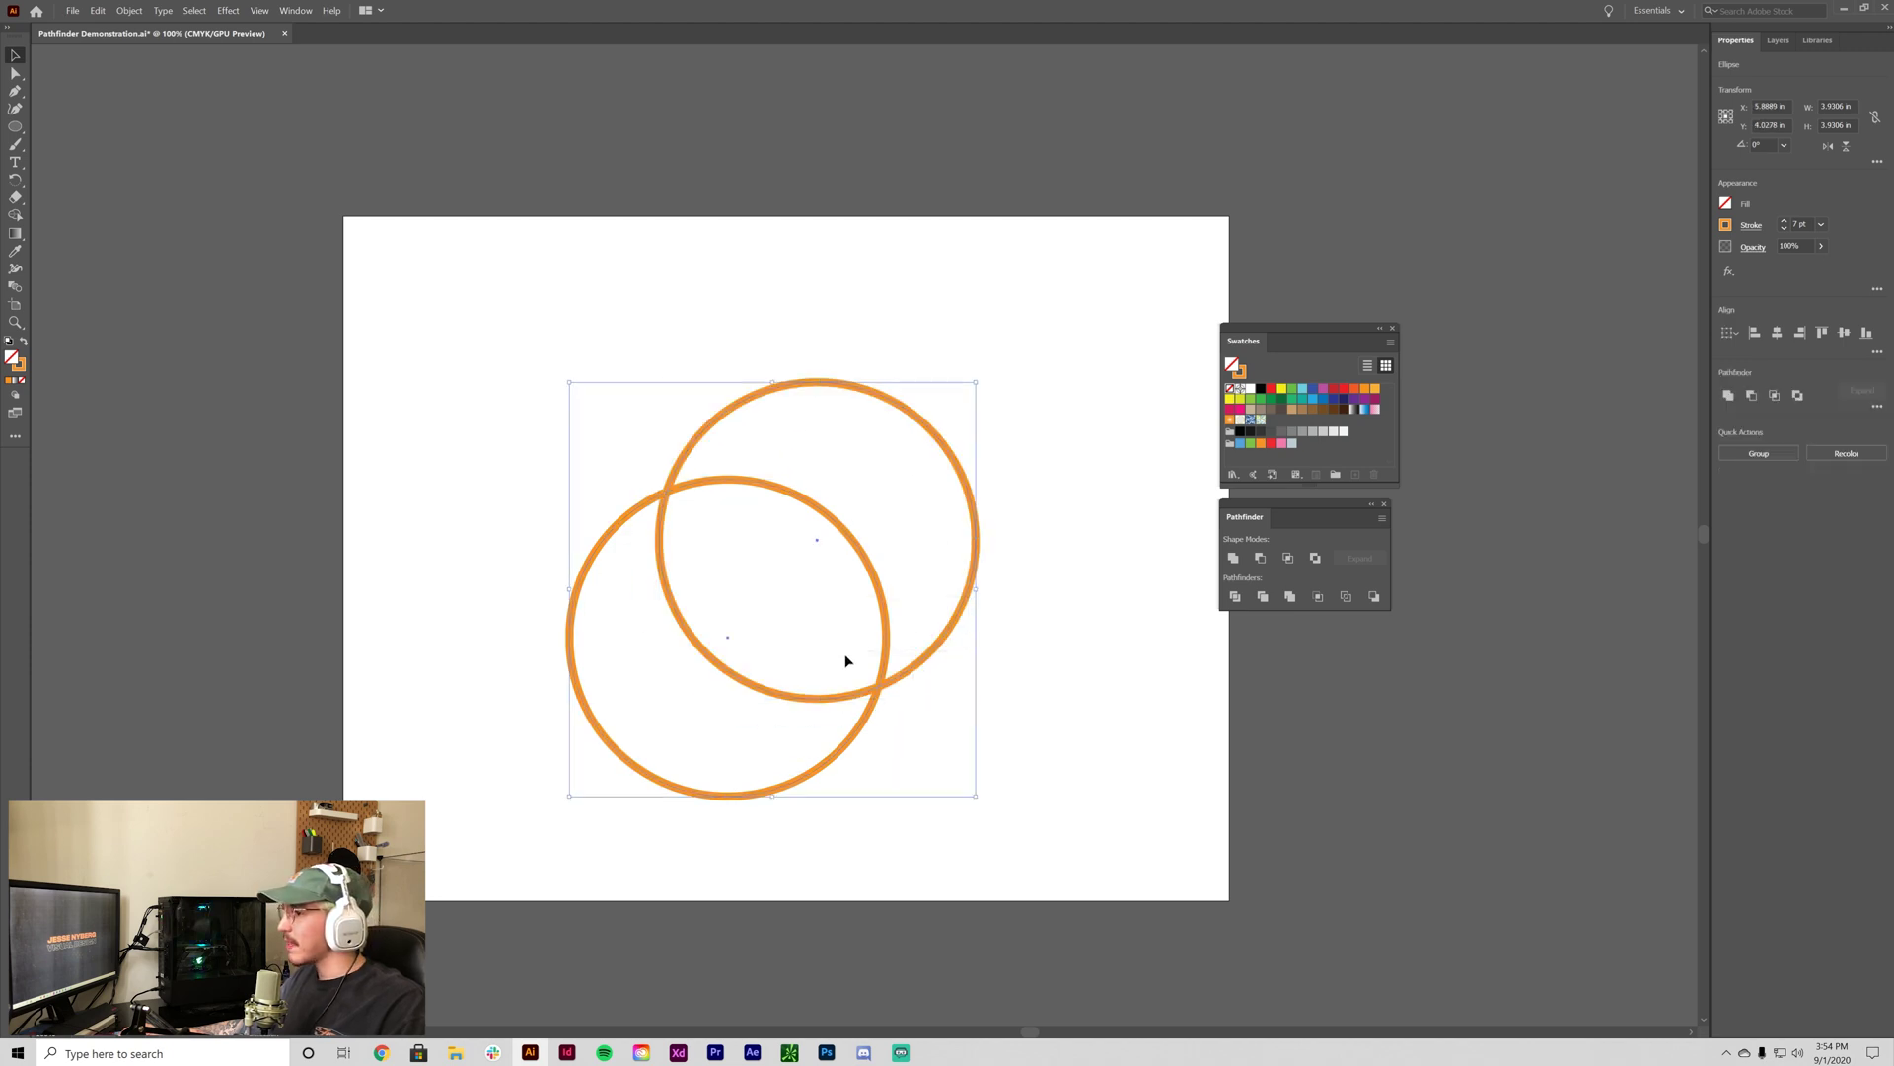
Delete both overlapping orange-stroked circles.
click(1036, 698)
drag(1090, 774, 566, 410)
key(Delete)
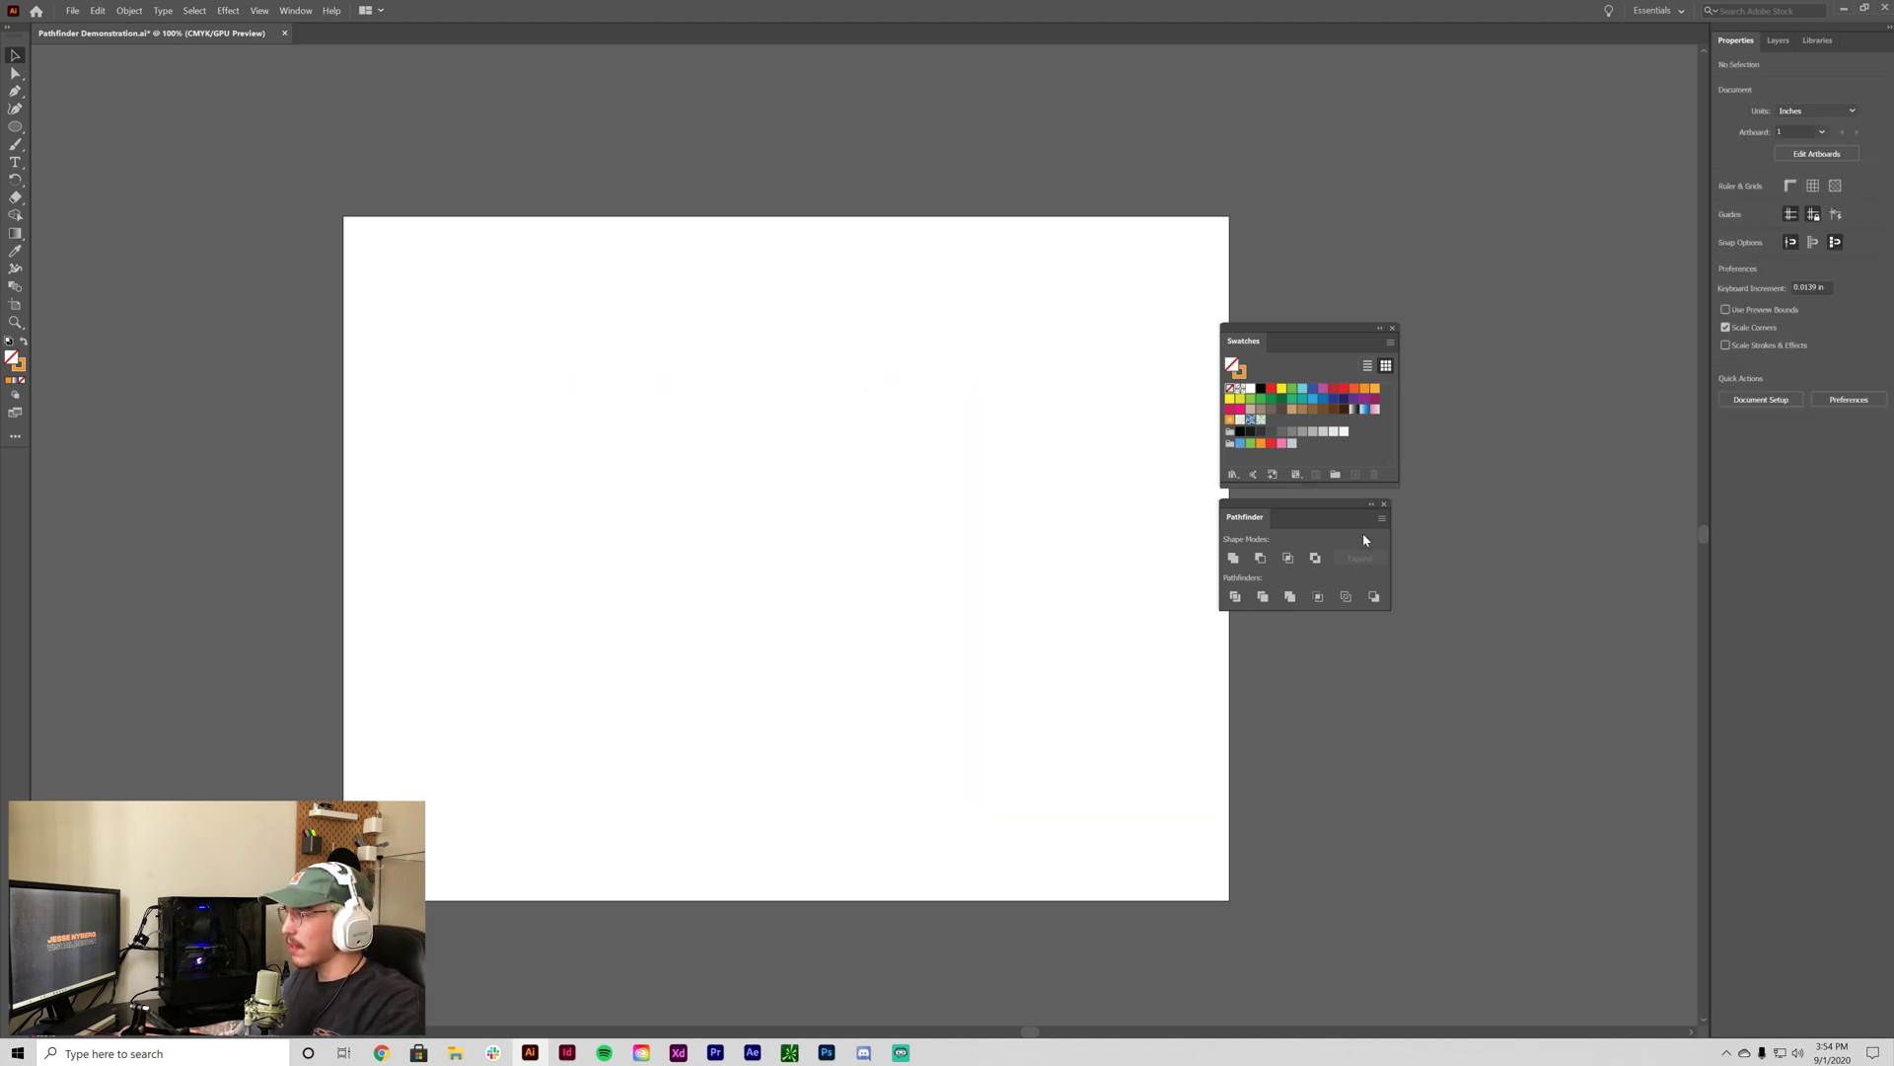
Draw a circle about 4.375 in wide near the artboard's centre and give it a light blue fill with no stroke.
click(15, 126)
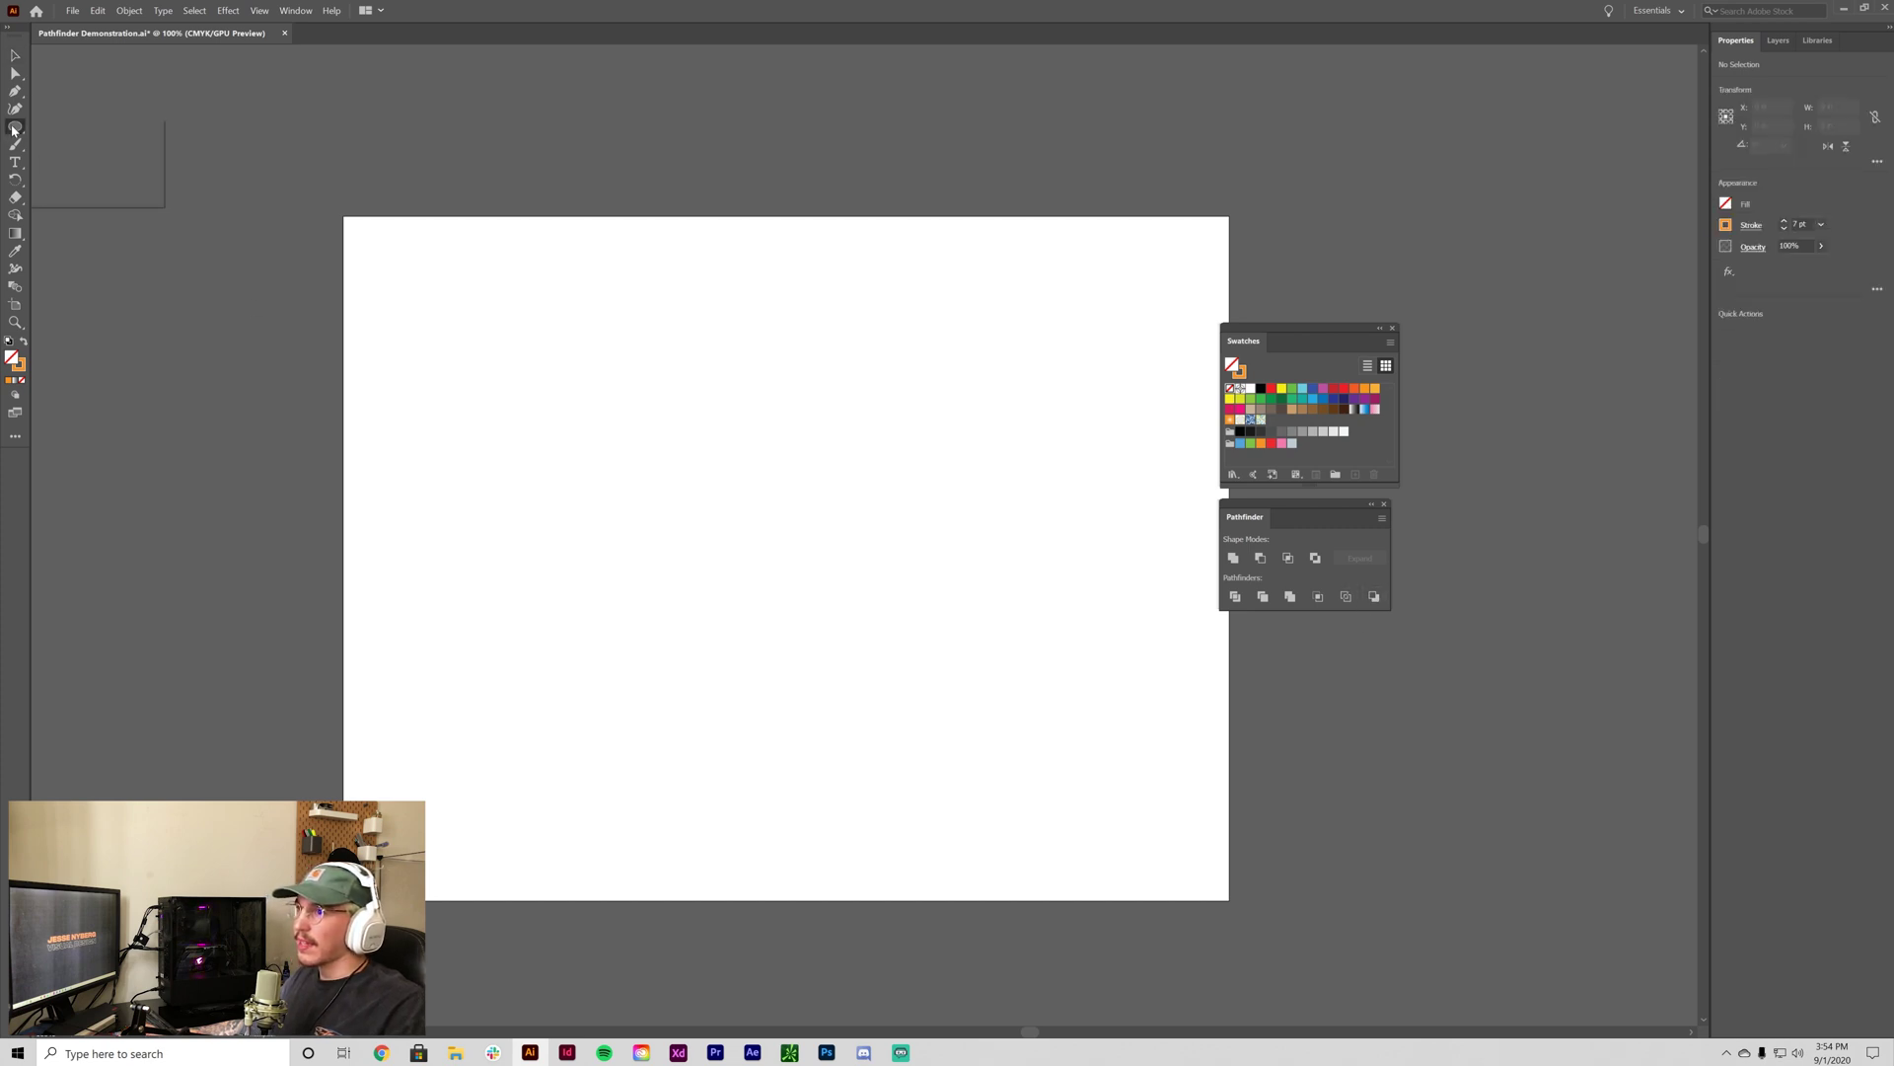
click(57, 145)
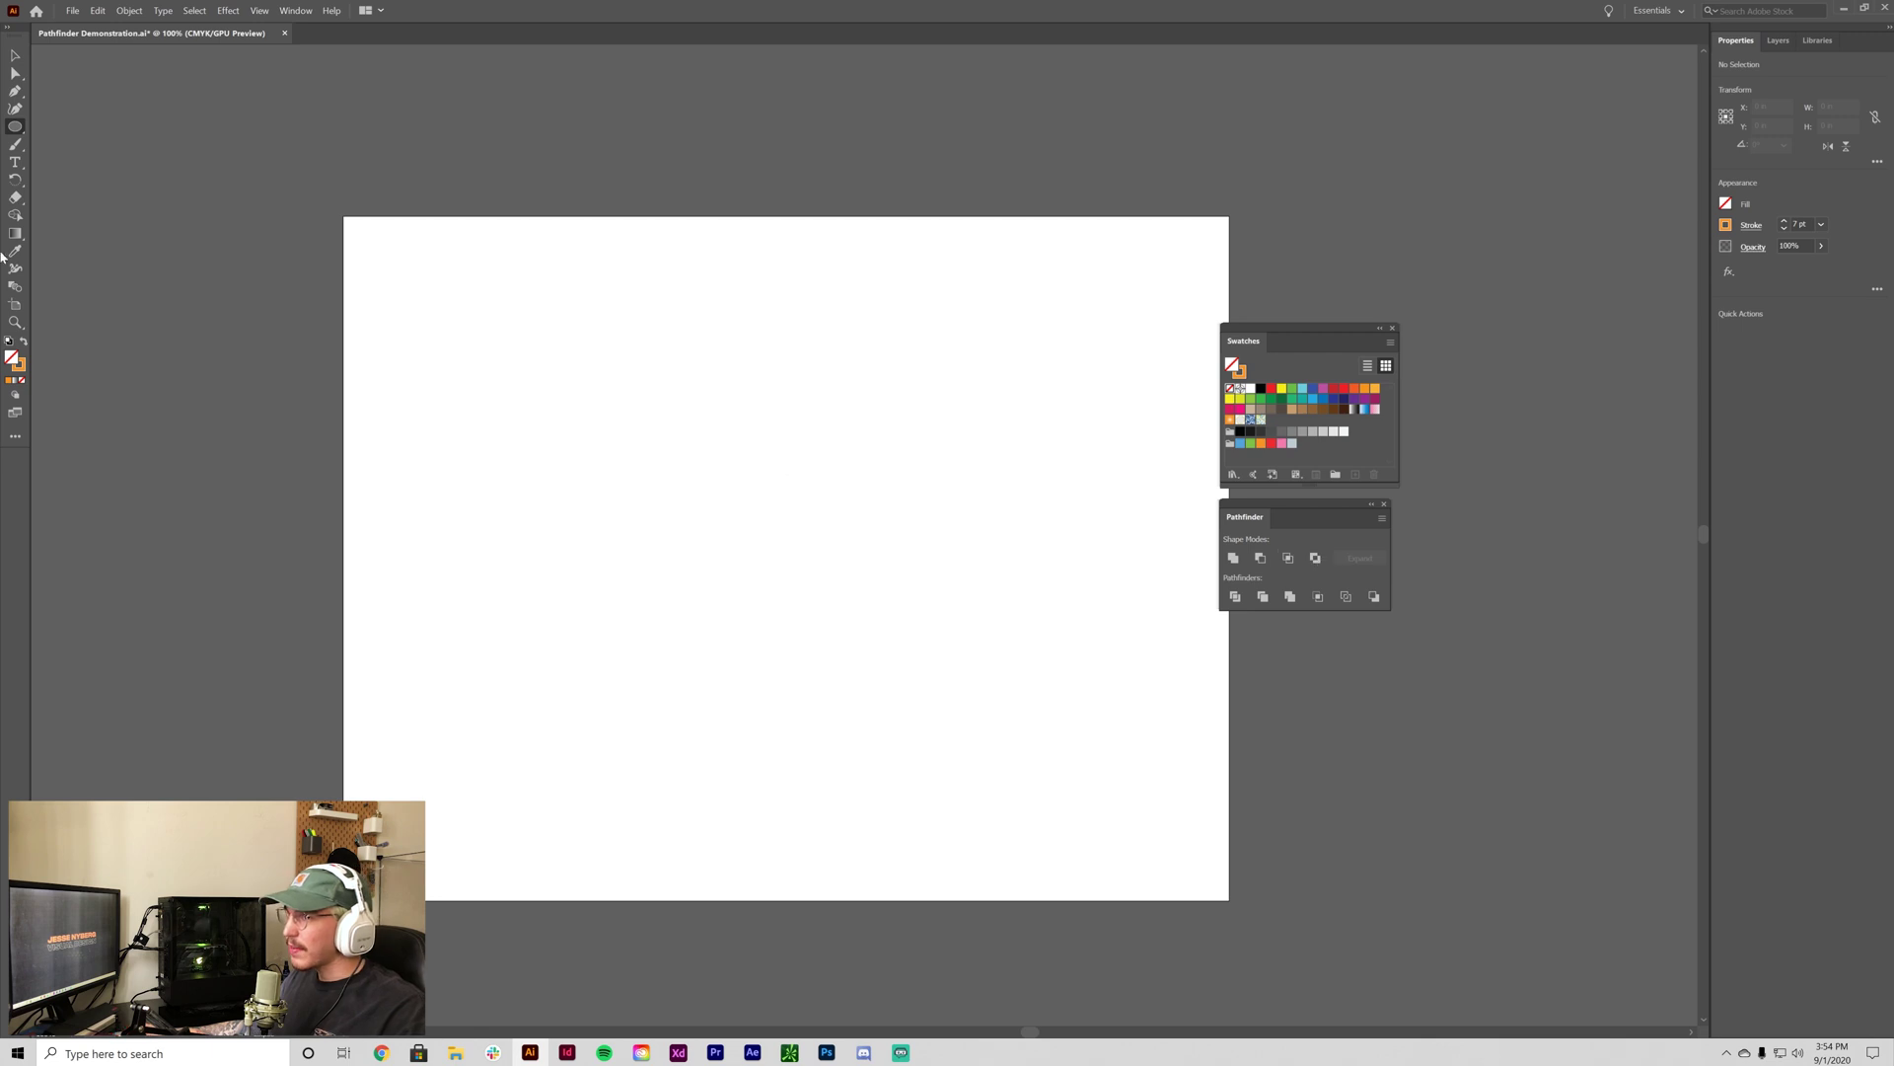
drag(559, 408, 912, 666)
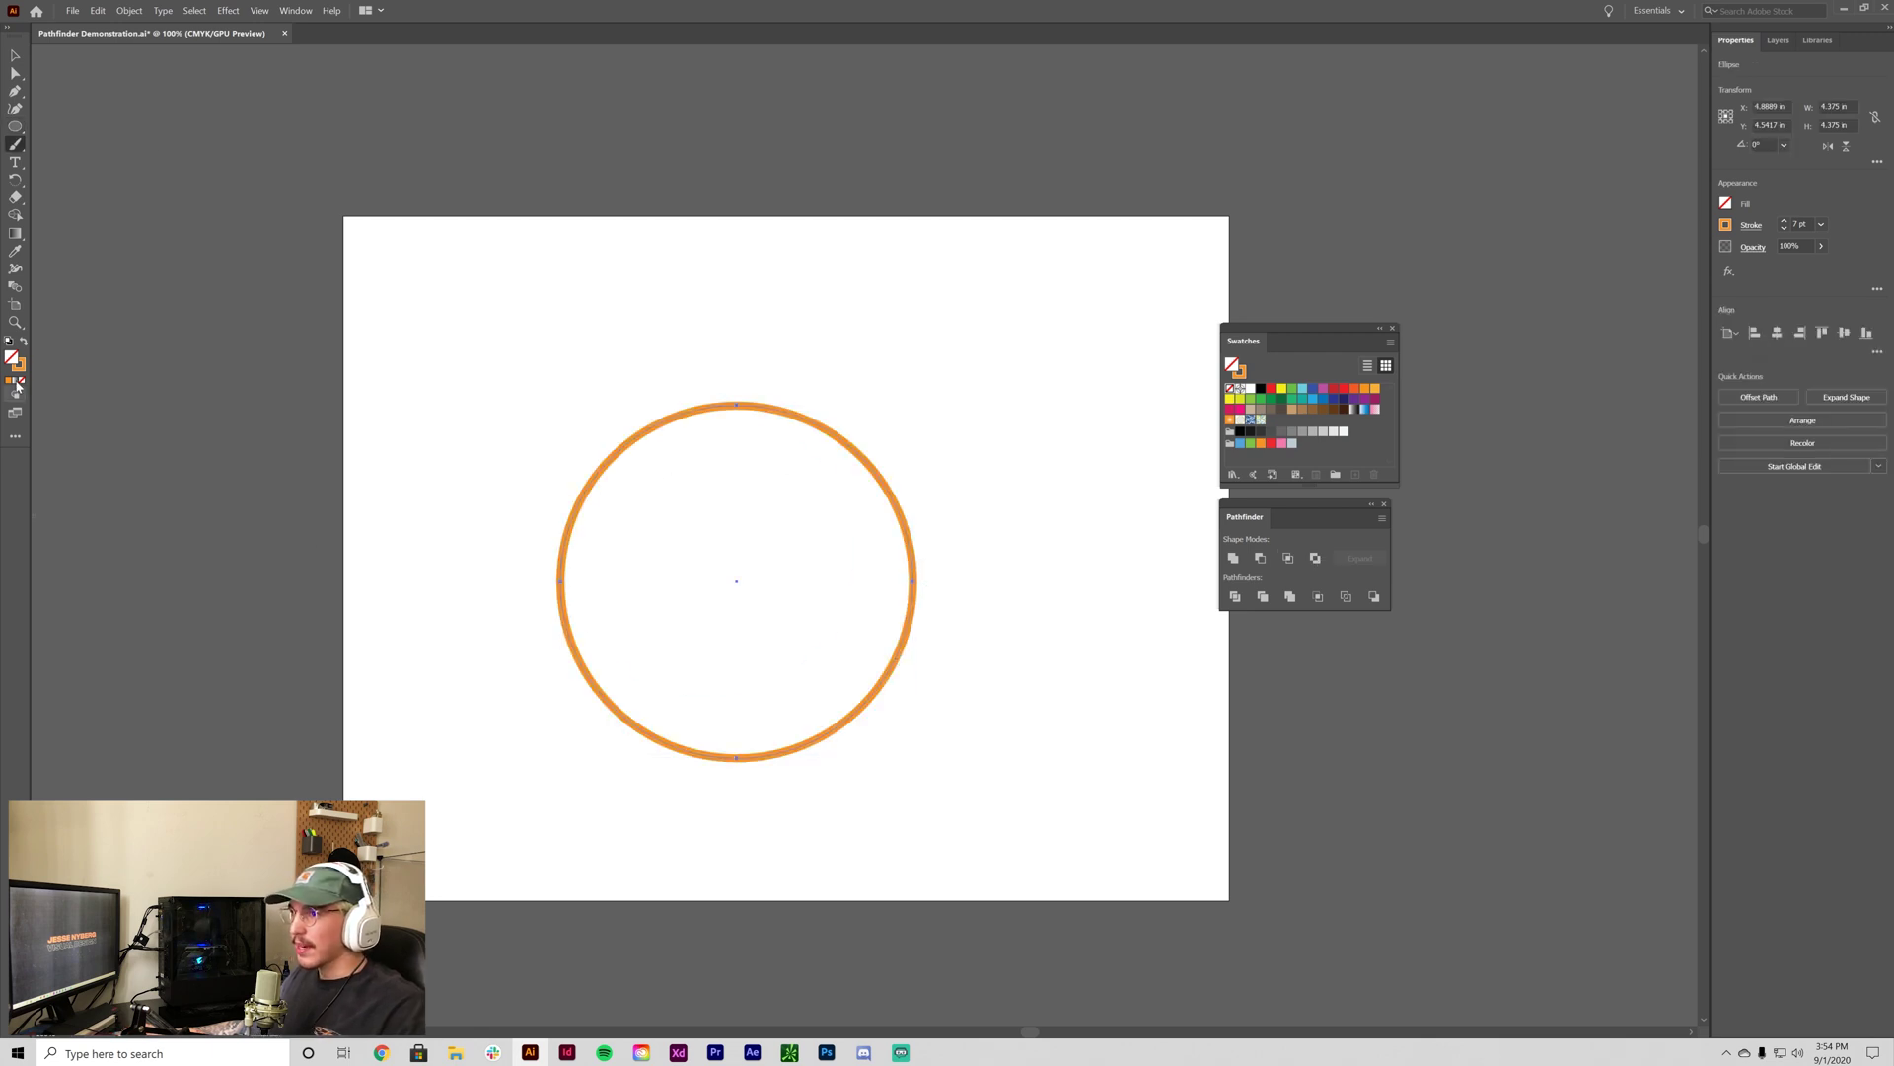
click(22, 343)
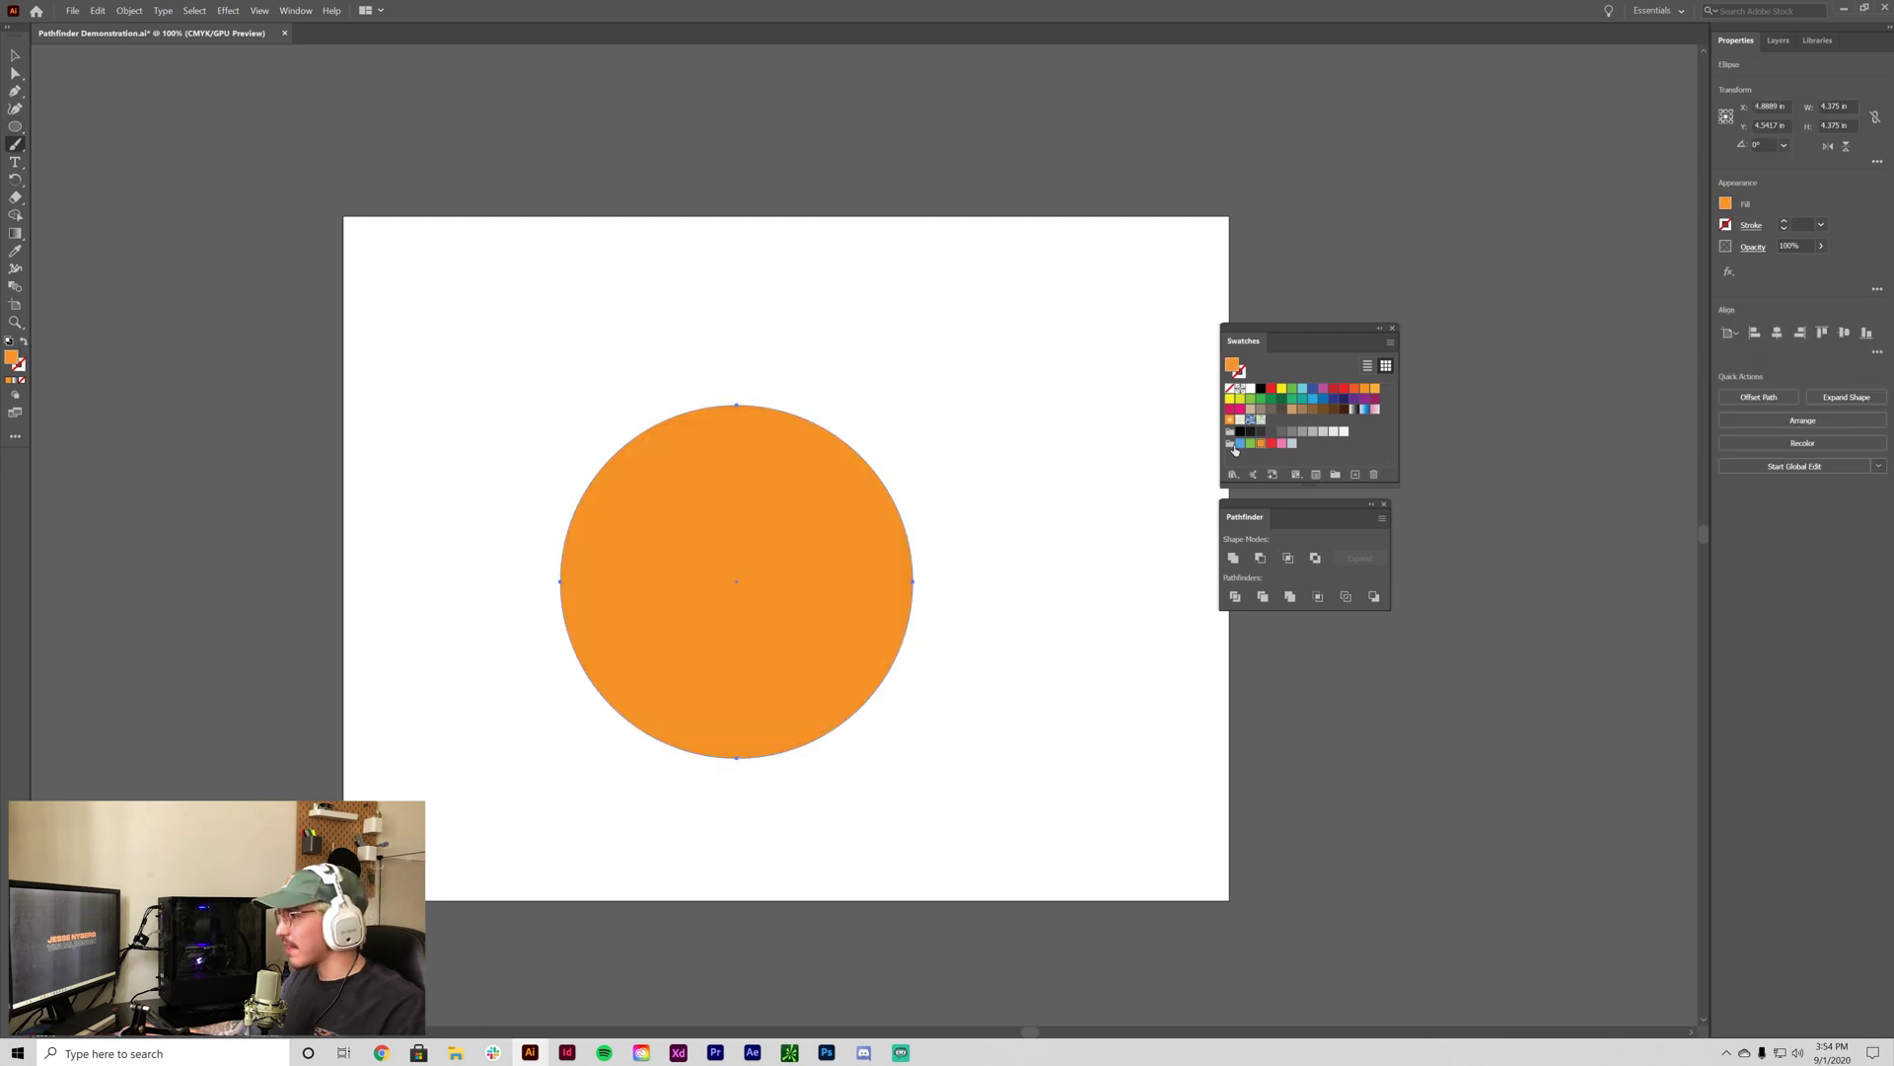
click(1241, 443)
Duplicate the blue circle up and to the right so both overlap, and fill the copy with orange.
click(15, 56)
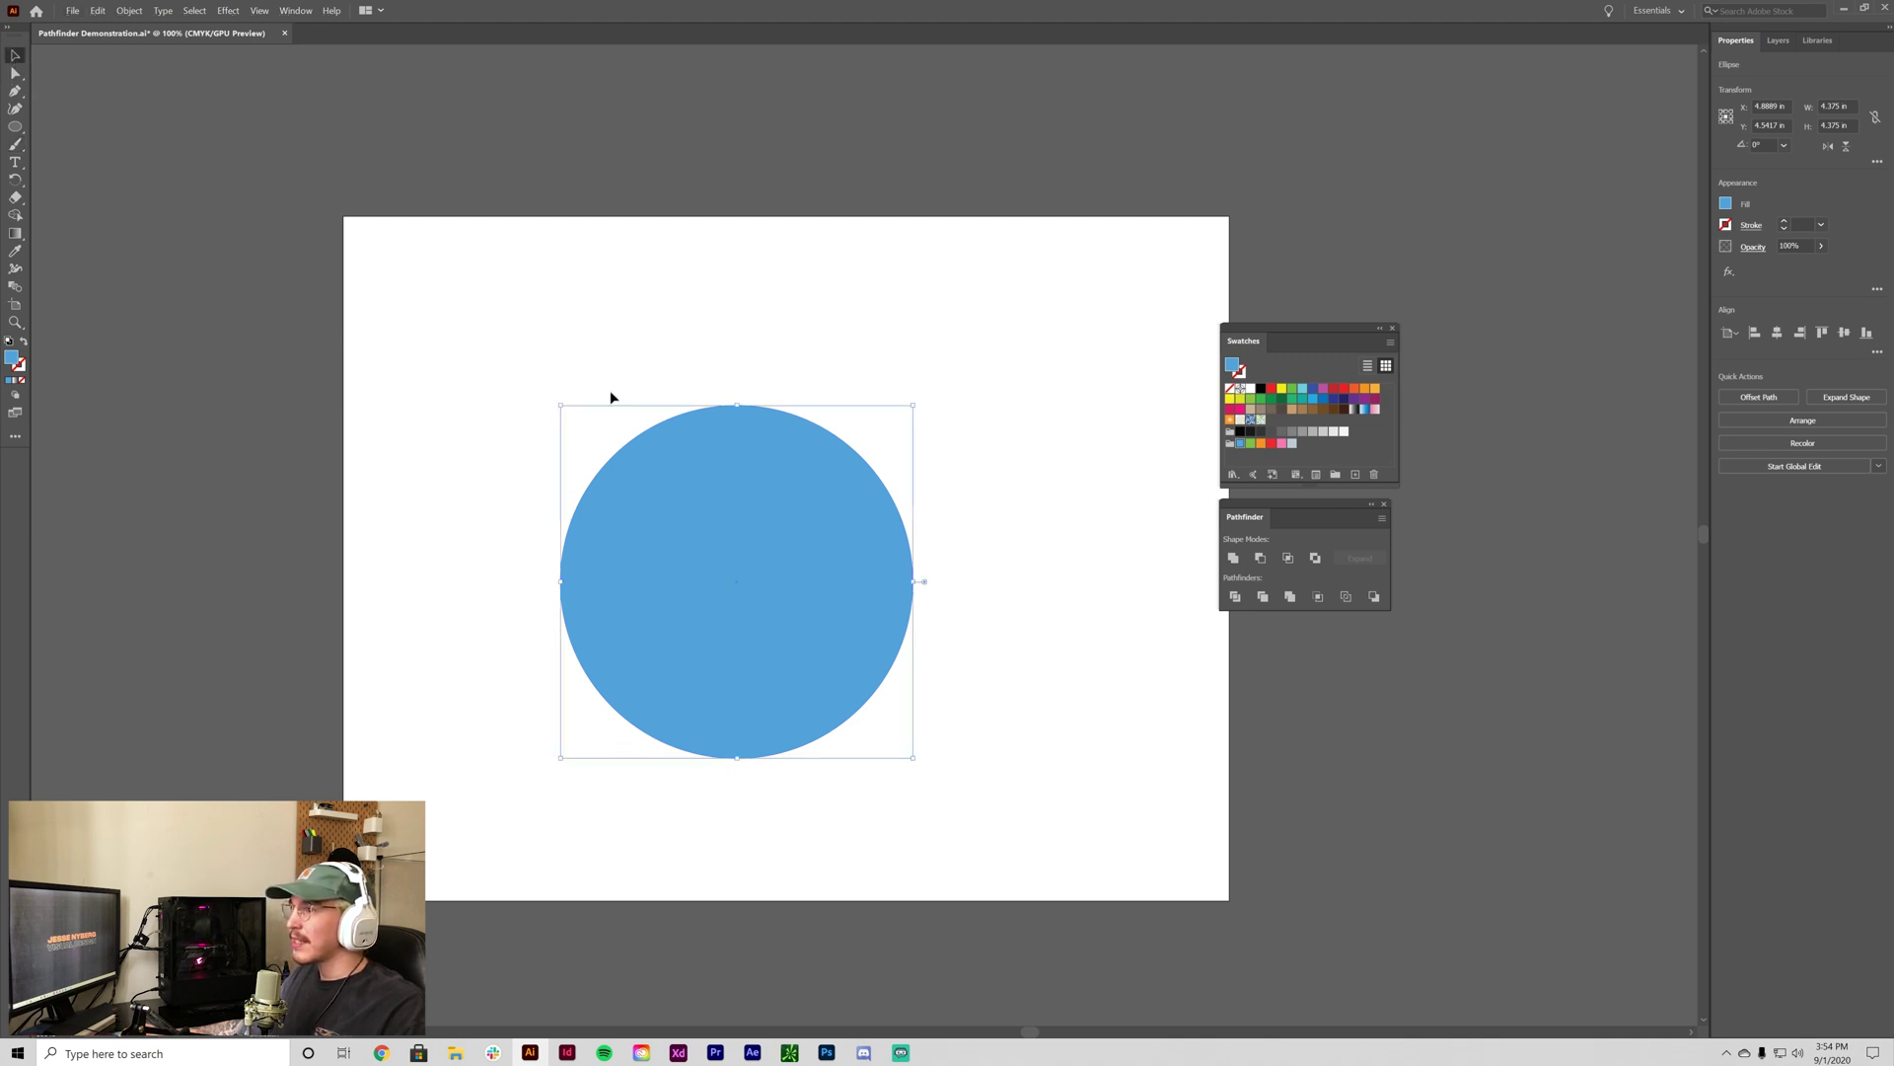
drag(851, 547, 1000, 462)
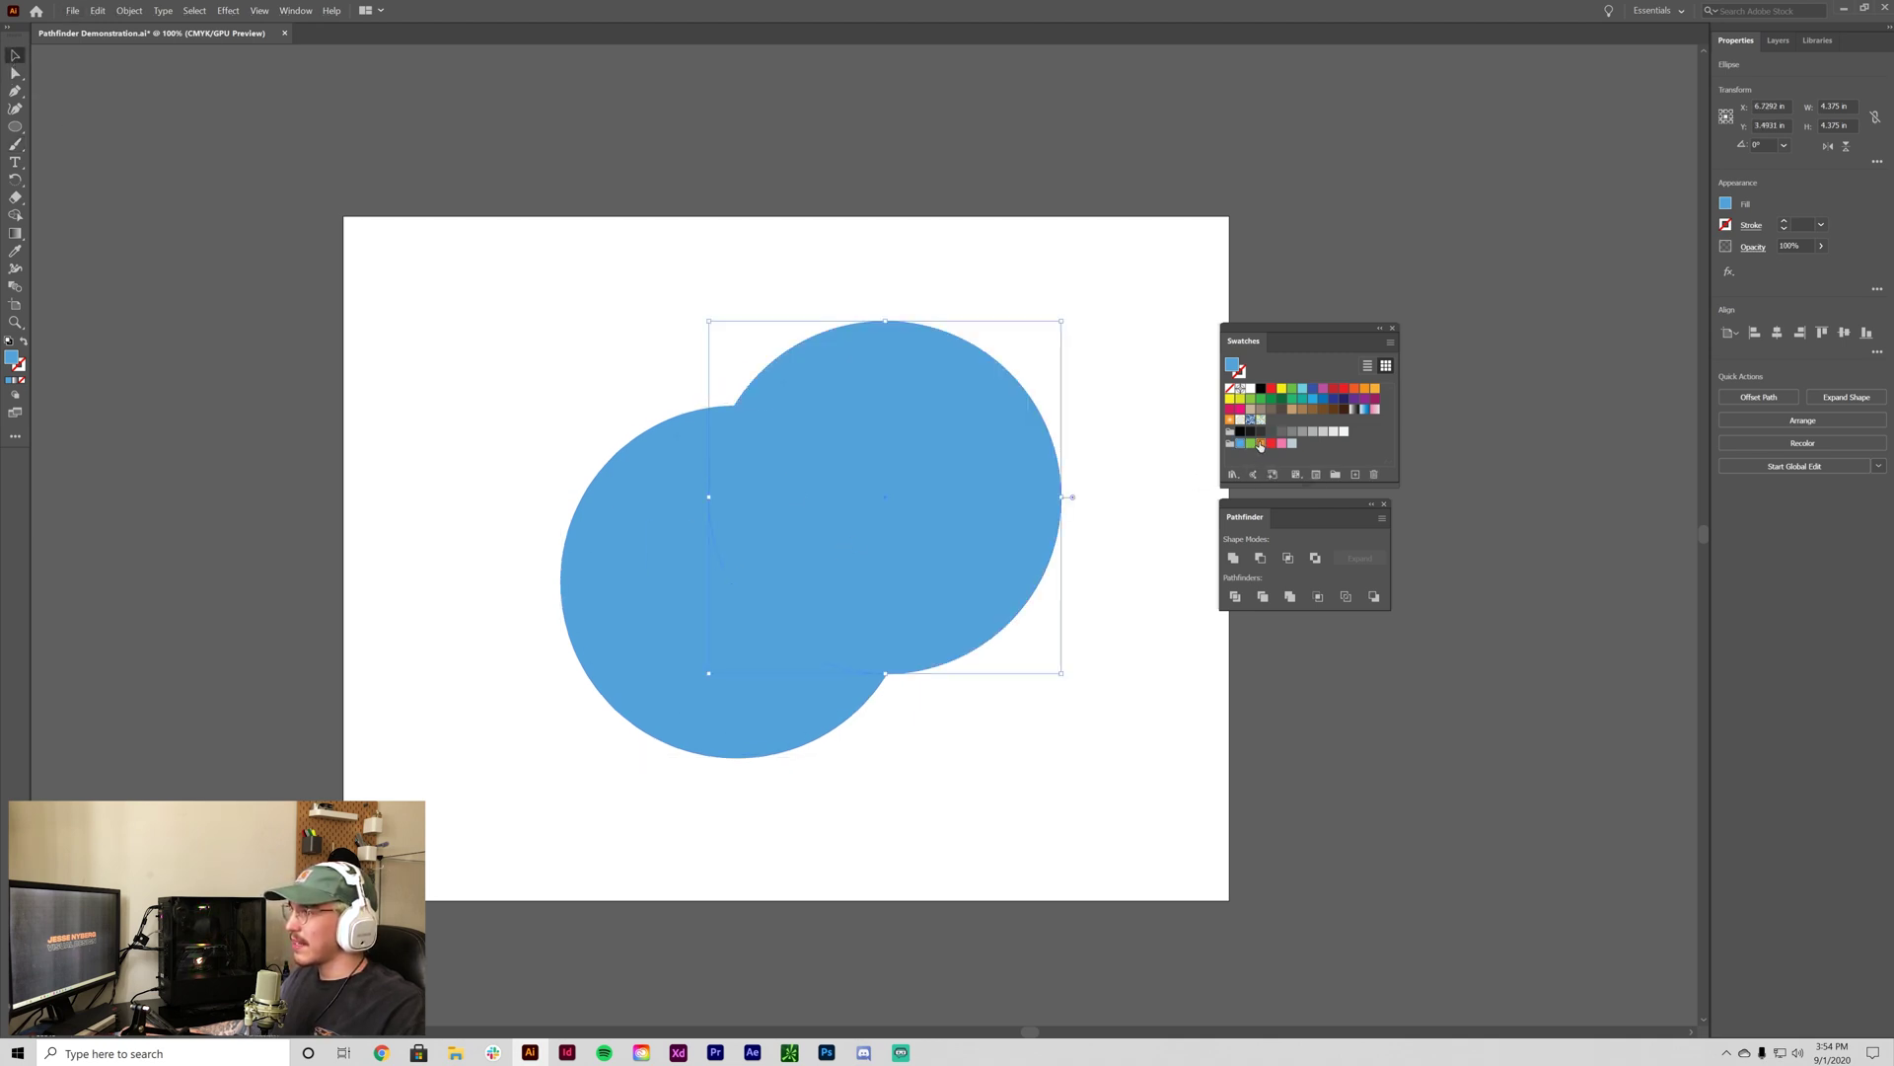
click(1261, 443)
Try Minus Back on the two overlapping circles, then undo it.
drag(922, 531, 923, 533)
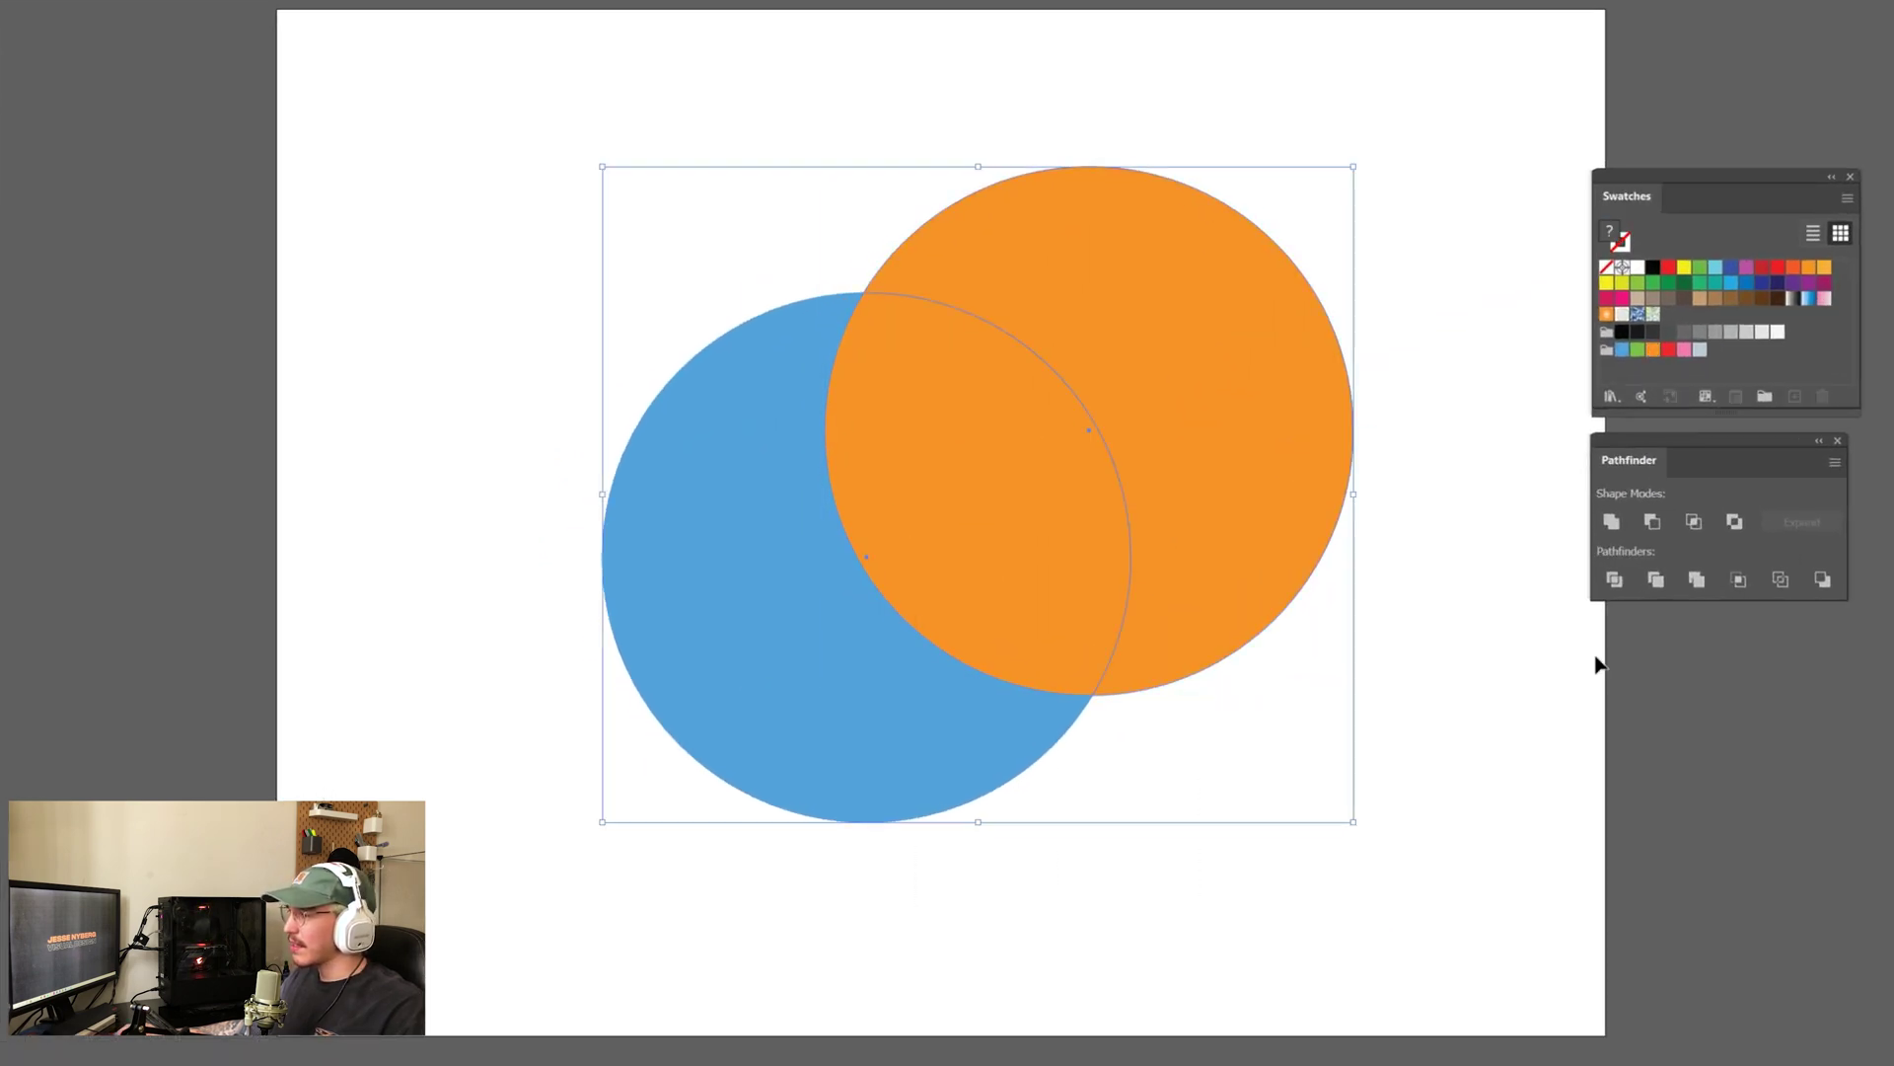
click(1823, 582)
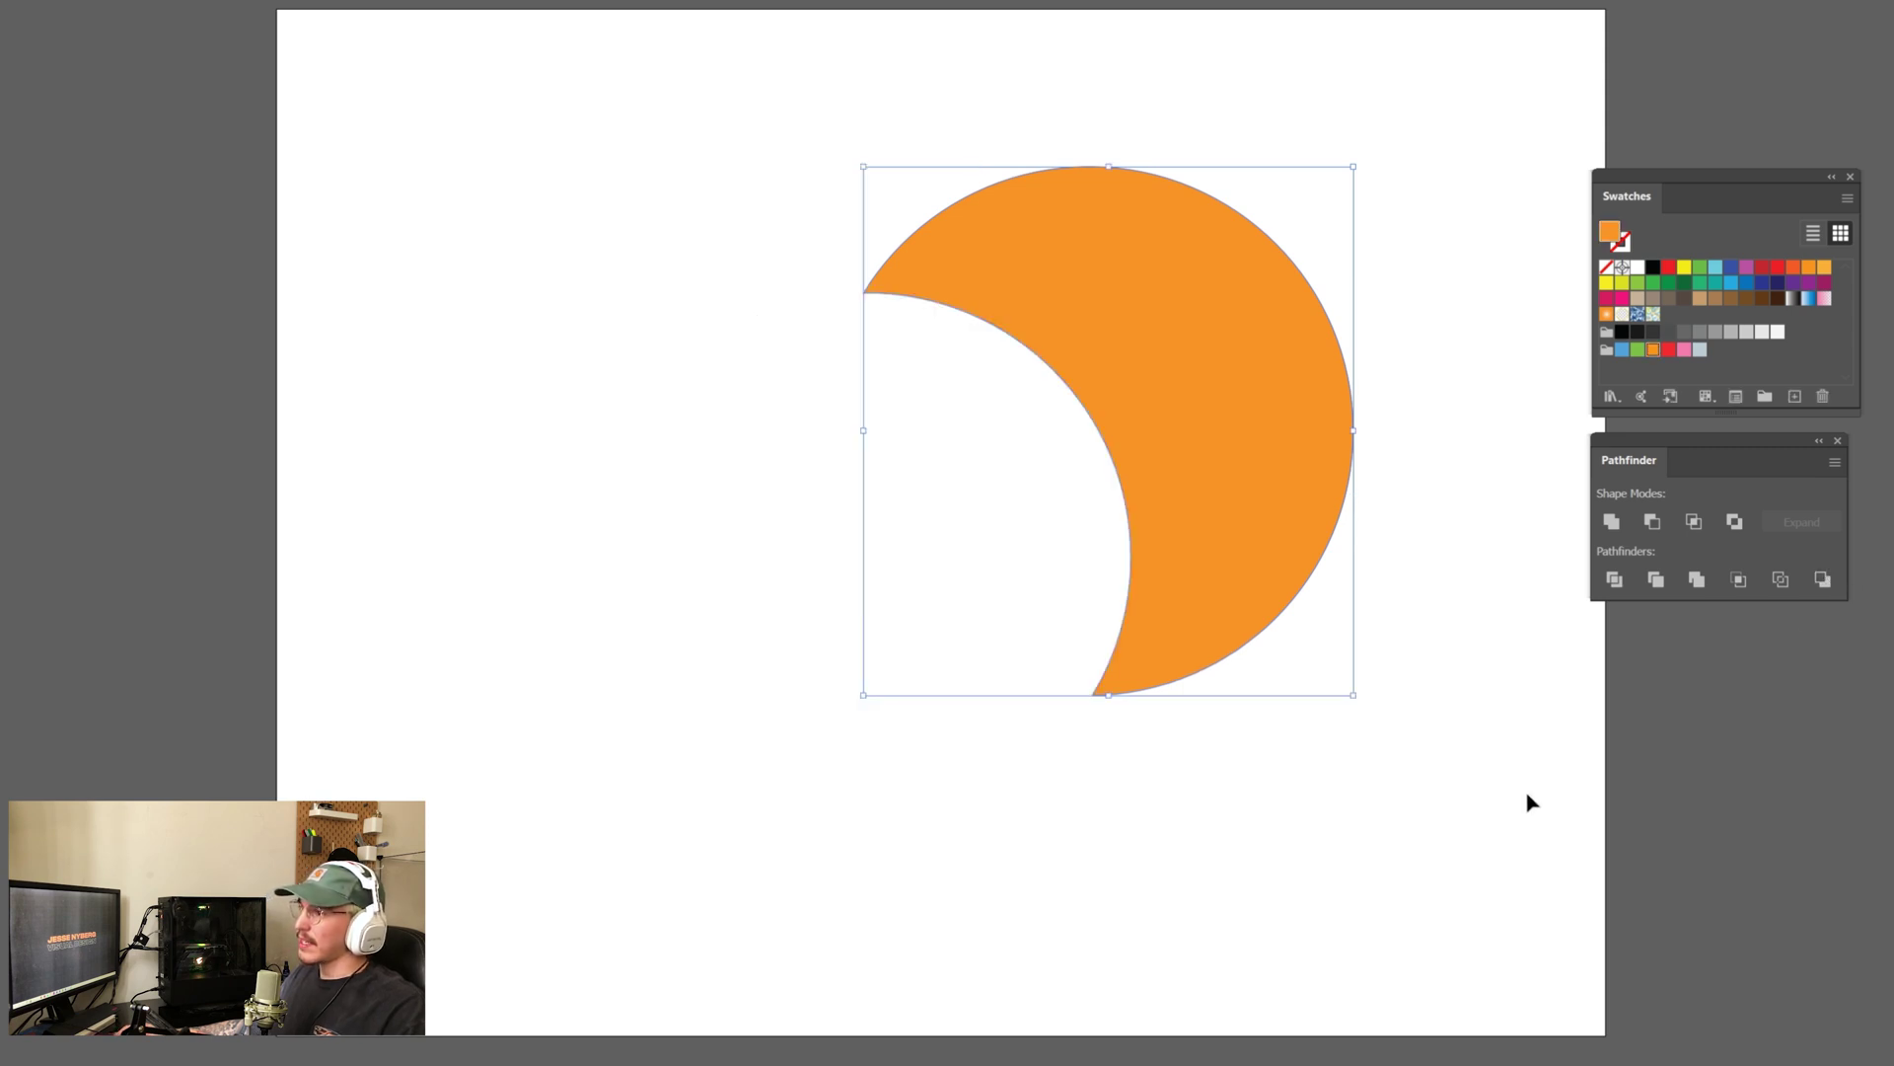
click(742, 735)
key(ctrl+z)
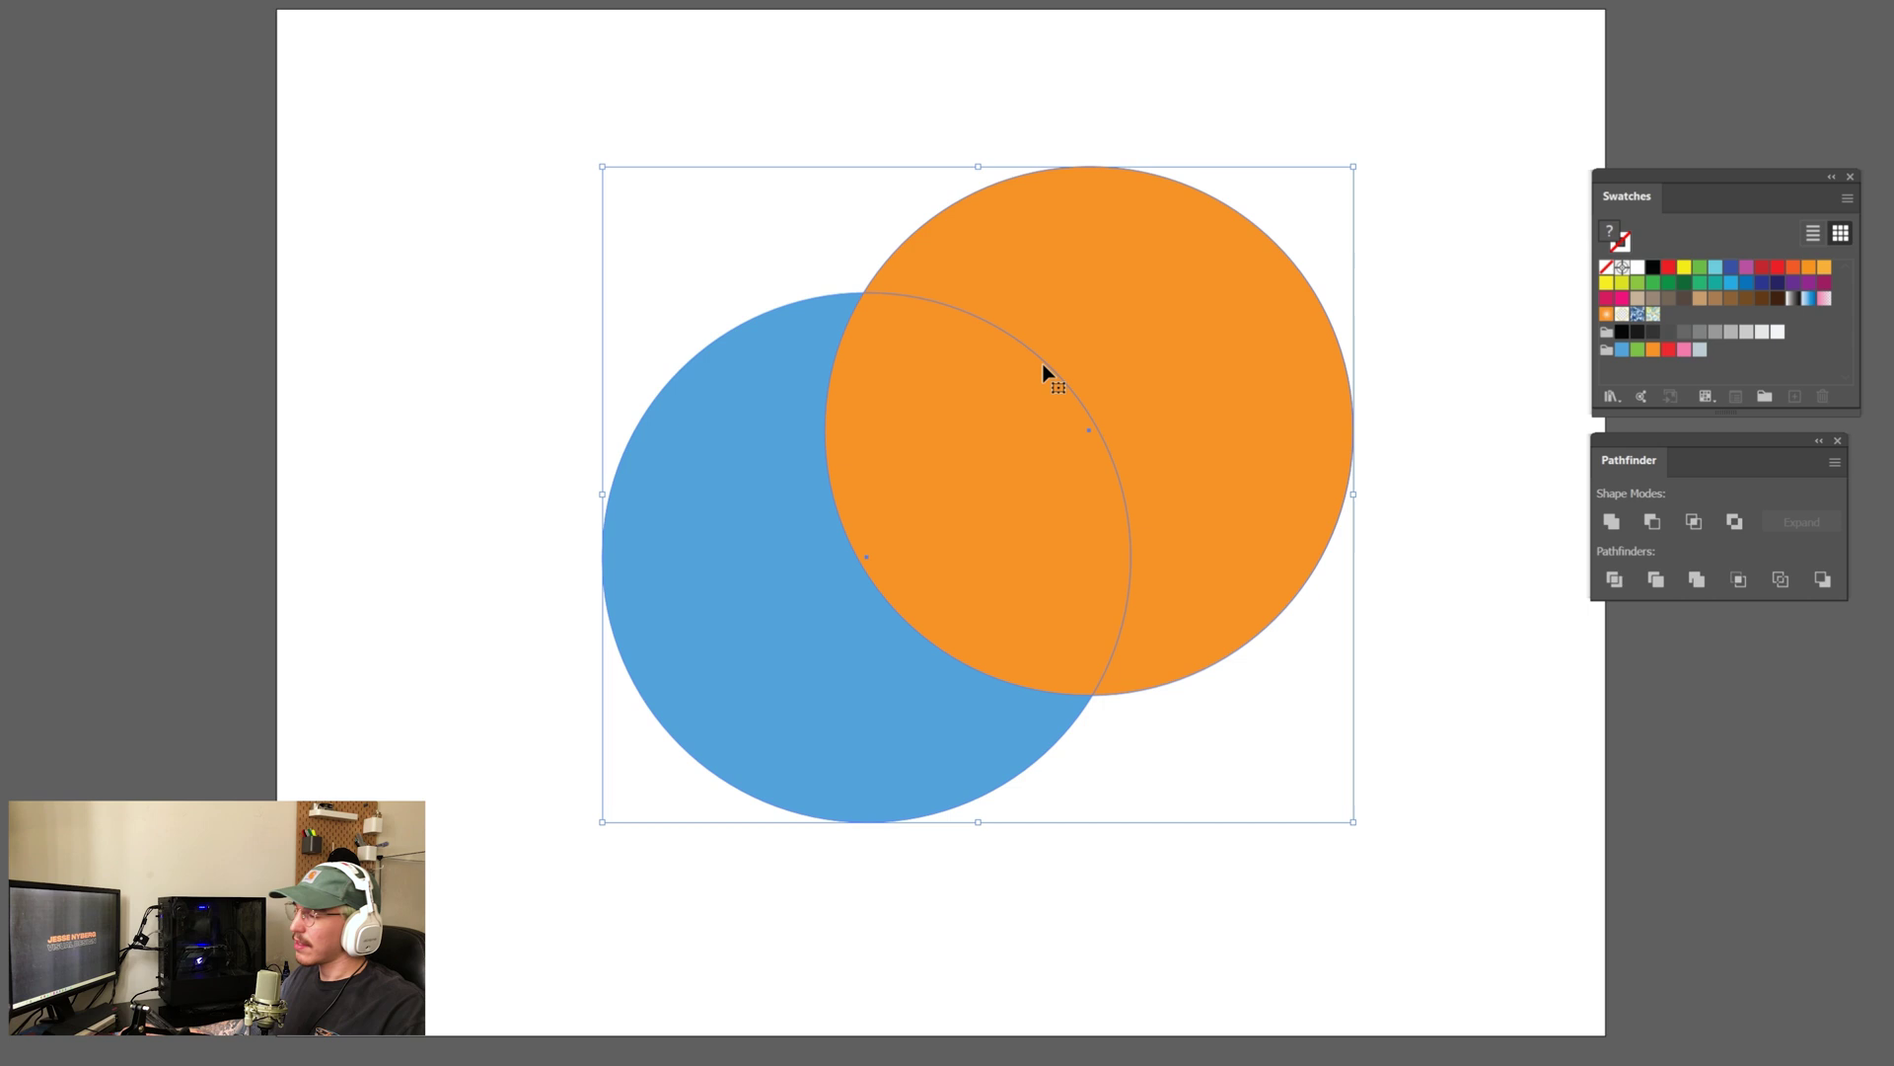
Bring the blue circle to the front of the orange circle.
click(1476, 828)
click(834, 707)
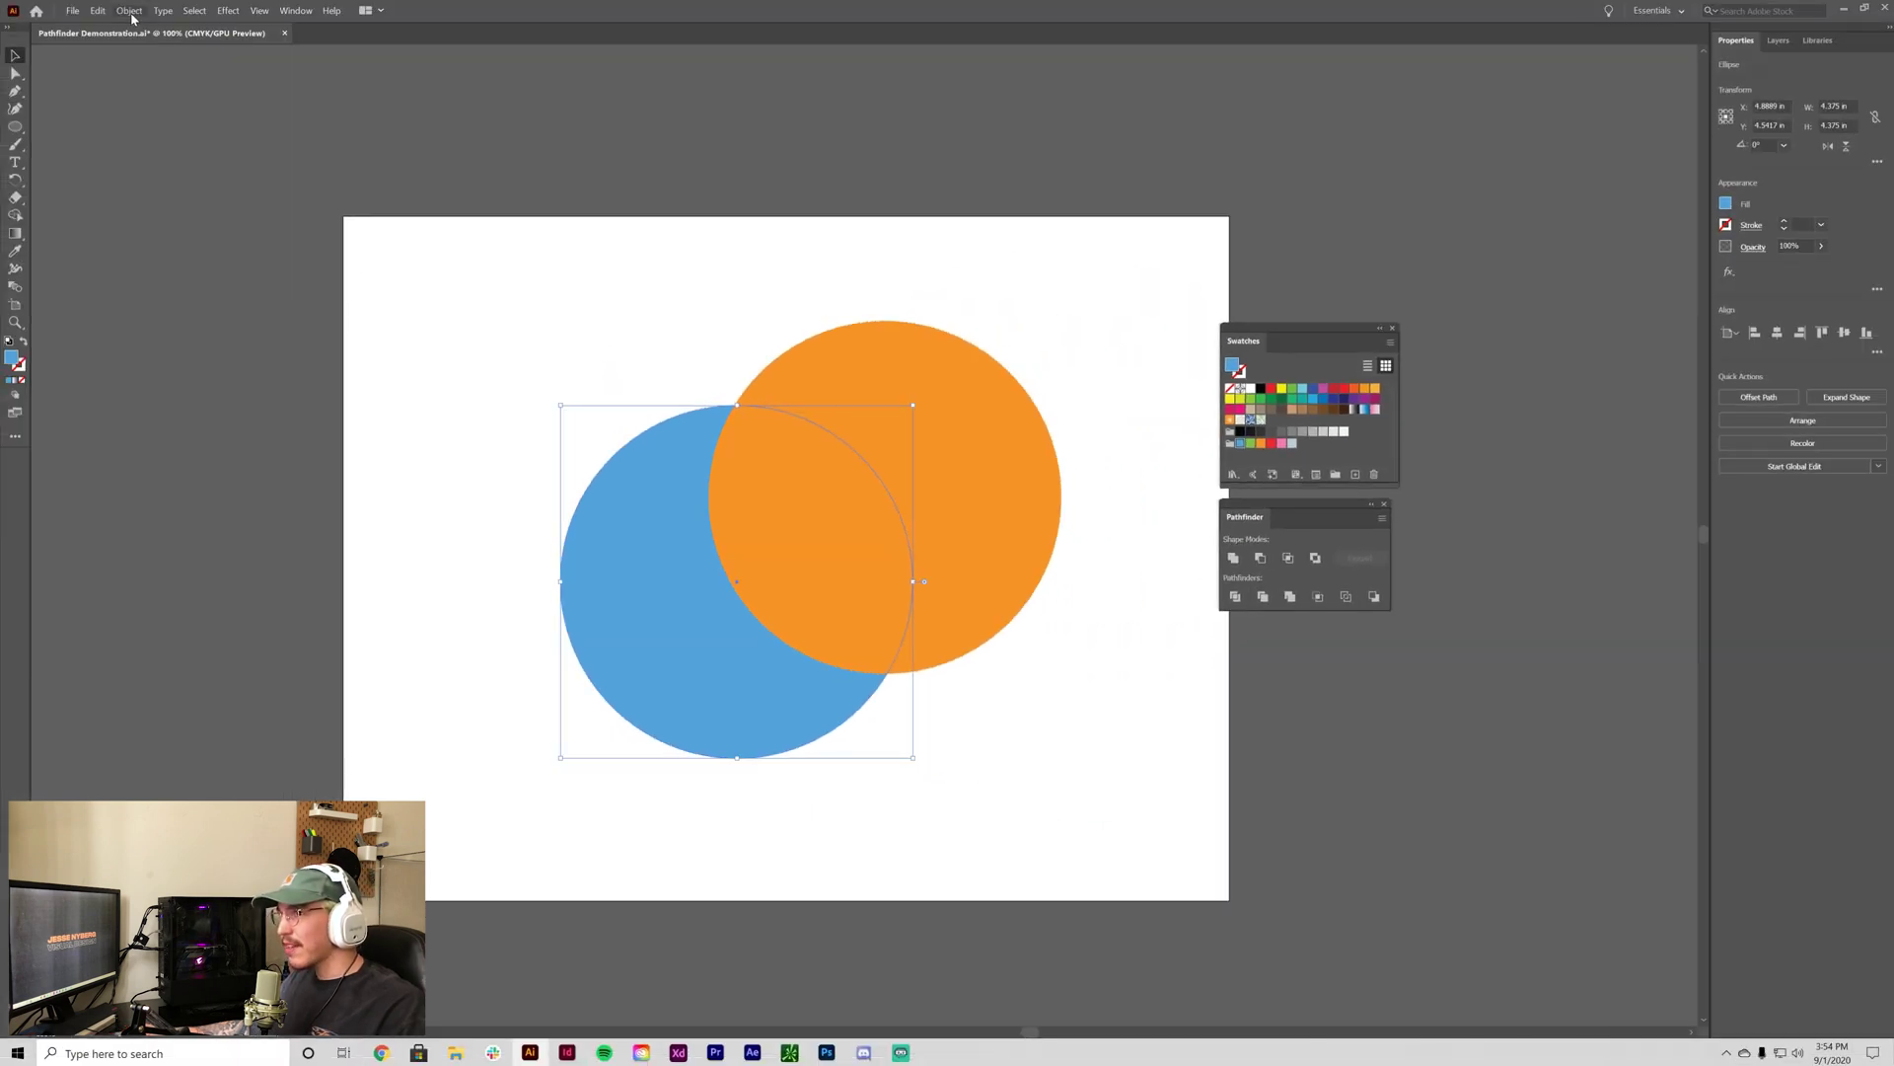
click(129, 10)
mouse_move(165, 47)
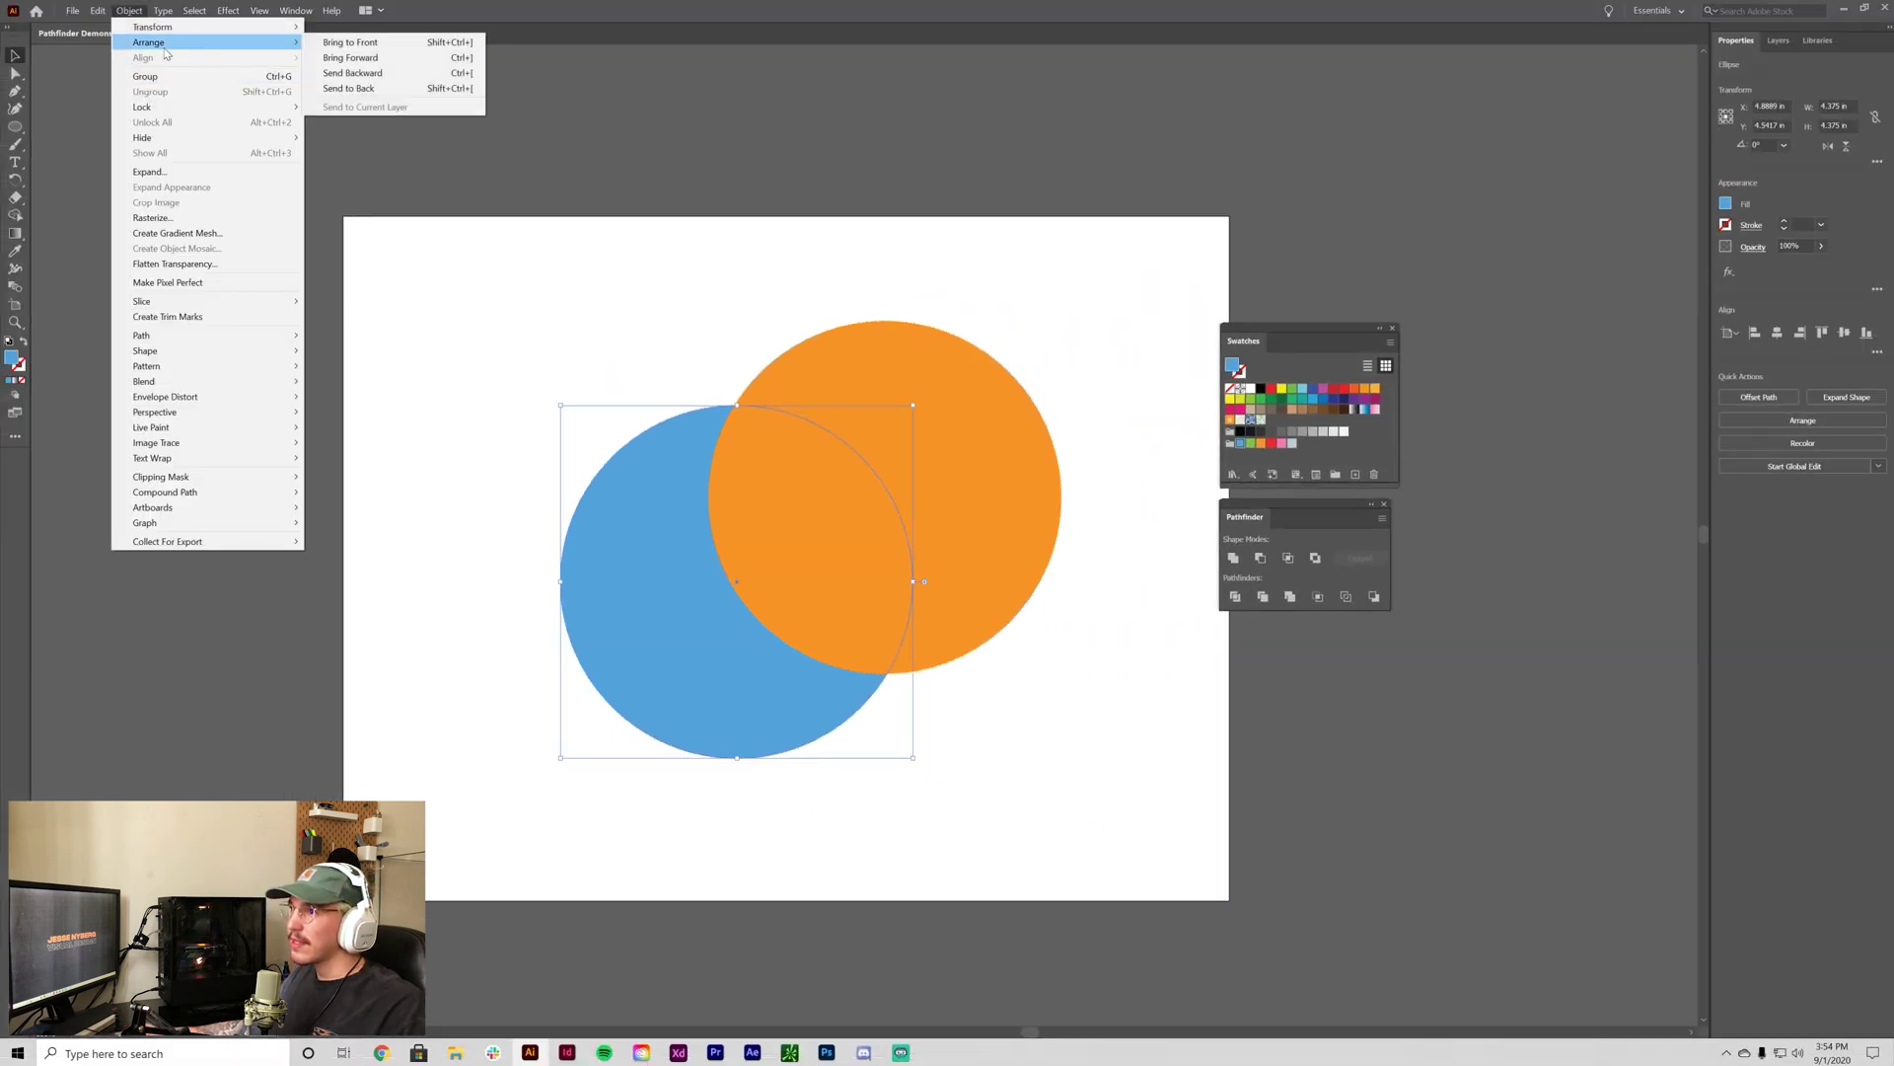
click(355, 41)
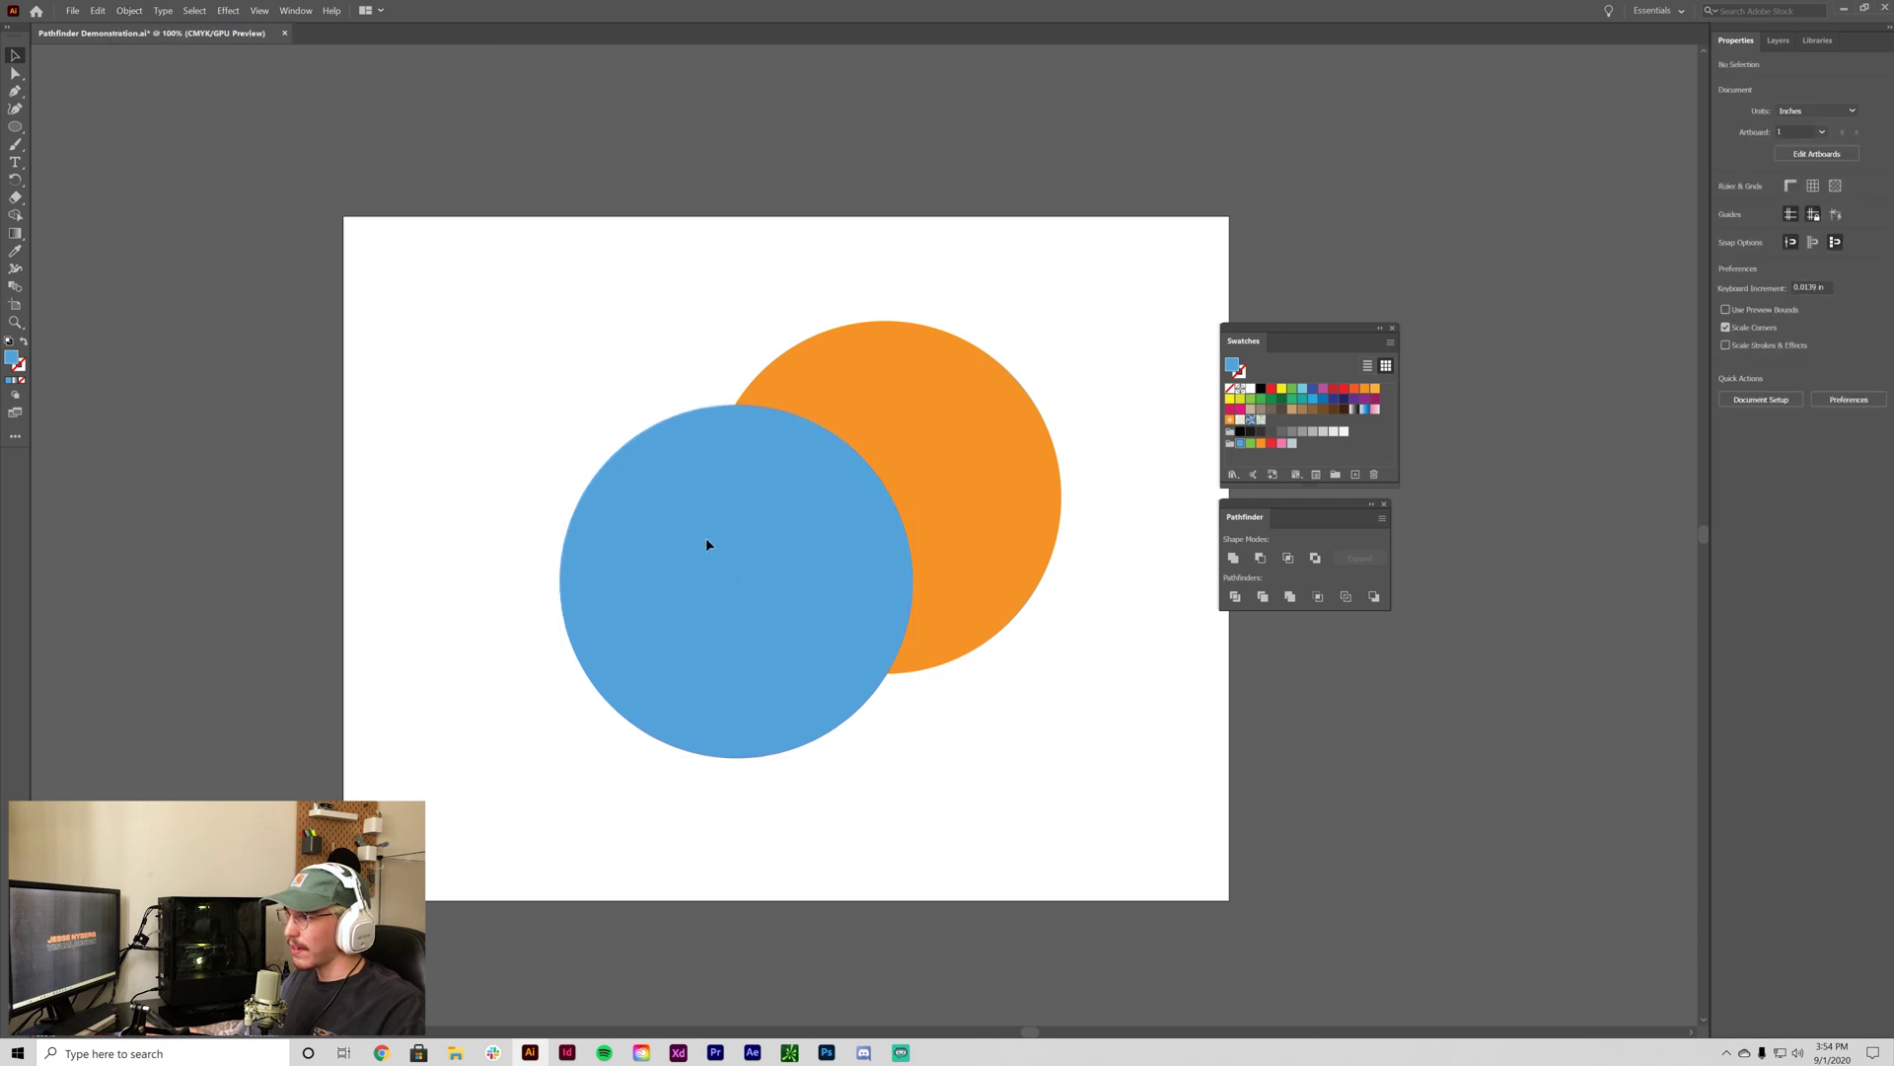
Move the blue circle over the right part of the orange circle and cut a crescent with Minus Front.
drag(707, 536, 1084, 487)
click(1140, 788)
key(ctrl+a)
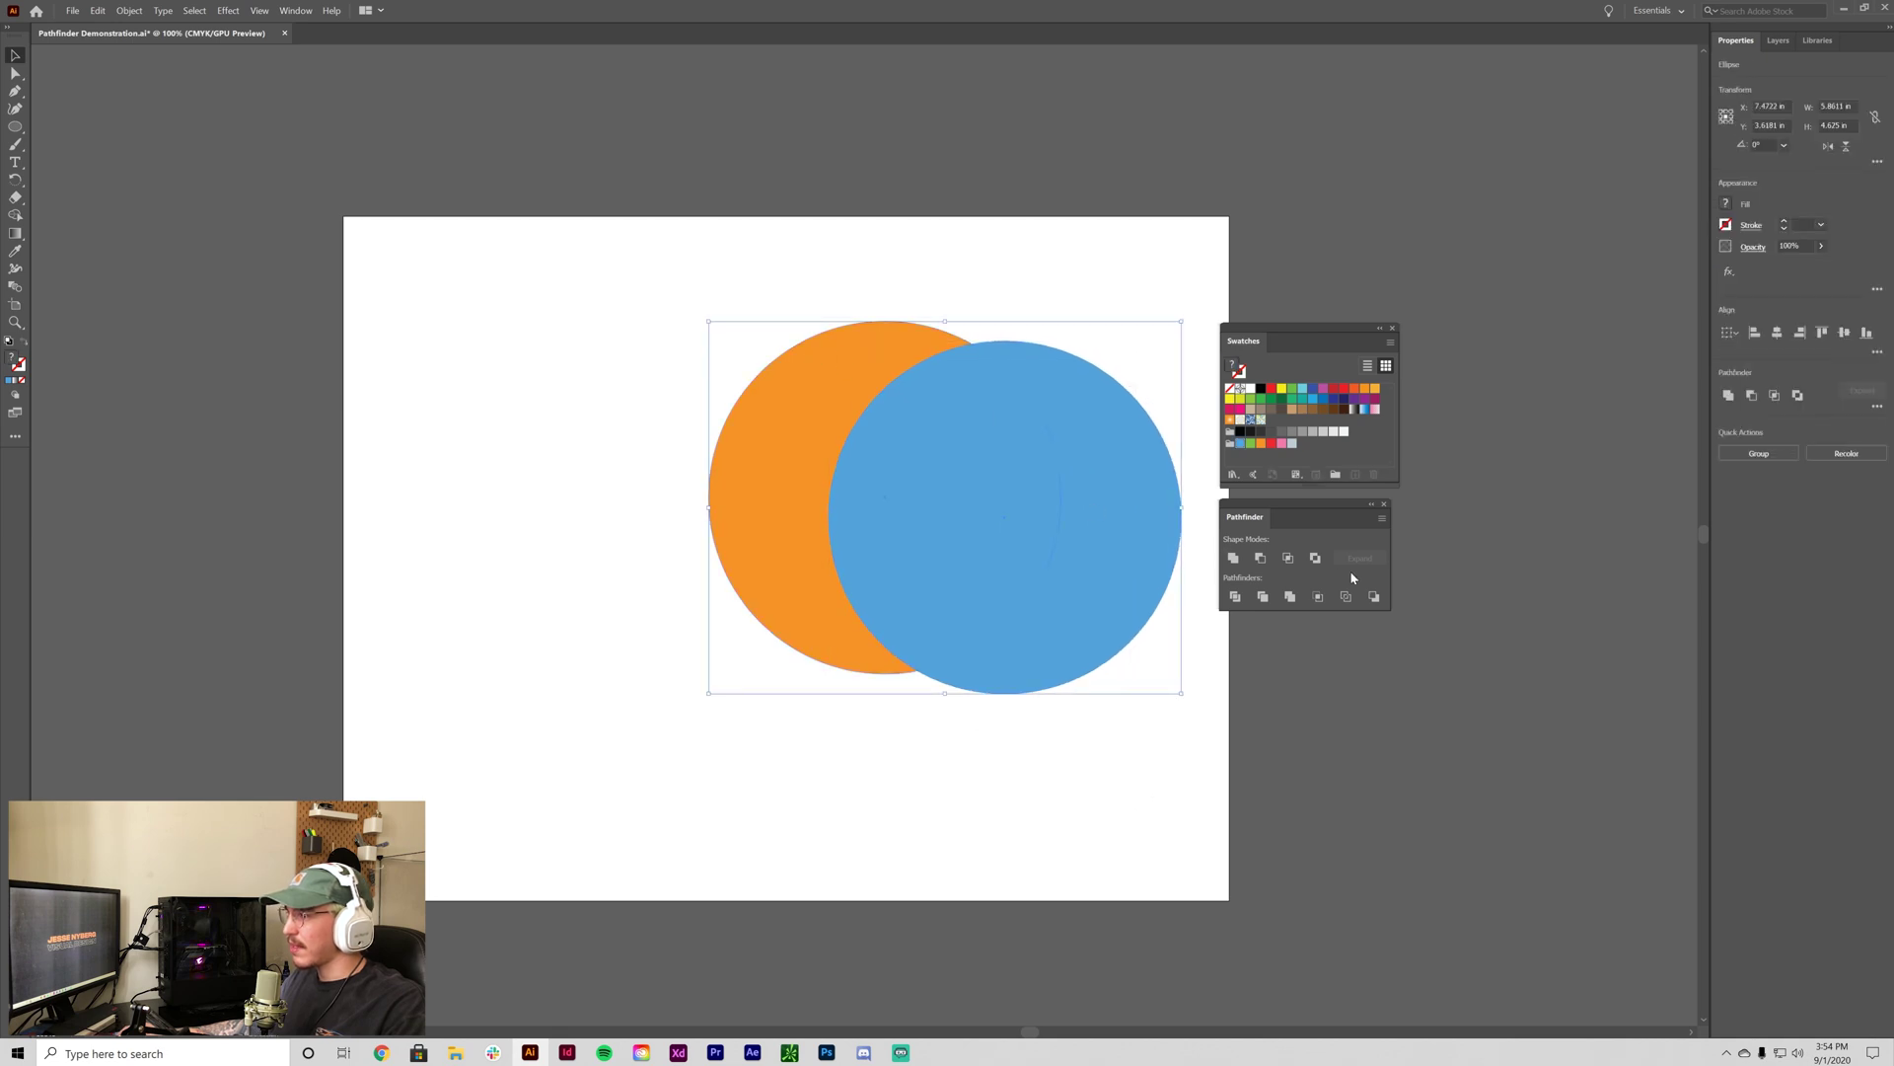
click(1259, 558)
click(1139, 725)
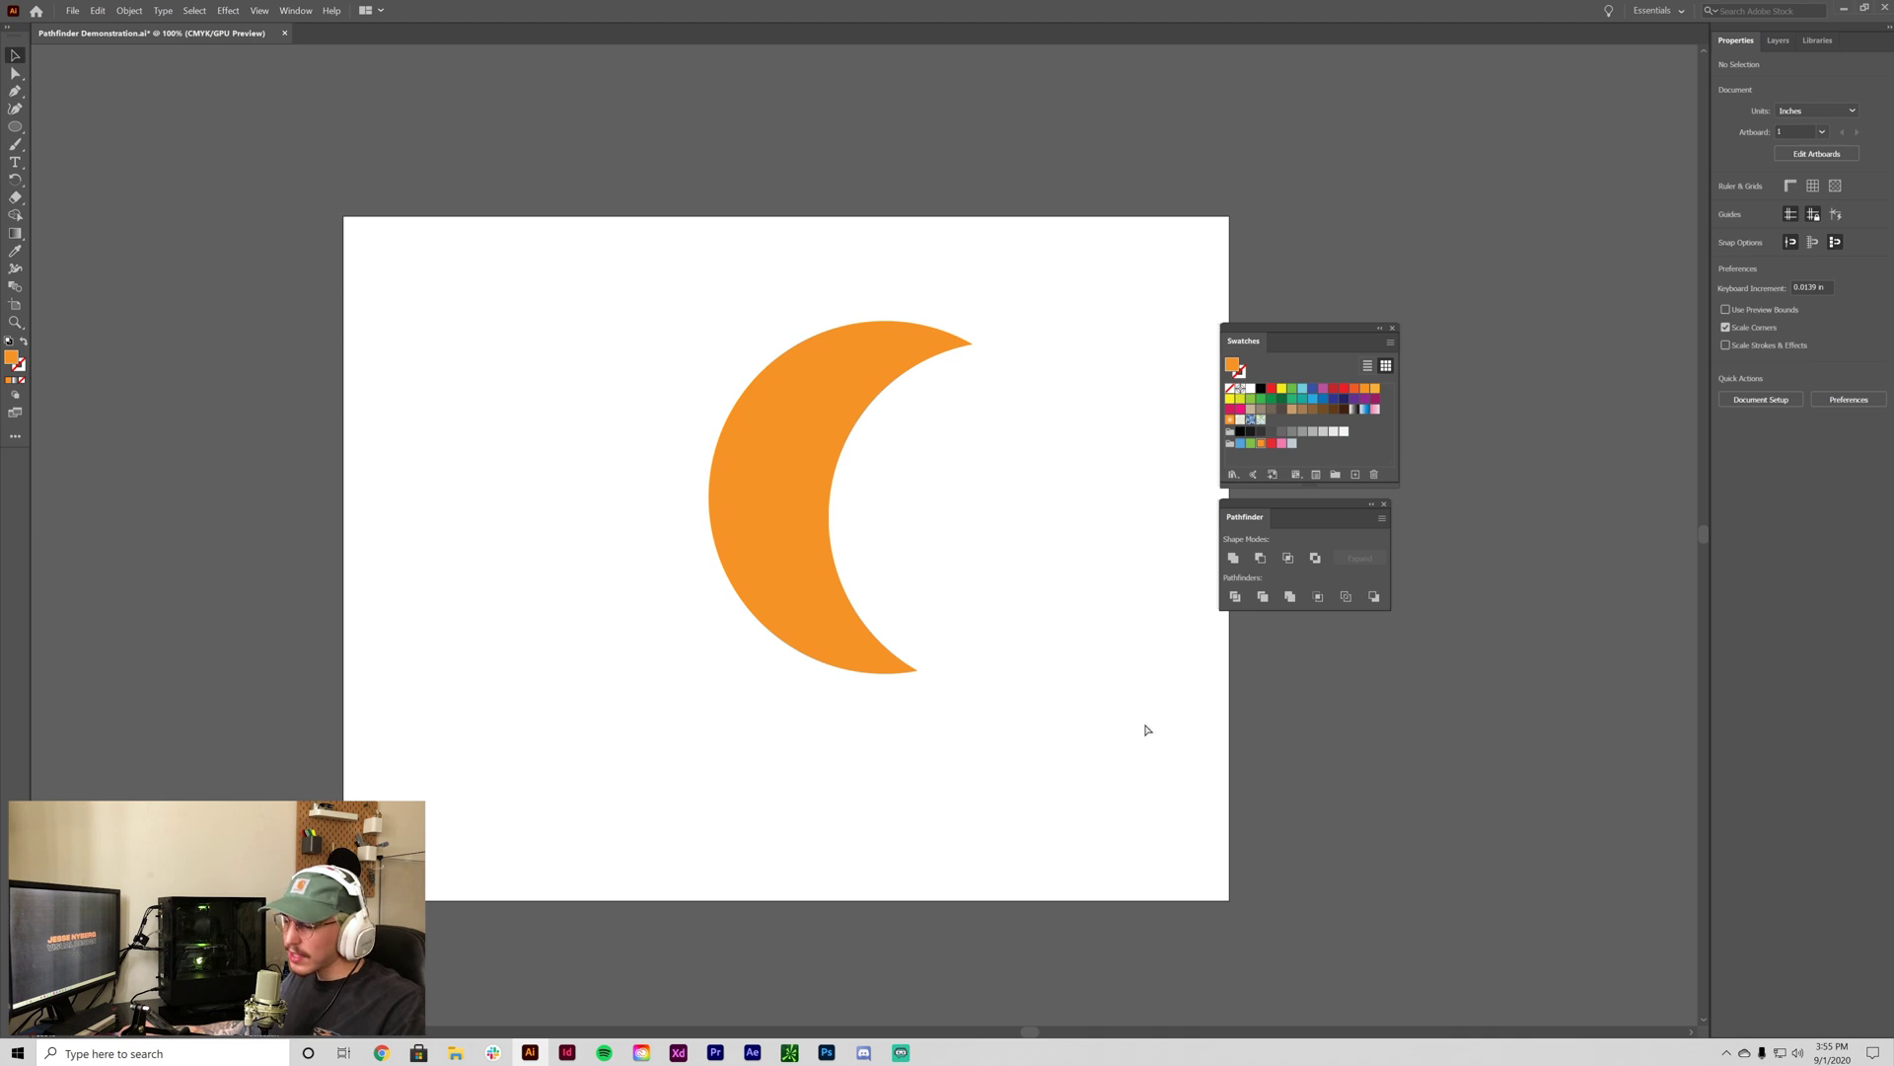
Undo the Minus Front subtraction and delete both circles from the artboard.
key(ctrl+z)
key(ctrl+z)
drag(1110, 790, 685, 331)
key(Delete)
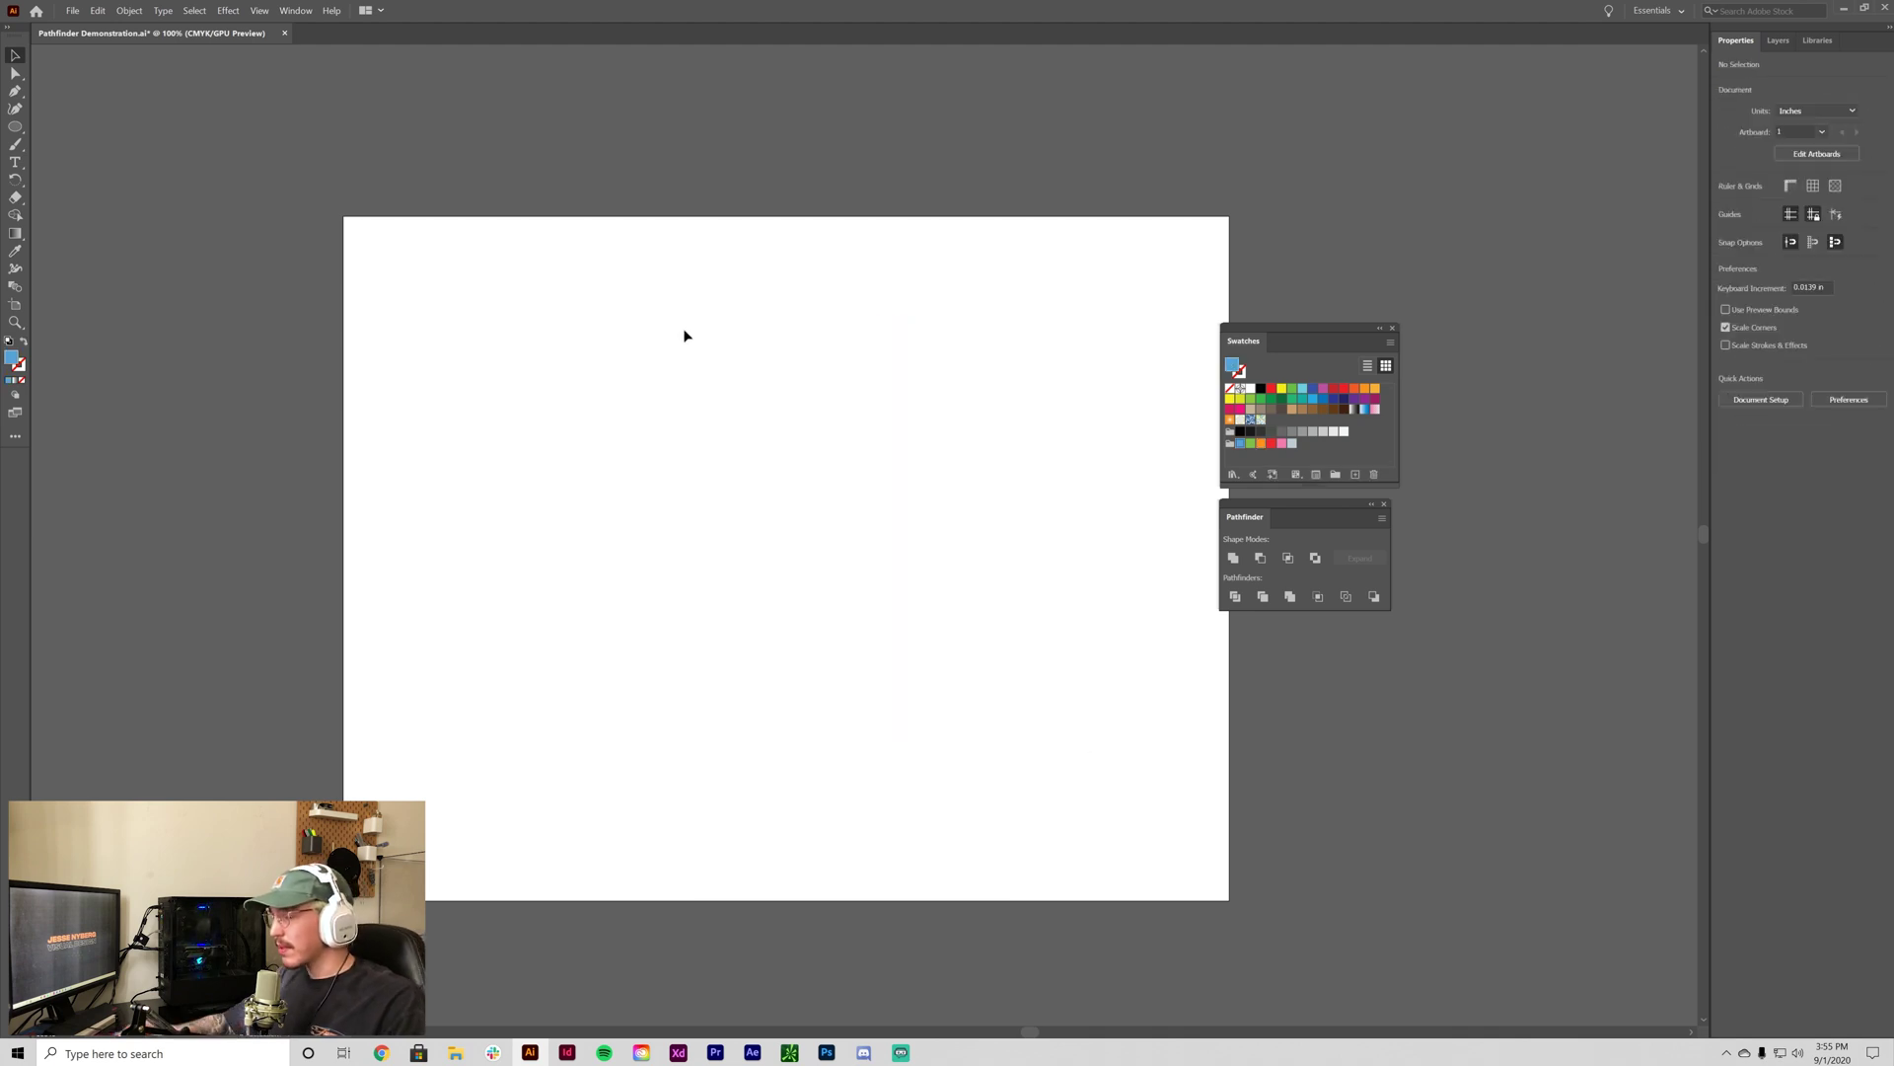
Draw two separate blue circles side by side, the smaller one on the right about 2.68 in wide.
click(15, 126)
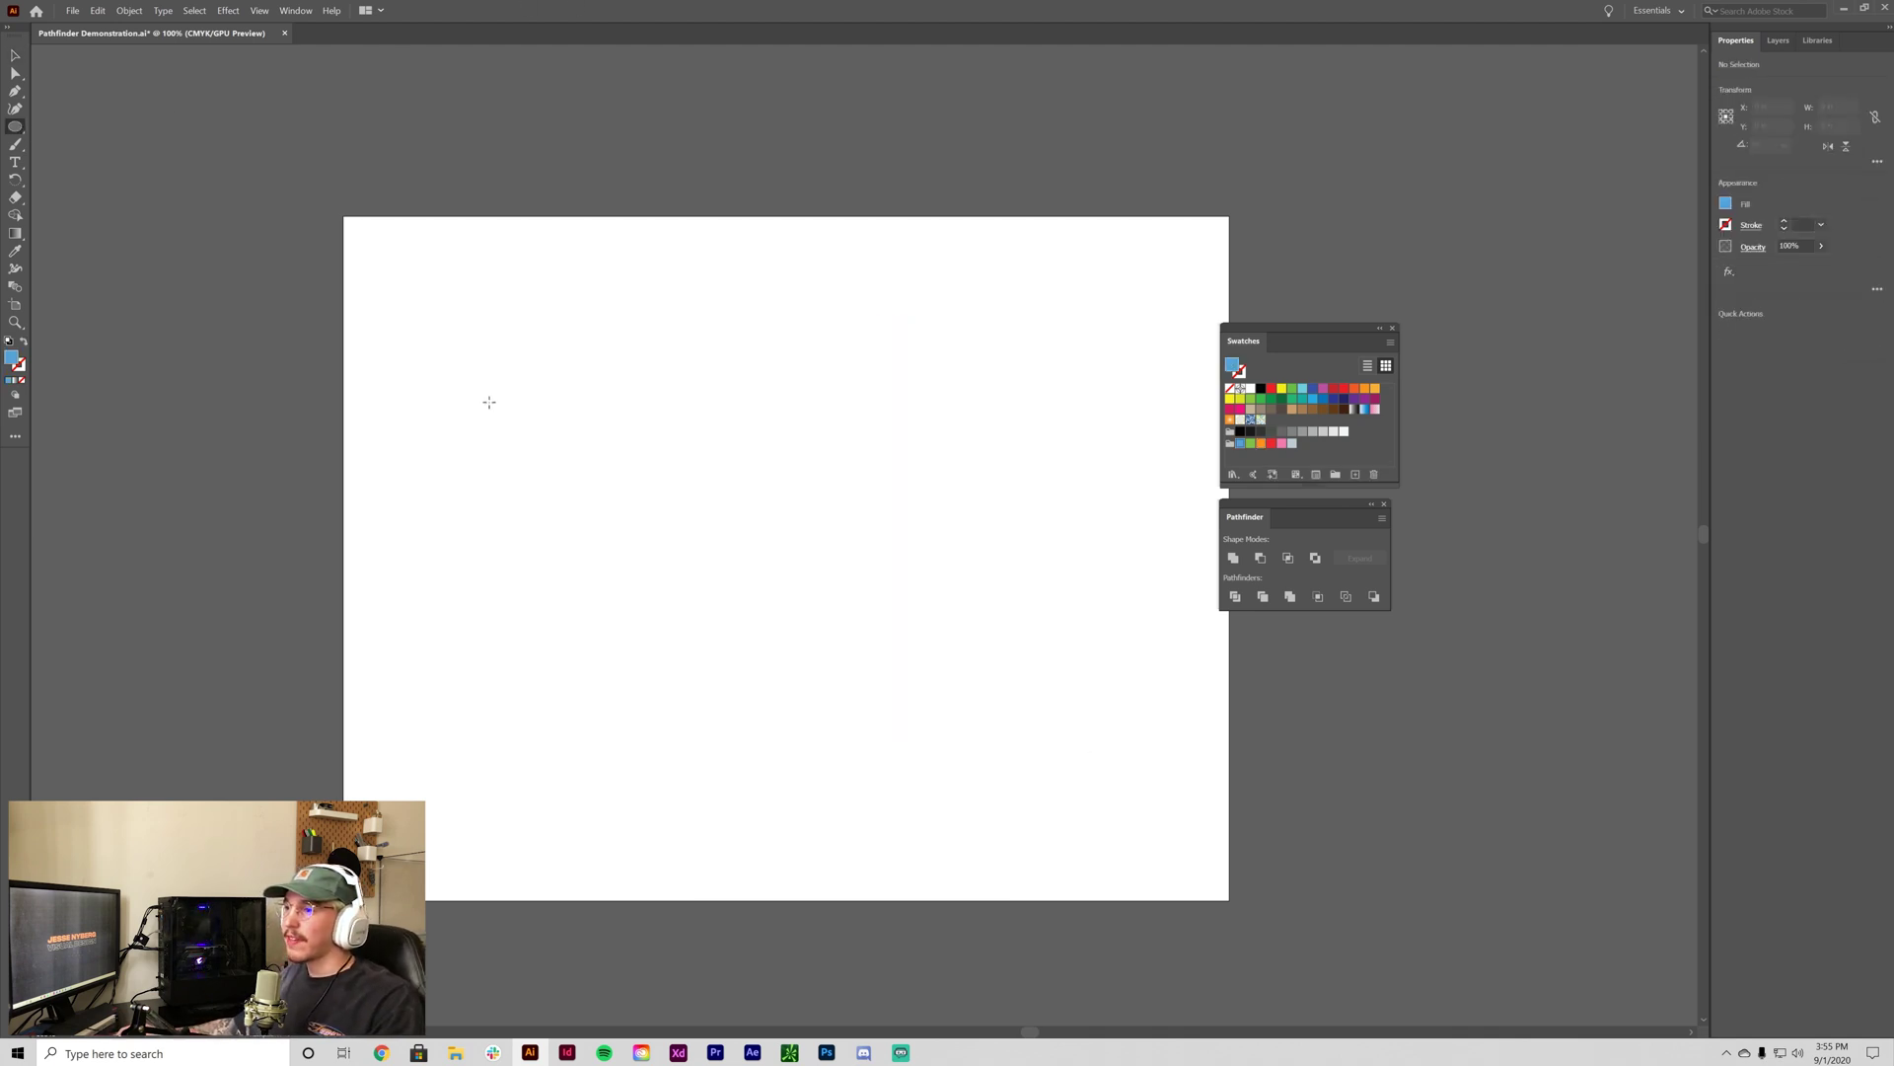
drag(484, 399, 744, 658)
drag(858, 468, 1074, 684)
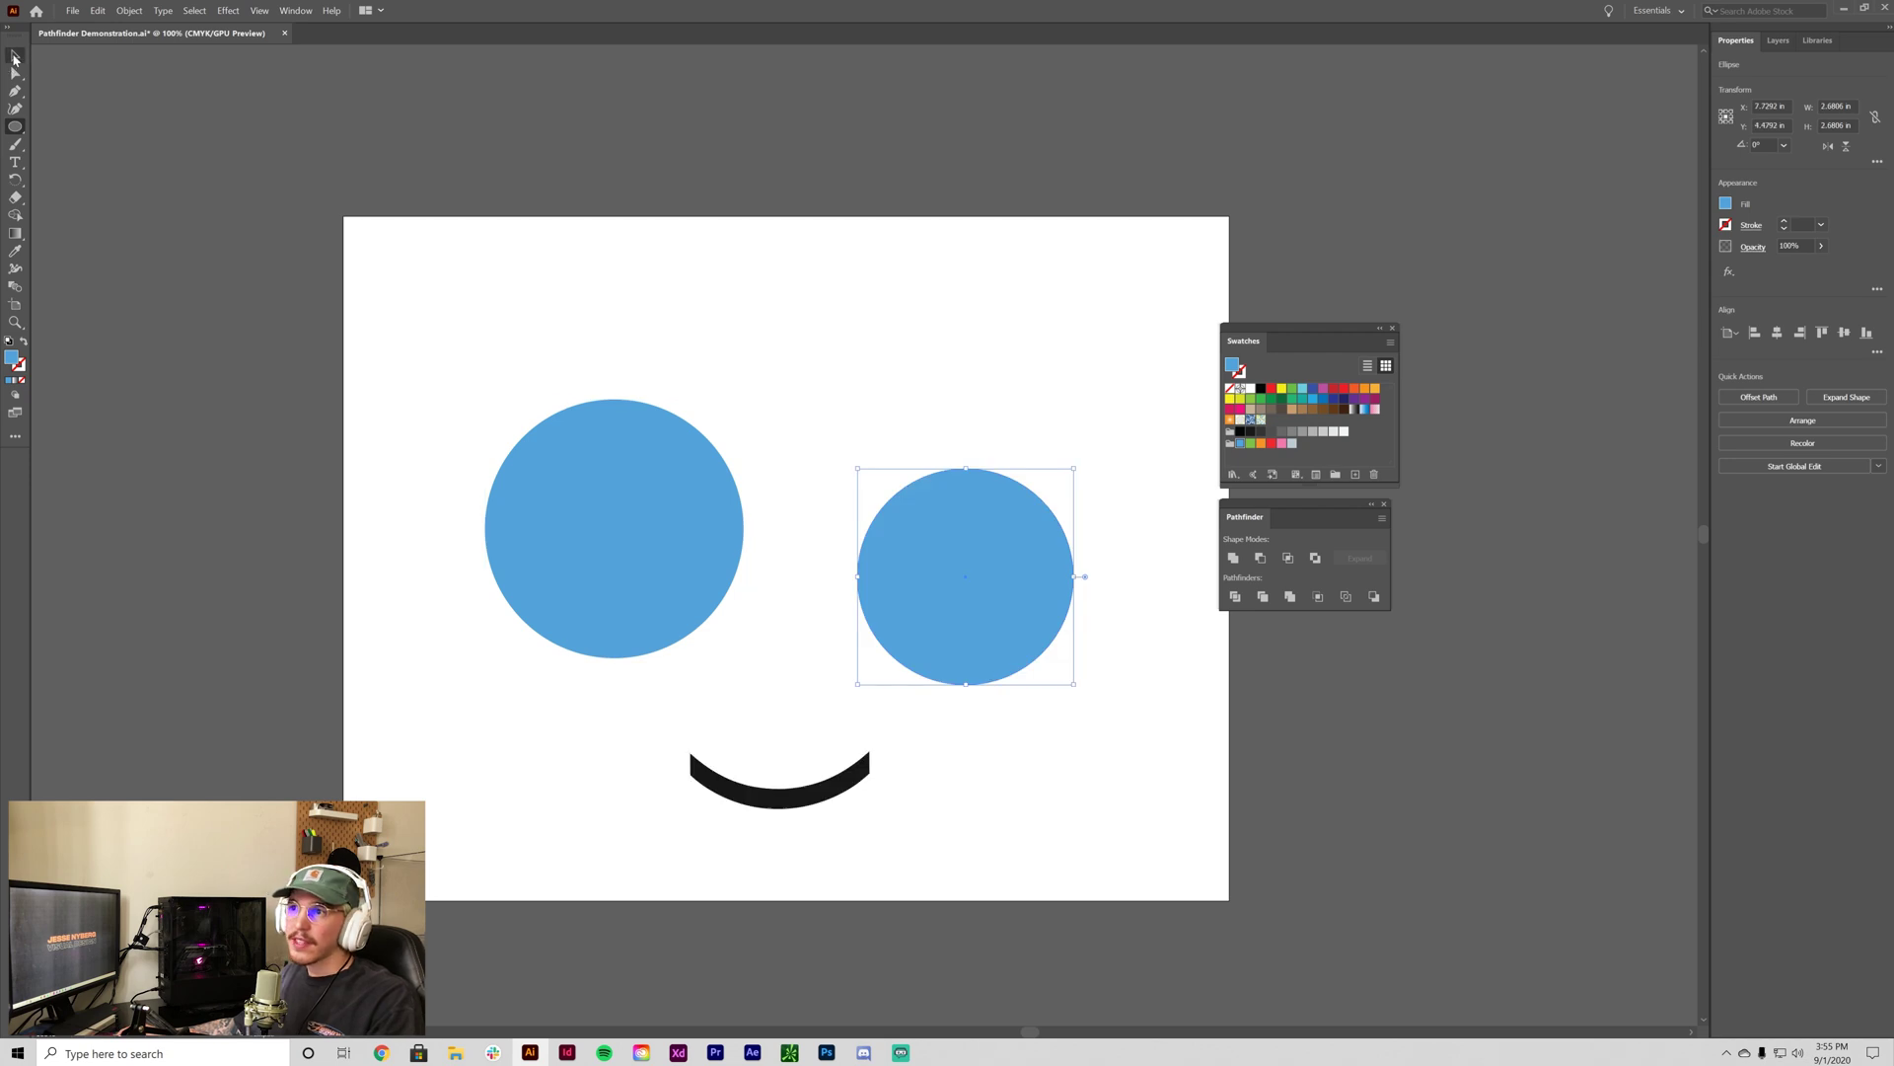
click(13, 57)
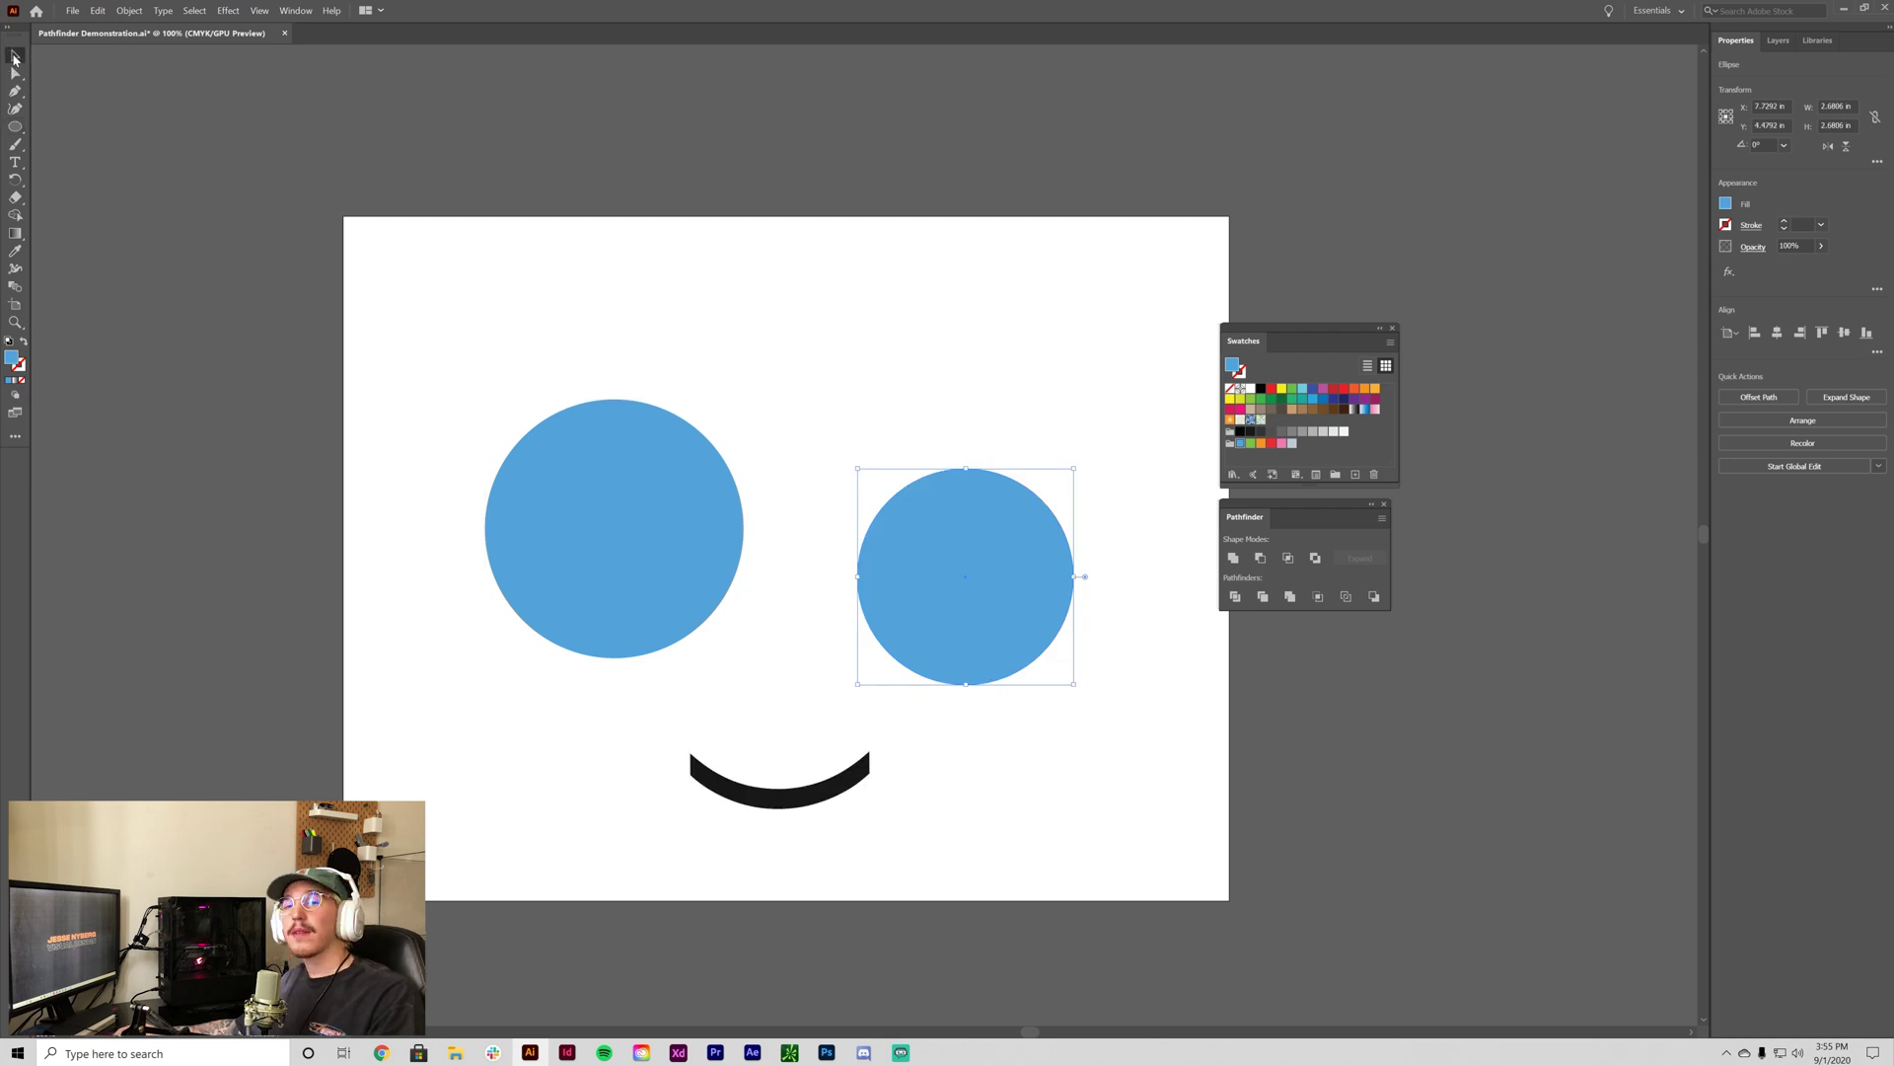